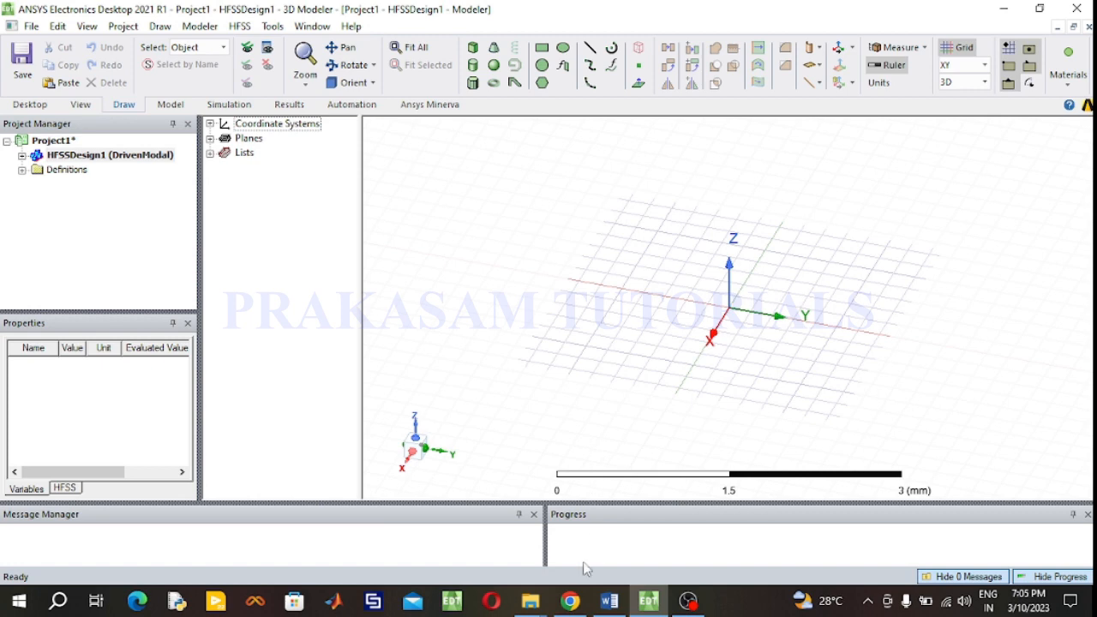
# - Switch to the browser's patch antenna calculator and enter a dielectric constant of 4.4 and a dielectric height of 1.6 mm
pyautogui.click(571, 603)
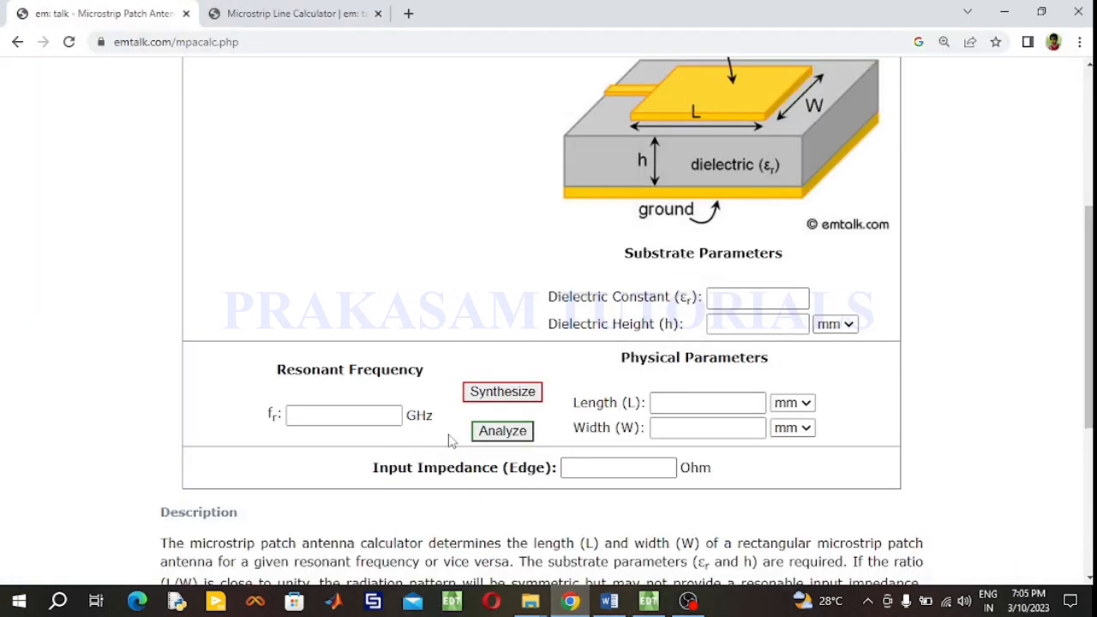
pyautogui.click(717, 307)
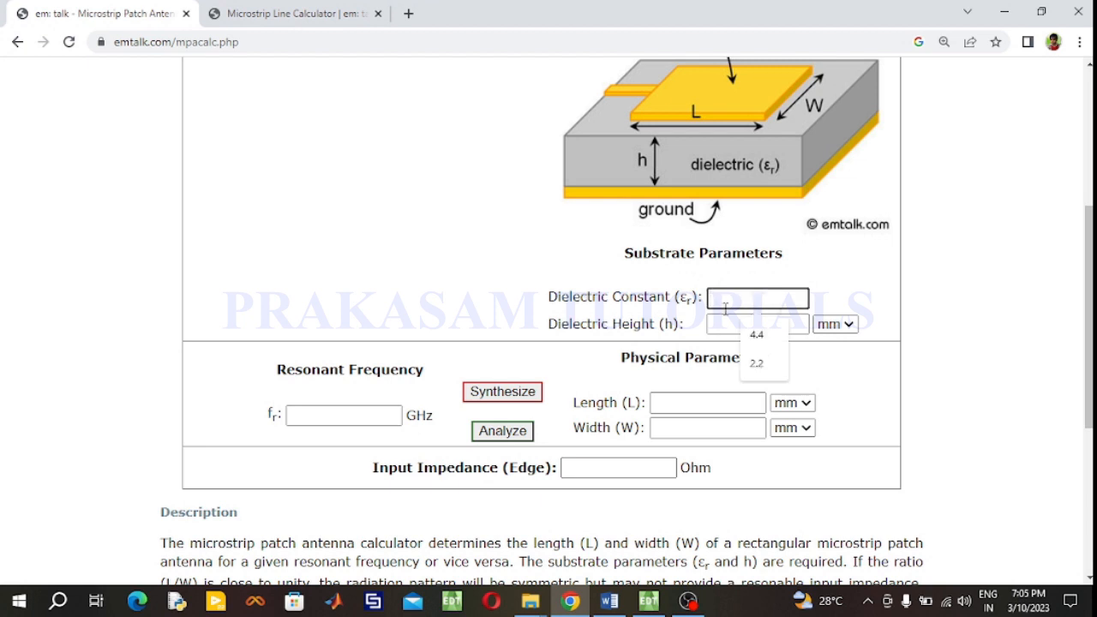
pyautogui.click(753, 334)
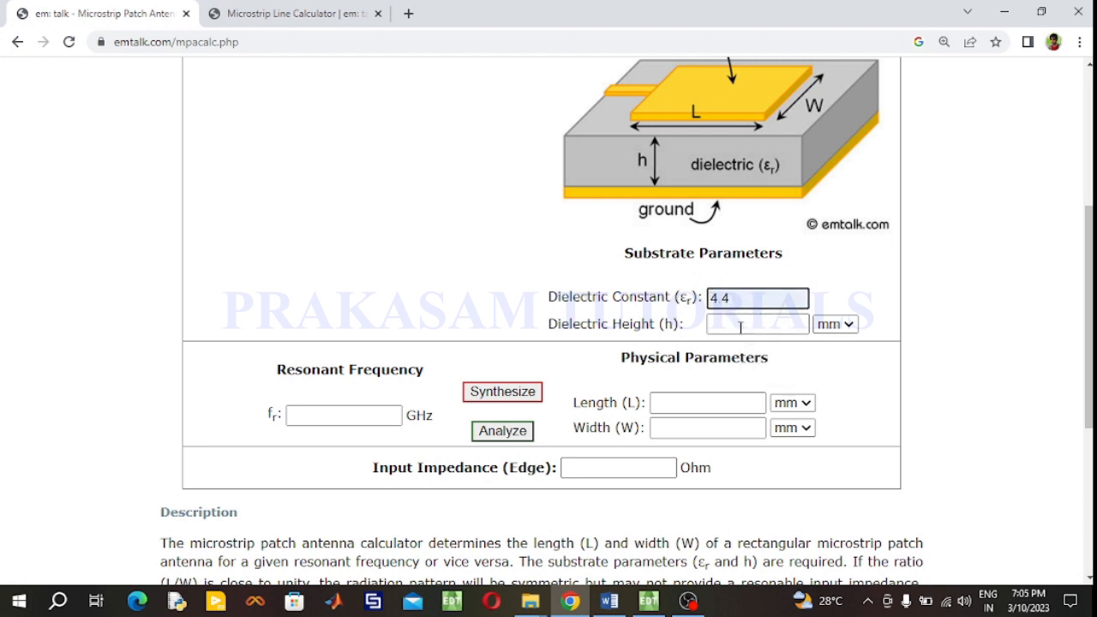
pyautogui.click(752, 330)
pyautogui.click(761, 363)
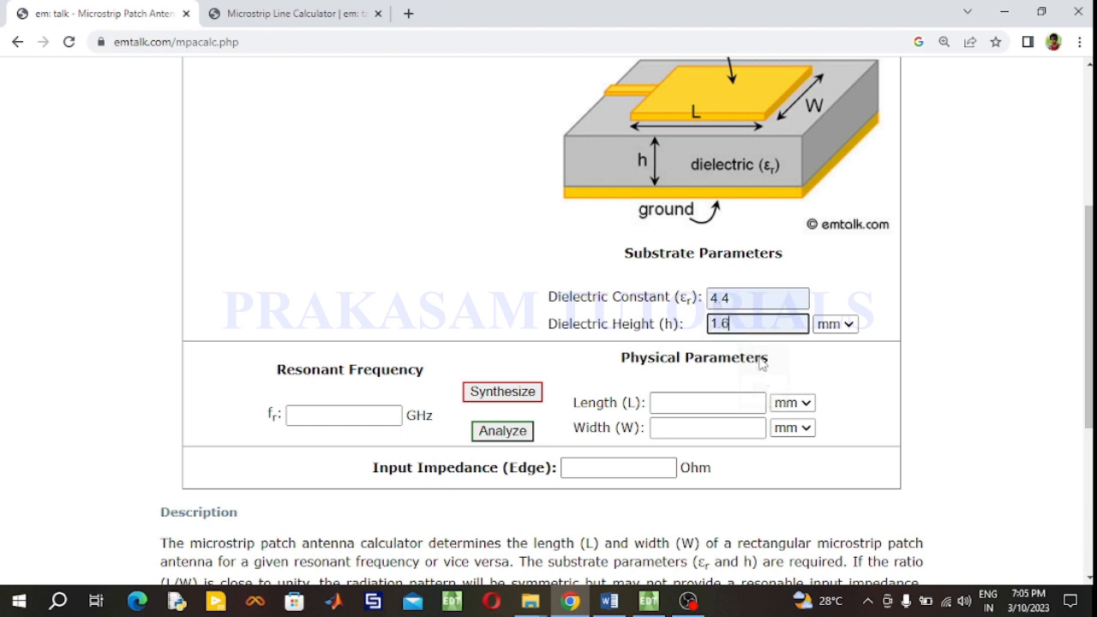
# - Set the resonant frequency to 2.4 GHz and synthesize the patch length and width
pyautogui.click(335, 417)
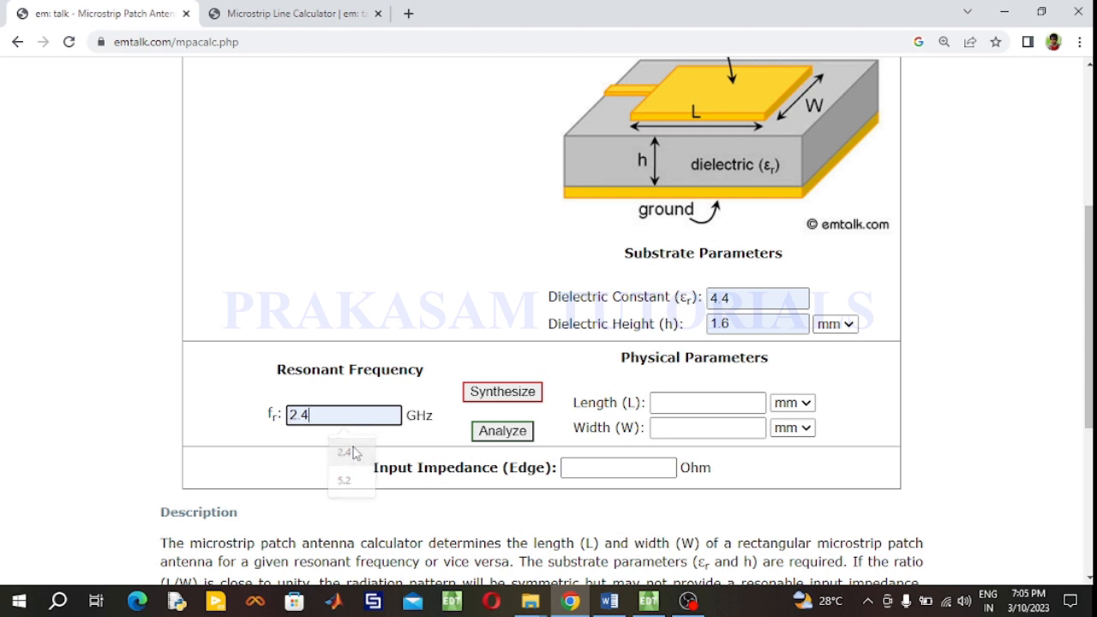
pyautogui.click(347, 451)
pyautogui.click(516, 402)
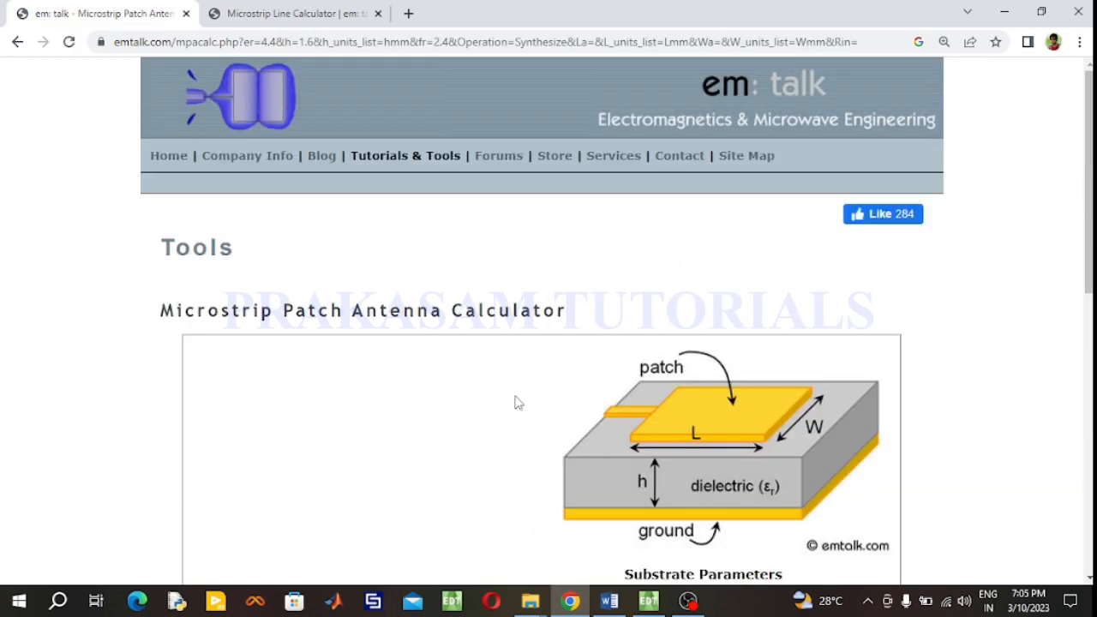
pyautogui.scroll(-2, 518, 403)
pyautogui.scroll(-3, 557, 424)
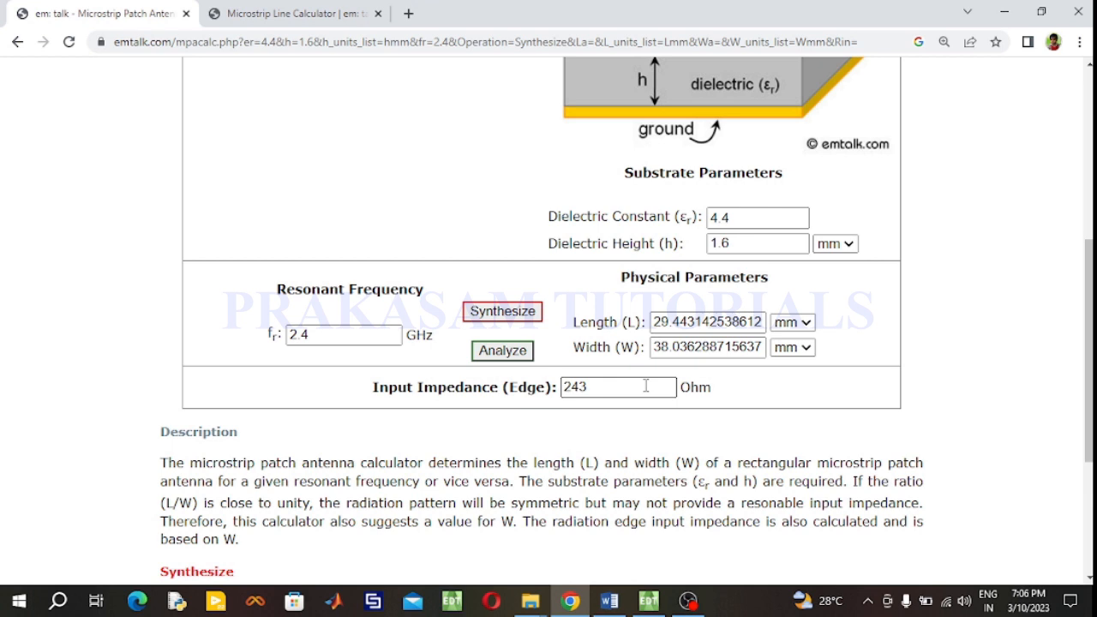
# - Open the Microstrip Line Calculator tab and enter a dielectric constant of 4.4 and a dielectric height of 1.6 mm
pyautogui.click(279, 17)
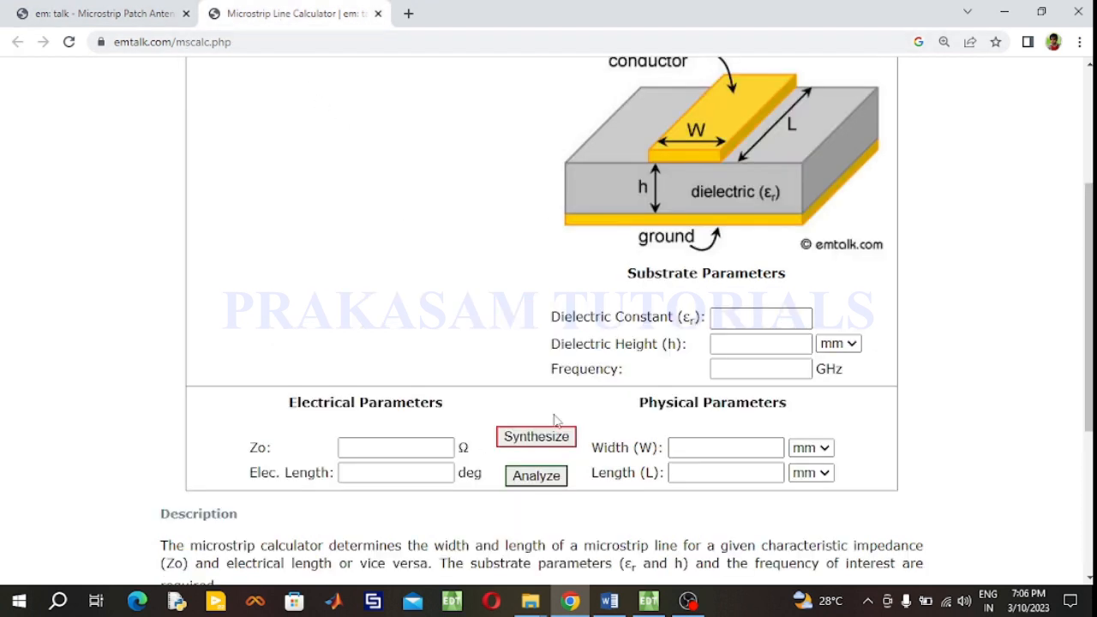
pyautogui.click(724, 319)
pyautogui.click(755, 352)
pyautogui.click(743, 347)
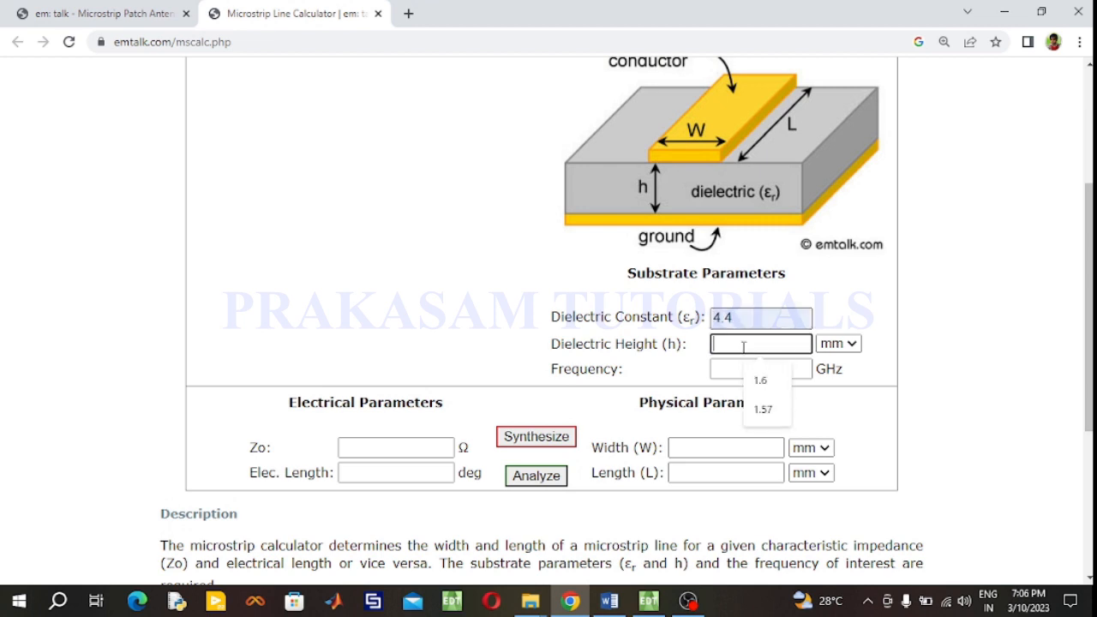
pyautogui.click(758, 380)
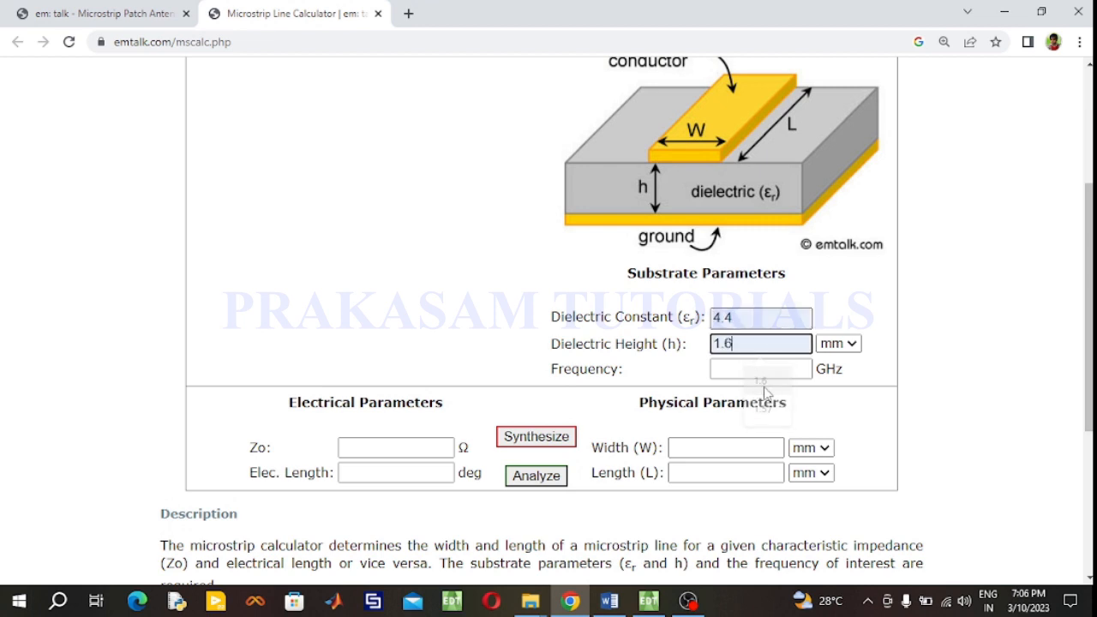
# - Set the line calculator's frequency to 2.4 GHz and its characteristic impedance Zo to 50 Ω
pyautogui.click(738, 375)
pyautogui.click(760, 406)
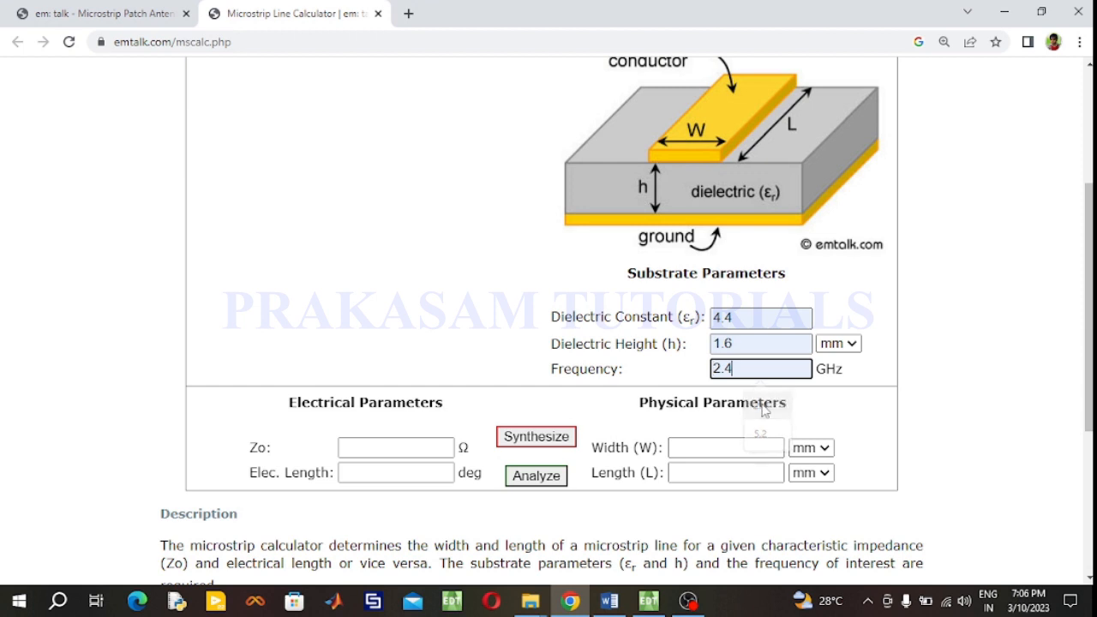
pyautogui.click(392, 449)
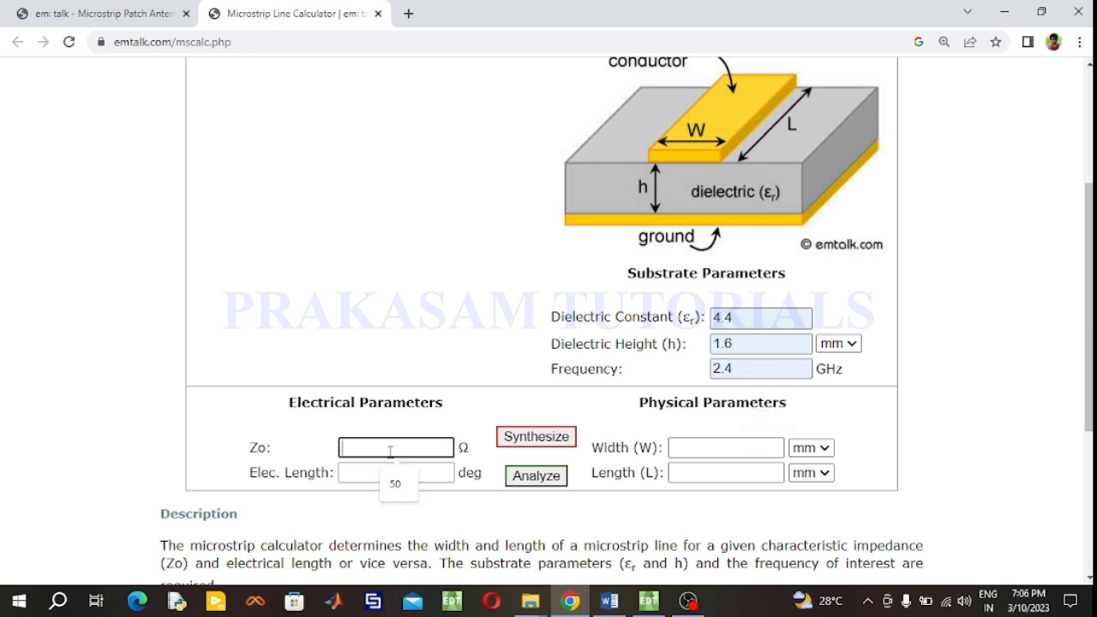
pyautogui.click(396, 485)
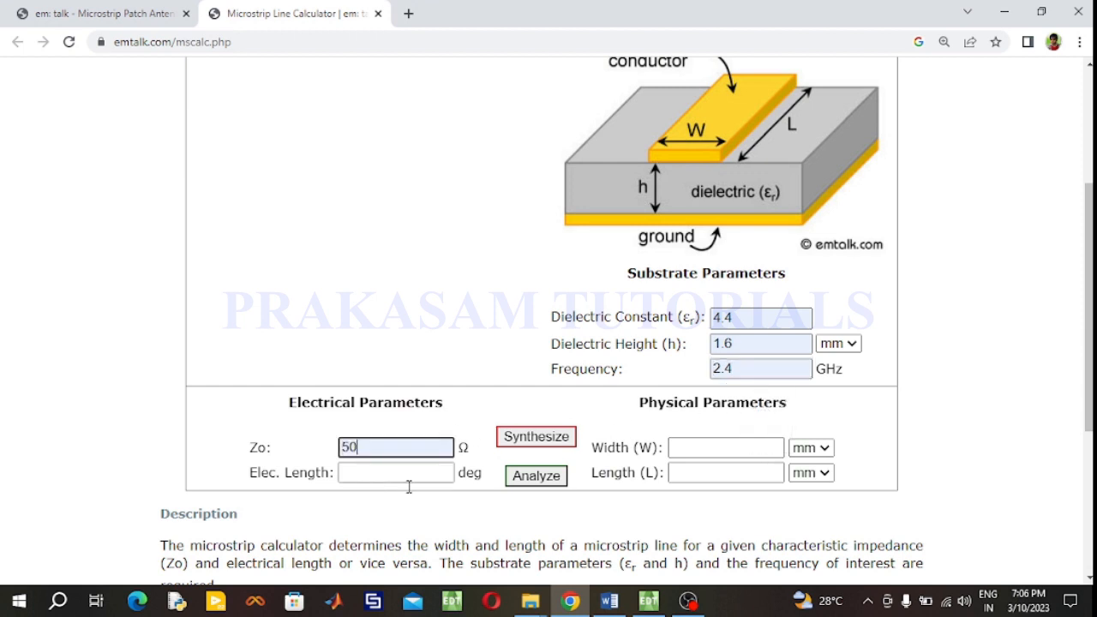
# - Review the Word design document's patch, quarter-wave transformer and 50 Ω feed line dimensions
pyautogui.click(608, 601)
pyautogui.scroll(-5, 549, 437)
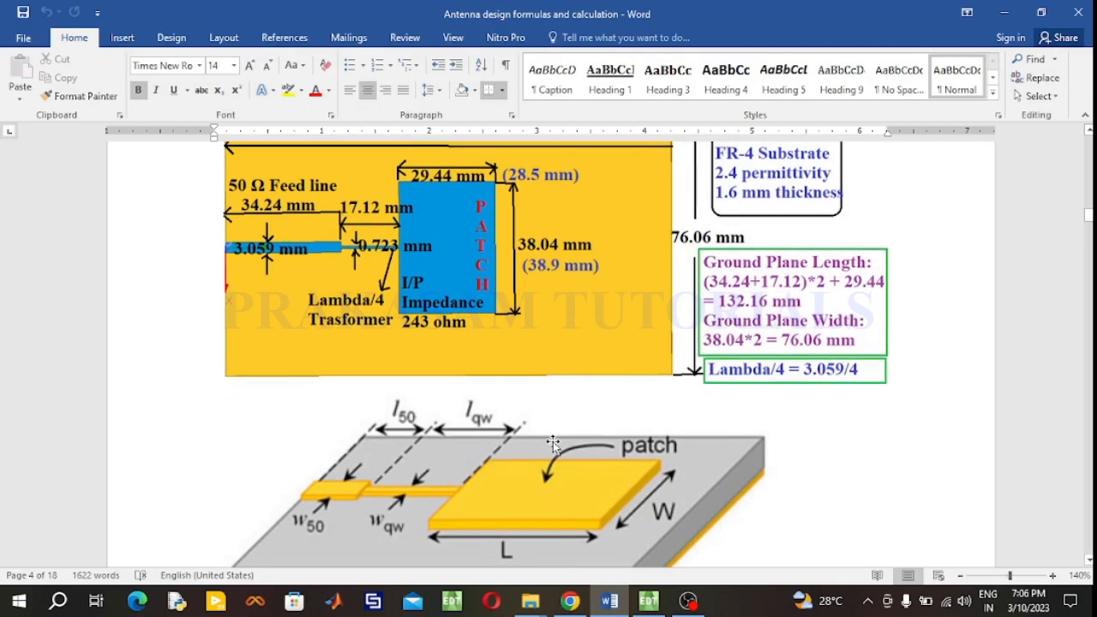
pyautogui.scroll(-10, 553, 442)
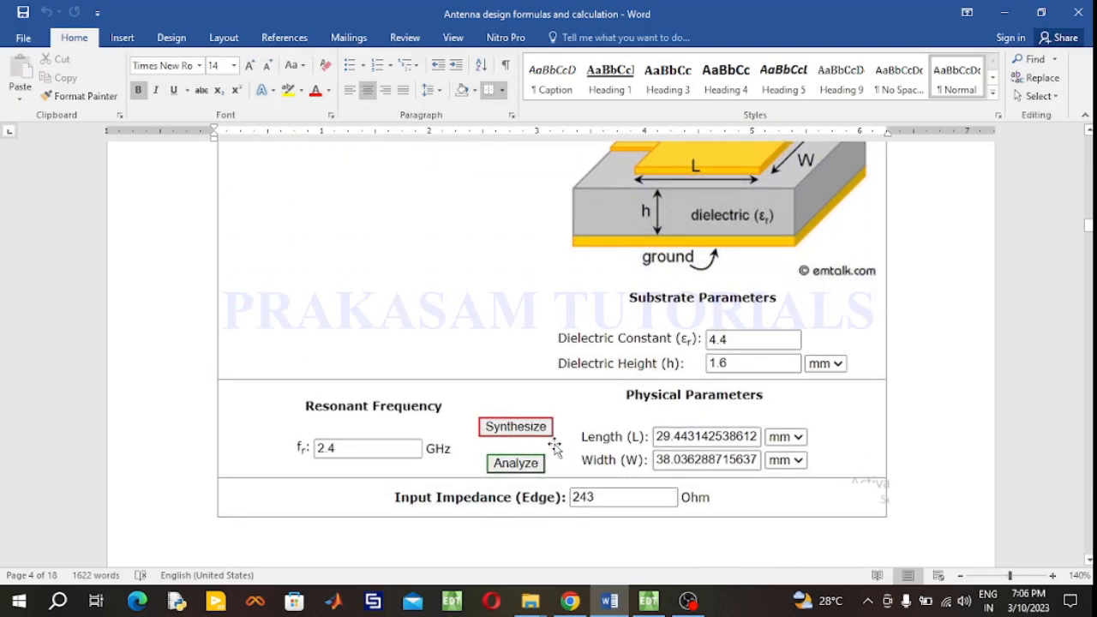
pyautogui.scroll(-1, 556, 448)
pyautogui.scroll(5, 554, 443)
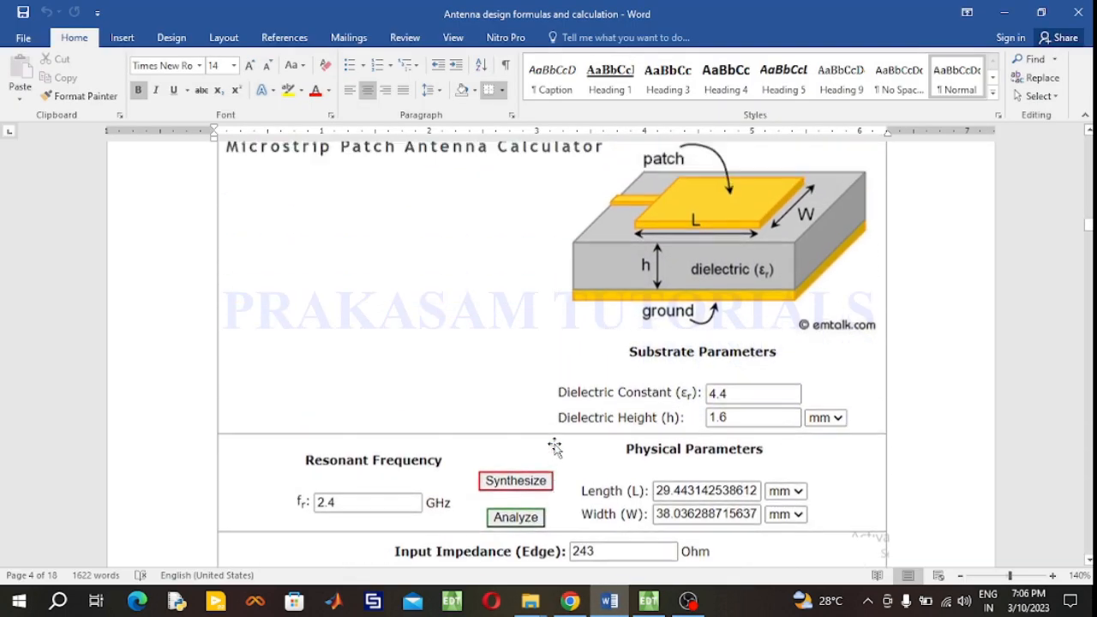
pyautogui.scroll(4, 551, 441)
pyautogui.scroll(-16, 551, 441)
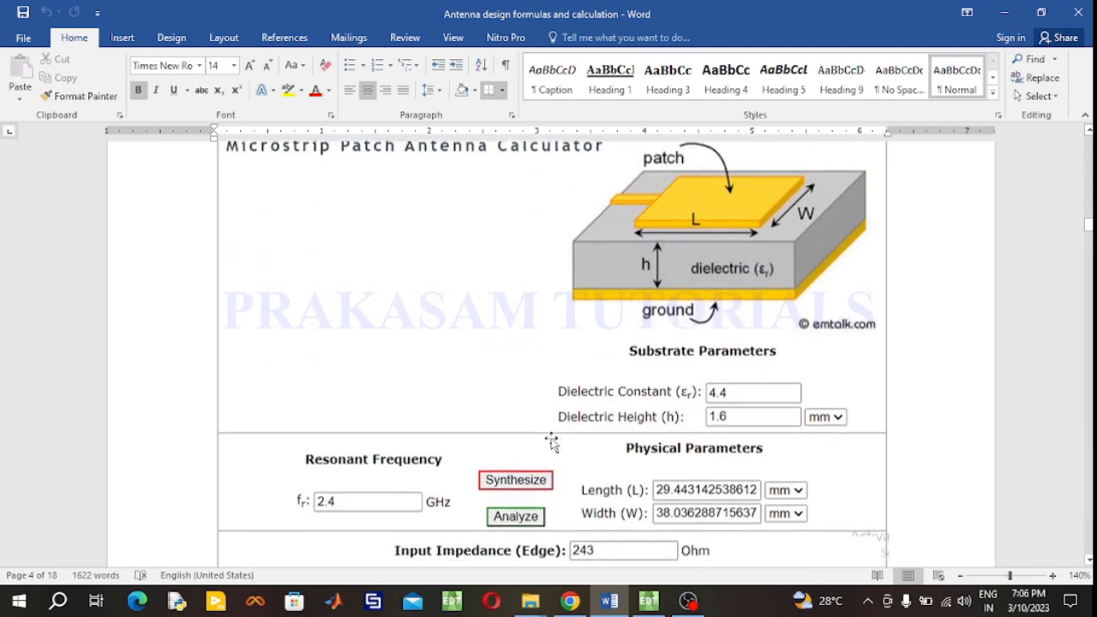
pyautogui.scroll(-2, 551, 441)
pyautogui.scroll(-5, 444, 431)
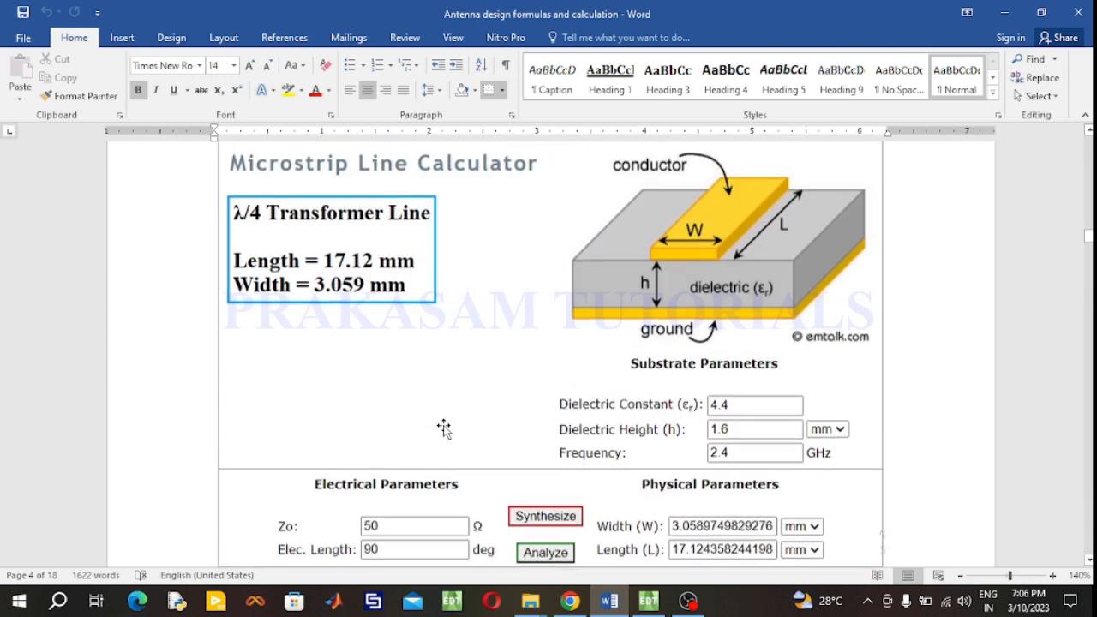
pyautogui.scroll(-5, 444, 433)
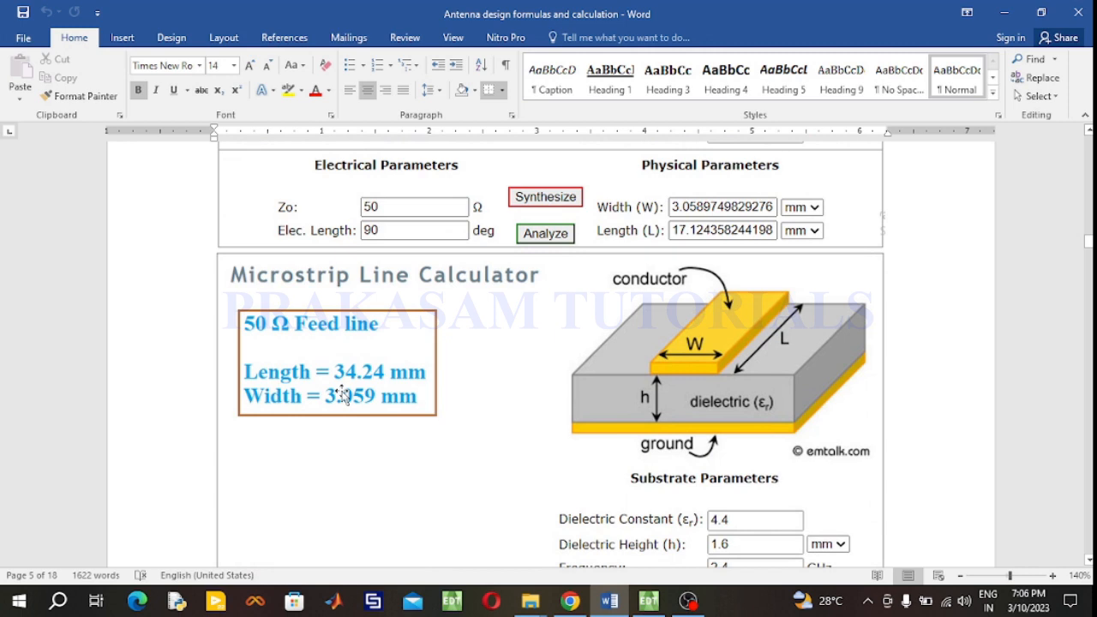
pyautogui.scroll(-1, 352, 411)
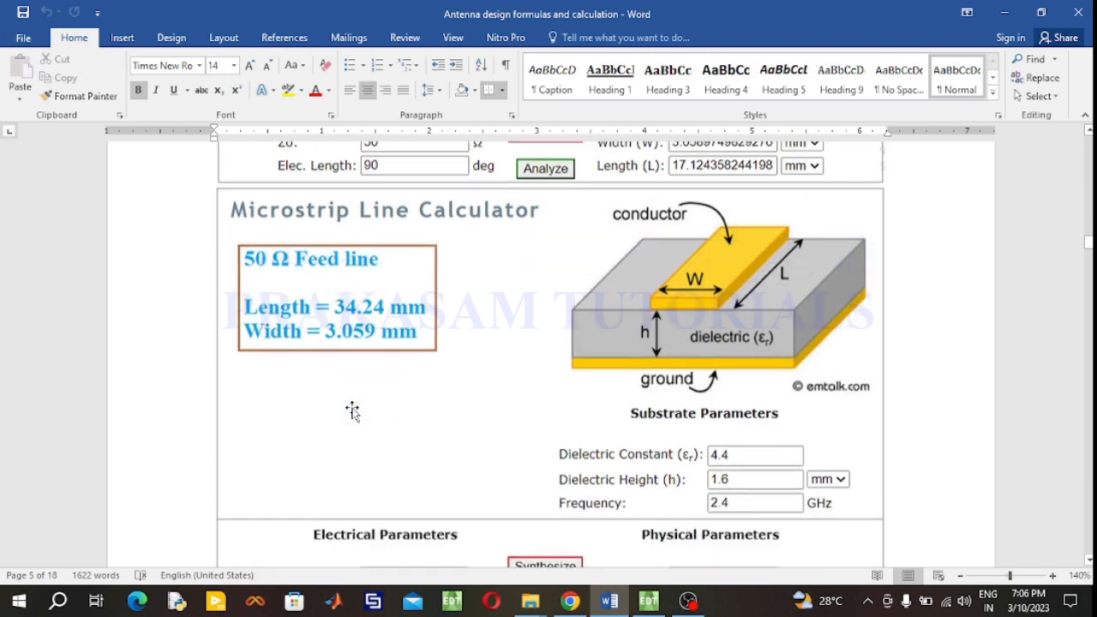
pyautogui.scroll(-2, 352, 410)
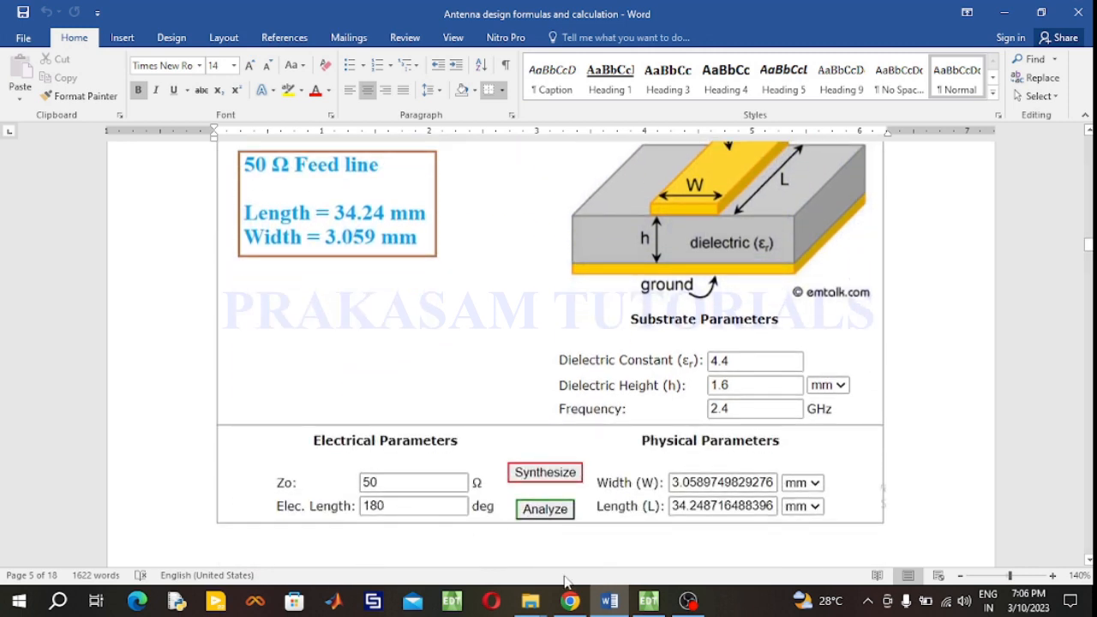
# - Back in the line calculator, set the electrical length to 180 deg and synthesize the line width and length
pyautogui.click(573, 602)
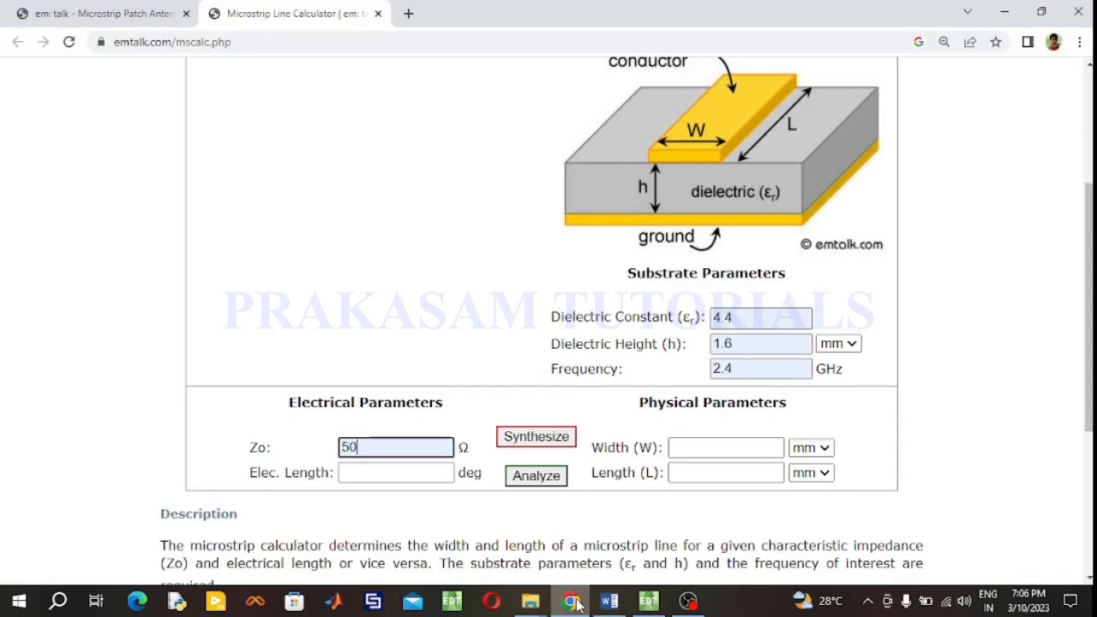
pyautogui.click(416, 474)
pyautogui.write('1')
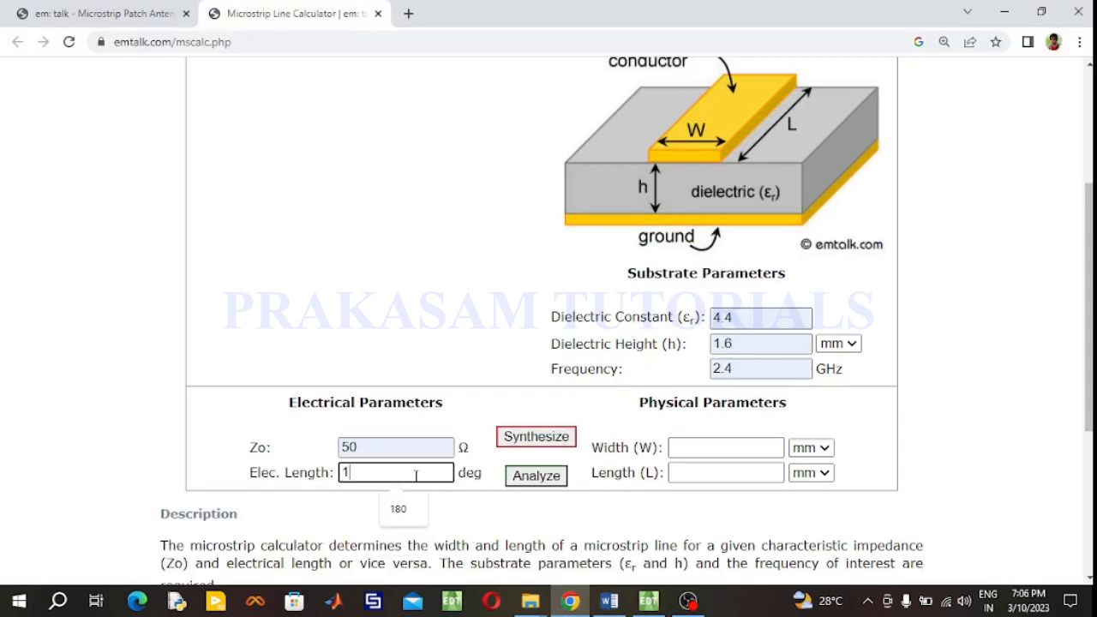
pyautogui.write('80')
pyautogui.click(507, 445)
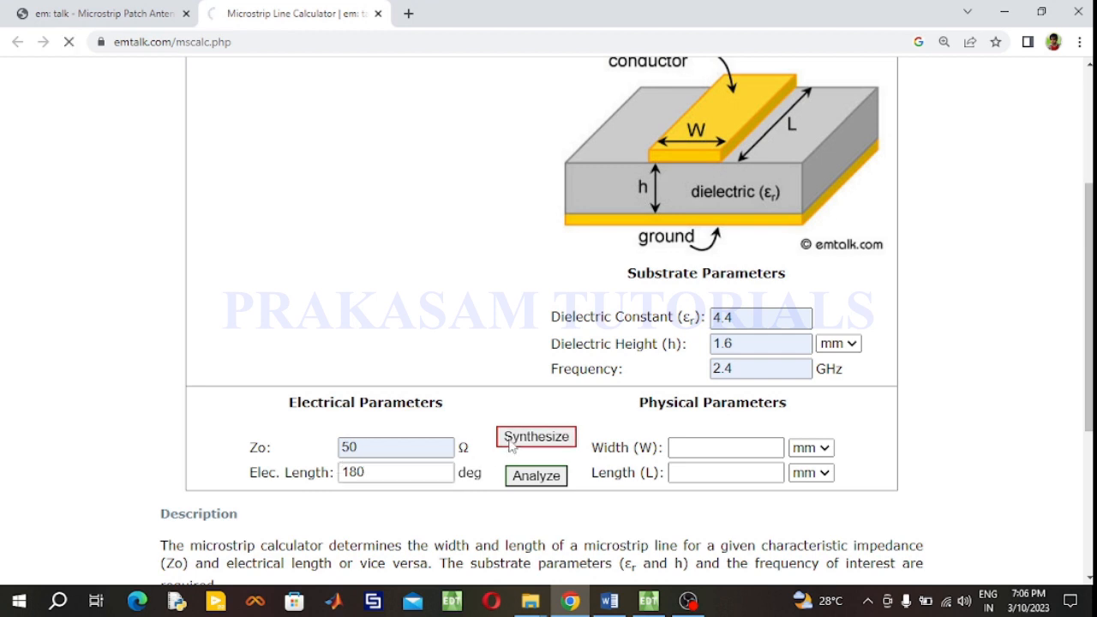
pyautogui.scroll(-1, 684, 506)
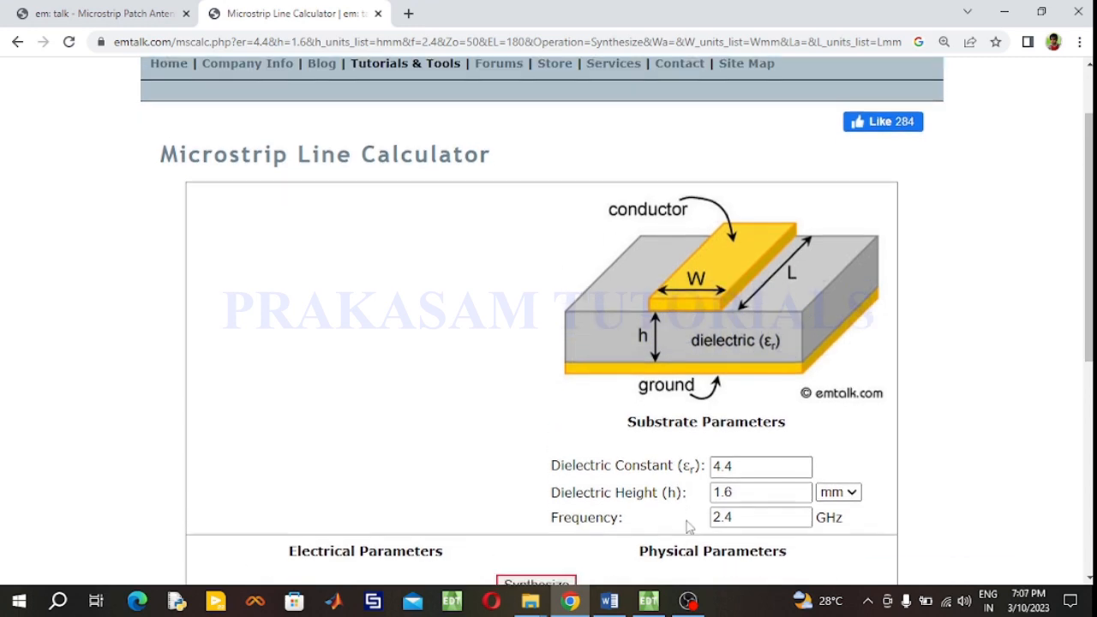
pyautogui.scroll(-2, 686, 514)
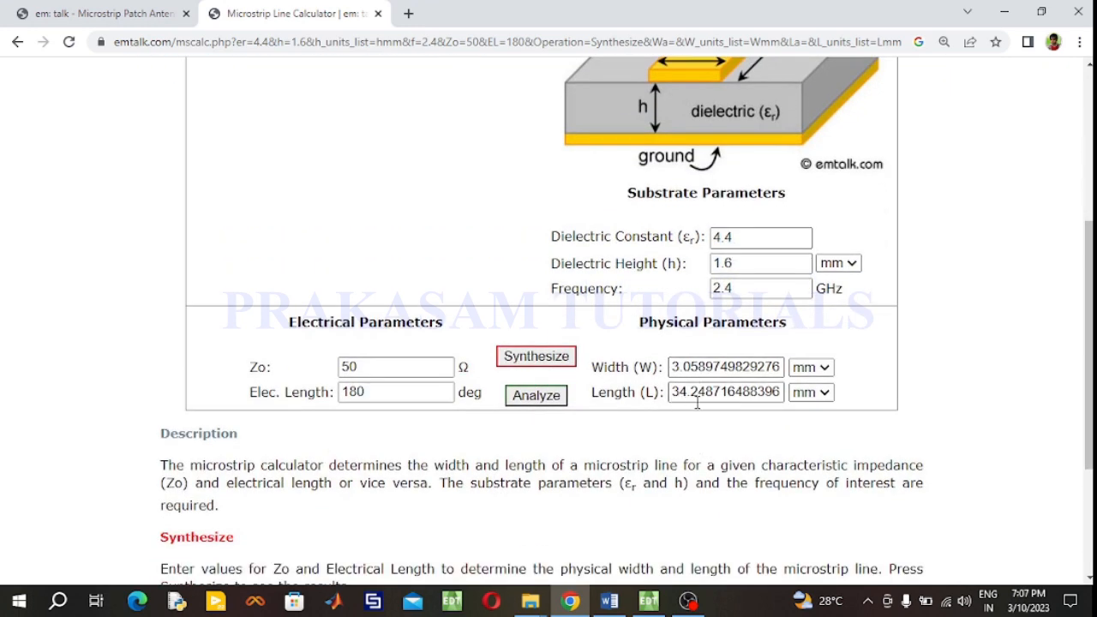
# - Review the design document's transformer and feed line calculation pages
pyautogui.click(609, 601)
pyautogui.scroll(10, 606, 321)
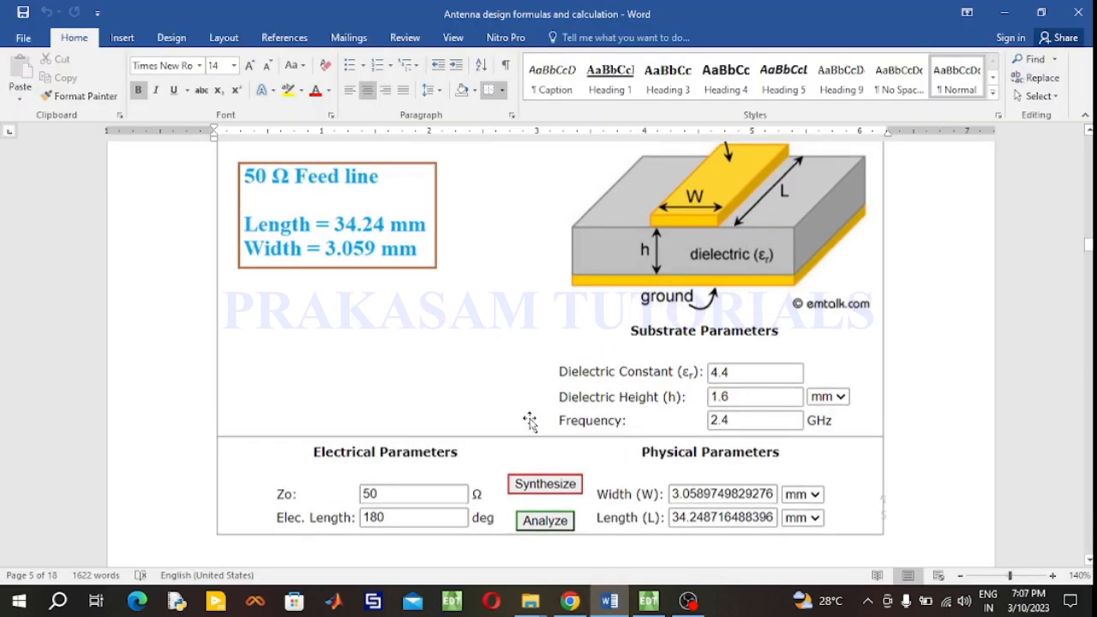
pyautogui.scroll(15, 606, 321)
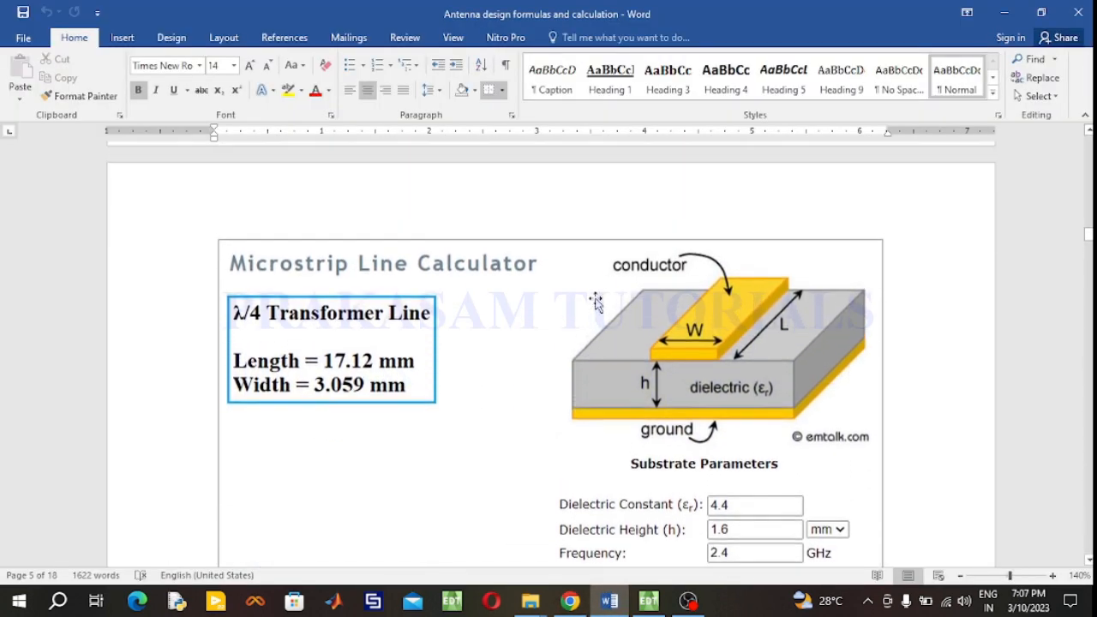
pyautogui.scroll(10, 596, 306)
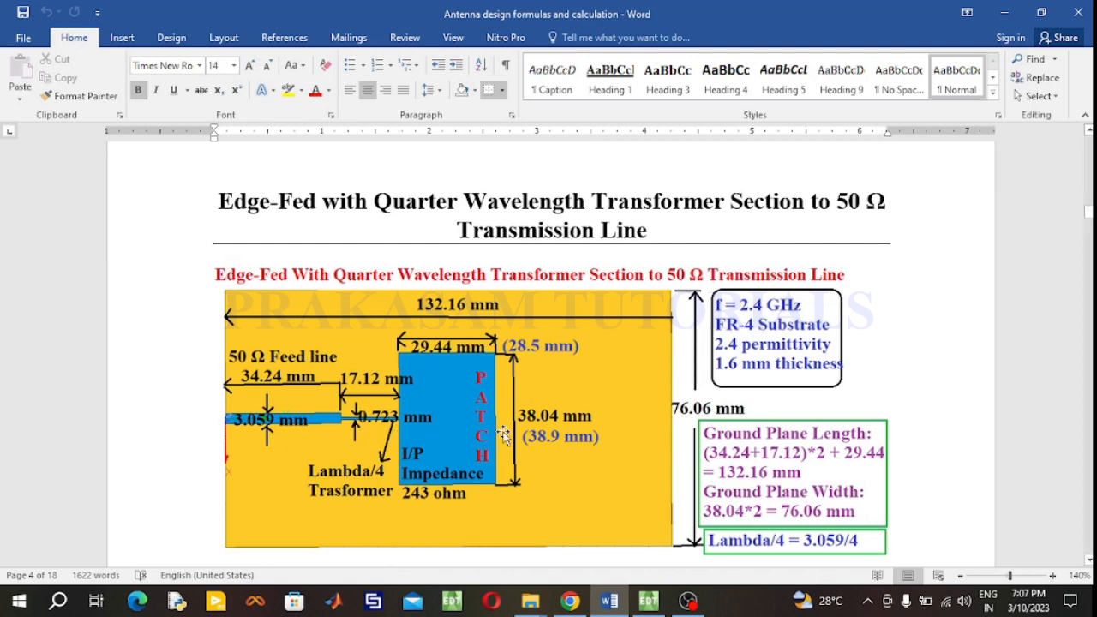
# - Change the electrical length to 90 deg, synthesize the quarter-wave line, and return to the design document
pyautogui.click(569, 601)
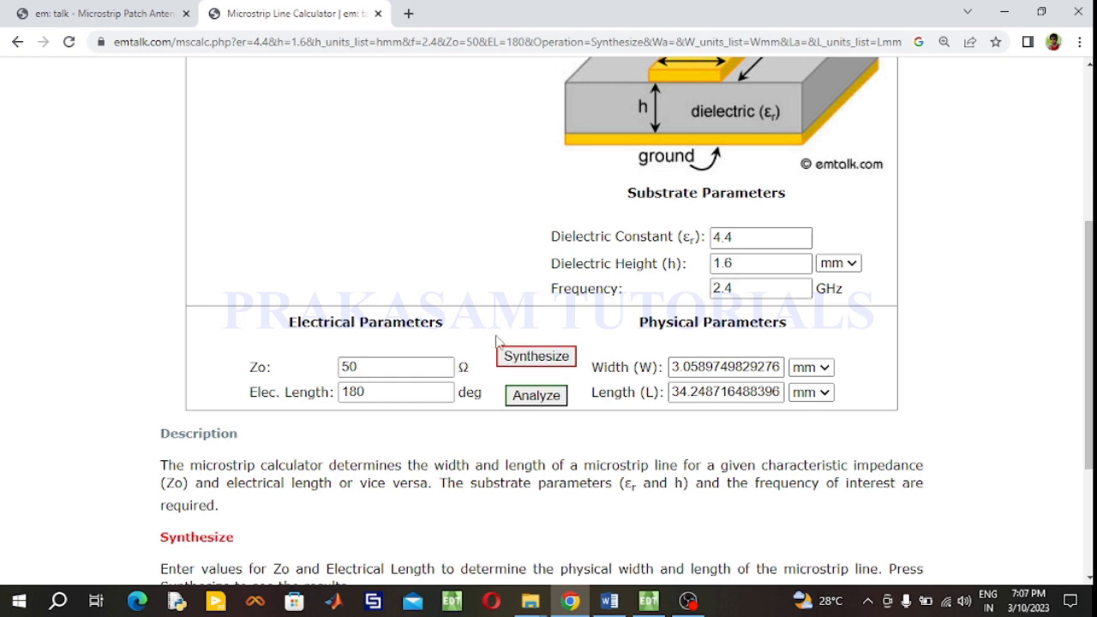
pyautogui.doubleClick(373, 392)
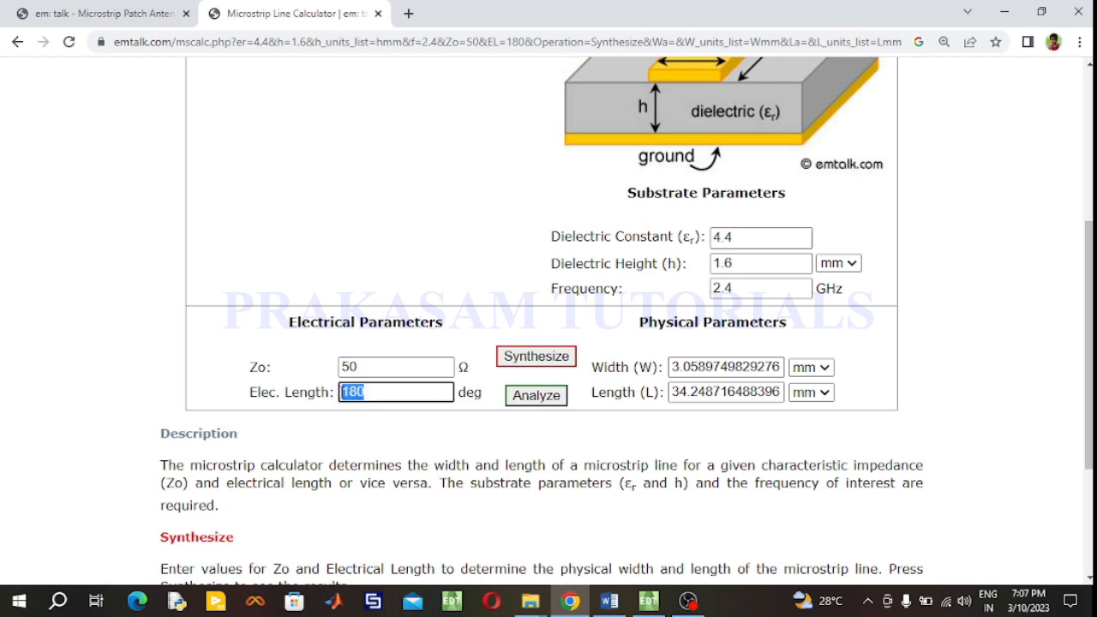
pyautogui.write('90')
pyautogui.click(525, 361)
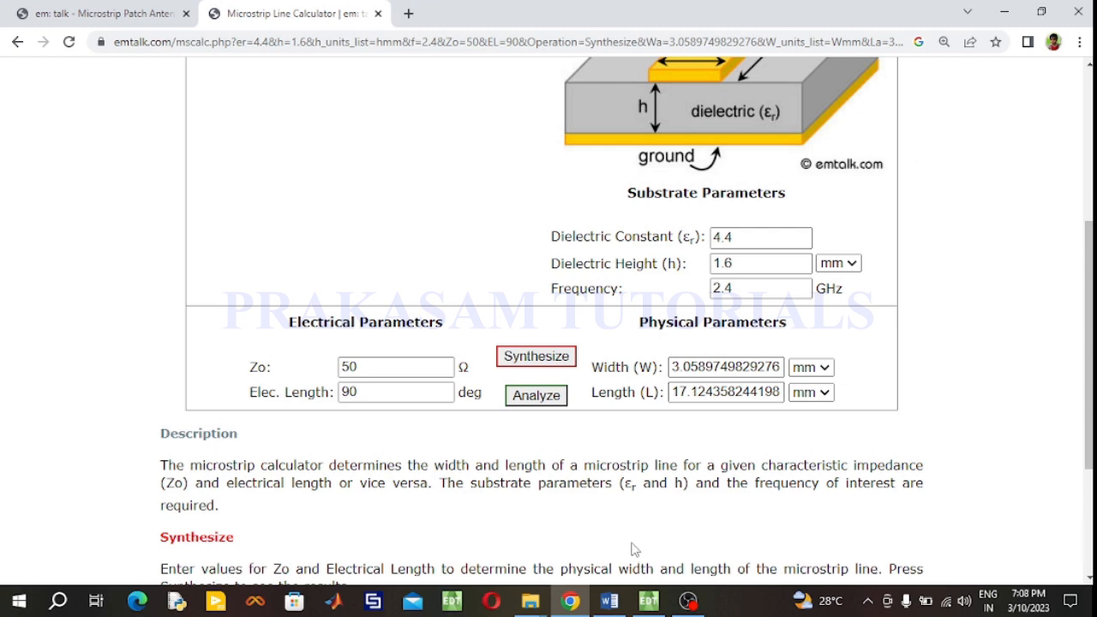
pyautogui.click(610, 601)
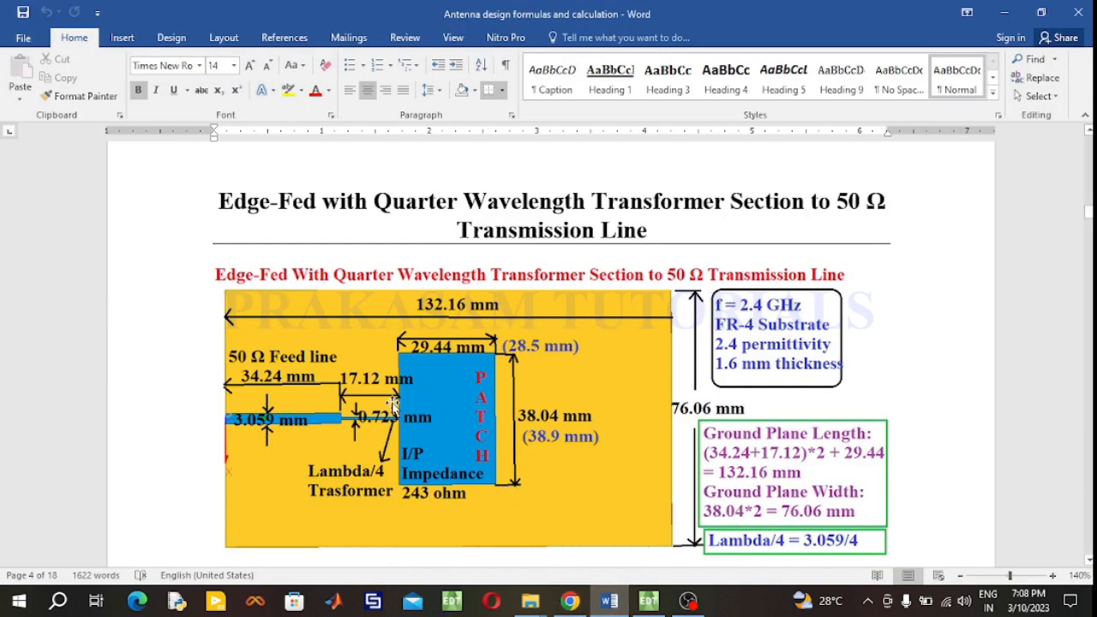
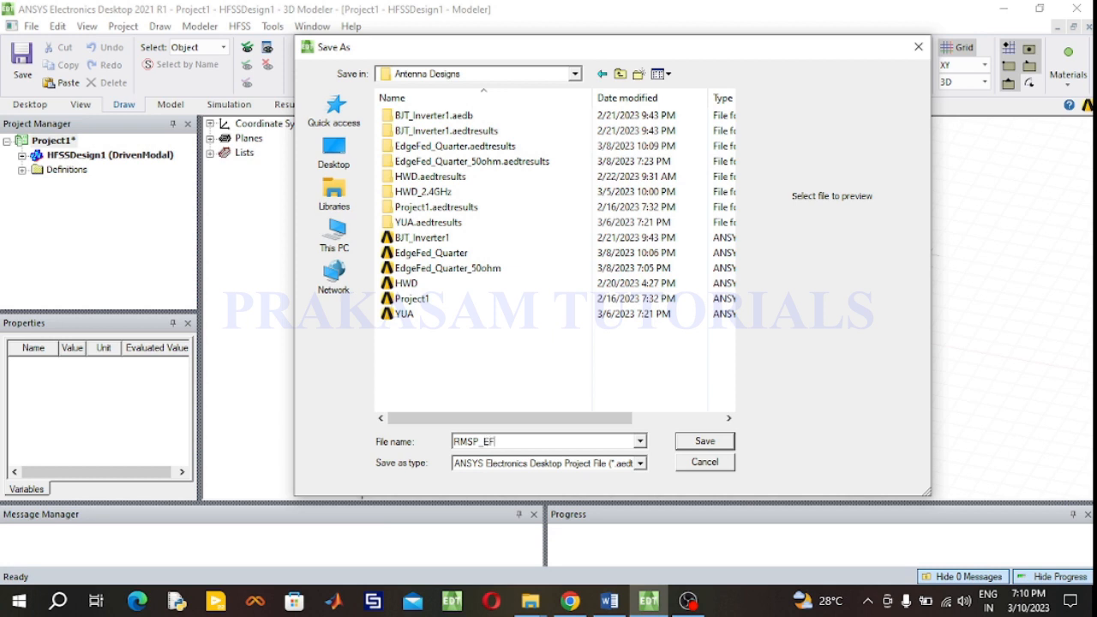
# - Save the project as RMSP_EF_QW in the Antenna Designs folder
pyautogui.write('_QW')
pyautogui.click(698, 442)
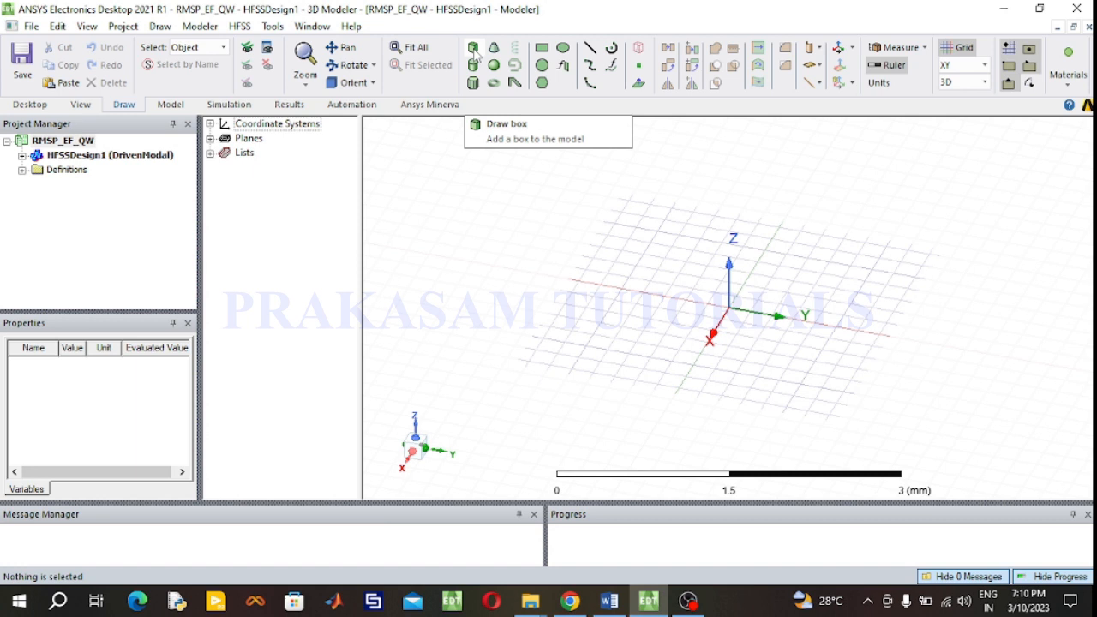
# - Draw a rectangle sheet starting at the origin, about 1 mm by 1.2 mm
pyautogui.click(542, 48)
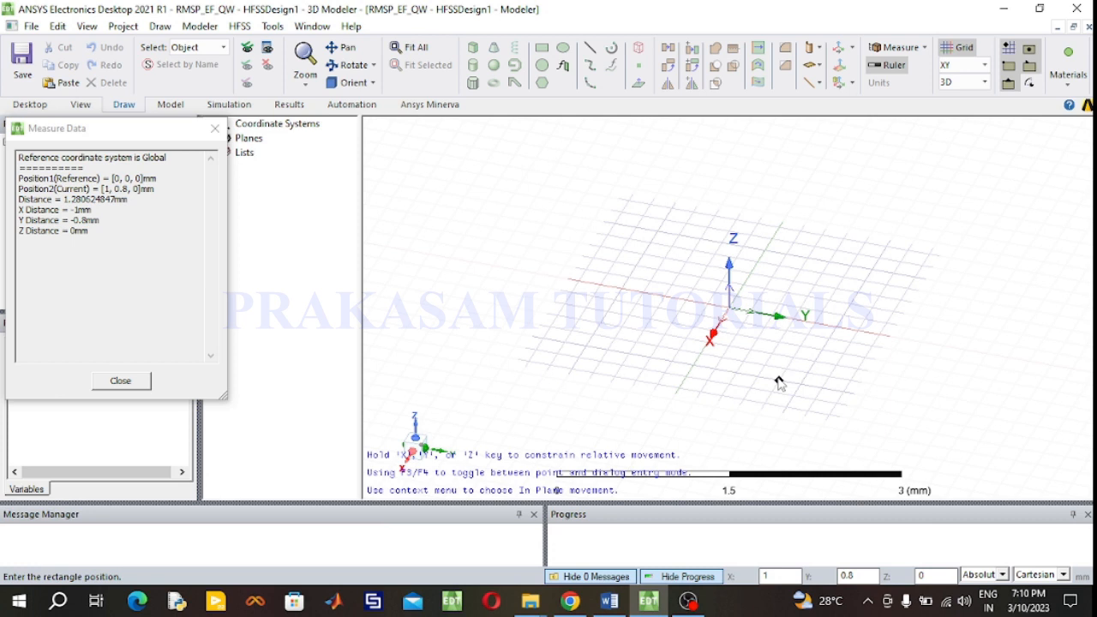
pyautogui.click(729, 309)
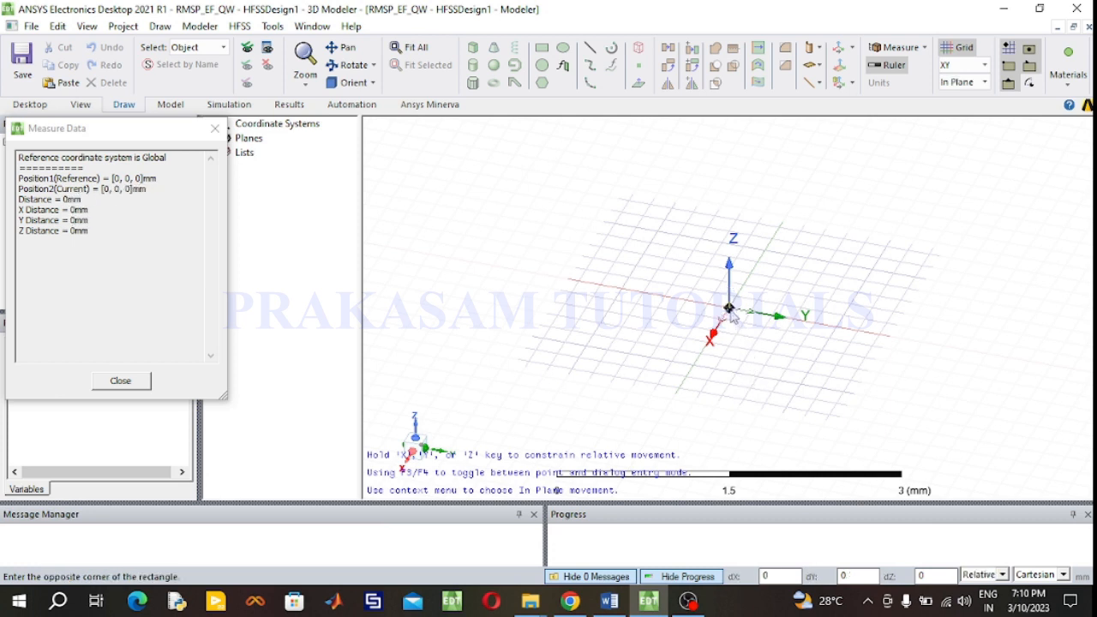
pyautogui.click(822, 387)
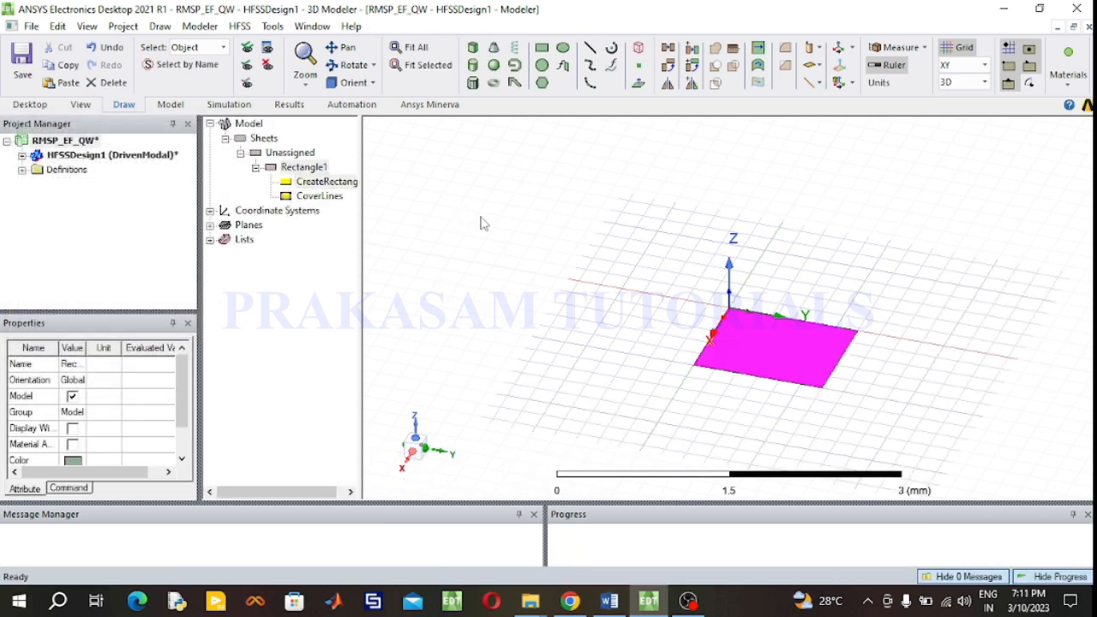
# - Rename the rectangle to GND and set its color to orange
pyautogui.click(447, 218)
pyautogui.doubleClick(305, 167)
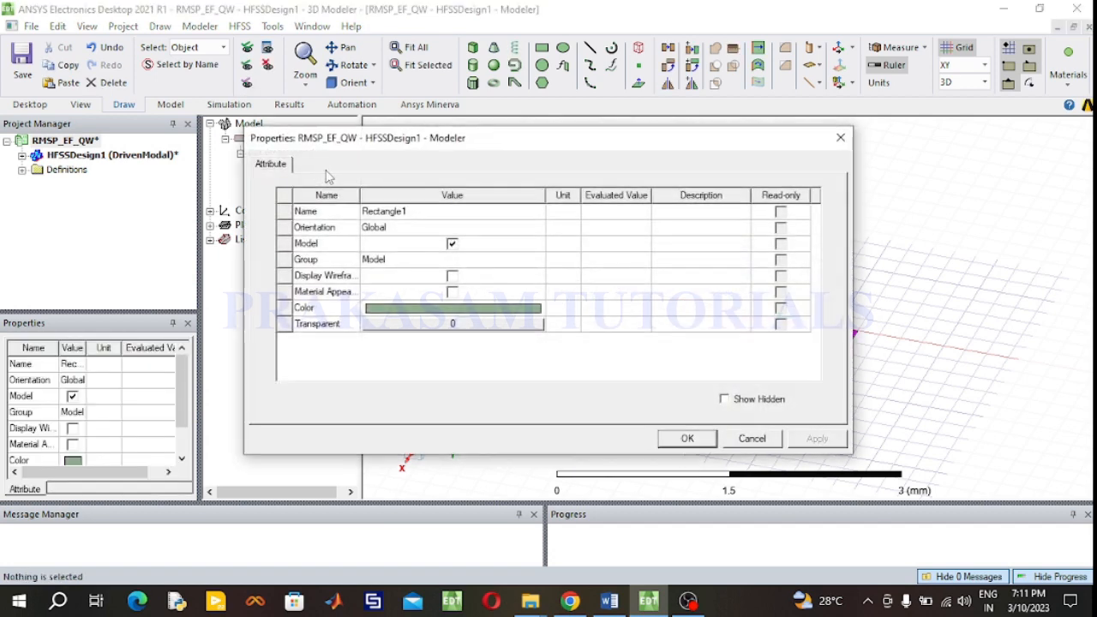
pyautogui.click(429, 218)
pyautogui.doubleClick(429, 216)
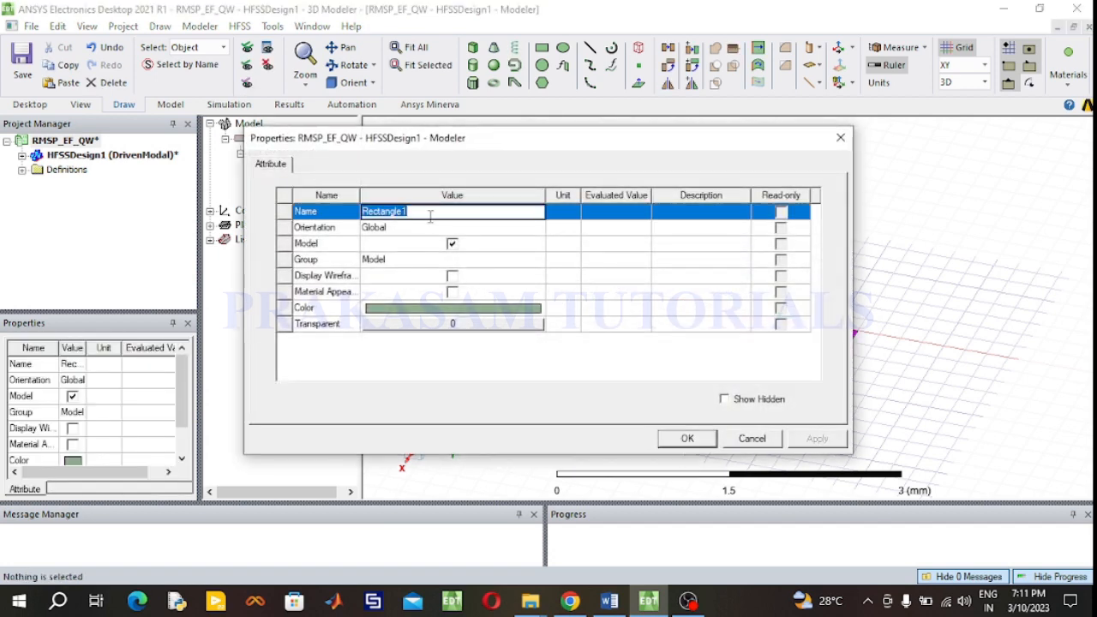
pyautogui.write('GND')
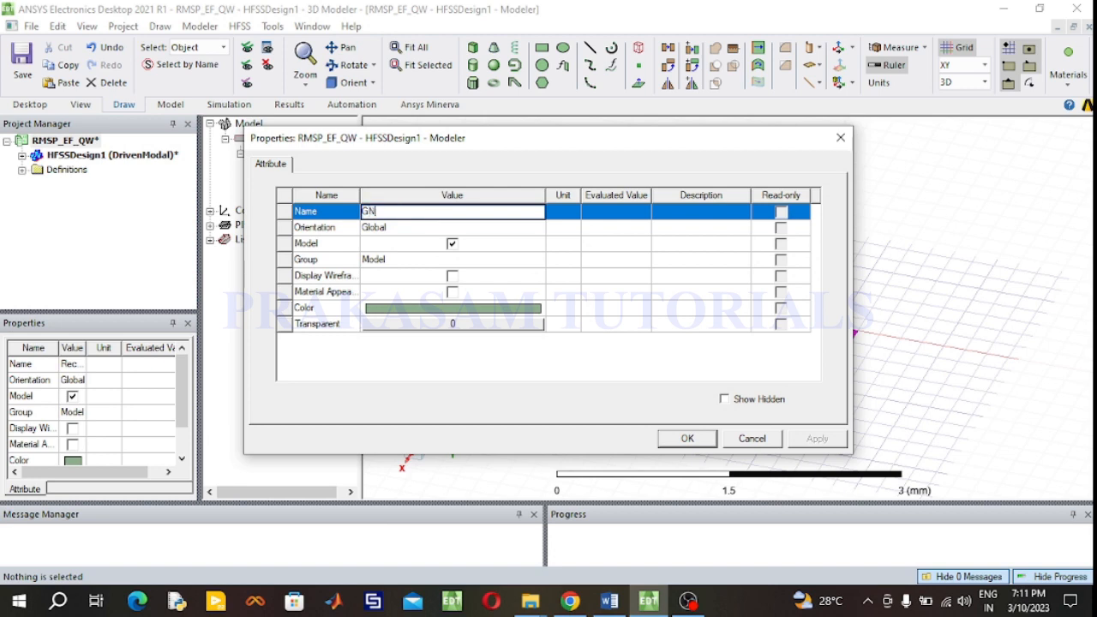
pyautogui.click(446, 313)
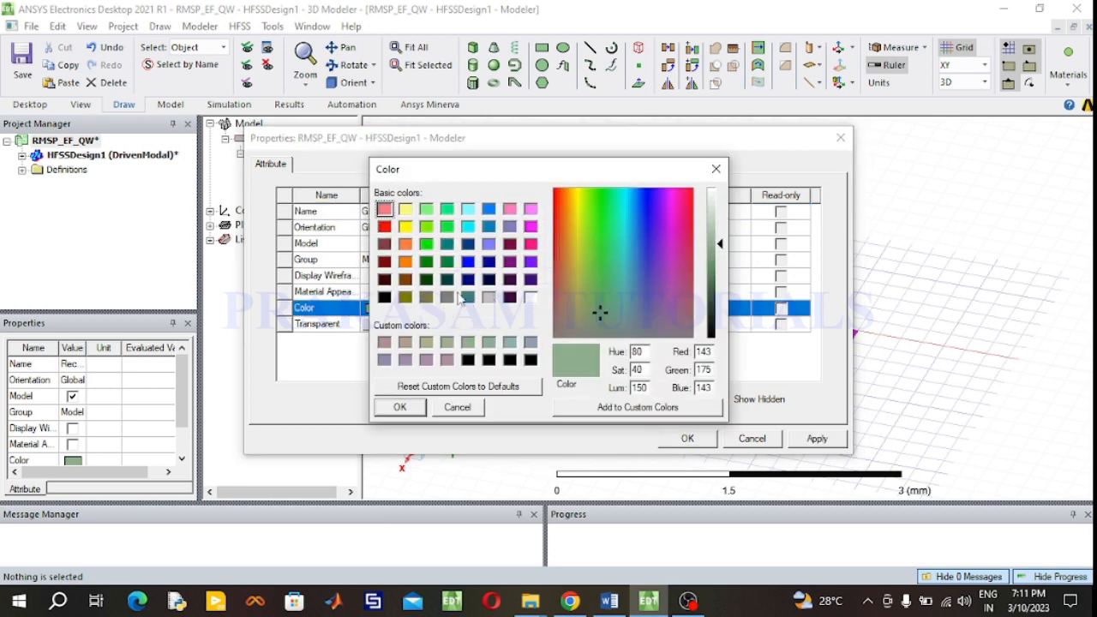
pyautogui.click(406, 262)
pyautogui.click(408, 409)
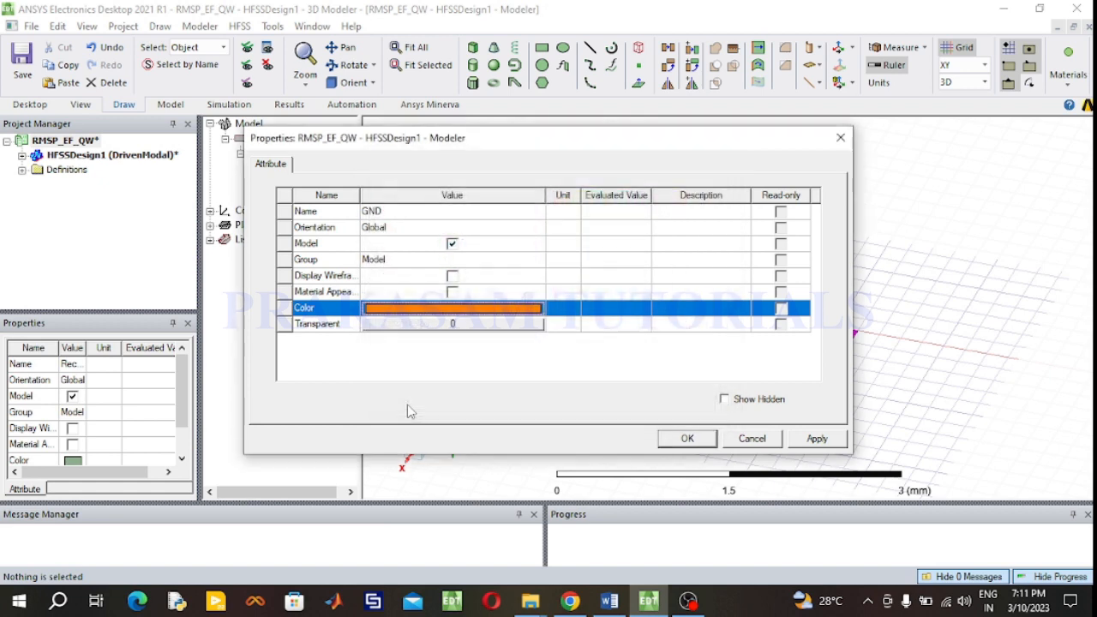
pyautogui.click(686, 438)
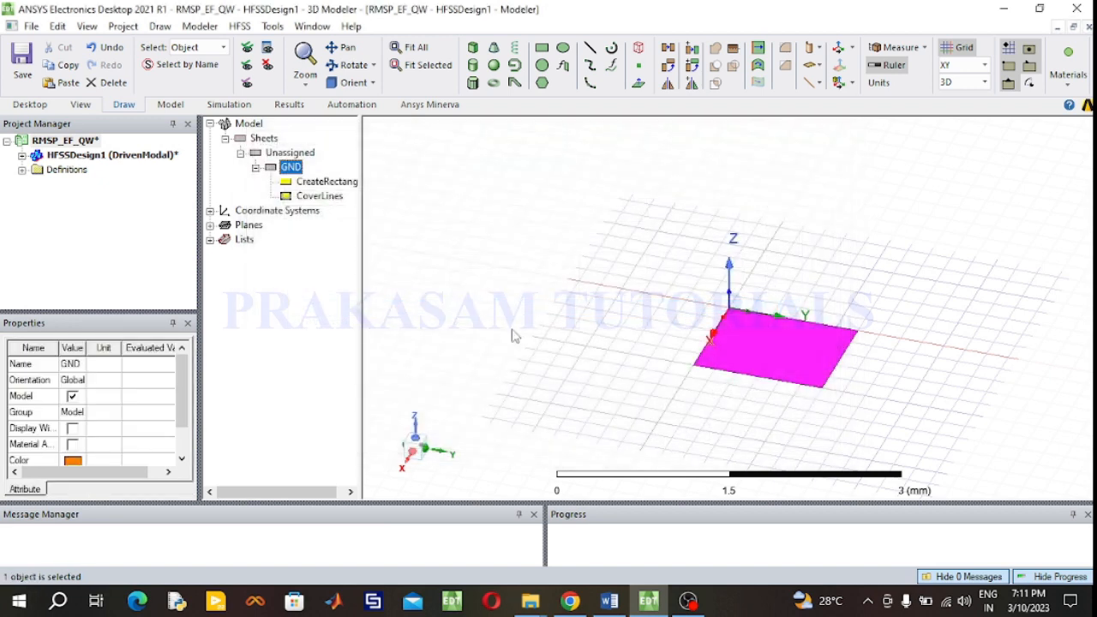
# - Set the GND rectangle's X size to 76 mm and Y size to 132 mm, checking the design document's ground plane dimensions
pyautogui.moveTo(358, 218); pyautogui.dragTo(409, 218)
pyautogui.doubleClick(336, 182)
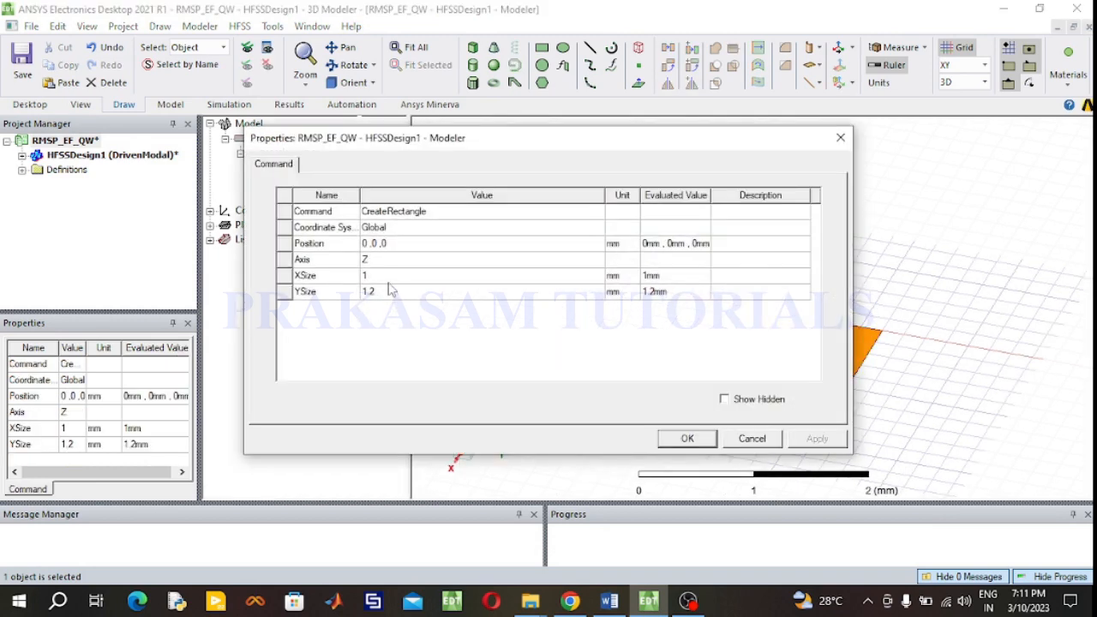
pyautogui.moveTo(482, 141); pyautogui.dragTo(259, 143)
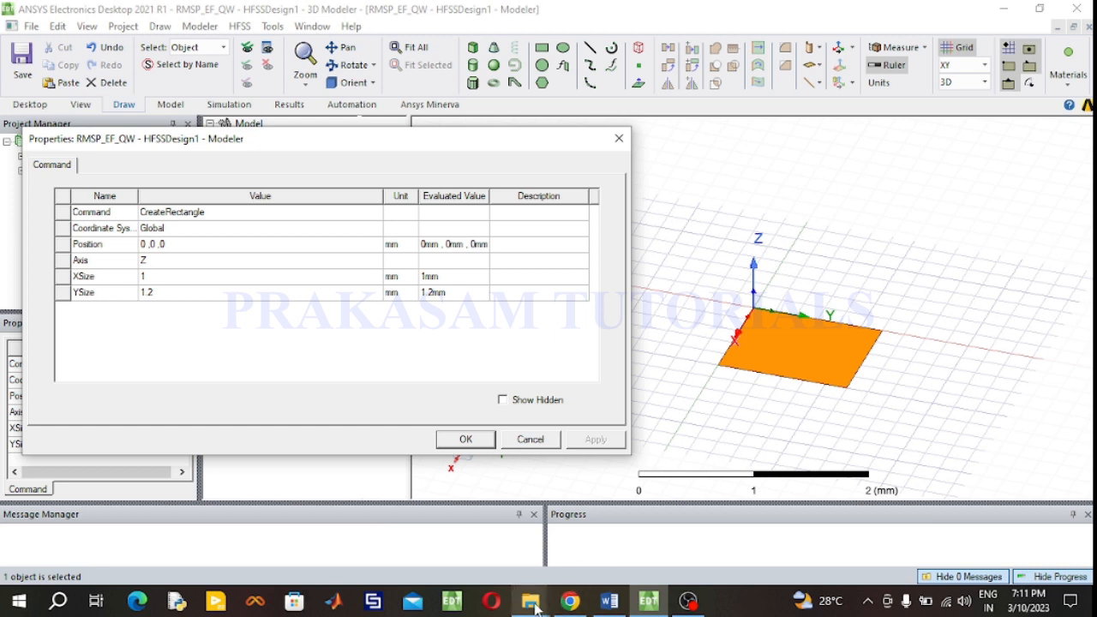
pyautogui.moveTo(535, 607)
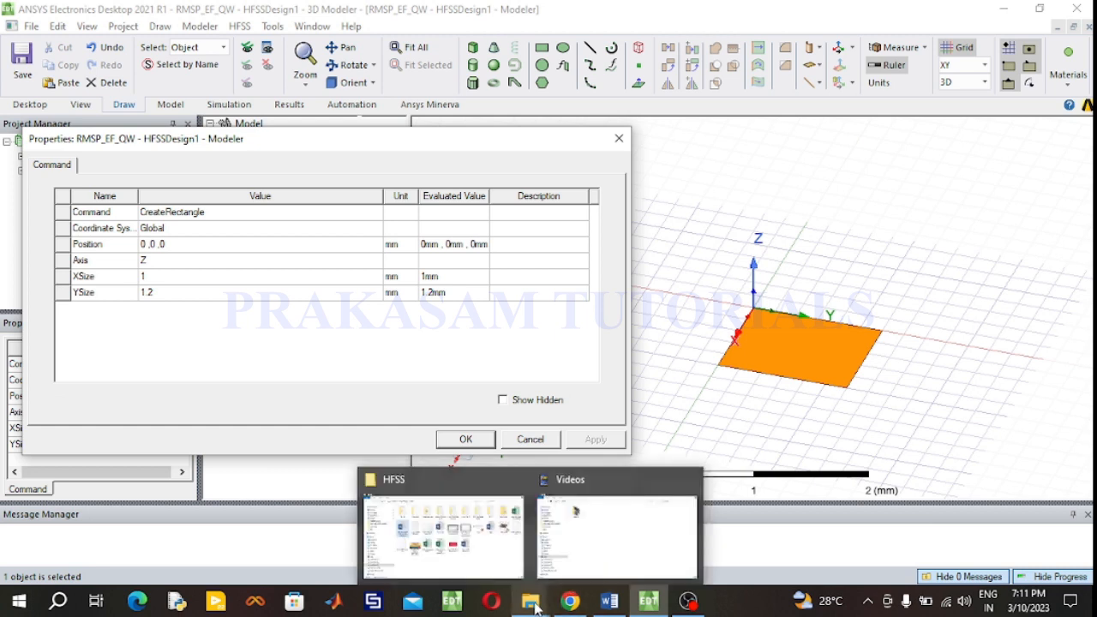
pyautogui.click(609, 602)
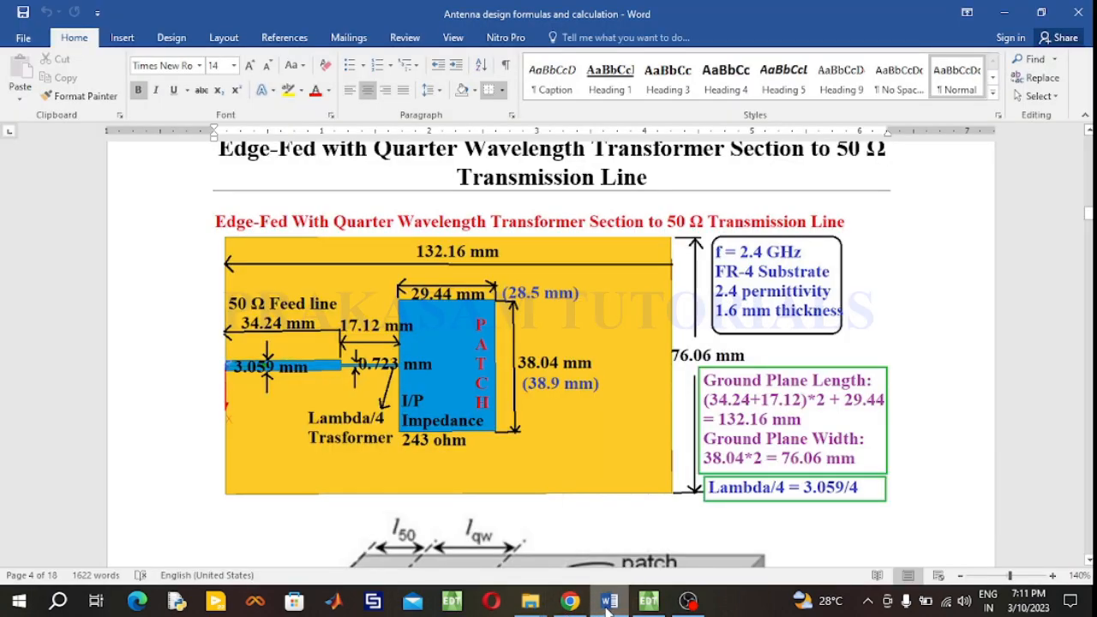
pyautogui.click(608, 603)
pyautogui.click(172, 277)
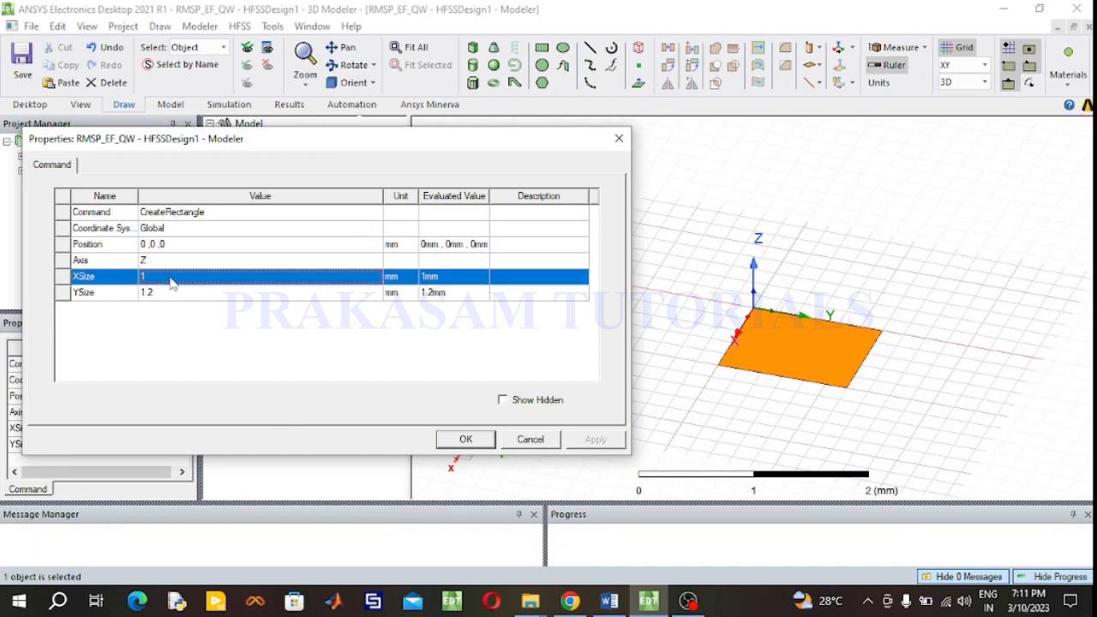
pyautogui.write('76')
pyautogui.click(173, 293)
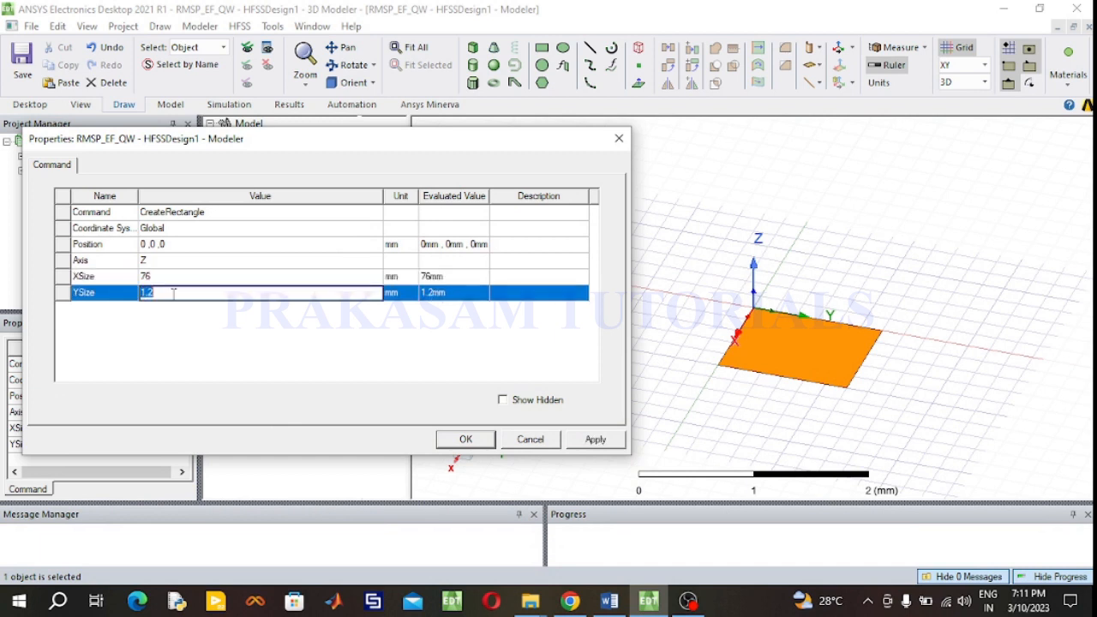
pyautogui.click(619, 603)
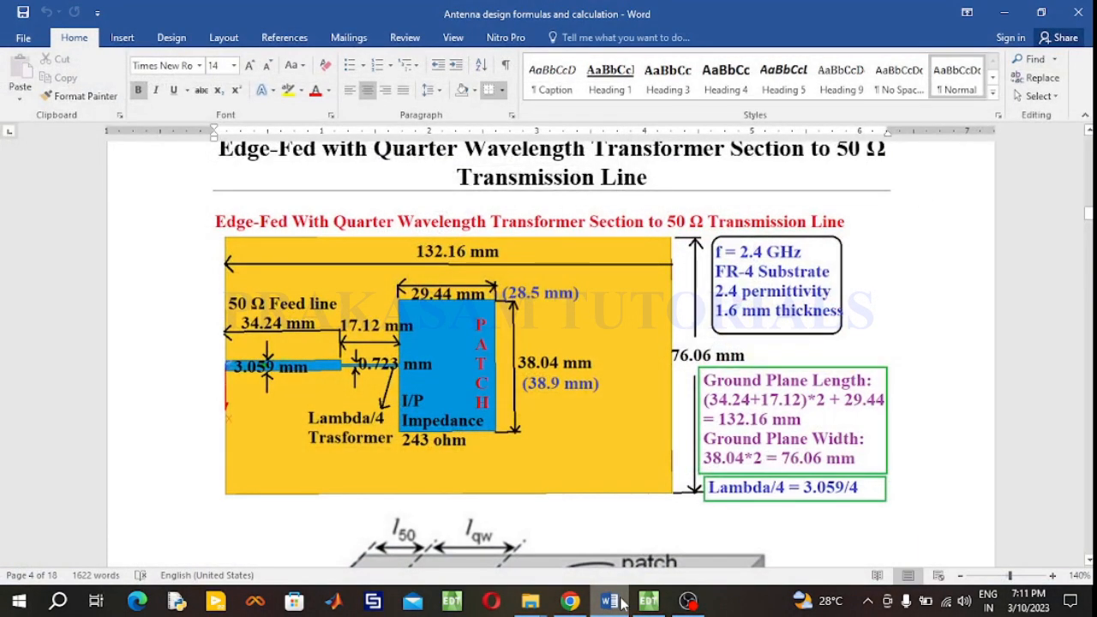
pyautogui.click(623, 603)
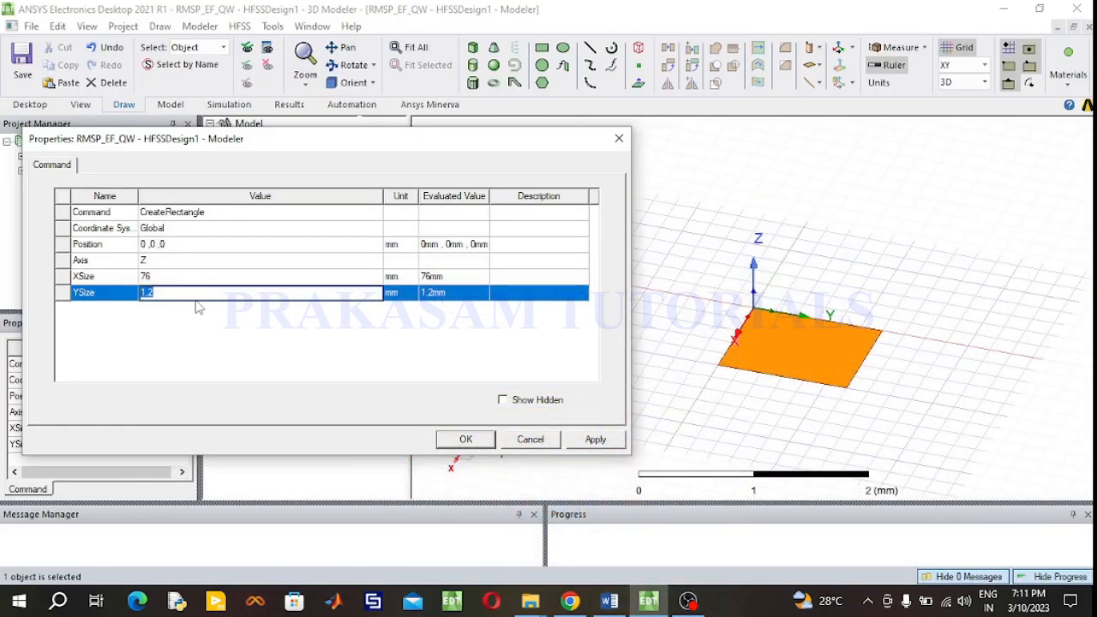
pyautogui.write('132')
# - Set the GND rectangle's position to -76/2, 0, -1.6
pyautogui.click(189, 244)
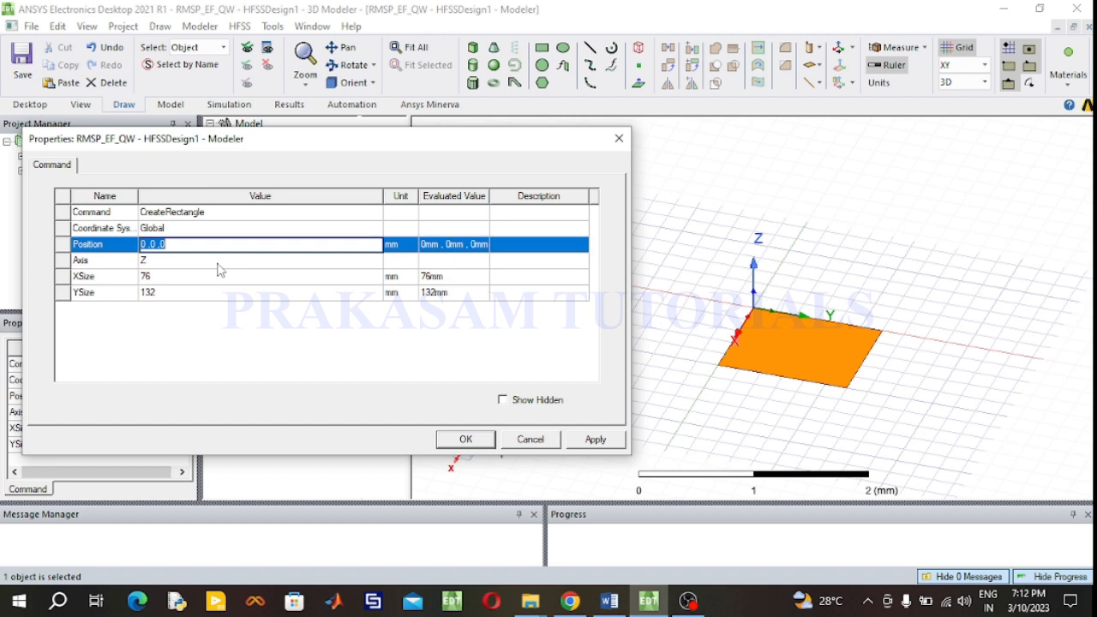
pyautogui.write('-76/2, 0, -1.6')
pyautogui.click(467, 441)
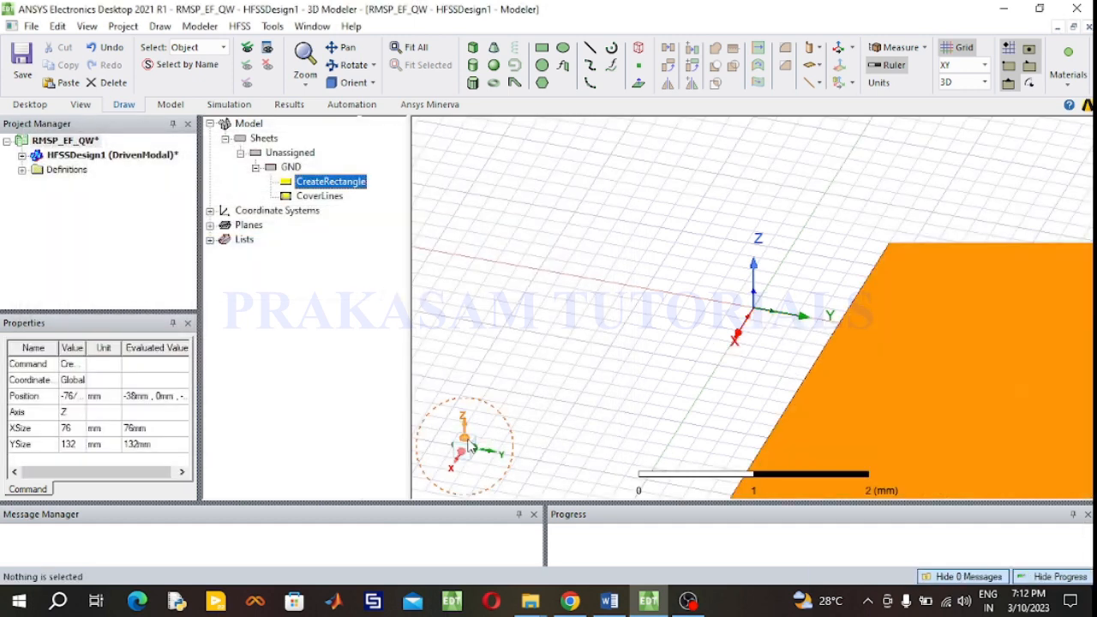
# - Change the z coordinate of the GND rectangle's position to 0
pyautogui.doubleClick(342, 189)
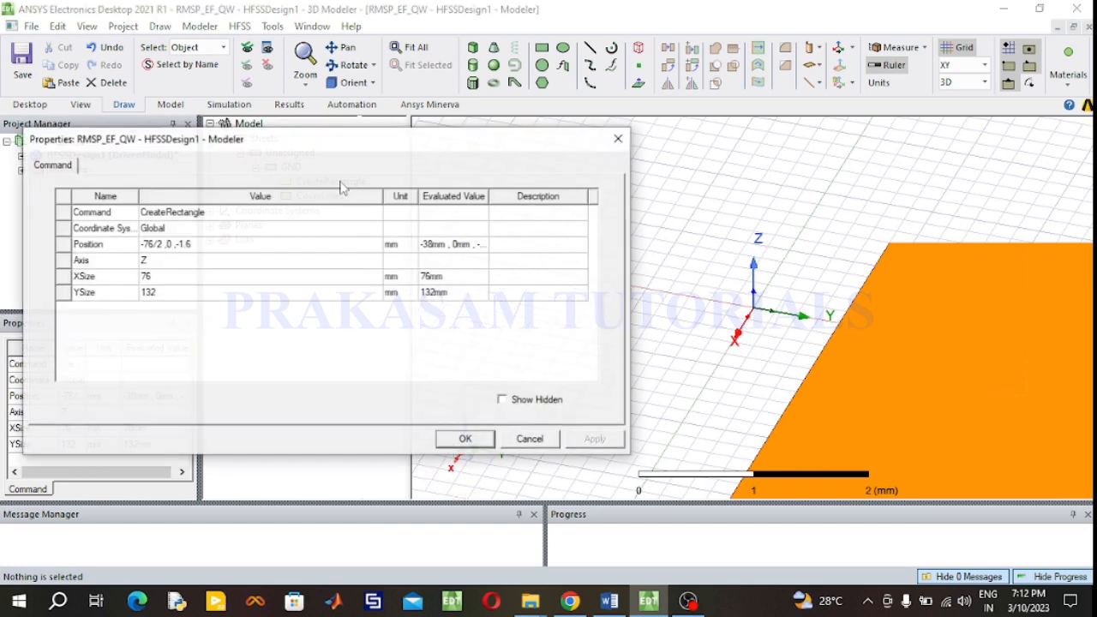
pyautogui.click(206, 245)
pyautogui.click(207, 244)
pyautogui.click(206, 244)
pyautogui.press('BackSpace')
pyautogui.press('BackSpace')
pyautogui.press('BackSpace')
pyautogui.press('BackSpace')
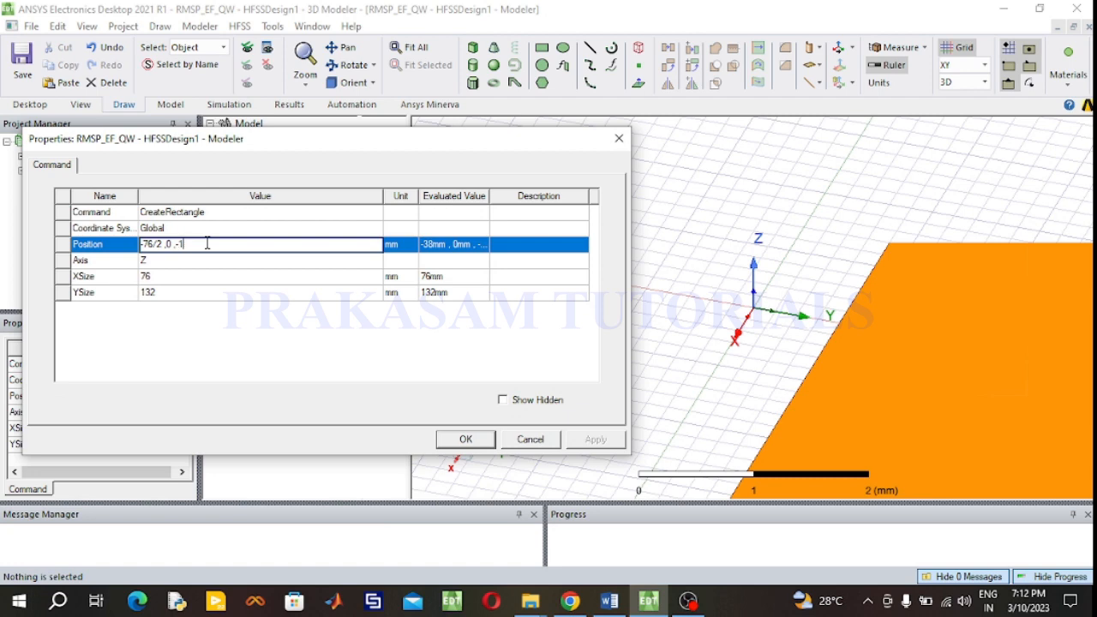
pyautogui.write('0')
pyautogui.click(476, 442)
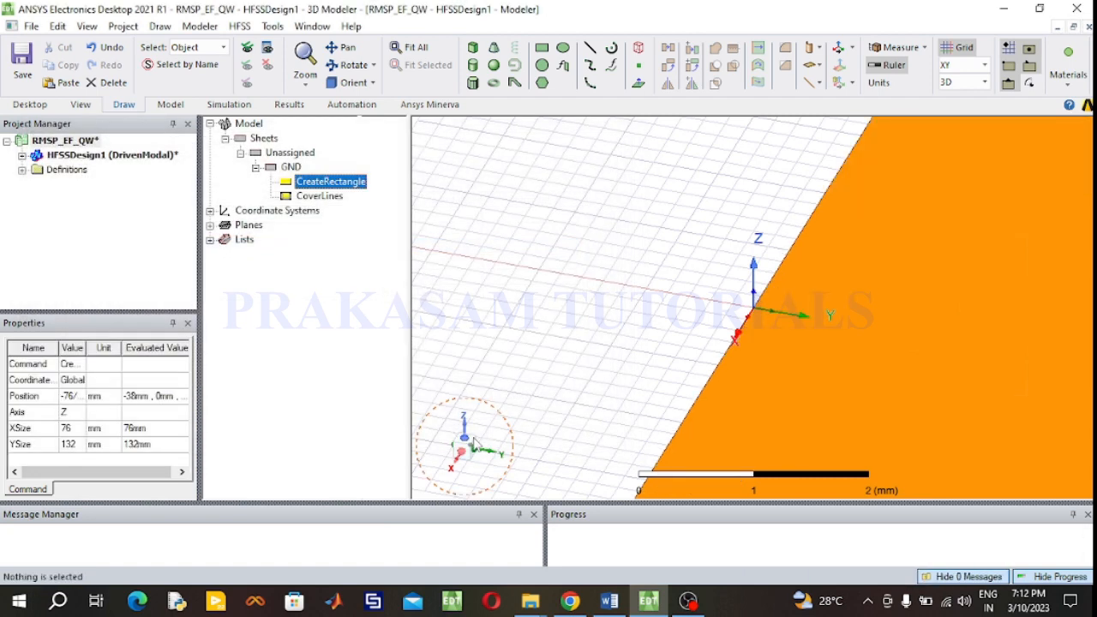
# - Draw a box about 60 by 90 mm in plan and 5 mm tall over the ground plane
pyautogui.click(418, 49)
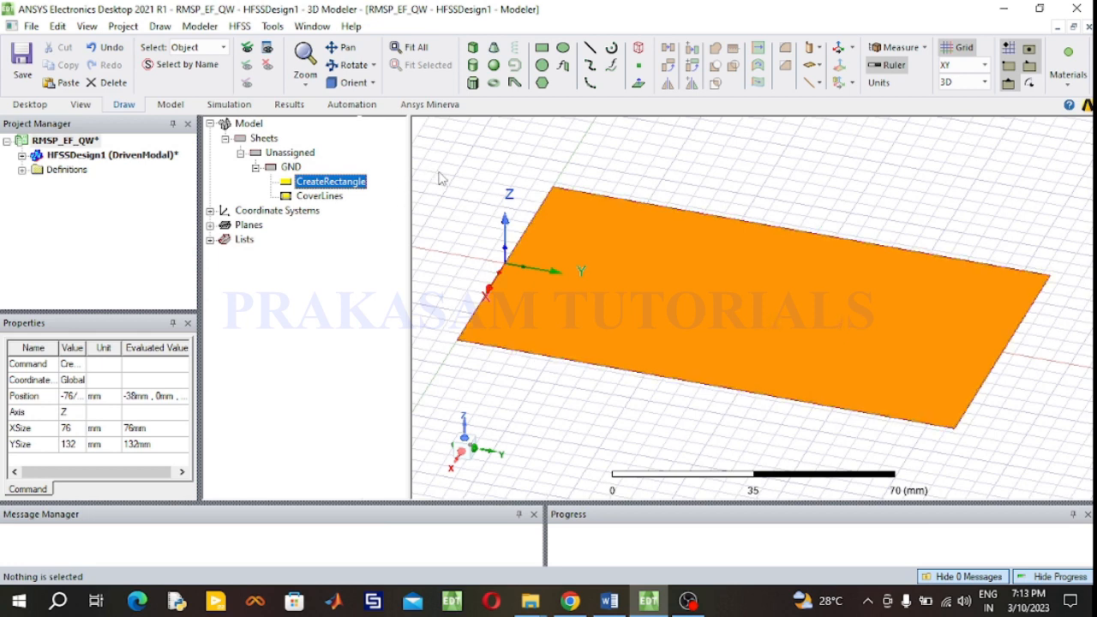
pyautogui.click(473, 47)
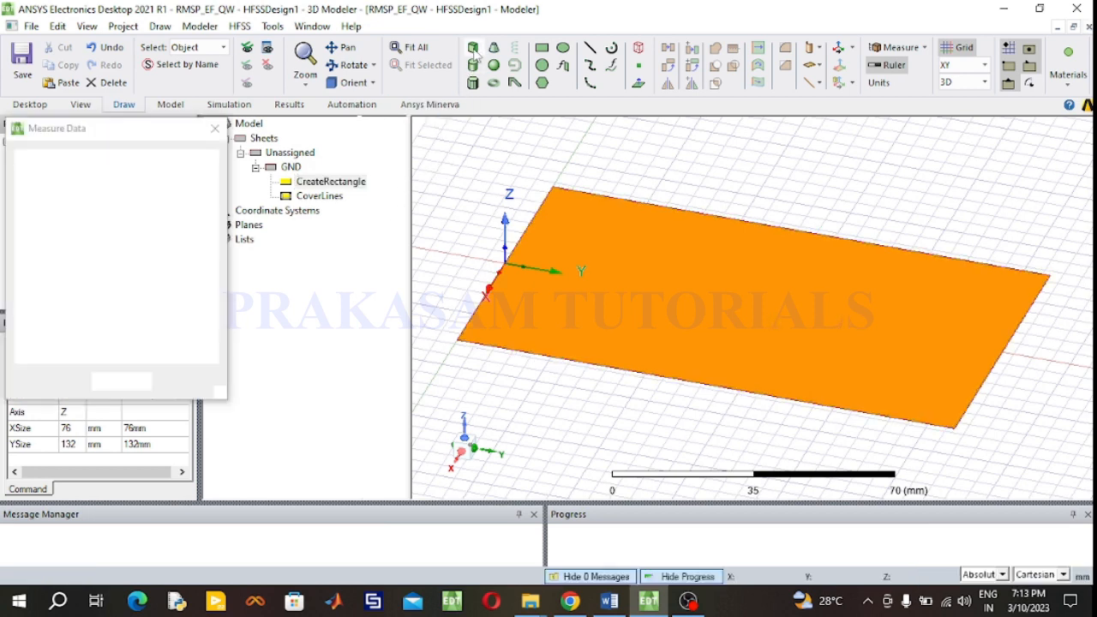
pyautogui.click(557, 189)
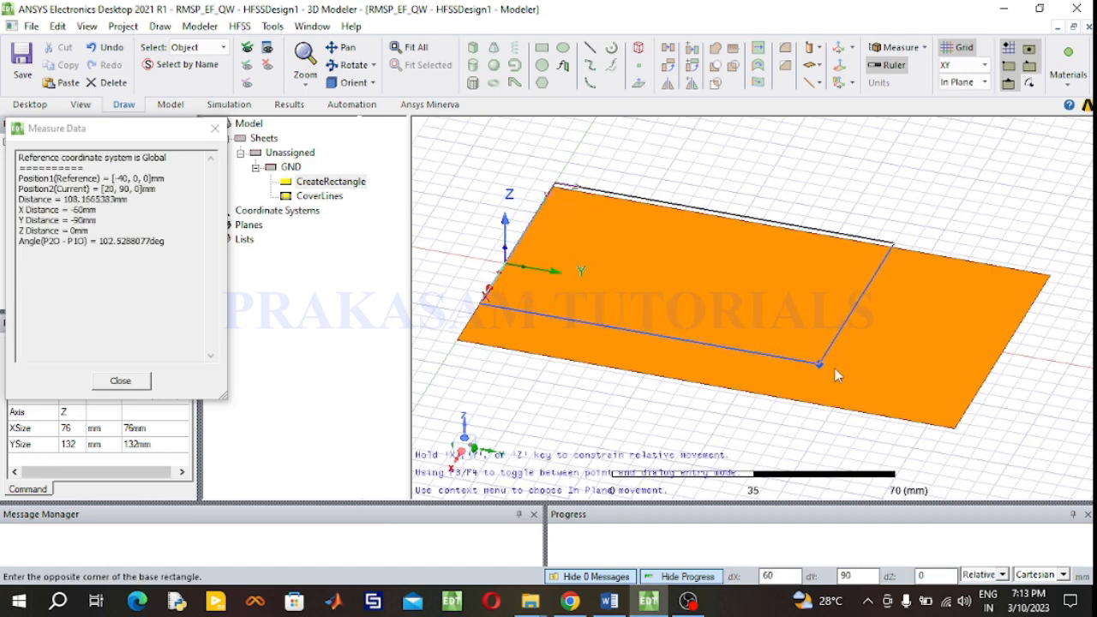
pyautogui.click(959, 428)
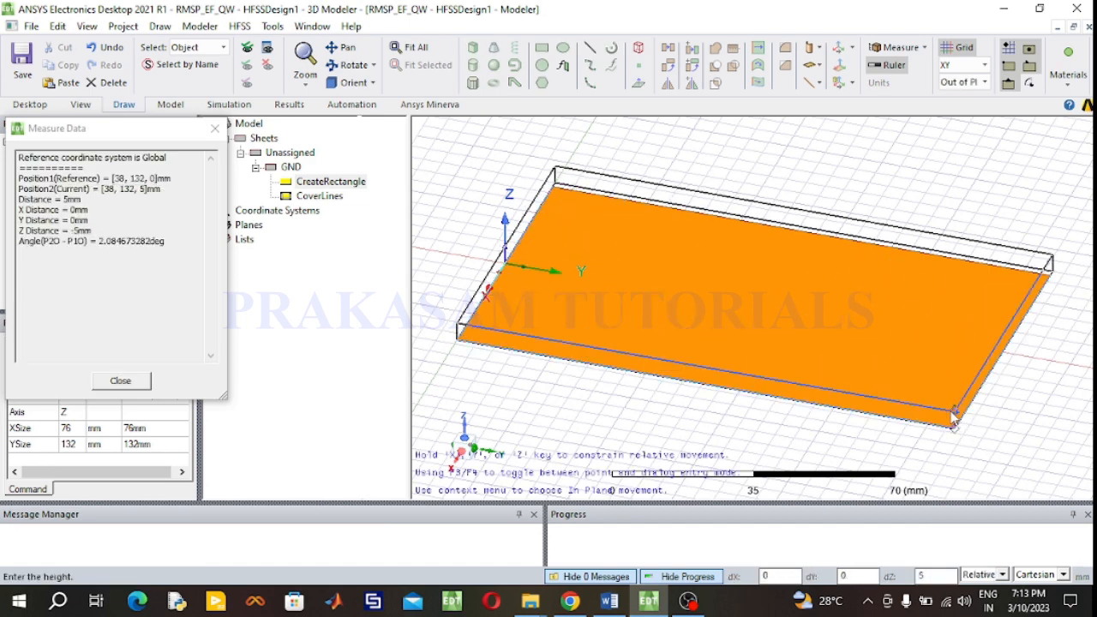
pyautogui.click(951, 412)
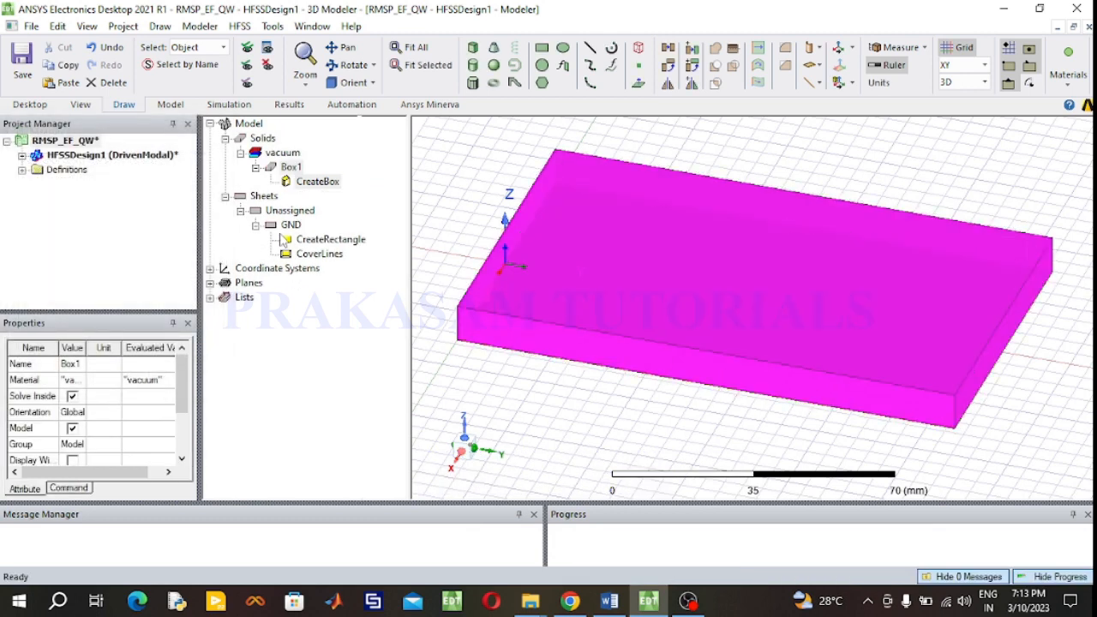
# - Rename the box to Substrate and assign it the FR4_epoxy material
pyautogui.doubleClick(292, 168)
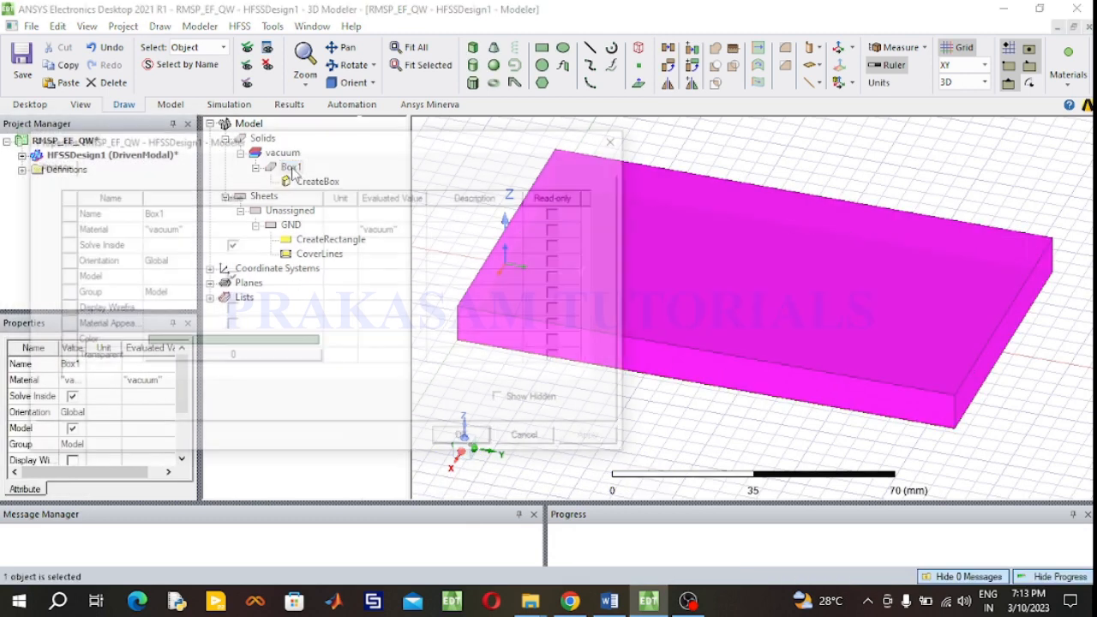
pyautogui.click(239, 215)
pyautogui.write('Substrate')
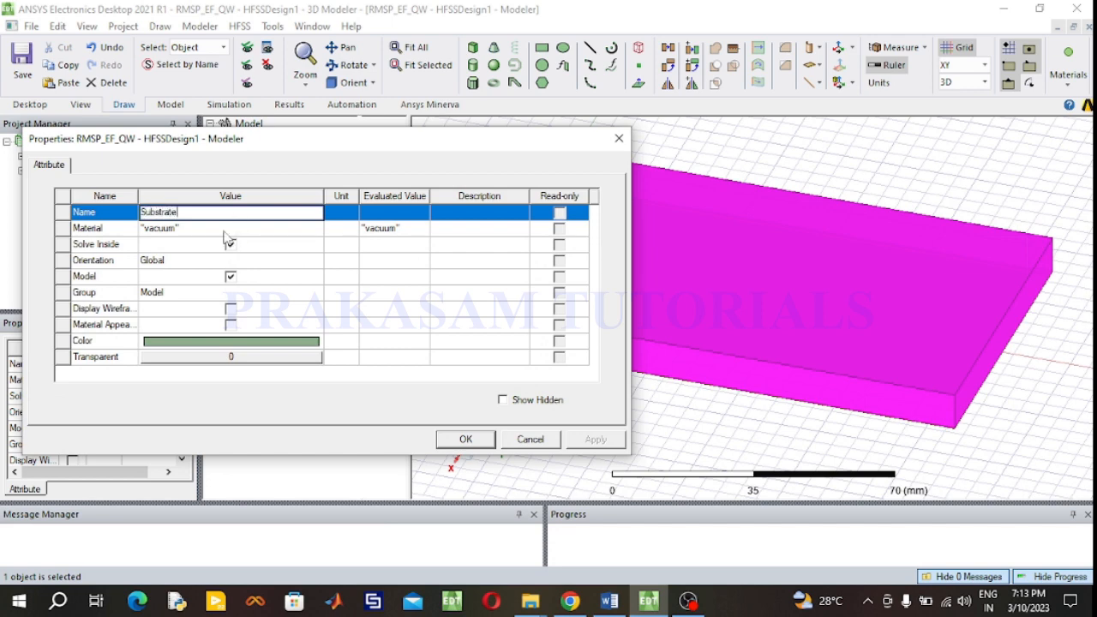
pyautogui.click(228, 230)
pyautogui.click(223, 229)
pyautogui.click(200, 243)
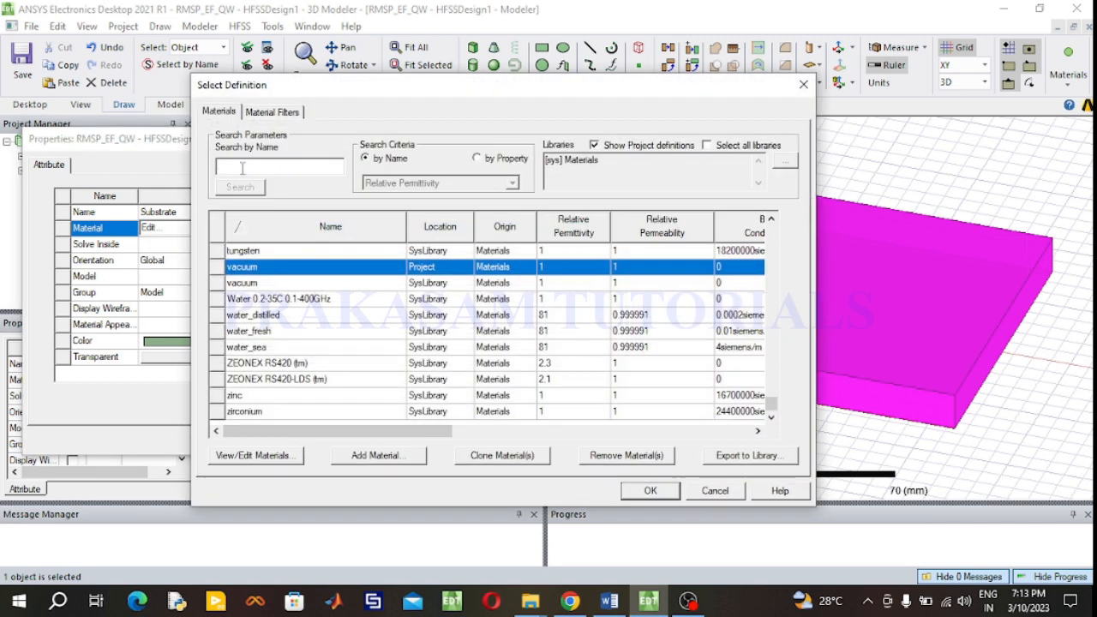
pyautogui.write('FR')
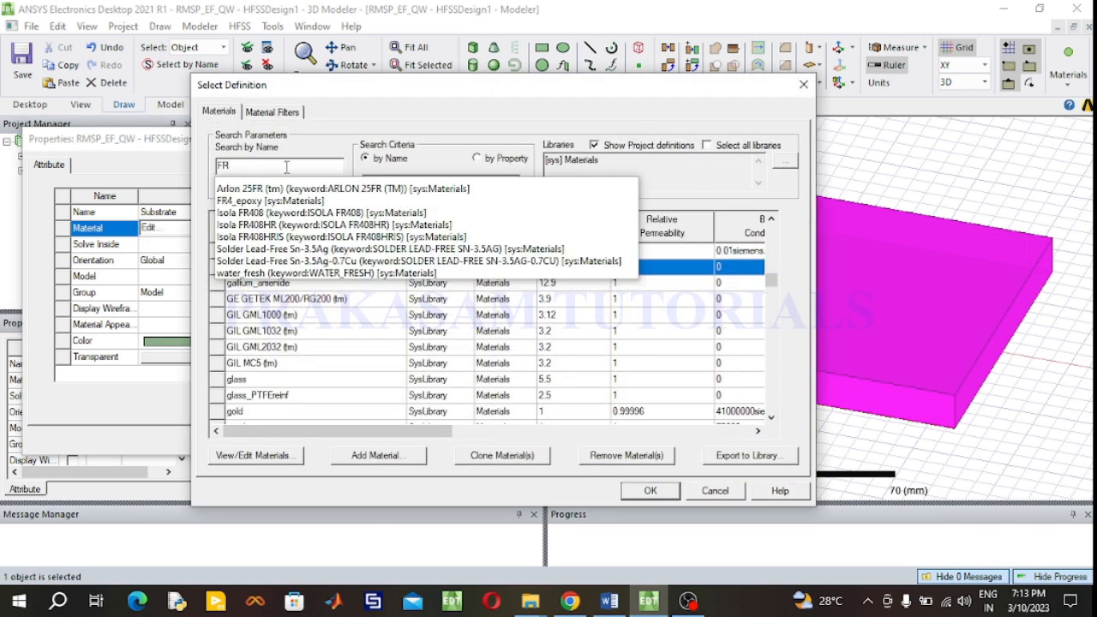
pyautogui.press('Return')
pyautogui.click(263, 270)
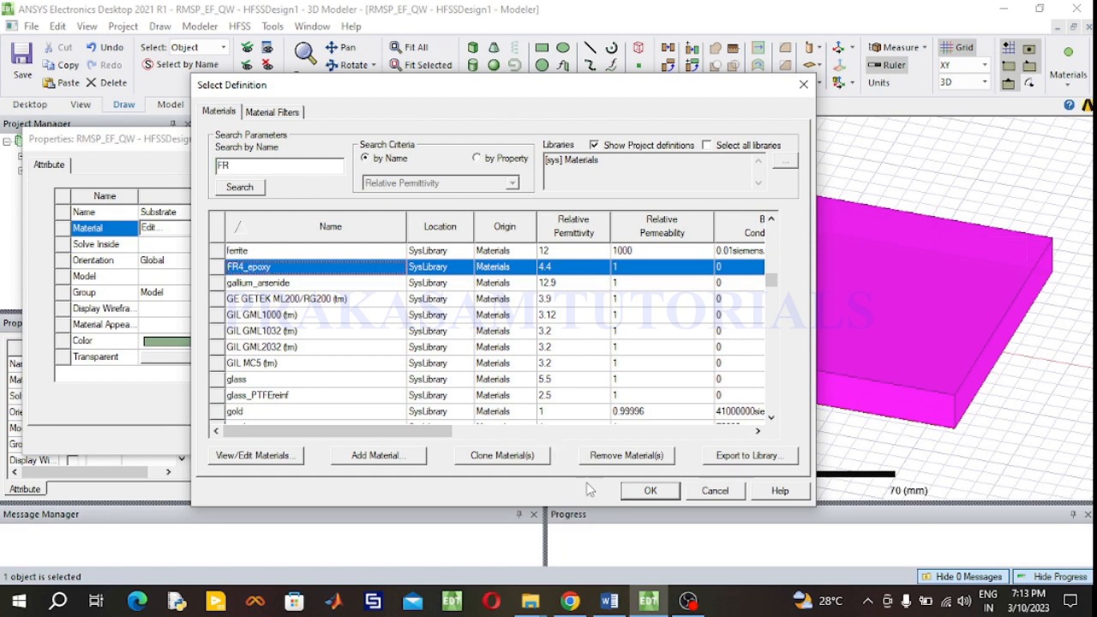
pyautogui.click(644, 492)
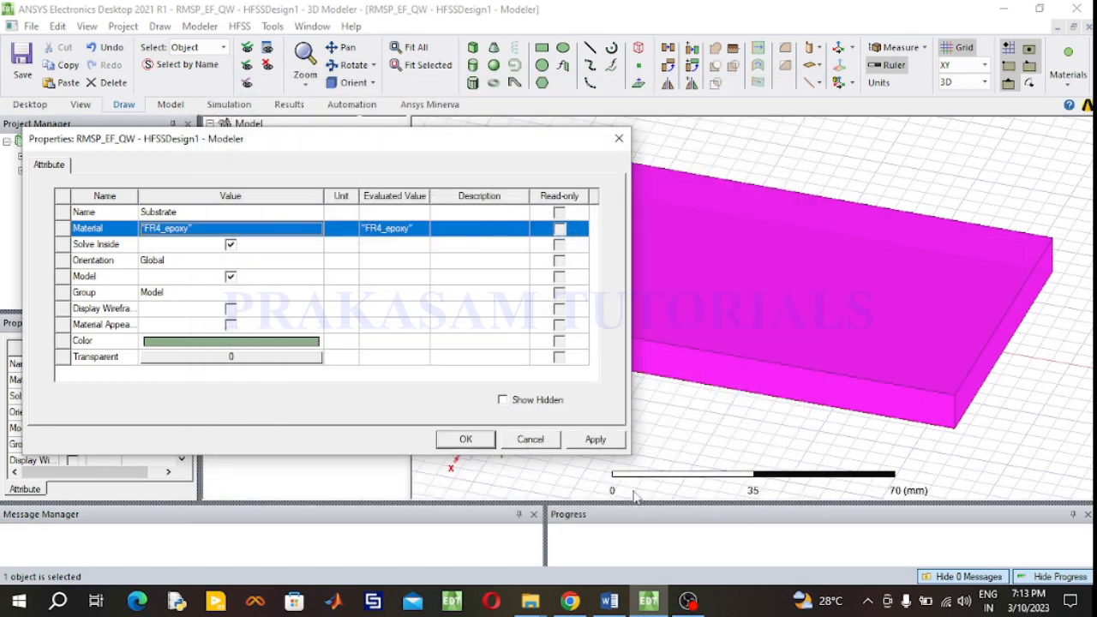
# - Set the Substrate box's color to yellow and its transparency to 0.4
pyautogui.click(238, 343)
pyautogui.click(183, 228)
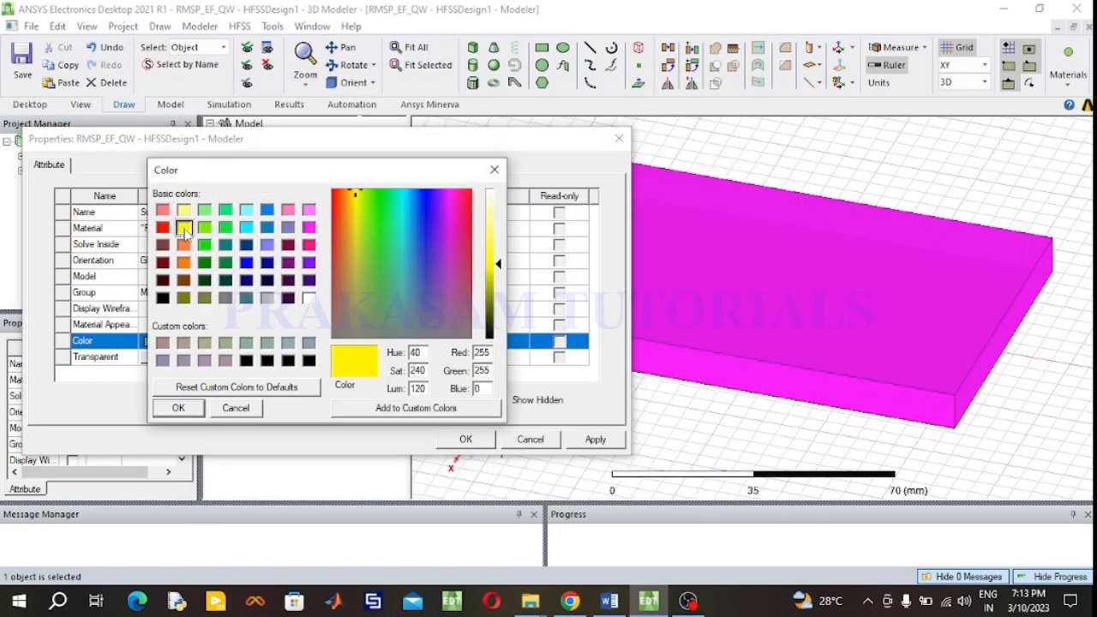
pyautogui.click(180, 408)
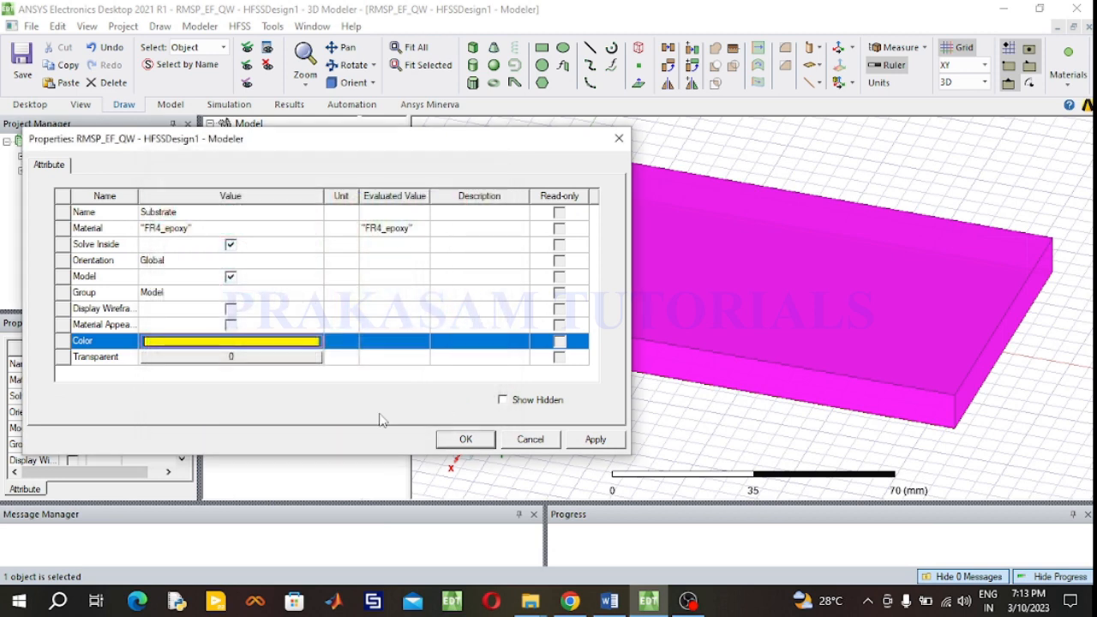
pyautogui.click(253, 358)
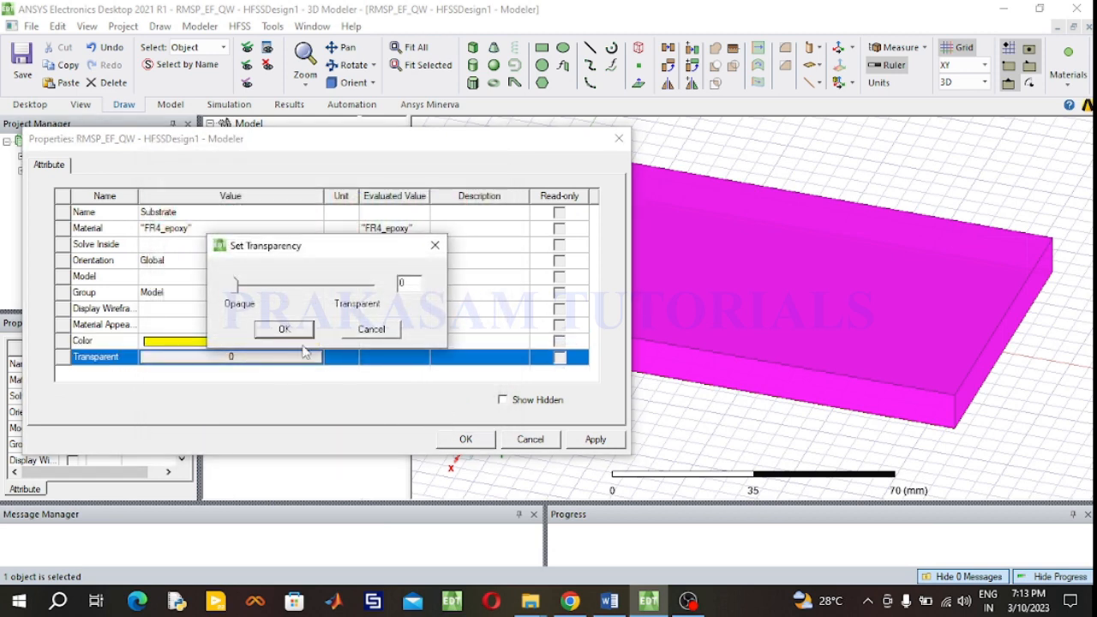
pyautogui.click(406, 287)
pyautogui.write('.')
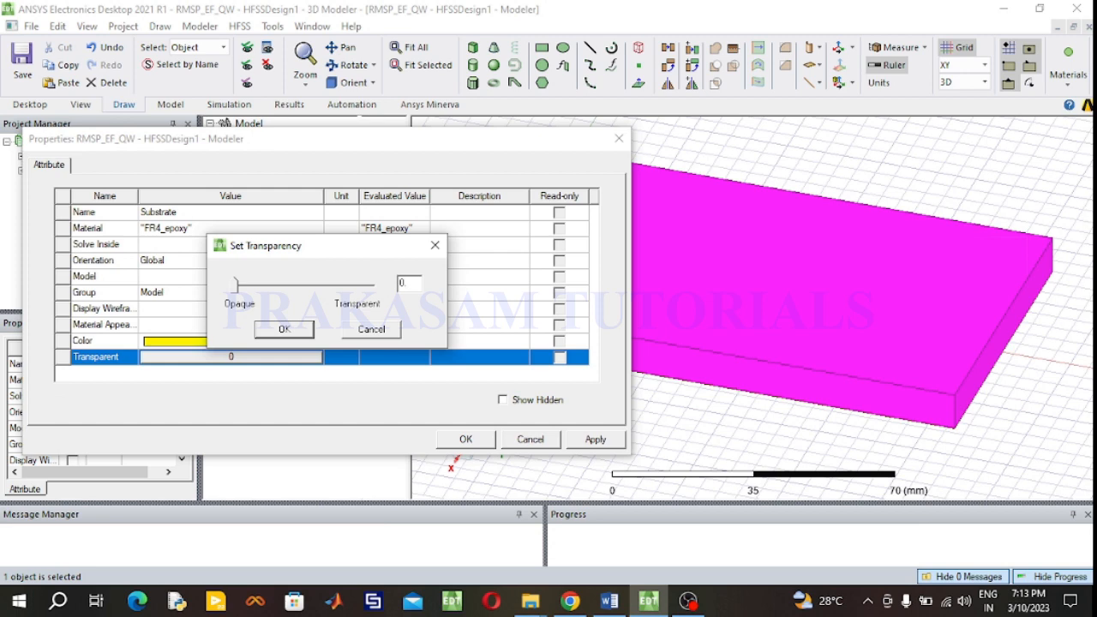
pyautogui.write('4')
pyautogui.click(284, 329)
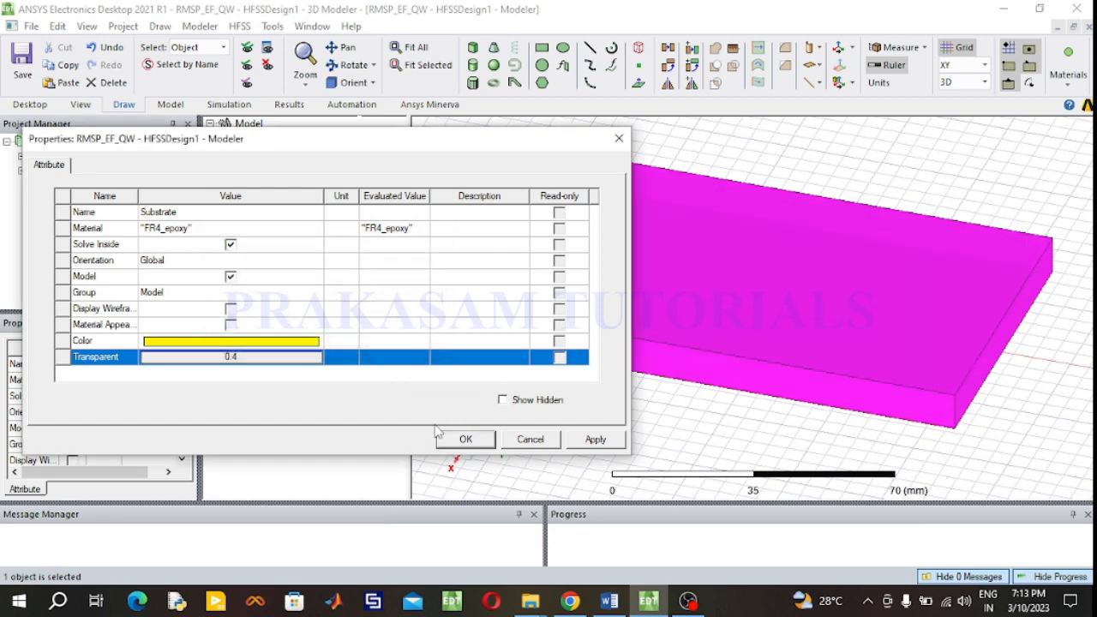
pyautogui.click(459, 441)
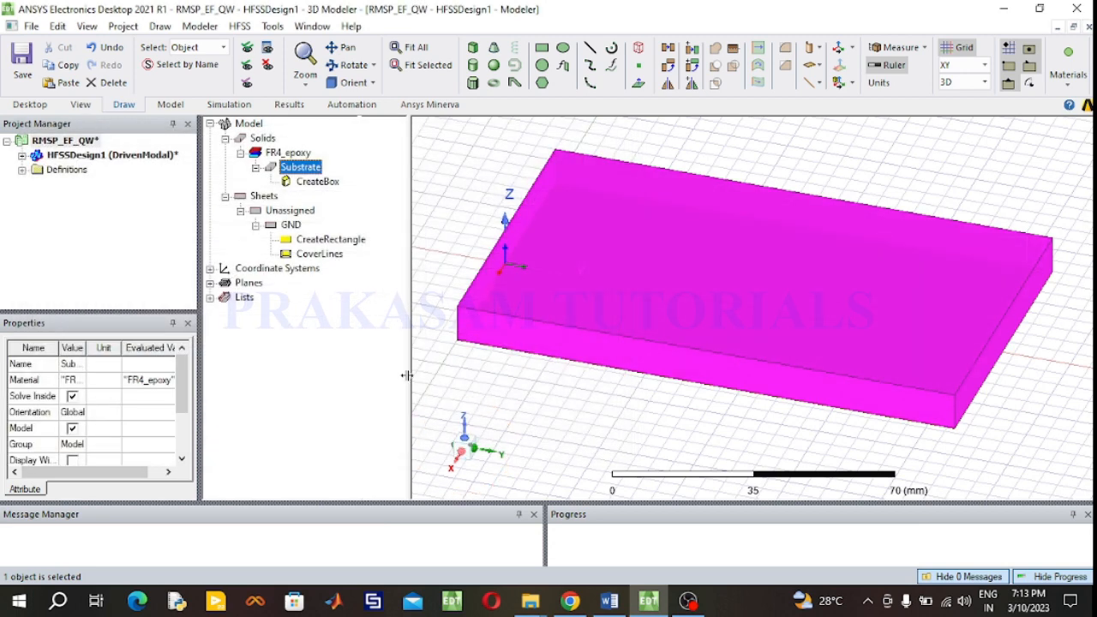
# - Edit the substrate's CreateBox dimensions, setting XSize to 76 mm and ZSize to 1.6 mm
pyautogui.doubleClick(319, 182)
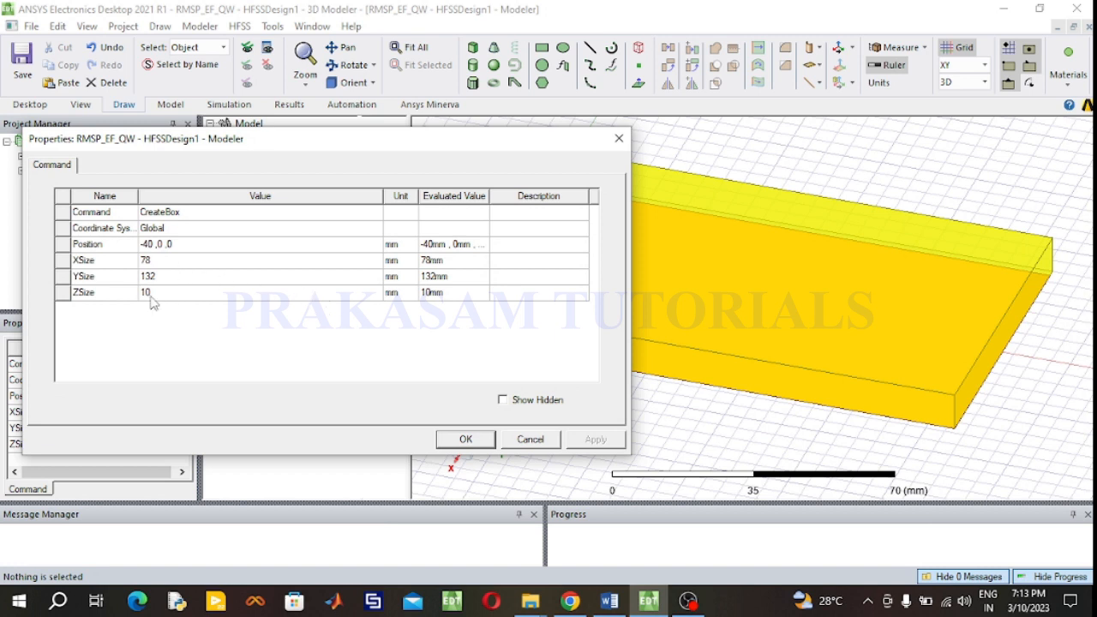
pyautogui.click(160, 262)
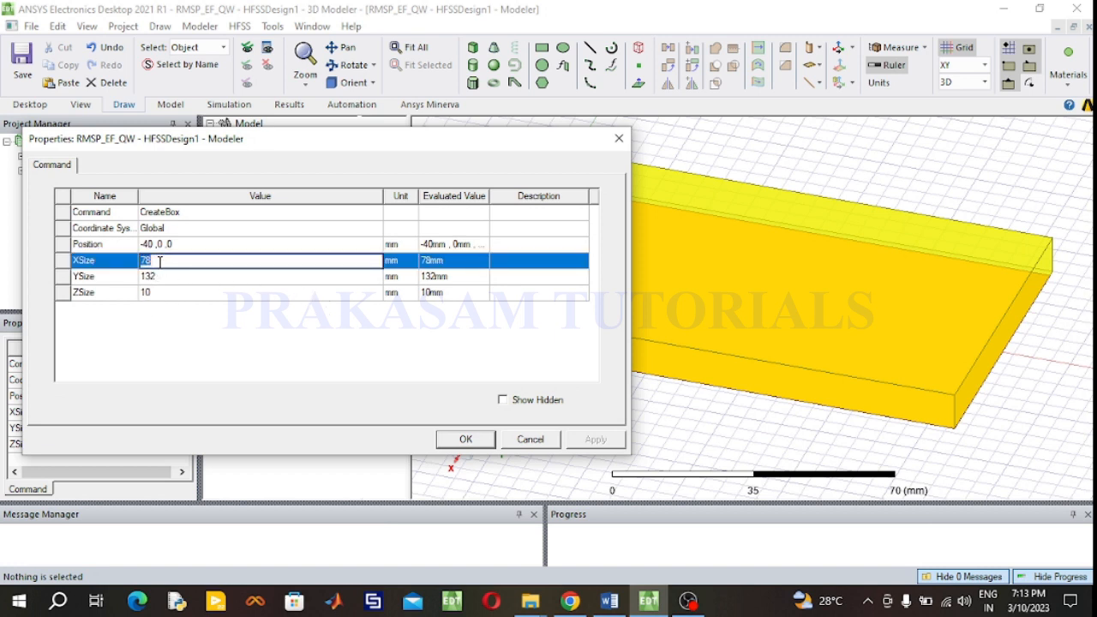
pyautogui.write('76')
pyautogui.click(162, 293)
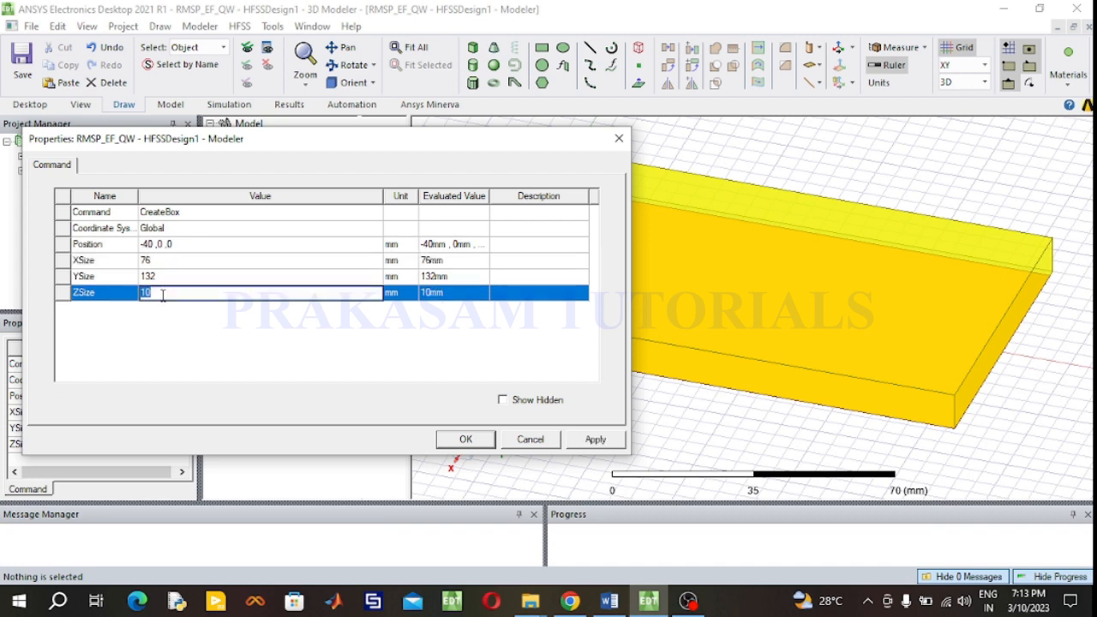
pyautogui.write('1.6')
# - Set the substrate box's position to -76/2, 0, 0
pyautogui.click(180, 245)
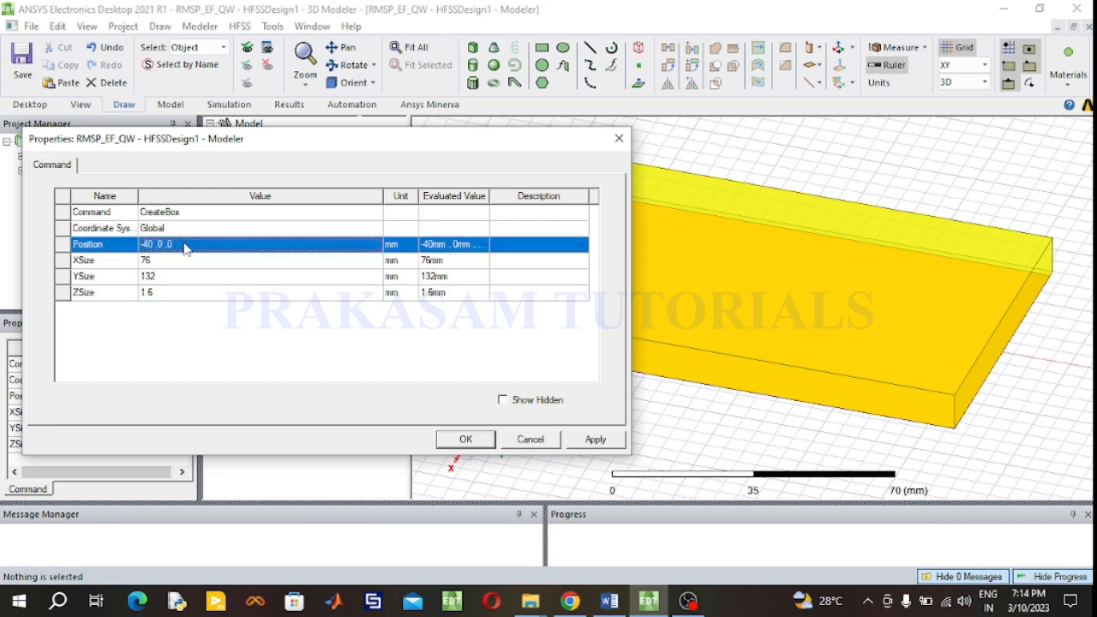
pyautogui.write('-')
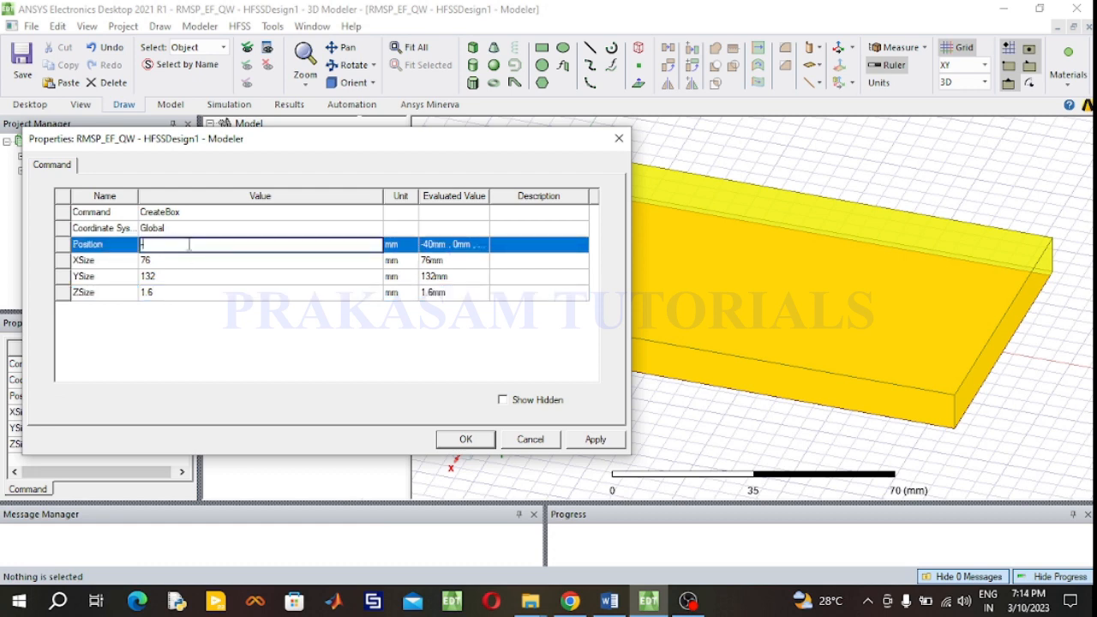
pyautogui.write('76/2, 0, 0')
pyautogui.click(466, 439)
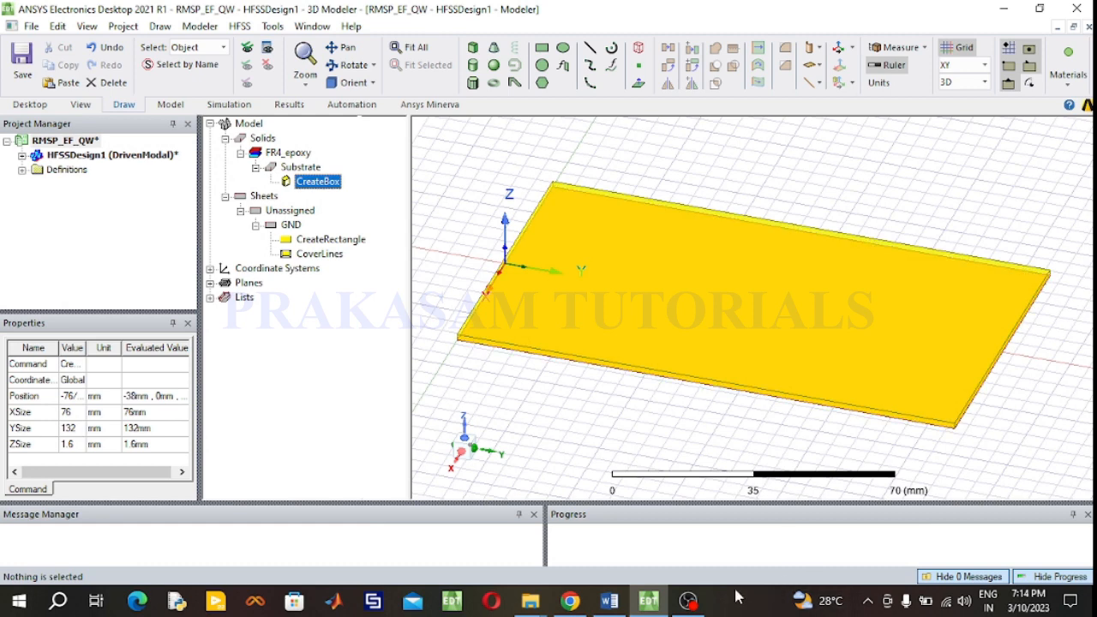
pyautogui.click(810, 610)
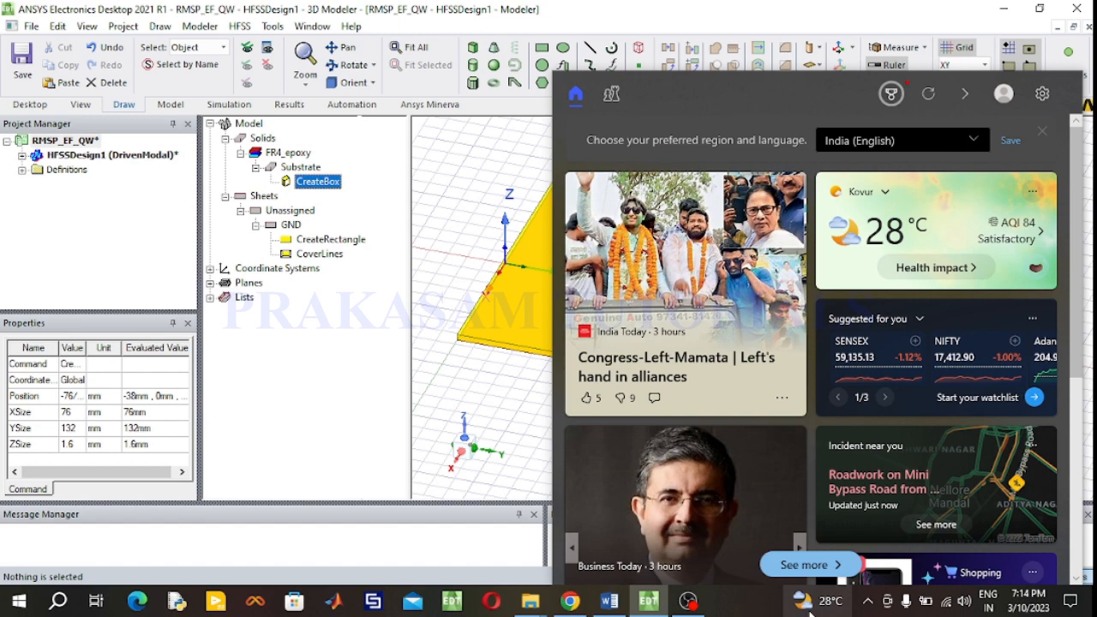
pyautogui.click(517, 475)
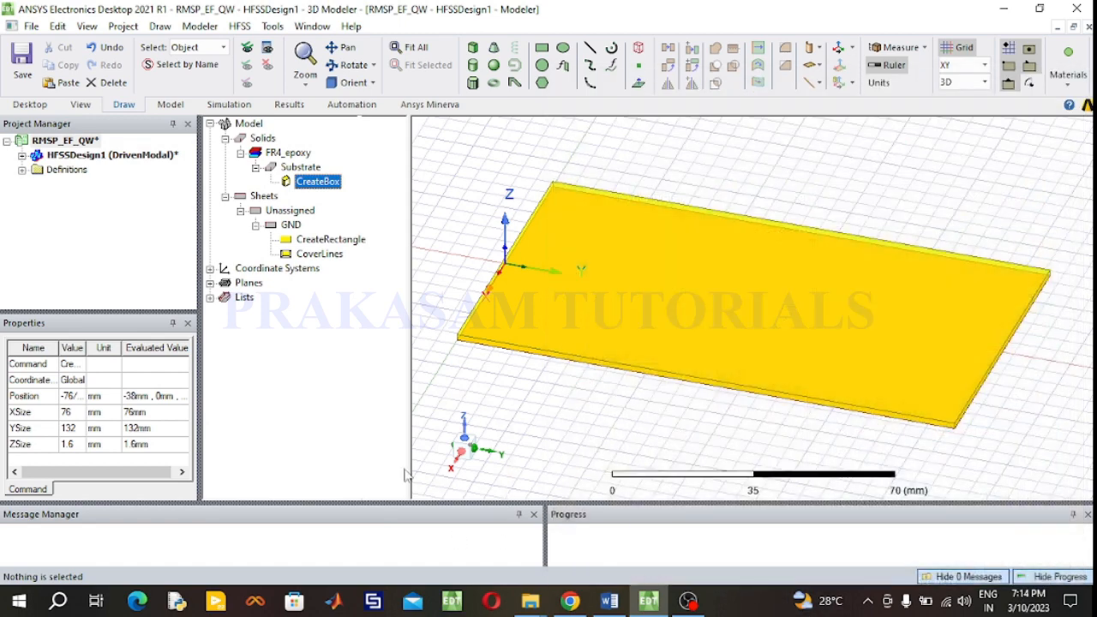
# - Draw a rectangle about 25 by 35 mm on top of the substrate
pyautogui.click(357, 67)
pyautogui.moveTo(671, 252); pyautogui.dragTo(684, 280)
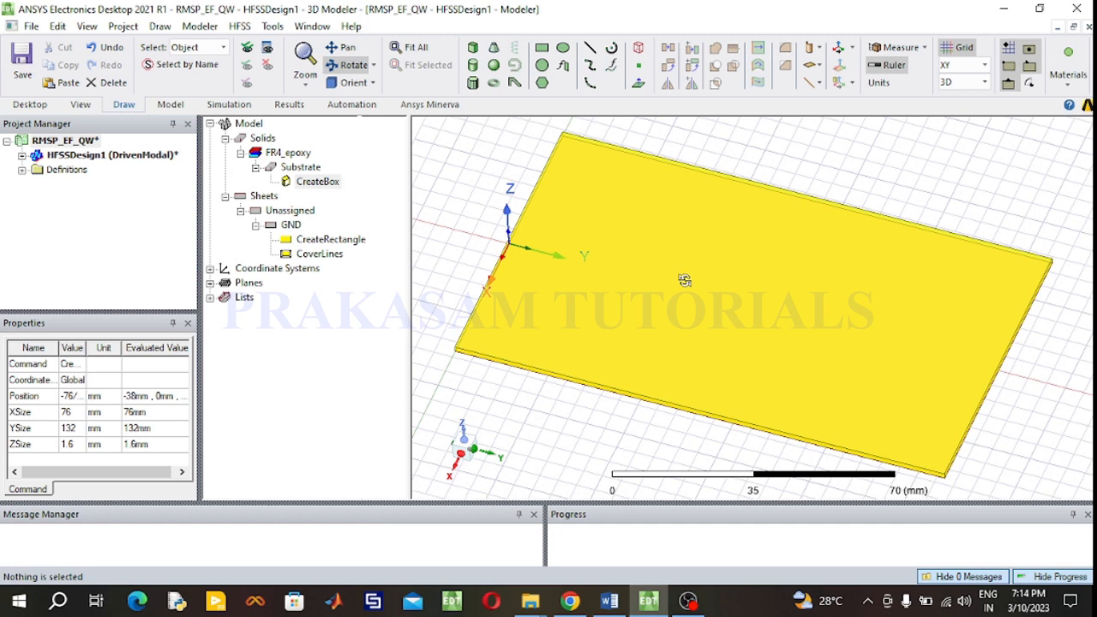
pyautogui.click(542, 47)
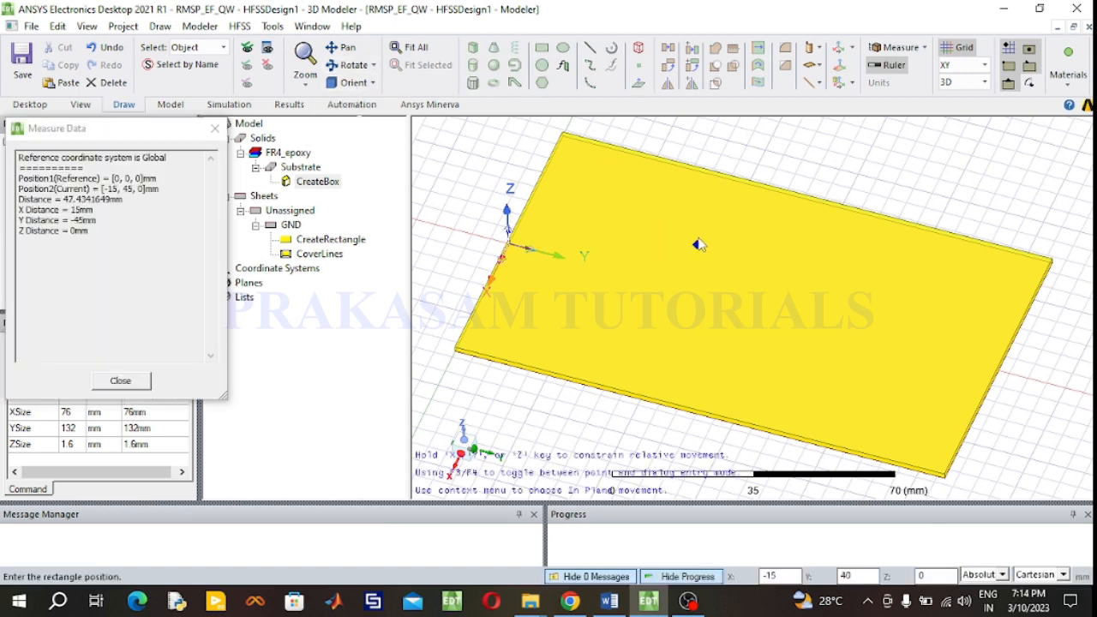
pyautogui.click(696, 246)
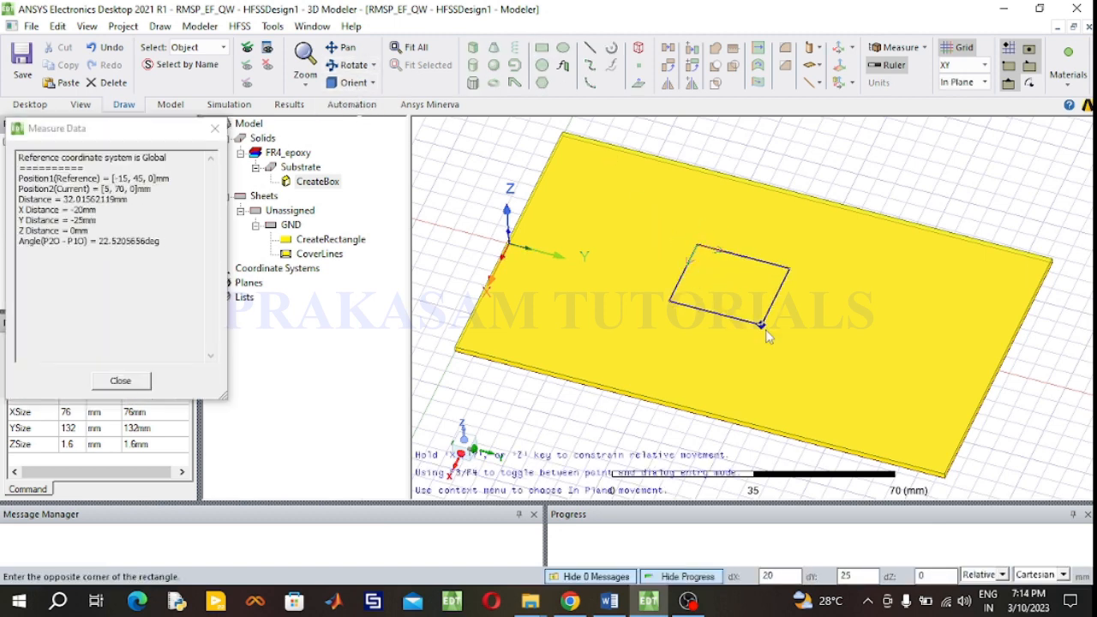
pyautogui.click(786, 349)
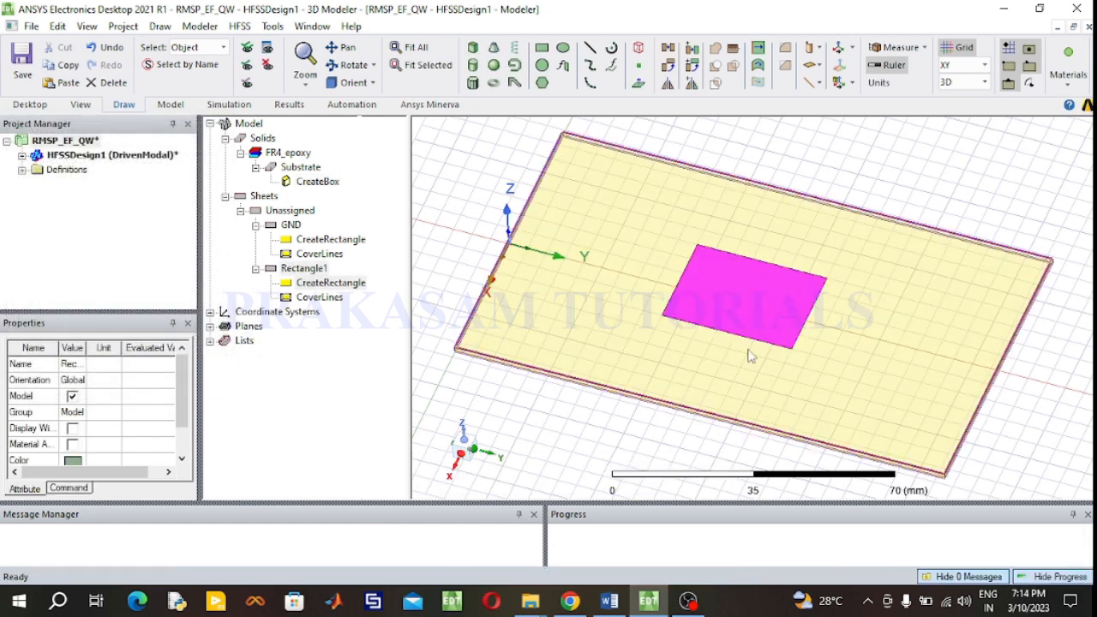
# - Rename the new rectangle to Patch and set its color to cyan
pyautogui.click(307, 269)
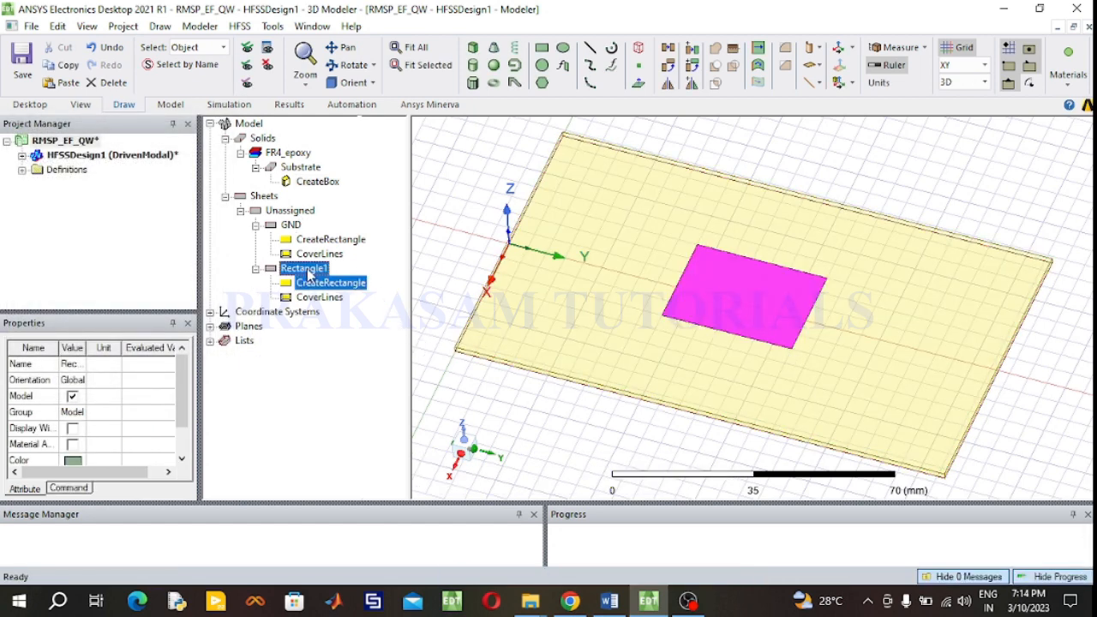
pyautogui.doubleClick(307, 270)
pyautogui.doubleClick(207, 213)
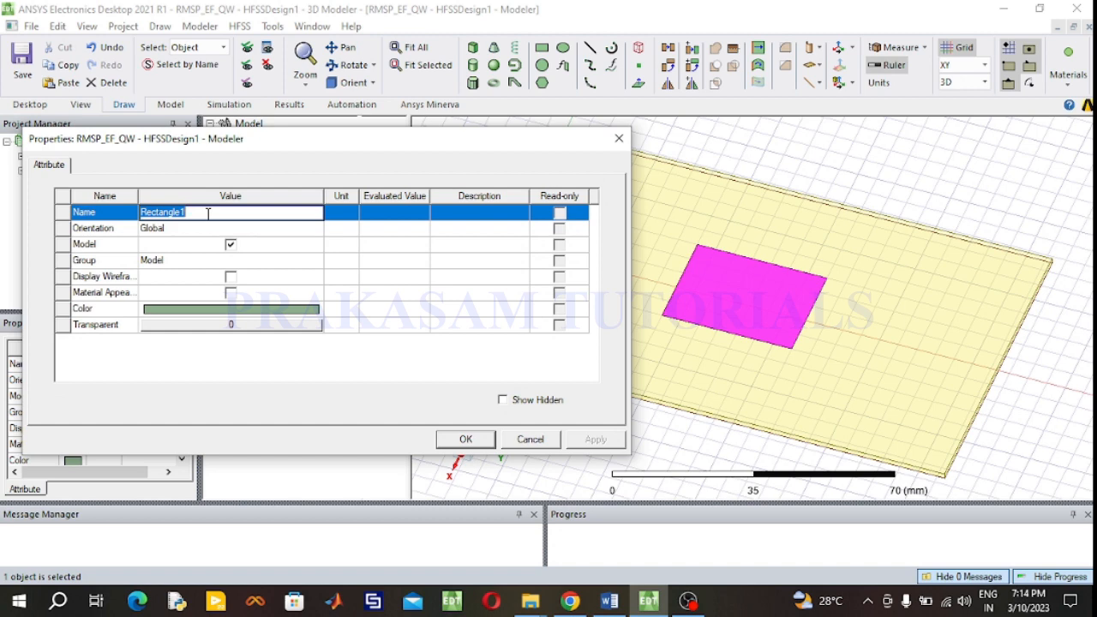
pyautogui.write('Patch')
pyautogui.click(251, 310)
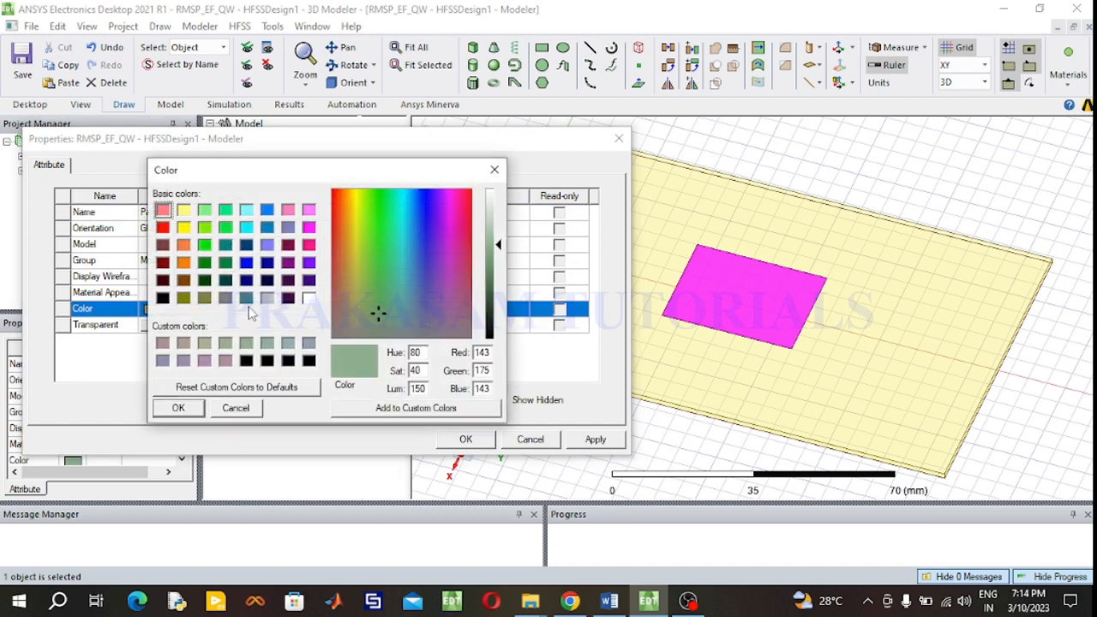
pyautogui.click(247, 228)
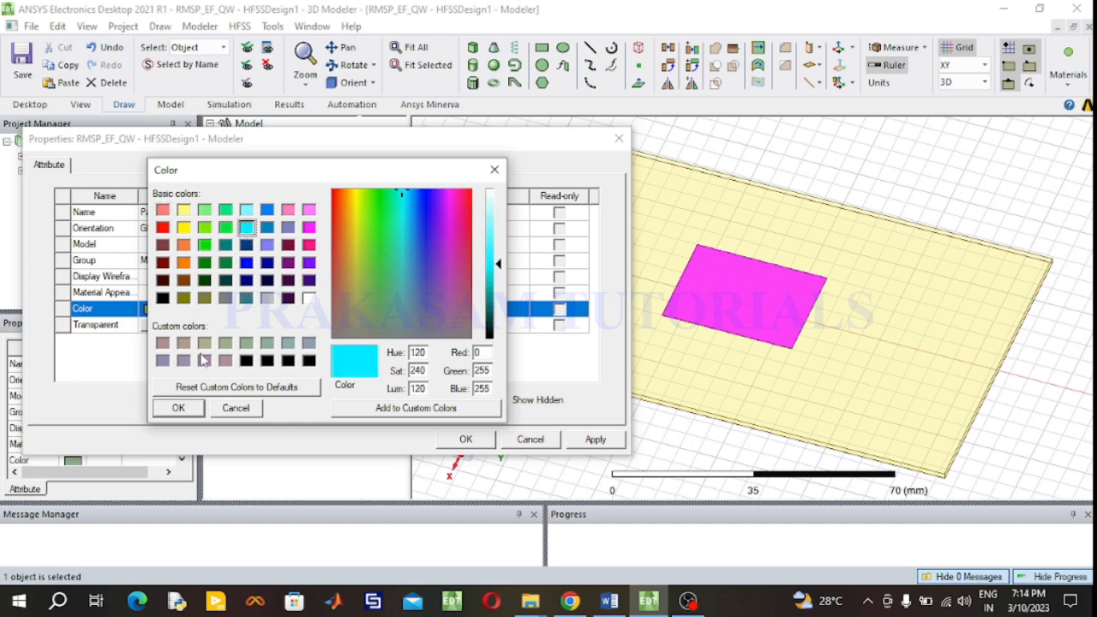
pyautogui.click(179, 408)
pyautogui.click(465, 439)
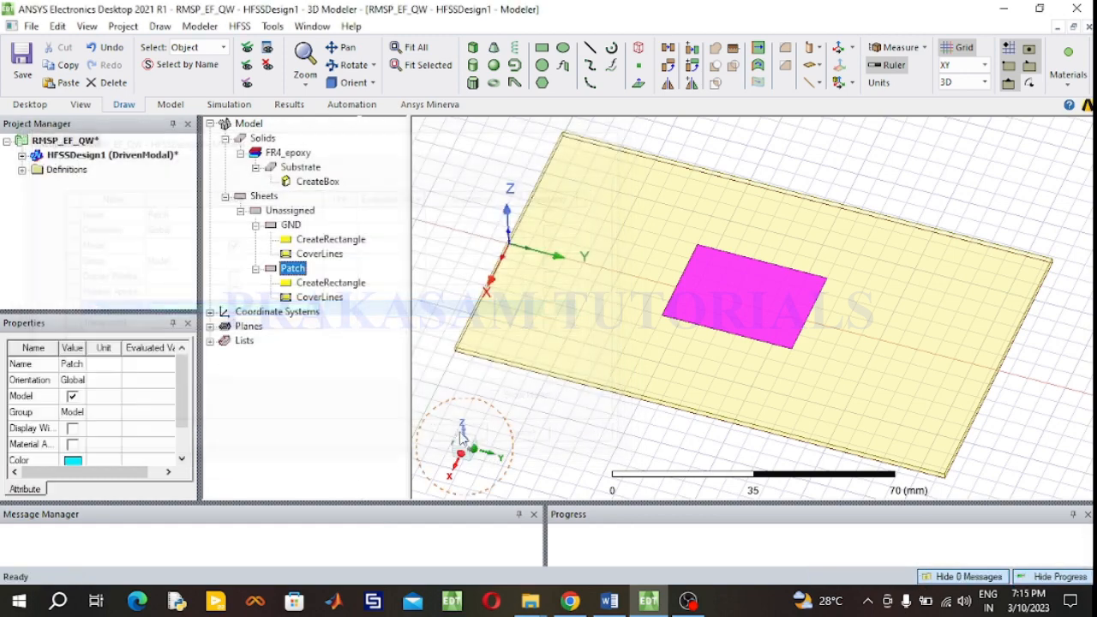
# - Set the patch rectangle's XSize to 38.03 mm and YSize to 29.44 mm, checking the design document
pyautogui.doubleClick(351, 285)
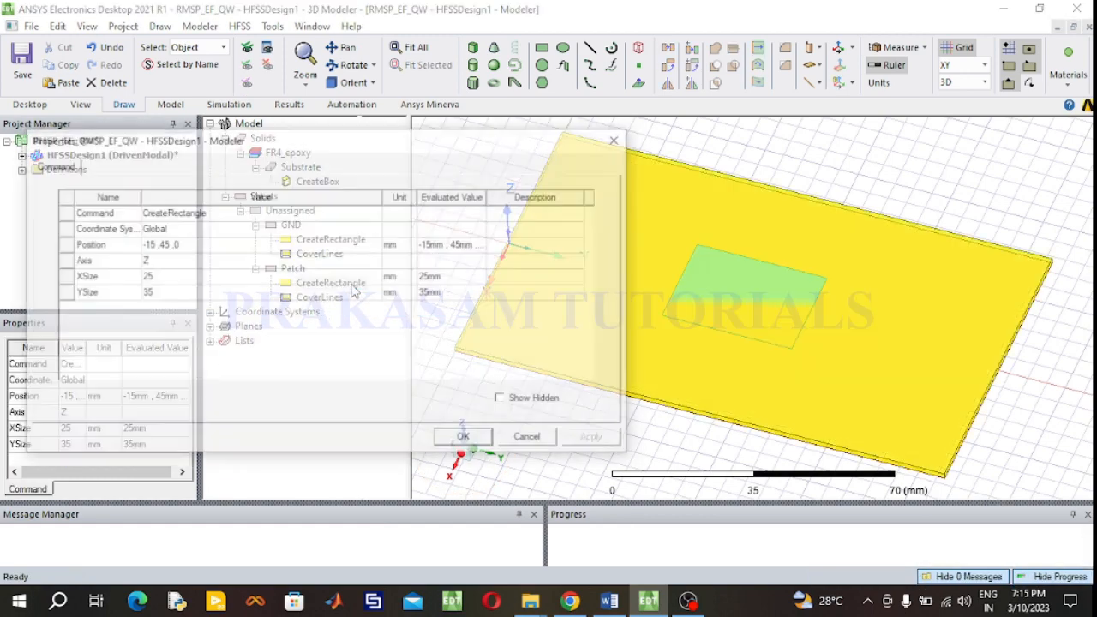
pyautogui.click(185, 276)
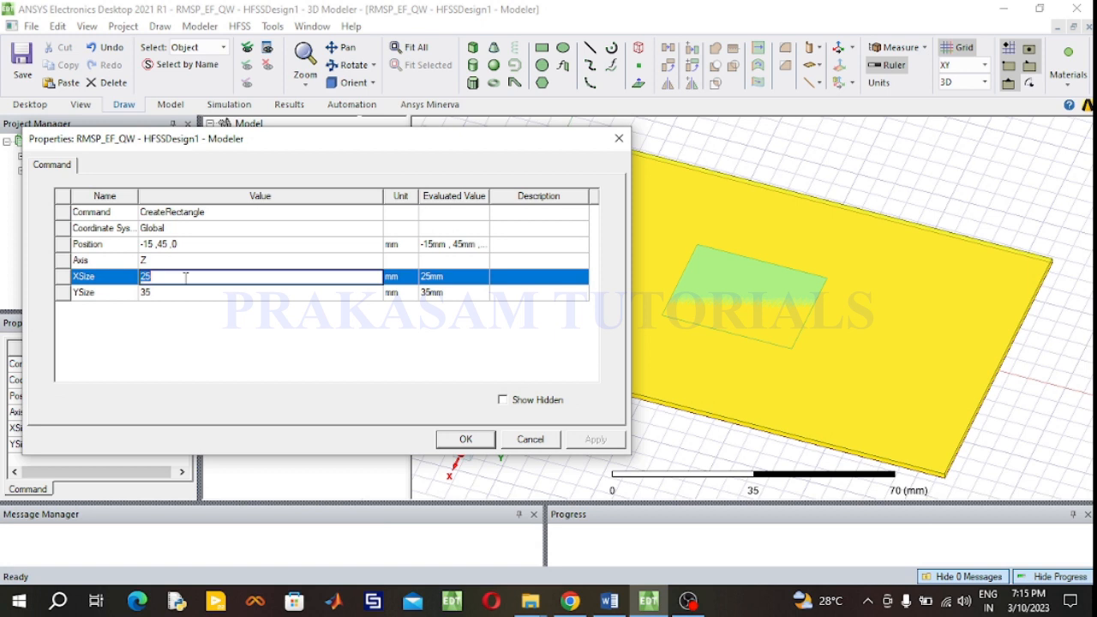
pyautogui.write('38.03')
pyautogui.click(166, 293)
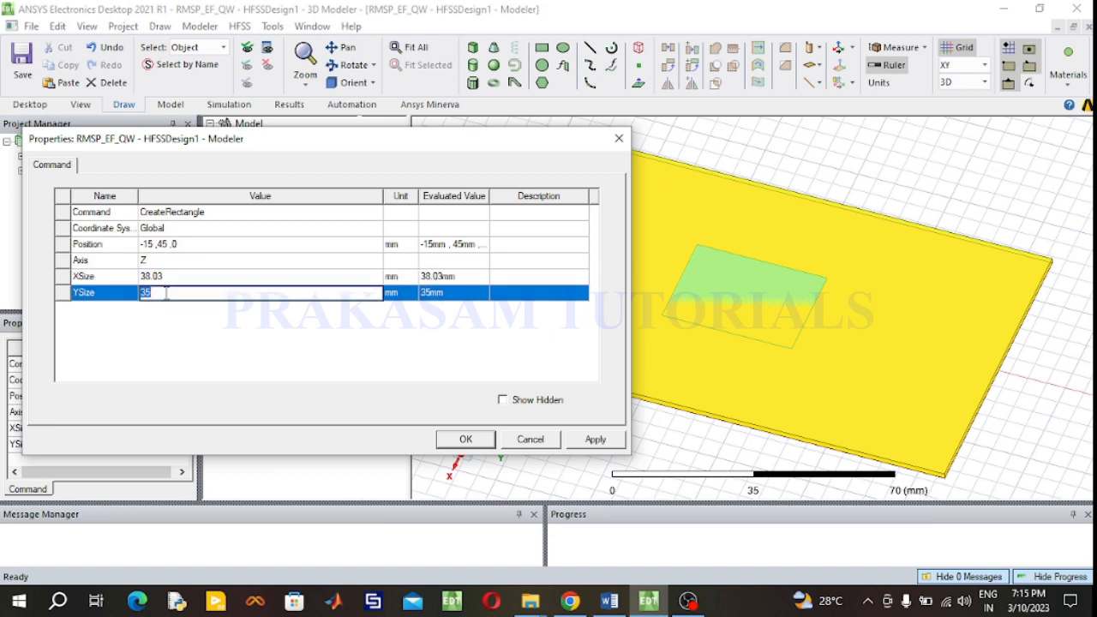
pyautogui.write('29.44')
pyautogui.click(609, 601)
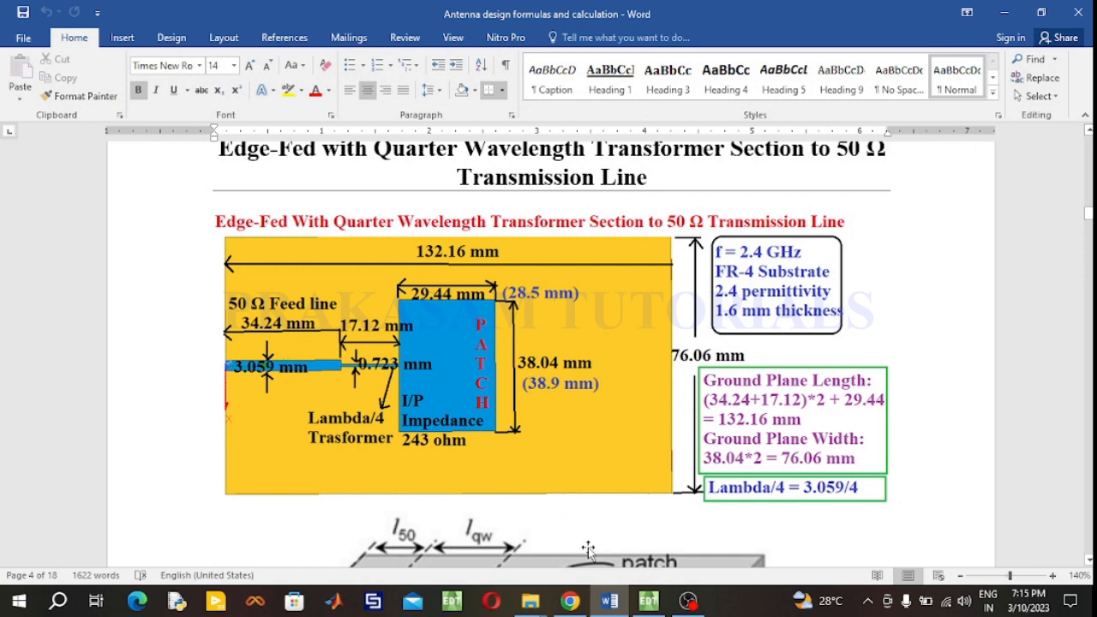
pyautogui.click(649, 604)
# - Set the patch rectangle's position to -38.03/2, 51.36, 1.6
pyautogui.click(182, 244)
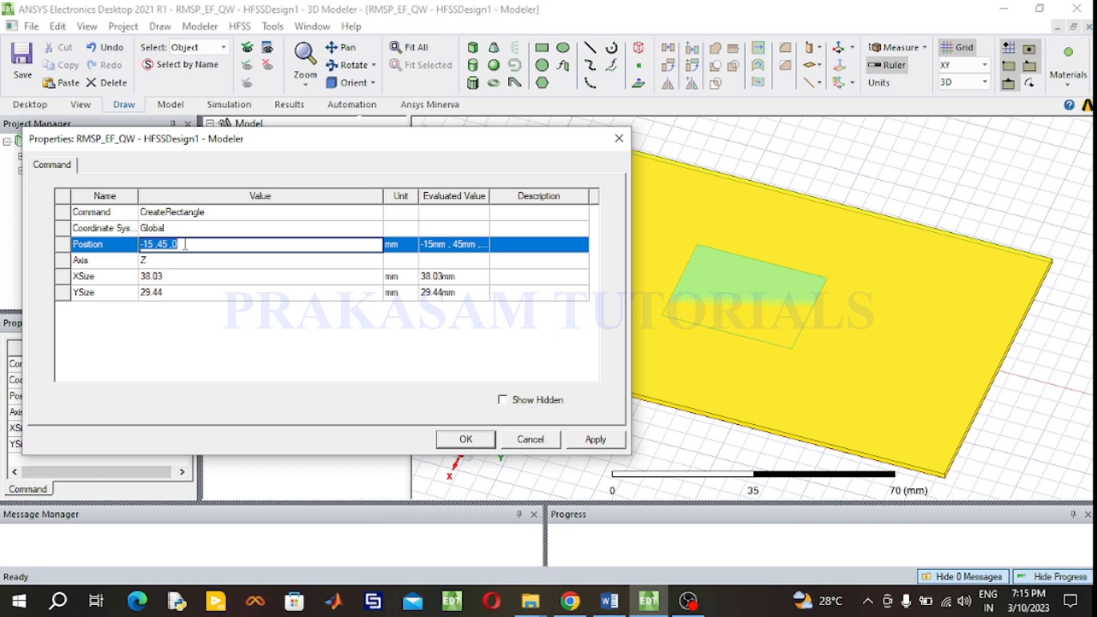
pyautogui.press('BackSpace')
pyautogui.write('-38.03/2,')
pyautogui.click(610, 601)
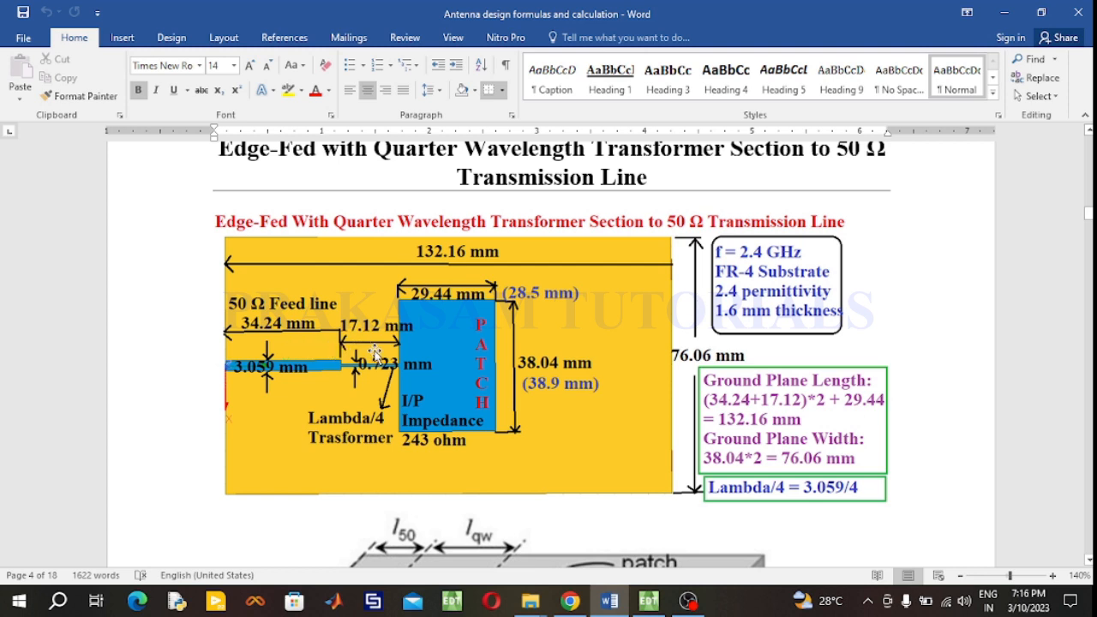
pyautogui.click(648, 602)
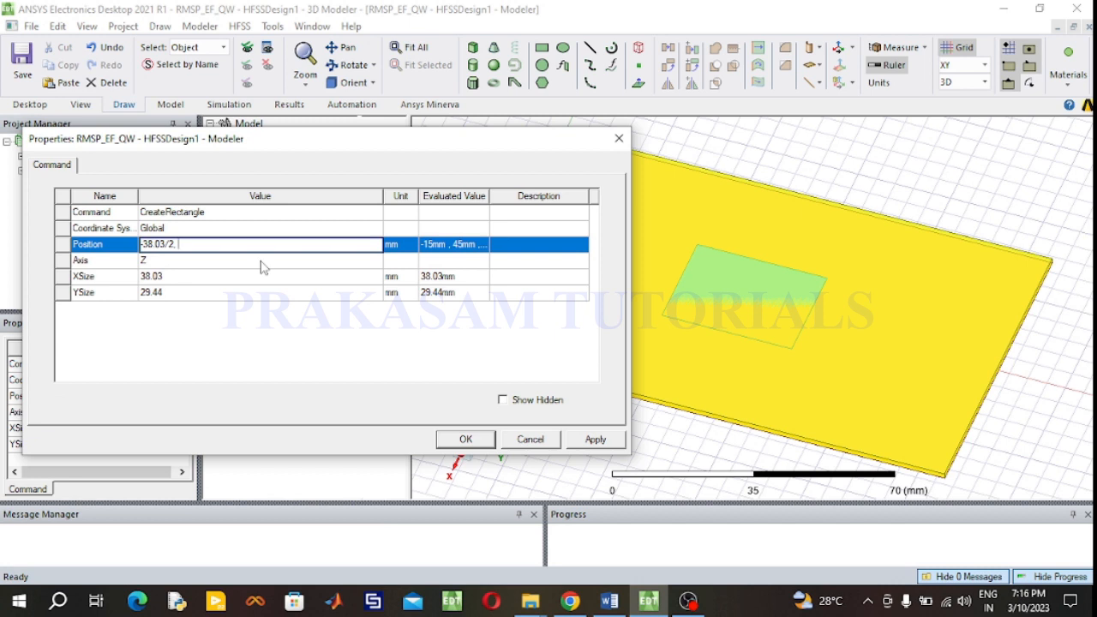
pyautogui.write('51.36,')
pyautogui.write('1.6')
pyautogui.click(466, 440)
pyautogui.click(467, 441)
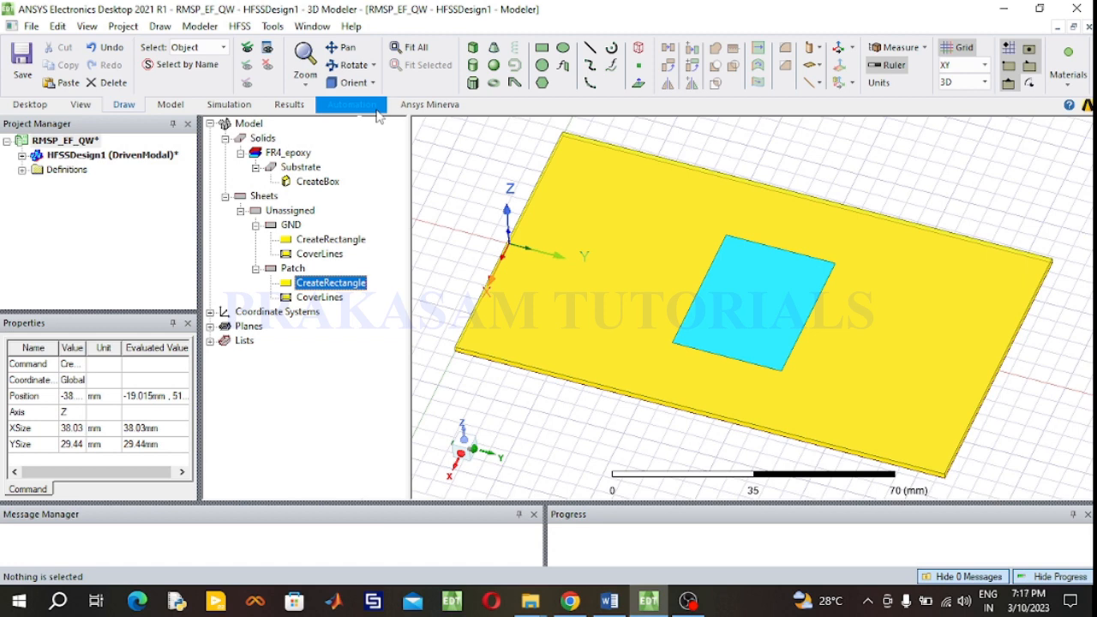
# - Draw a feed-line rectangle about 5 by 25 mm starting at the substrate's edge near the origin
pyautogui.click(541, 50)
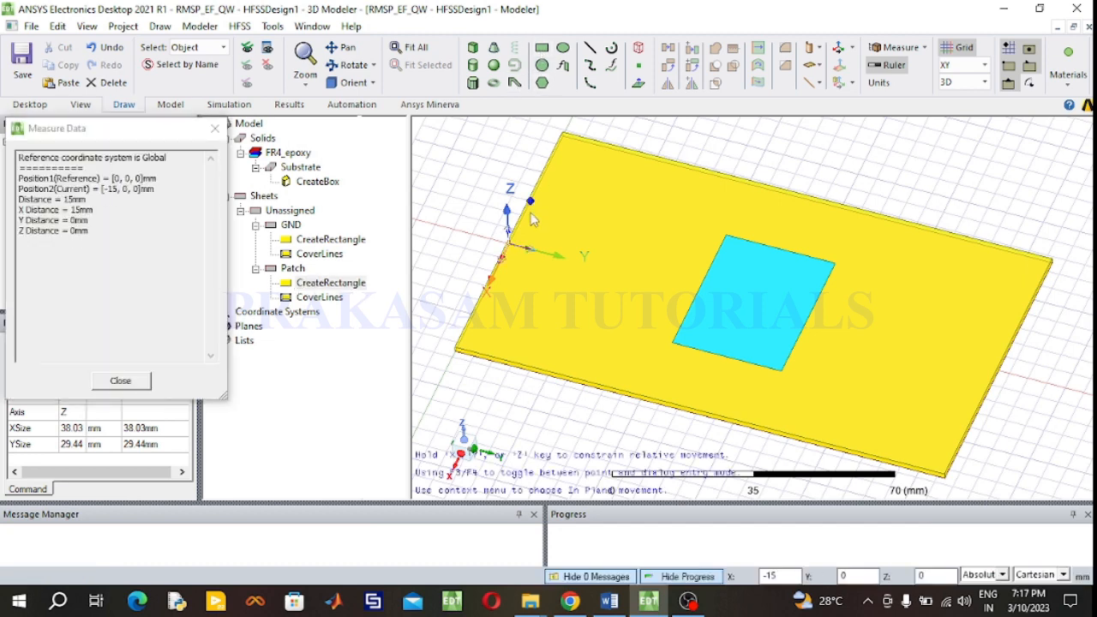
pyautogui.click(501, 248)
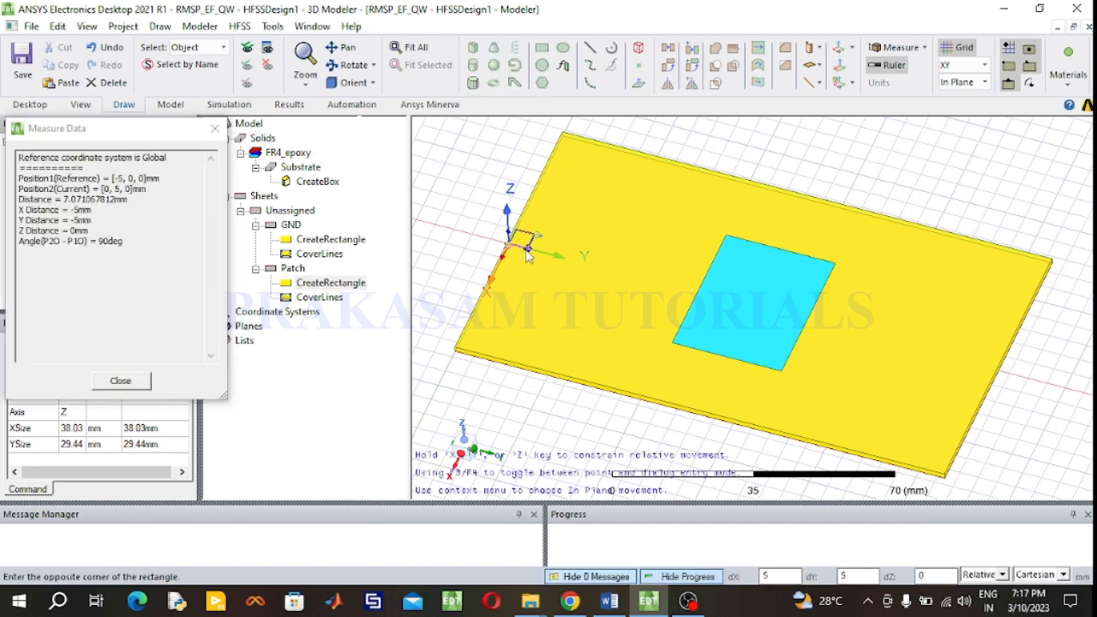
pyautogui.click(600, 271)
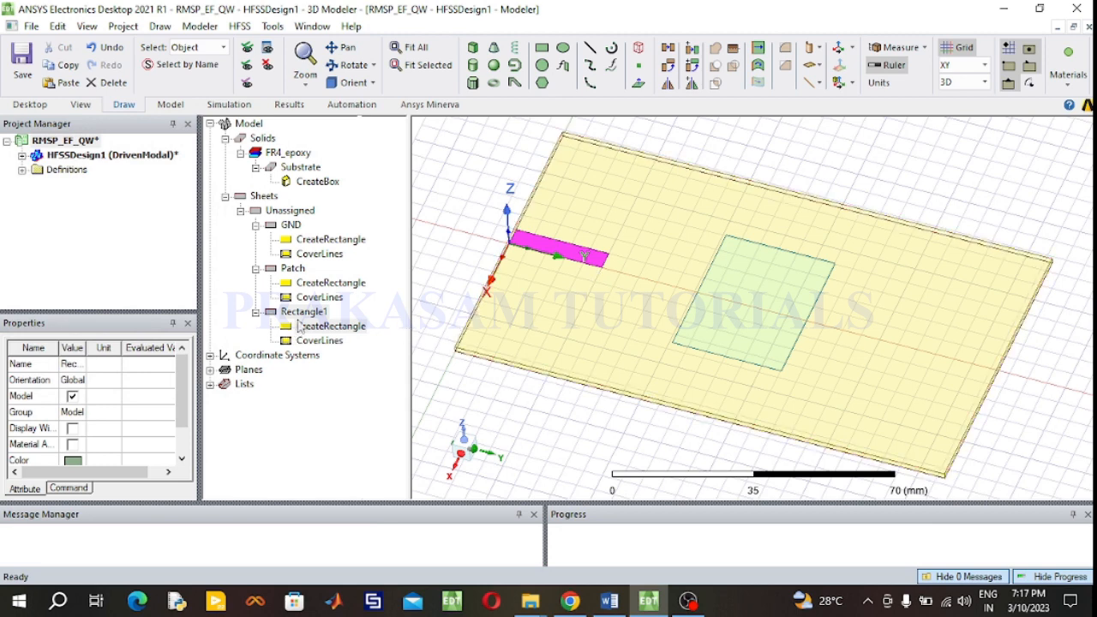
# - Rename the feed rectangle to EdgeFed and set its color to cyan
pyautogui.doubleClick(306, 313)
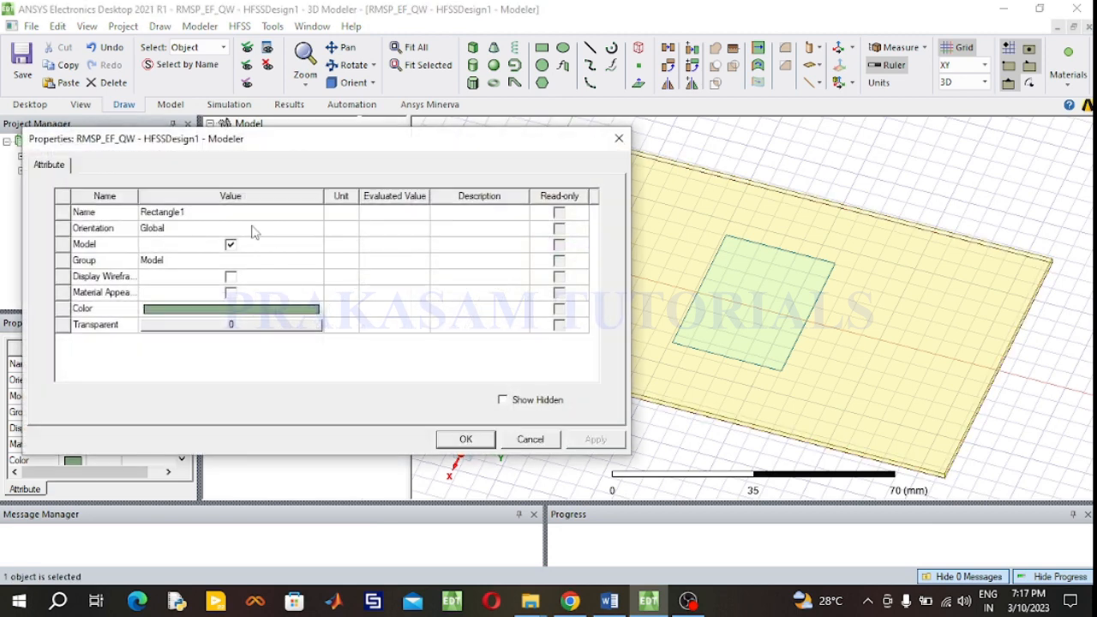
pyautogui.click(251, 228)
pyautogui.click(244, 215)
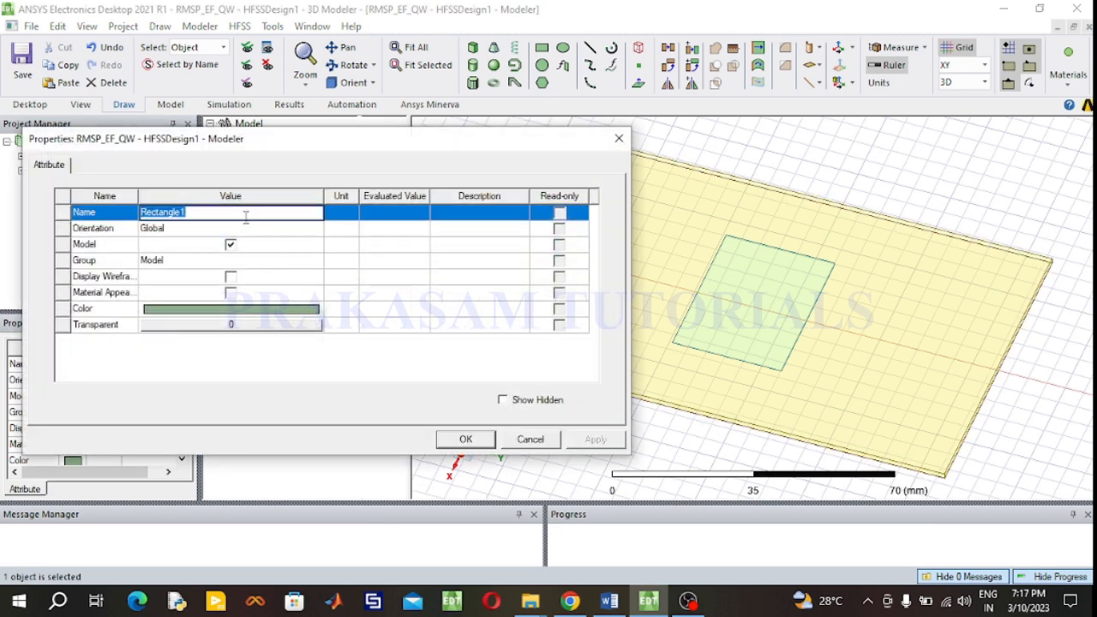
pyautogui.write('Edge')
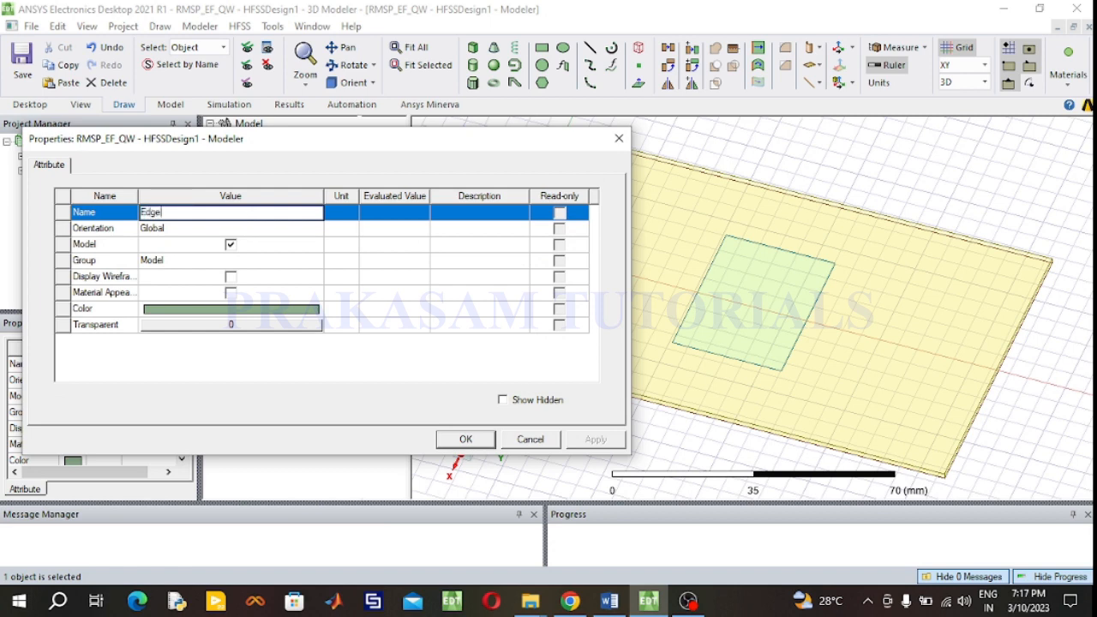
pyautogui.write('Fed')
pyautogui.click(245, 312)
pyautogui.click(246, 228)
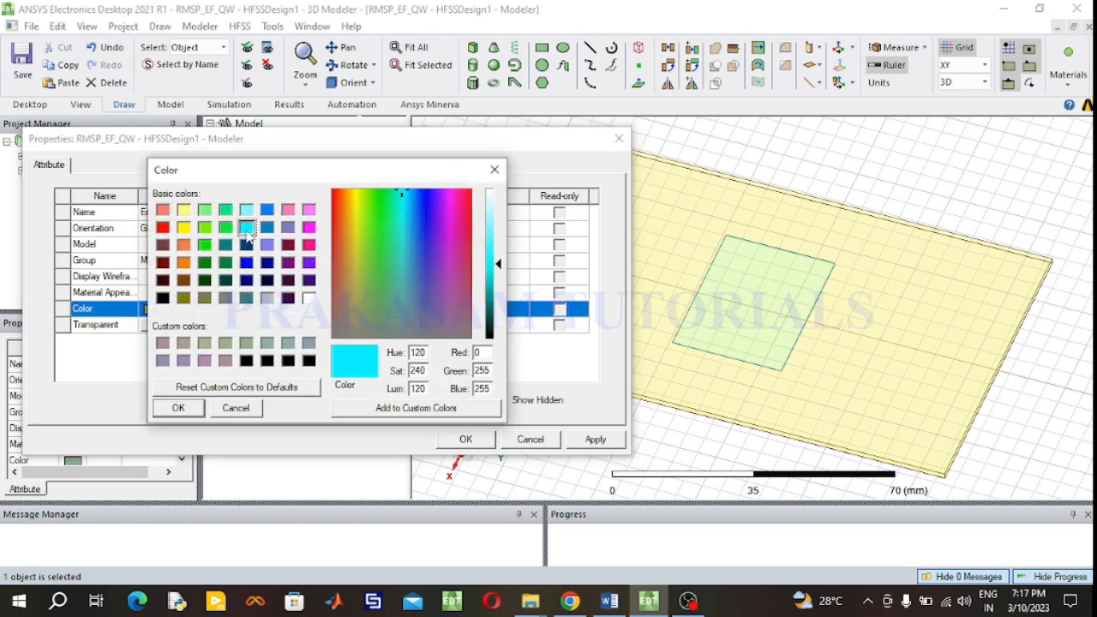
pyautogui.click(202, 410)
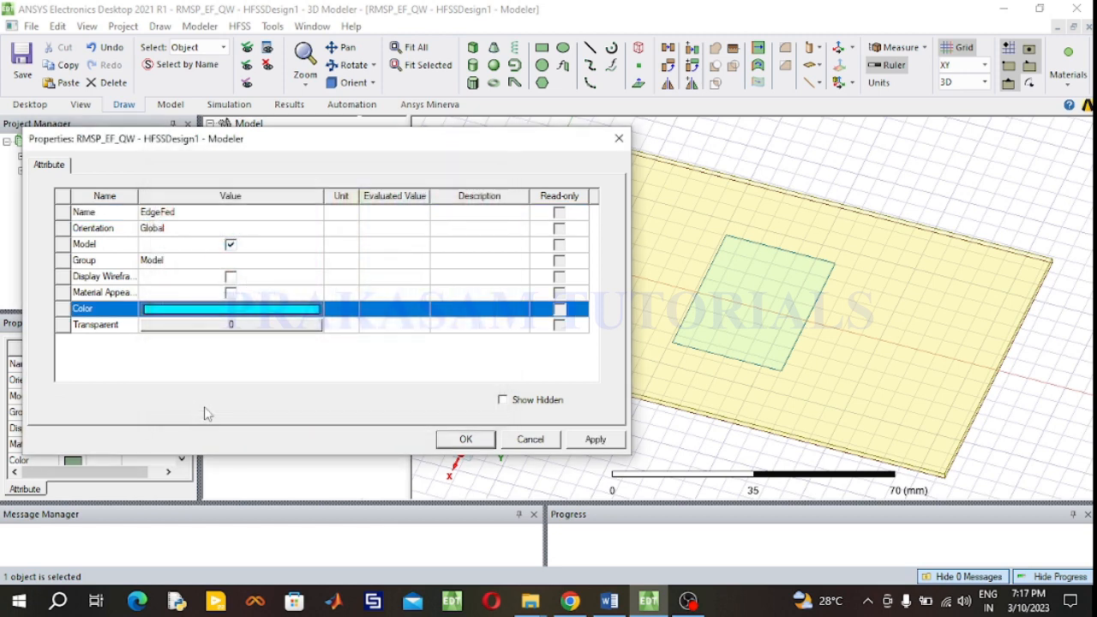
pyautogui.click(463, 438)
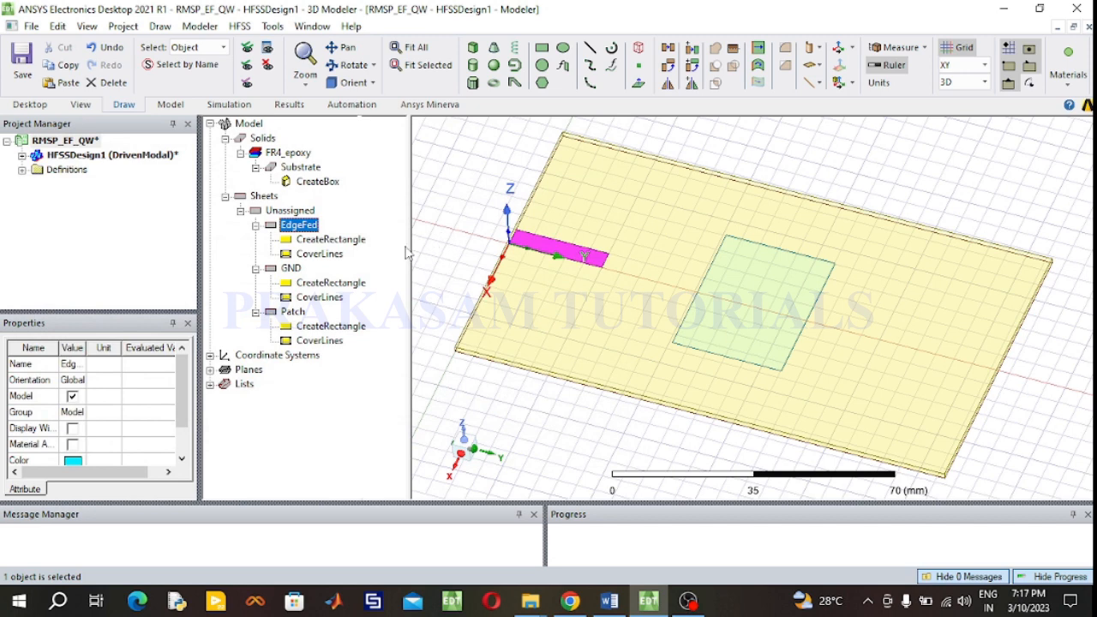
# - Set the feed line's XSize to 3.059 mm and YSize to 34.24 mm, checking the design document
pyautogui.doubleClick(332, 240)
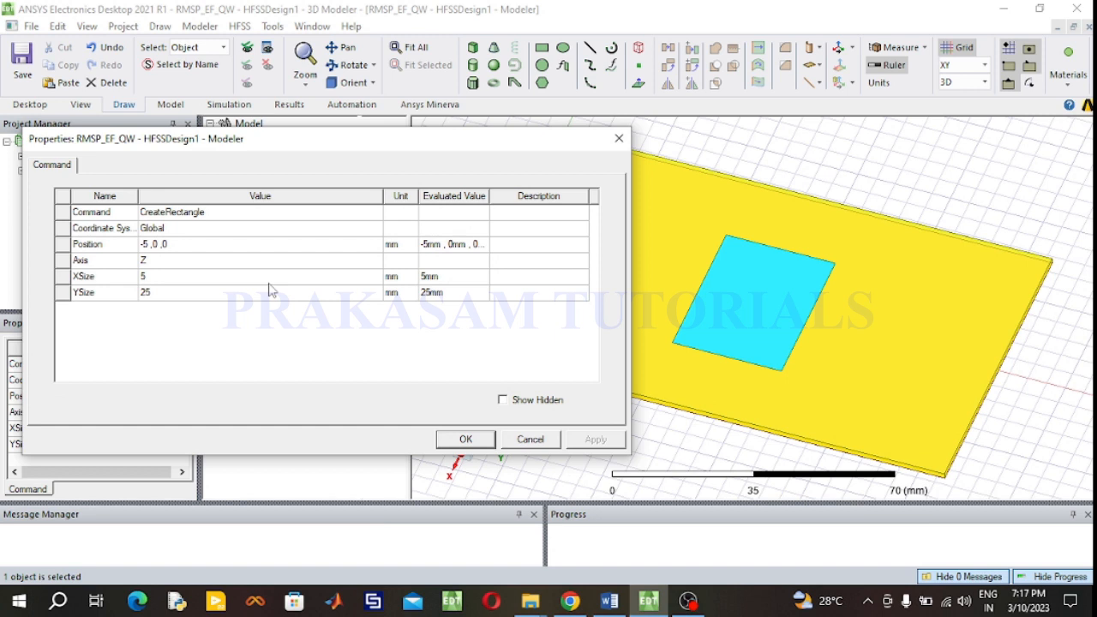
pyautogui.click(609, 602)
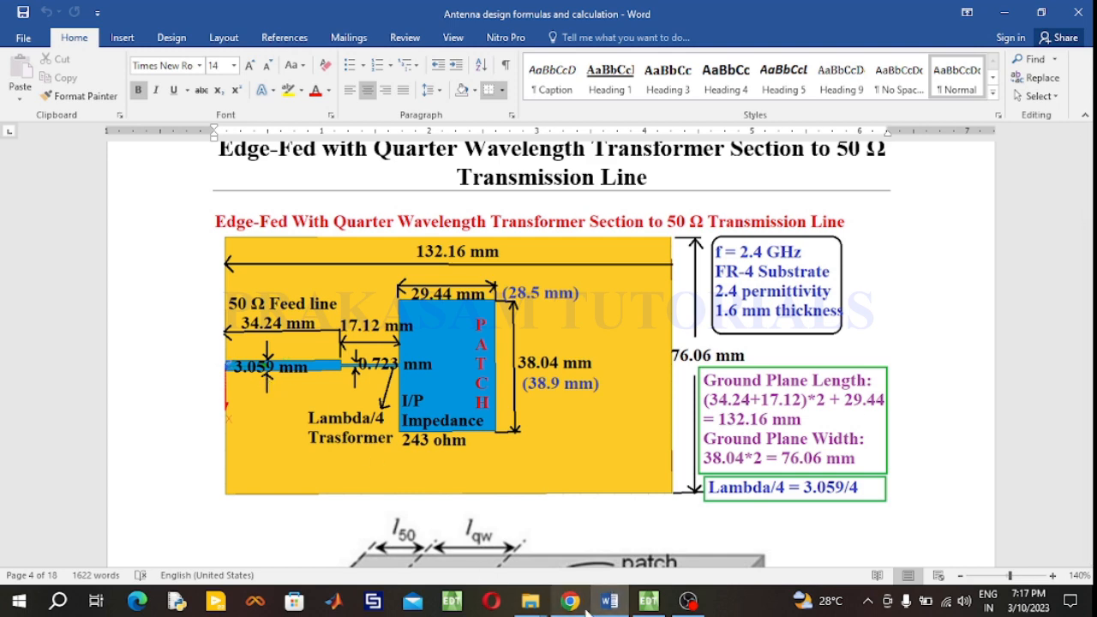
pyautogui.click(652, 602)
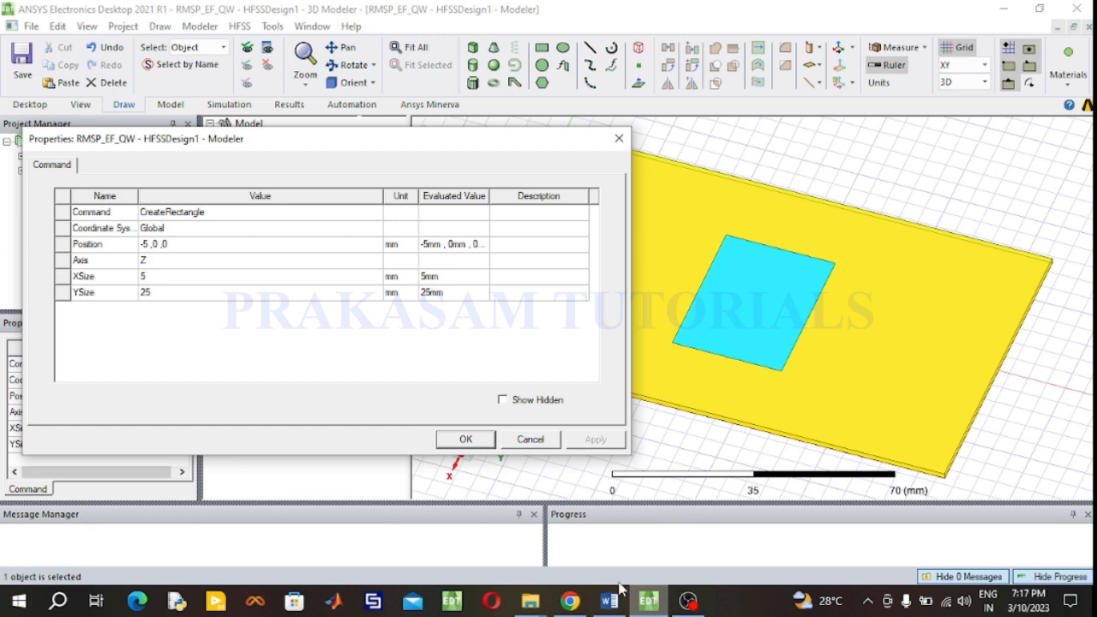
pyautogui.click(154, 277)
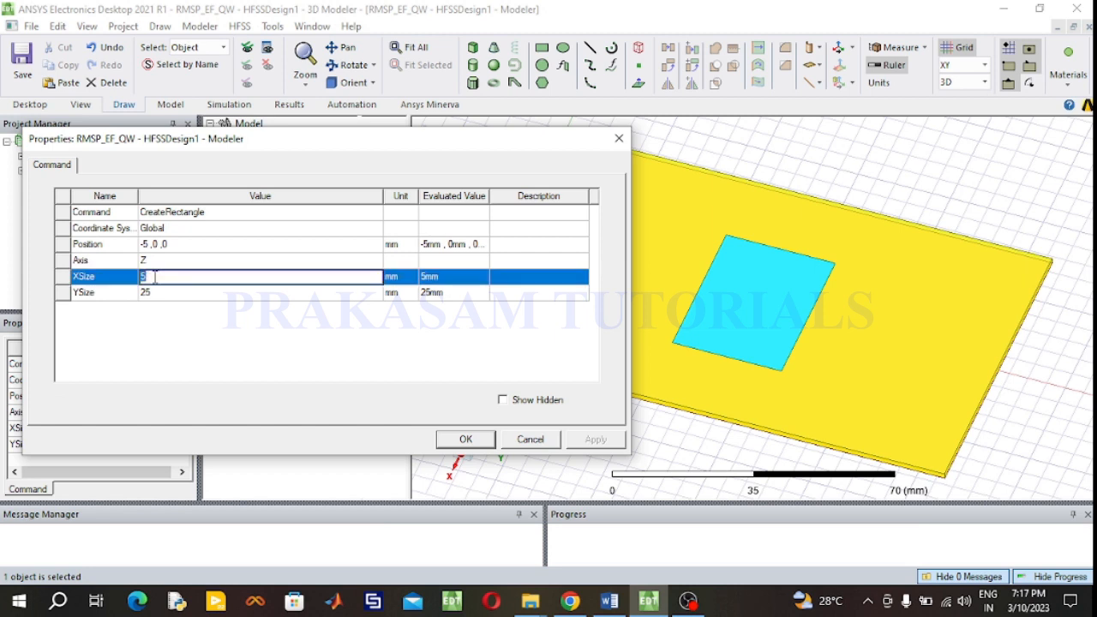
pyautogui.write('3.059')
pyautogui.click(159, 293)
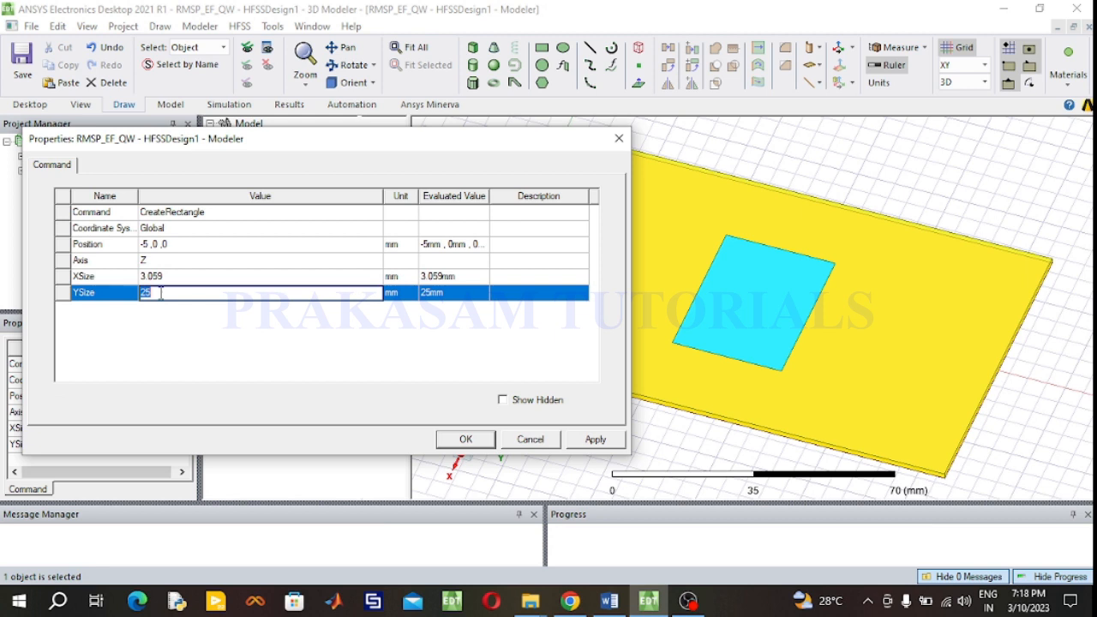
pyautogui.write('34.24')
# - Set the feed line's position to -3.059/2, 34.25, 1.6
pyautogui.doubleClick(200, 244)
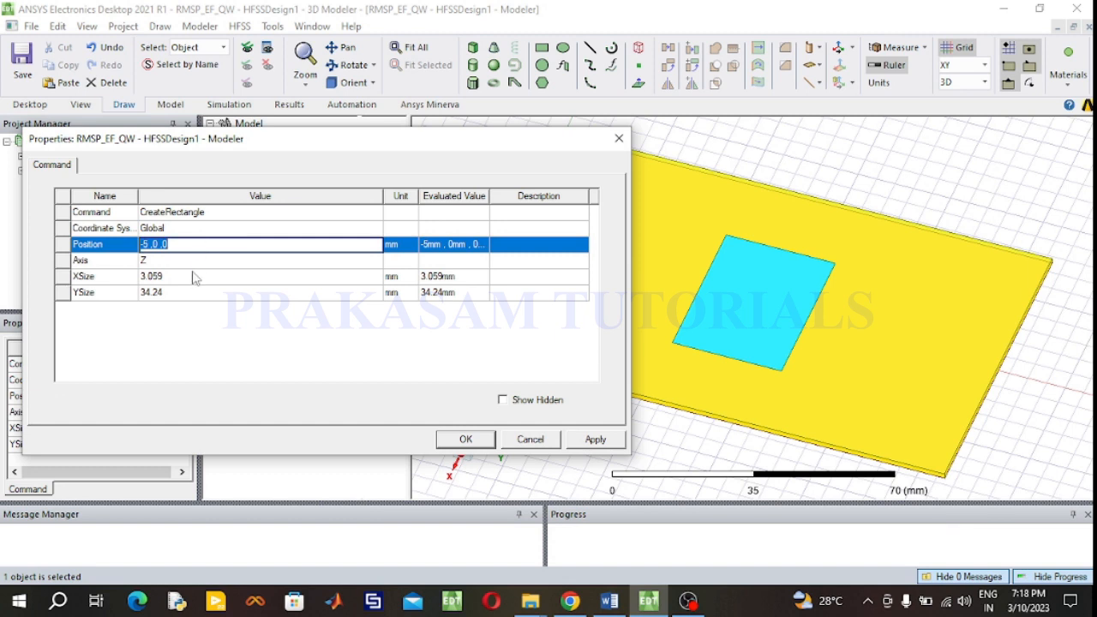
pyautogui.press('BackSpace')
pyautogui.write('-3.059/2, 34.25, 1.6')
pyautogui.click(456, 439)
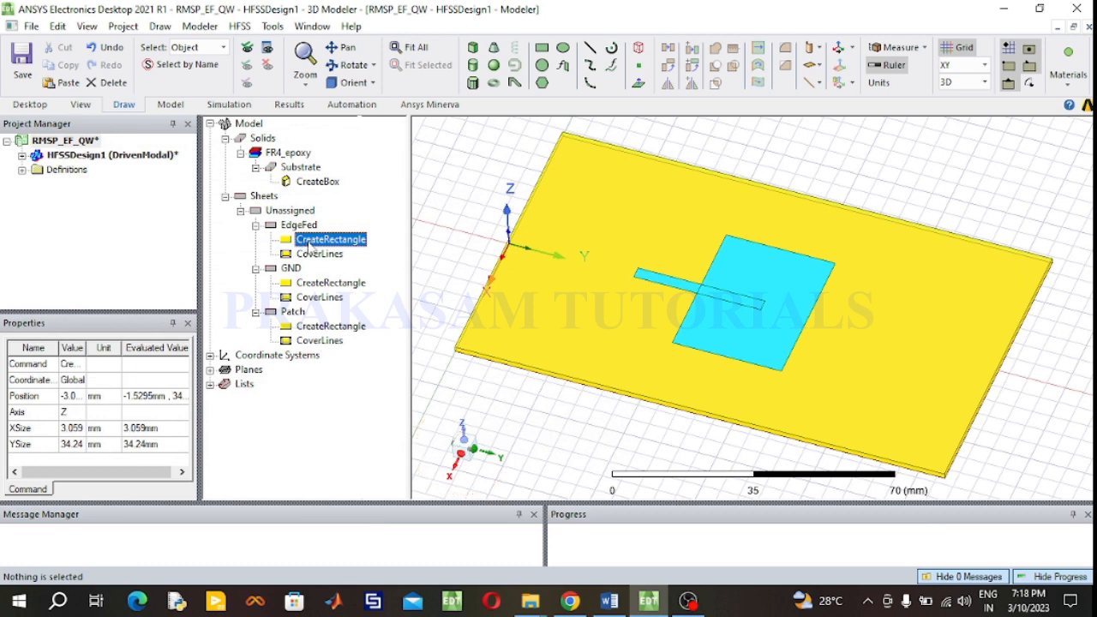
# - Reverse the feed line's direction by setting its YSize to -34.24 mm
pyautogui.click(351, 66)
pyautogui.moveTo(654, 271); pyautogui.dragTo(696, 291)
pyautogui.doubleClick(329, 240)
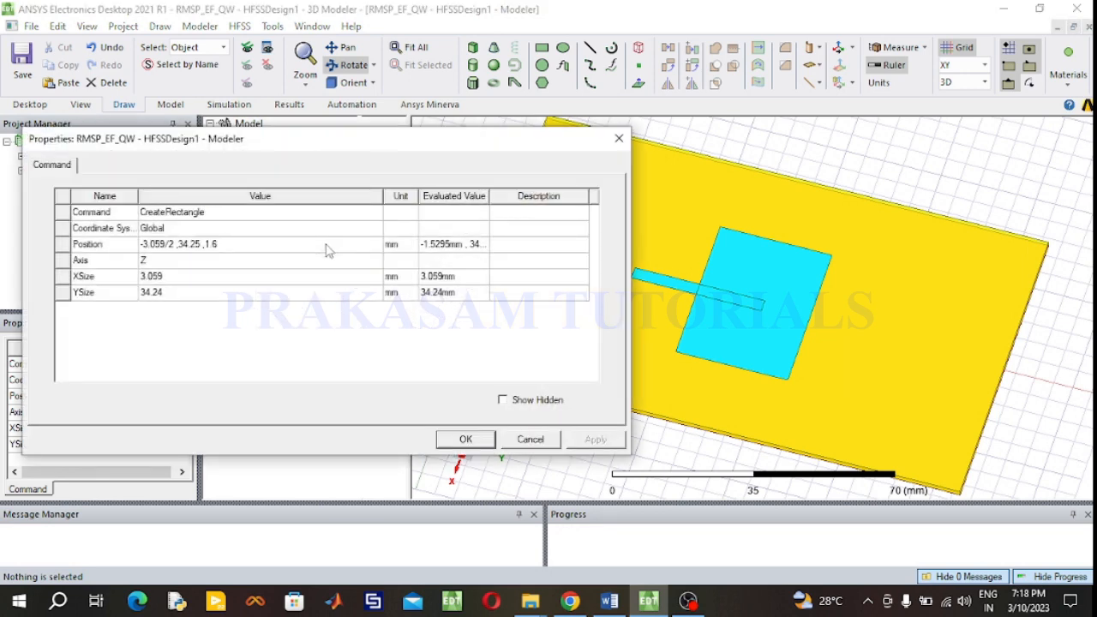
pyautogui.click(148, 293)
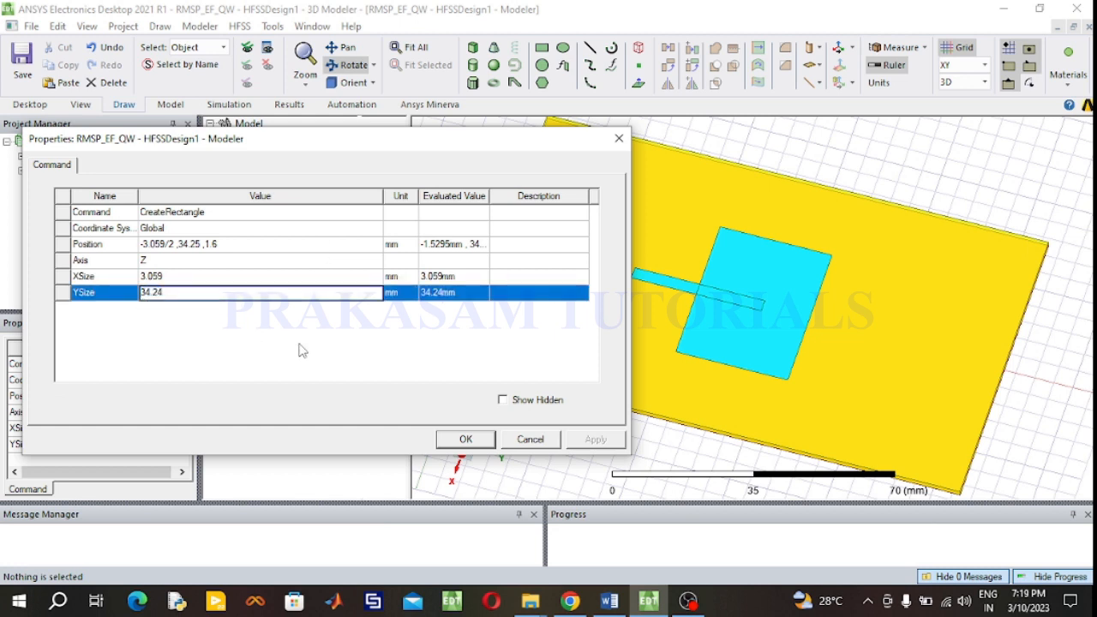
pyautogui.write('-')
pyautogui.click(459, 443)
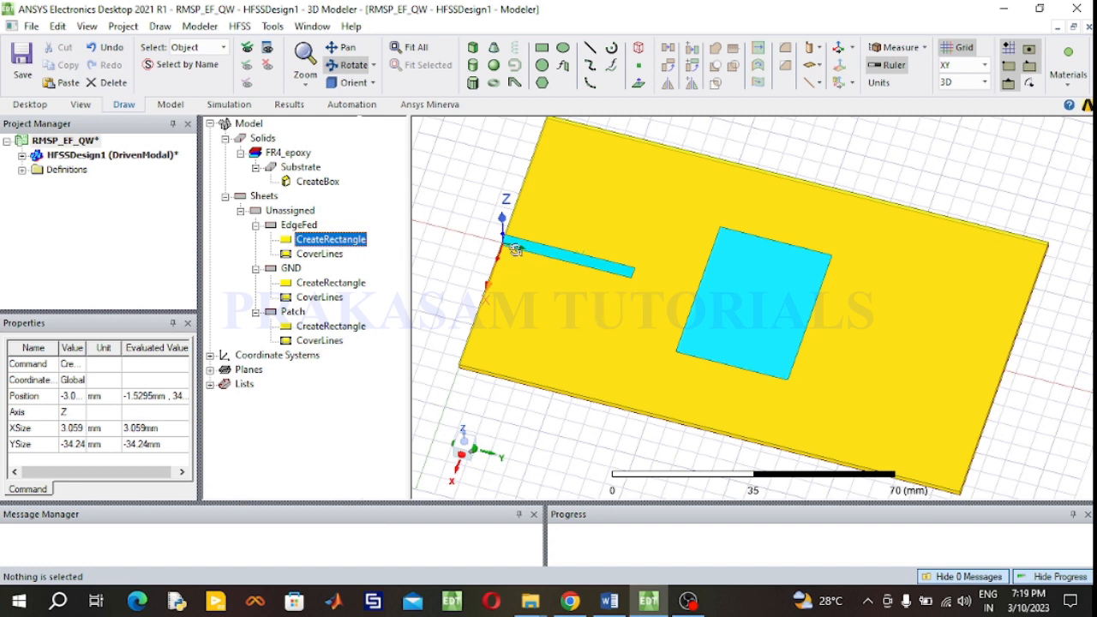
# - Draw a quarter-wave transformer rectangle about 6.5 by 21 mm starting at the feed line's inner end
pyautogui.click(353, 69)
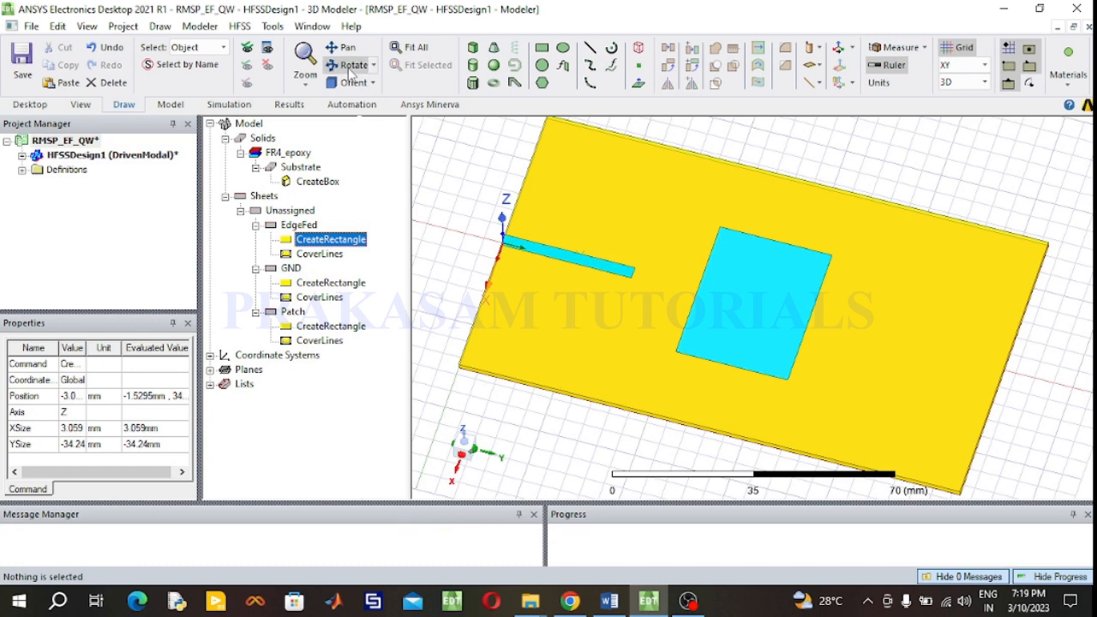
pyautogui.click(542, 51)
pyautogui.click(633, 272)
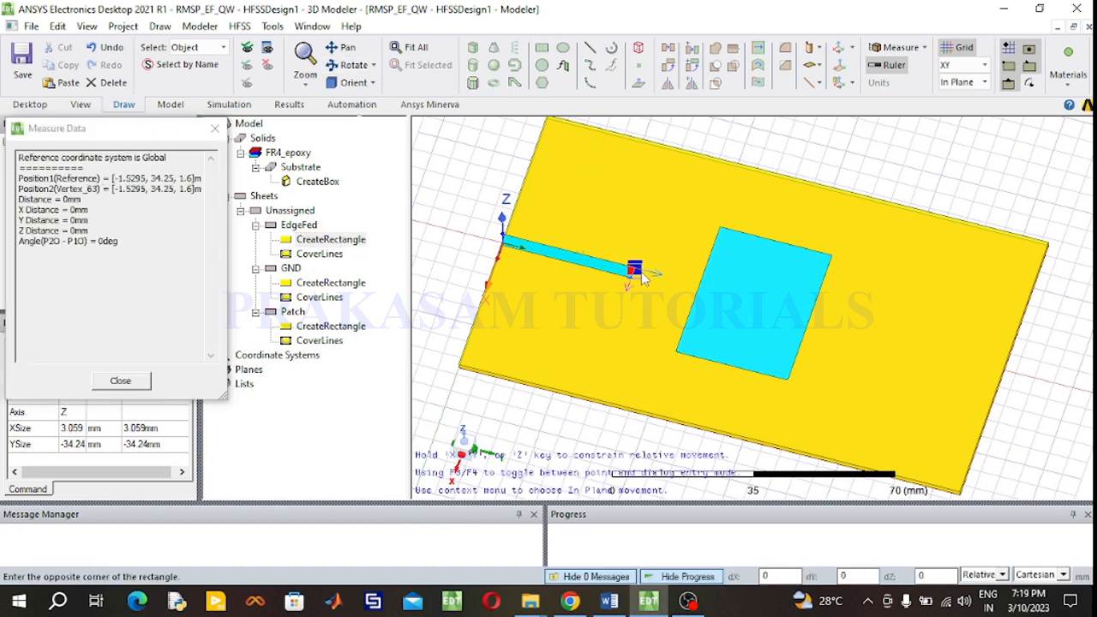
pyautogui.click(702, 305)
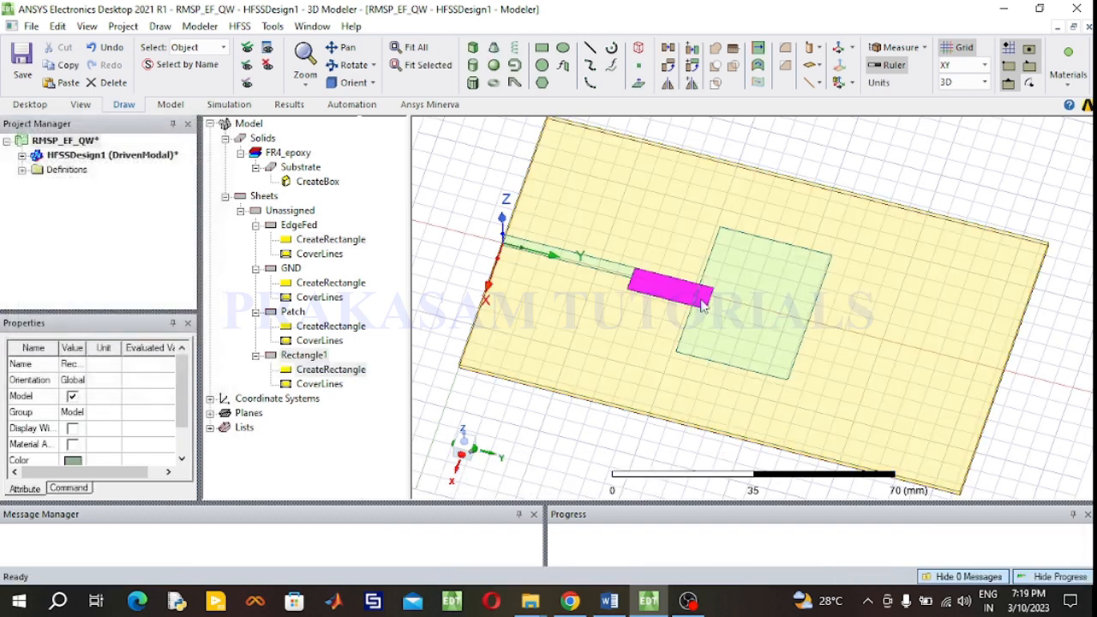
# - Rename the new rectangle to QuarterWaveTF and set its color to cyan
pyautogui.doubleClick(306, 355)
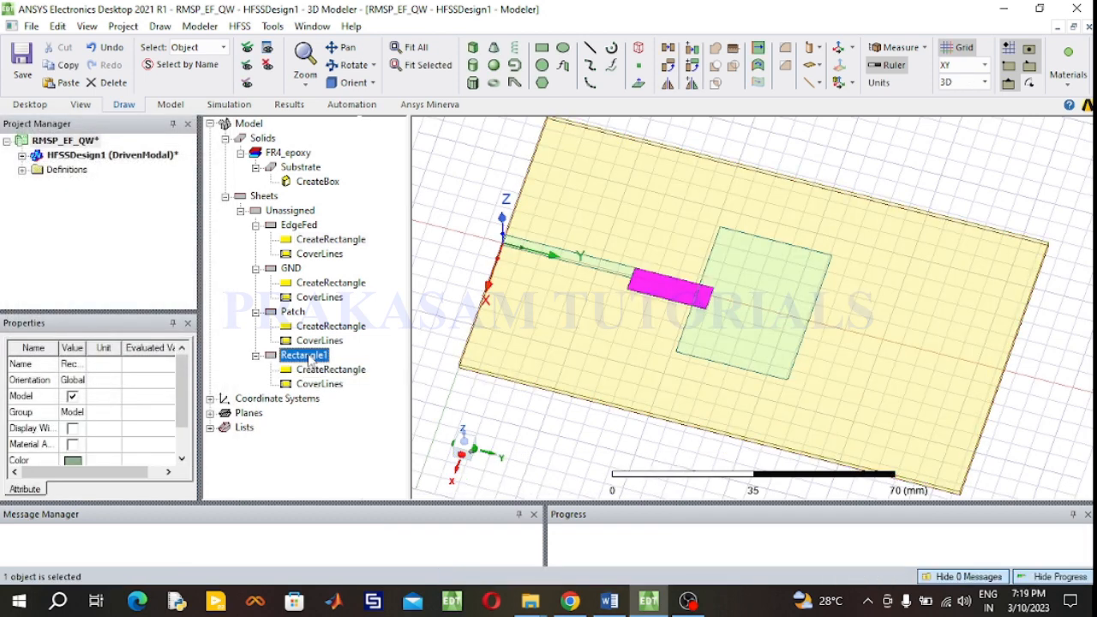
pyautogui.click(201, 212)
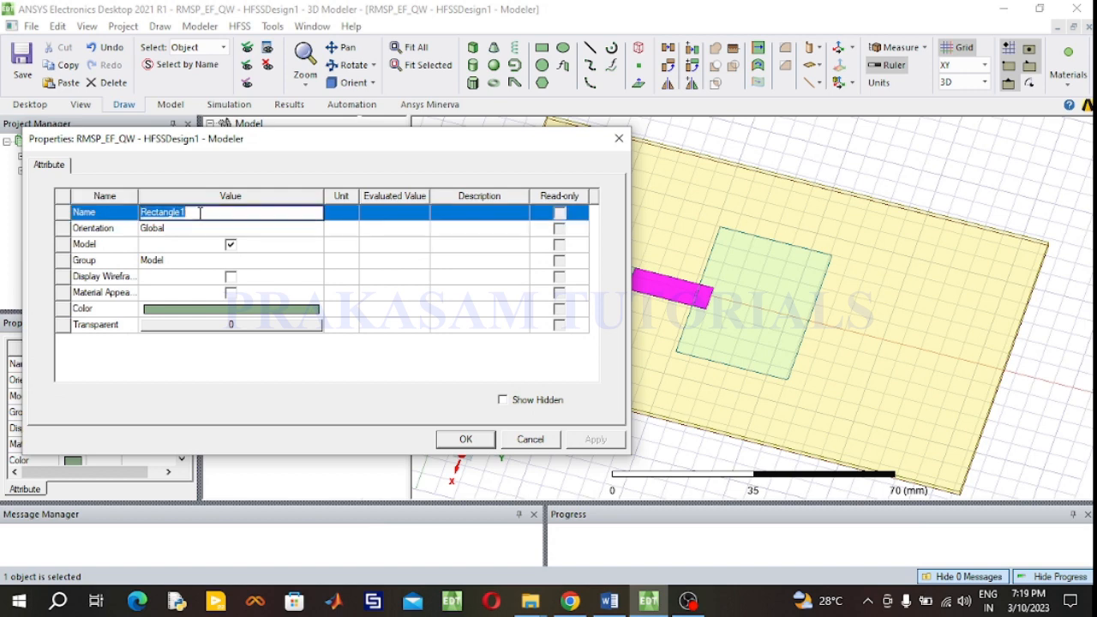
pyautogui.write('Q')
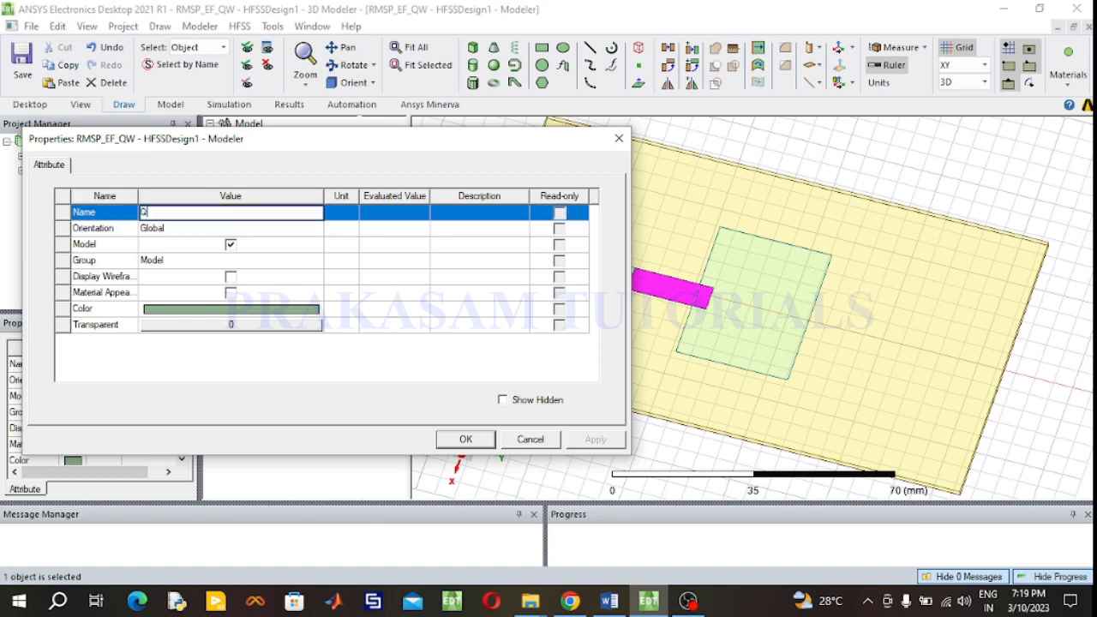
pyautogui.write('uarterWaveTF')
pyautogui.click(217, 312)
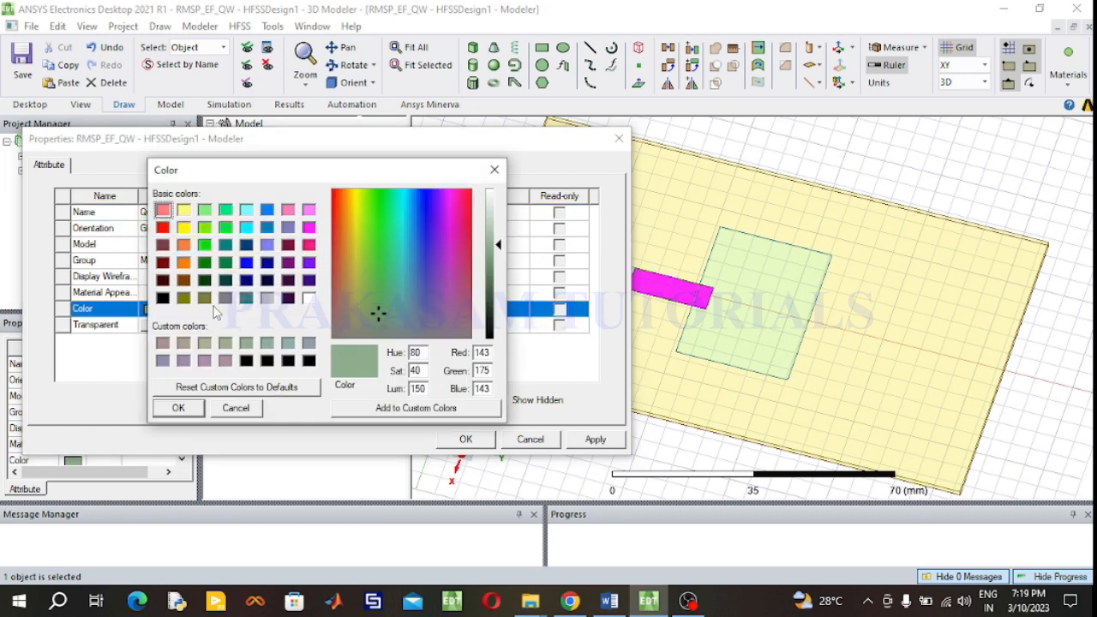
pyautogui.click(246, 227)
pyautogui.click(179, 408)
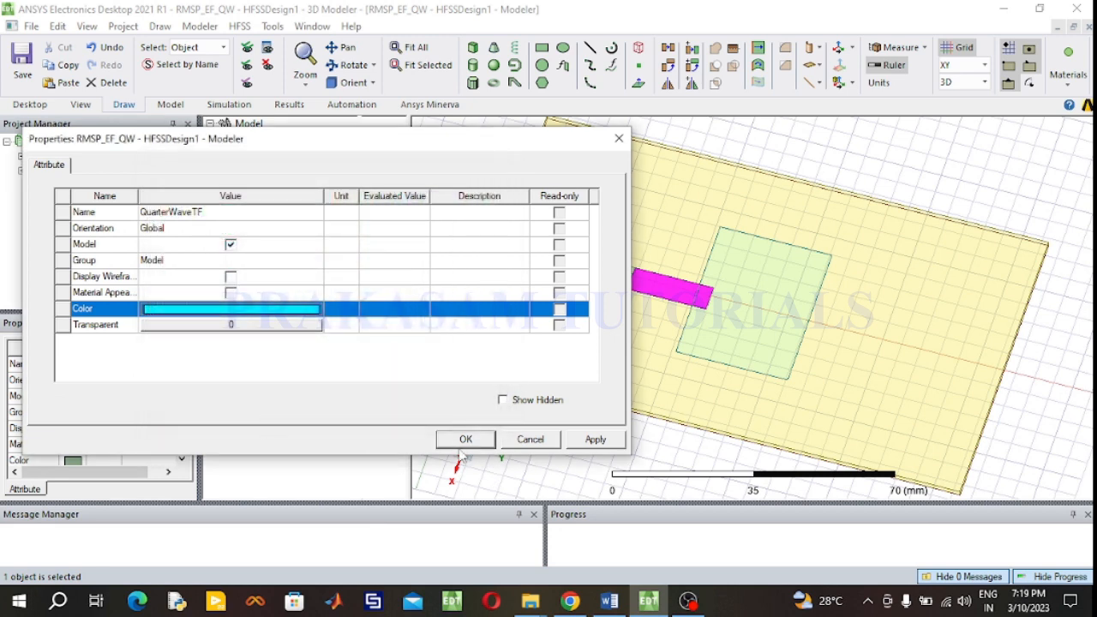
pyautogui.click(465, 440)
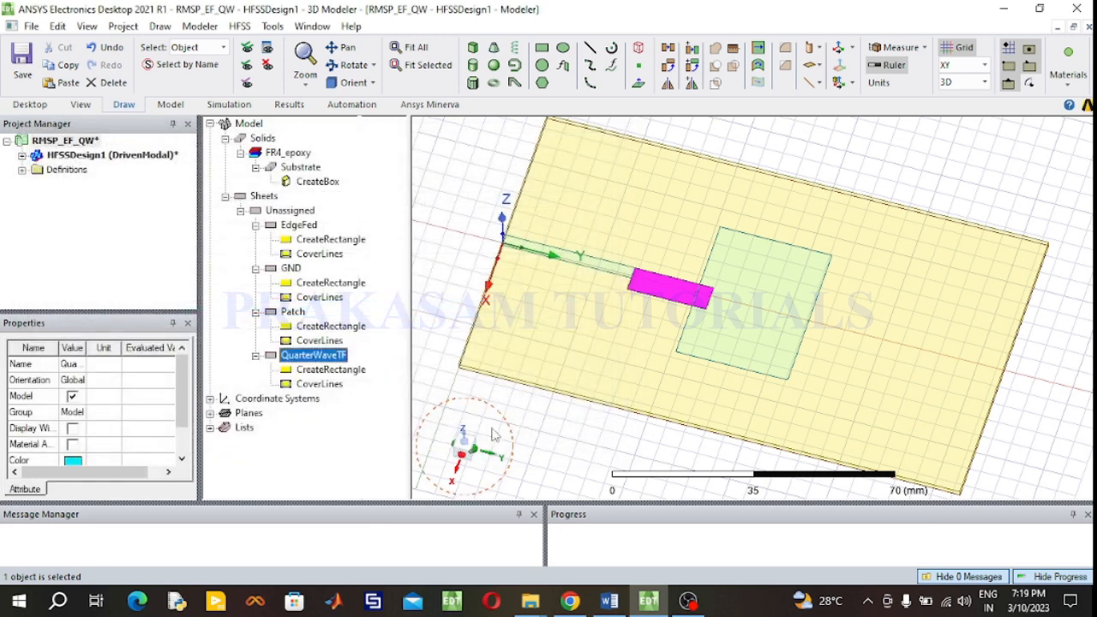
# - Set the transformer's XSize to 0.723 mm and YSize to -17.12 mm, checking the design document
pyautogui.click(346, 373)
pyautogui.doubleClick(347, 378)
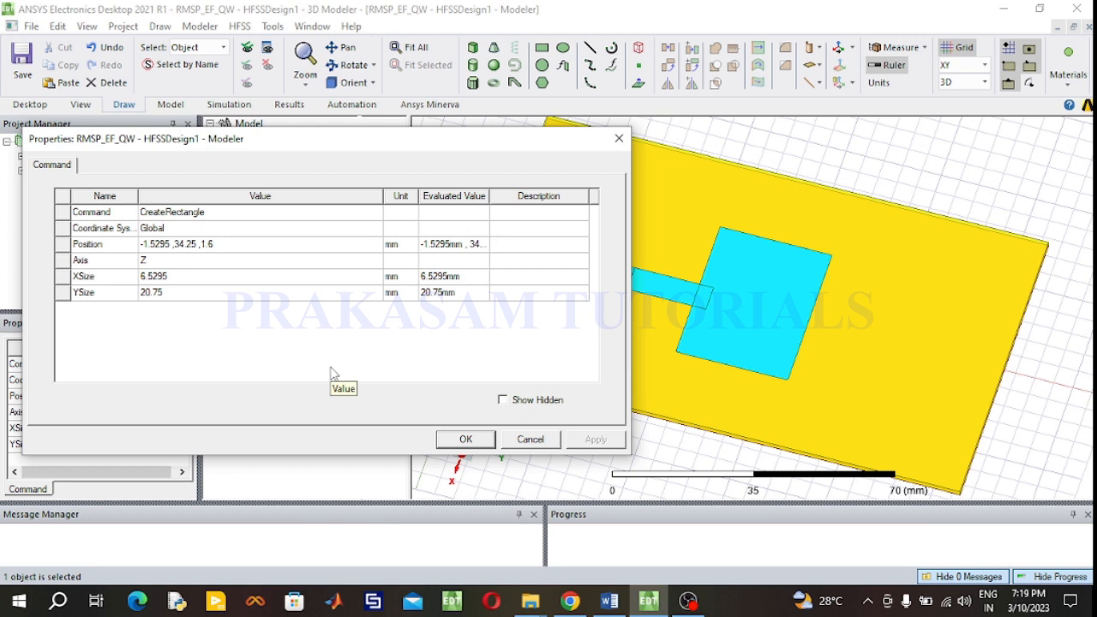
pyautogui.click(180, 278)
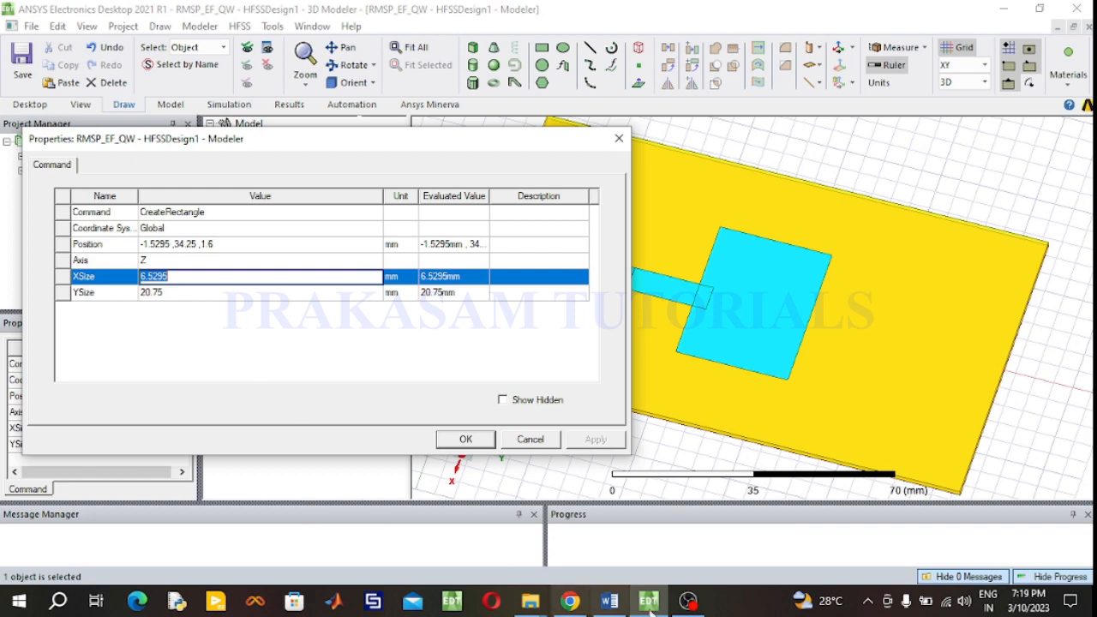
pyautogui.click(609, 602)
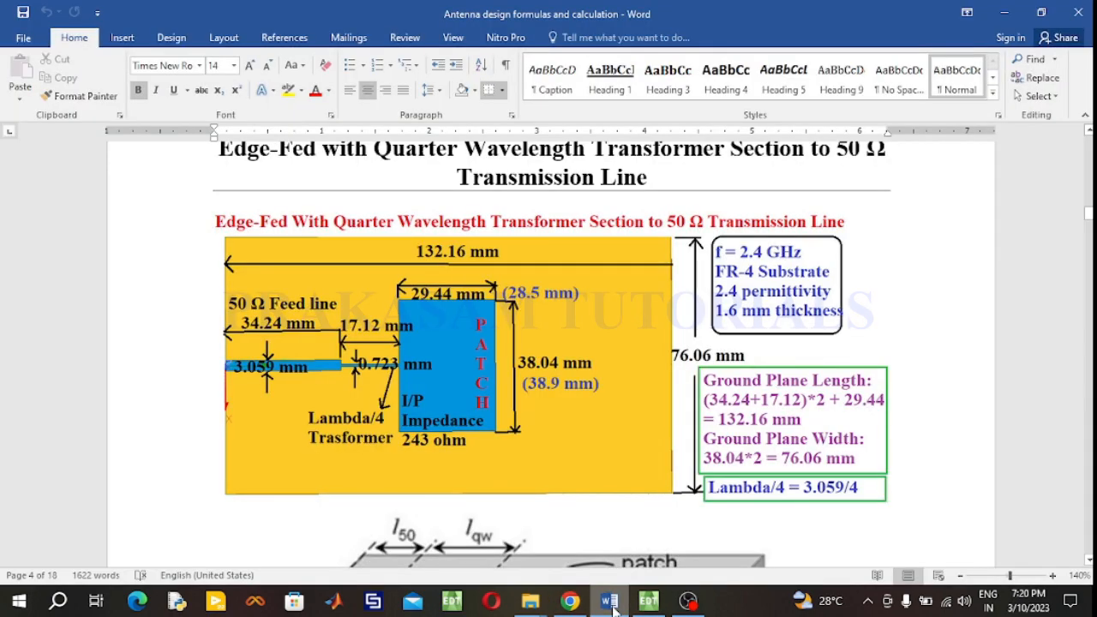
pyautogui.click(611, 603)
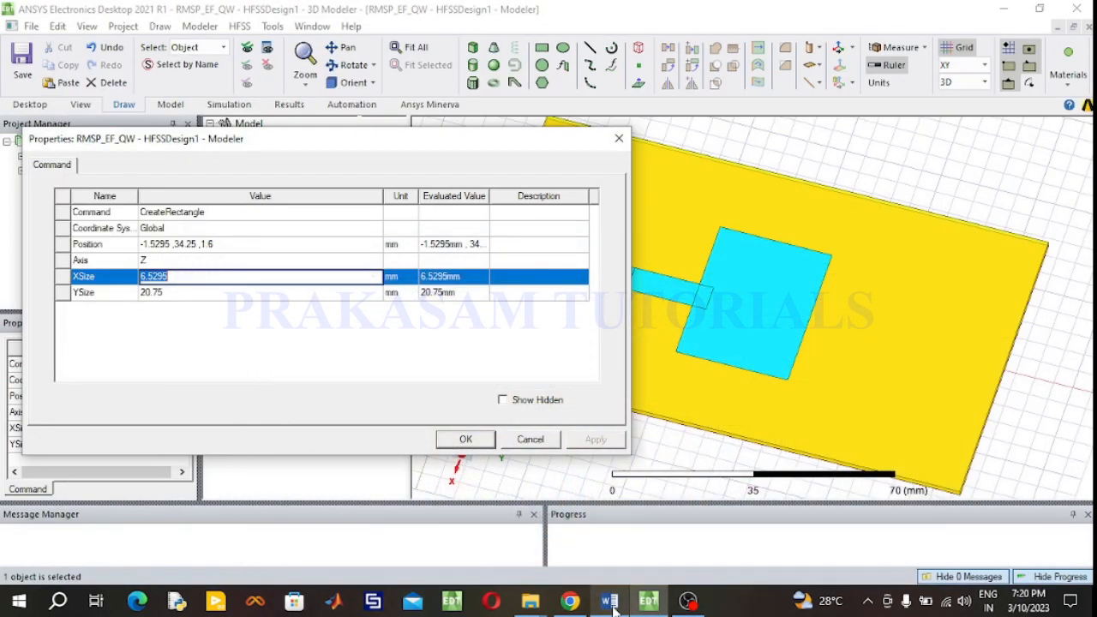
pyautogui.write('0.723')
pyautogui.click(171, 294)
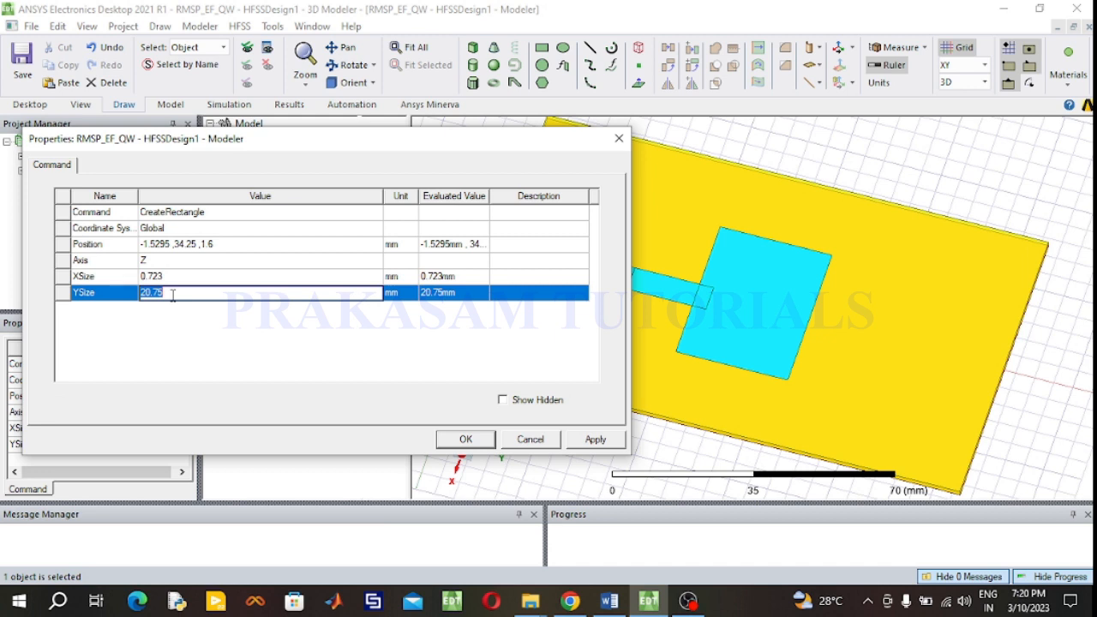
pyautogui.write('-17.12')
# - Set the transformer's Position to -0.723/2, 51.36, 1.6, checking the design document for the values
pyautogui.click(205, 245)
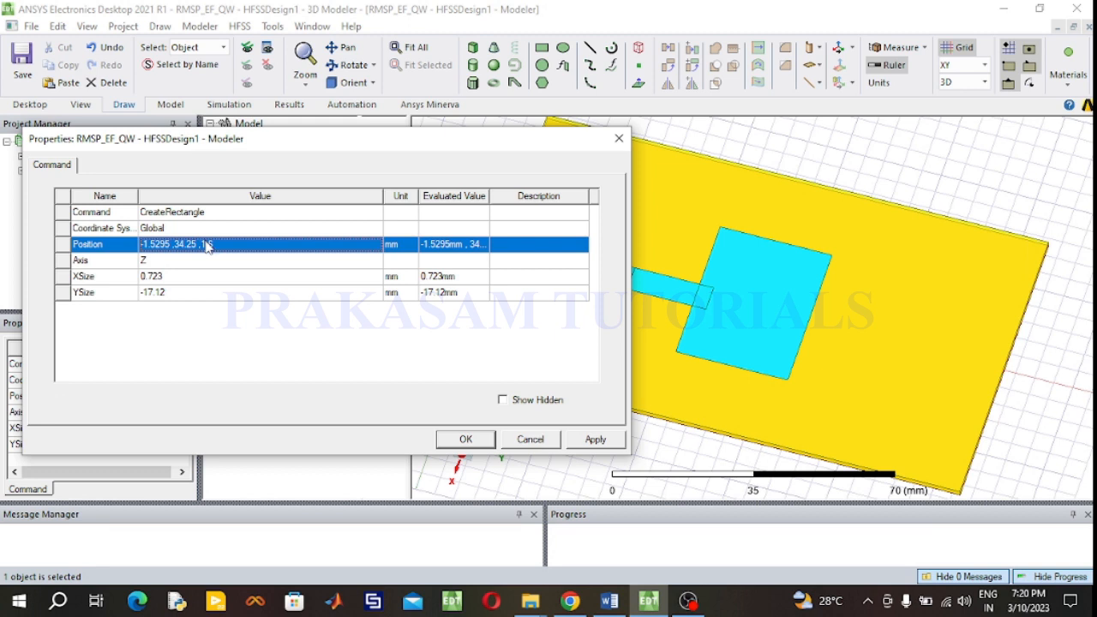
pyautogui.write('-0')
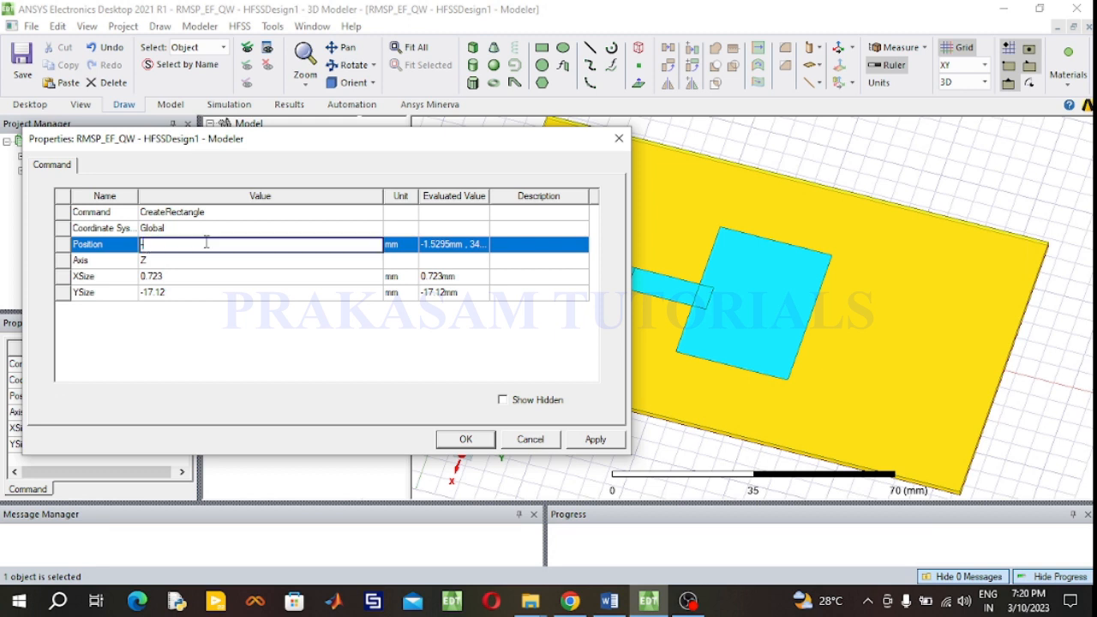
pyautogui.write('.723/2,')
pyautogui.click(610, 601)
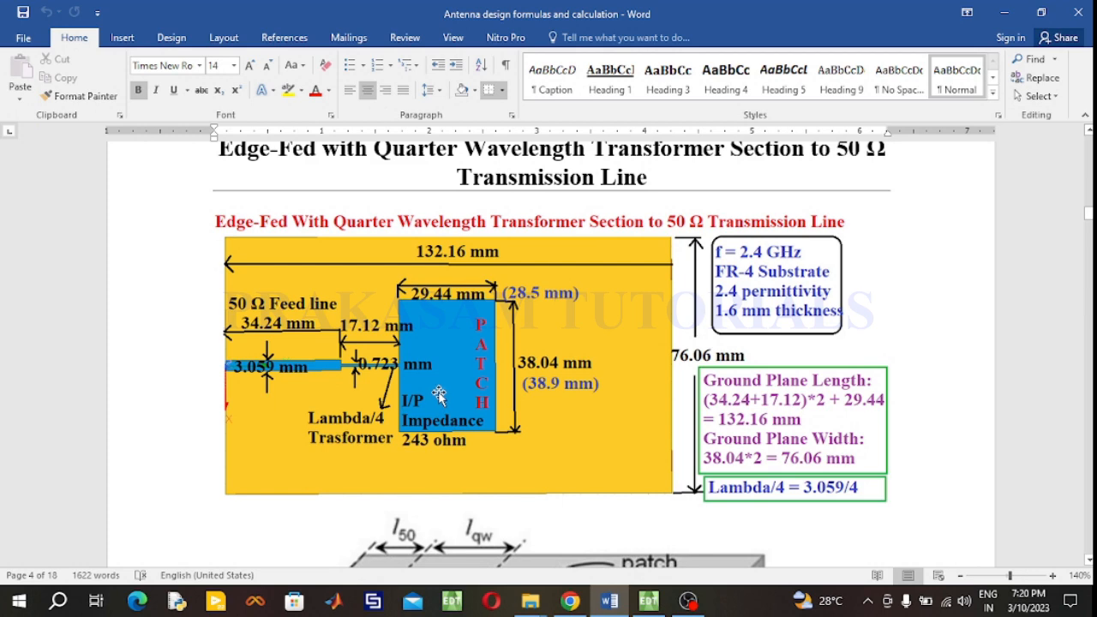
pyautogui.click(648, 603)
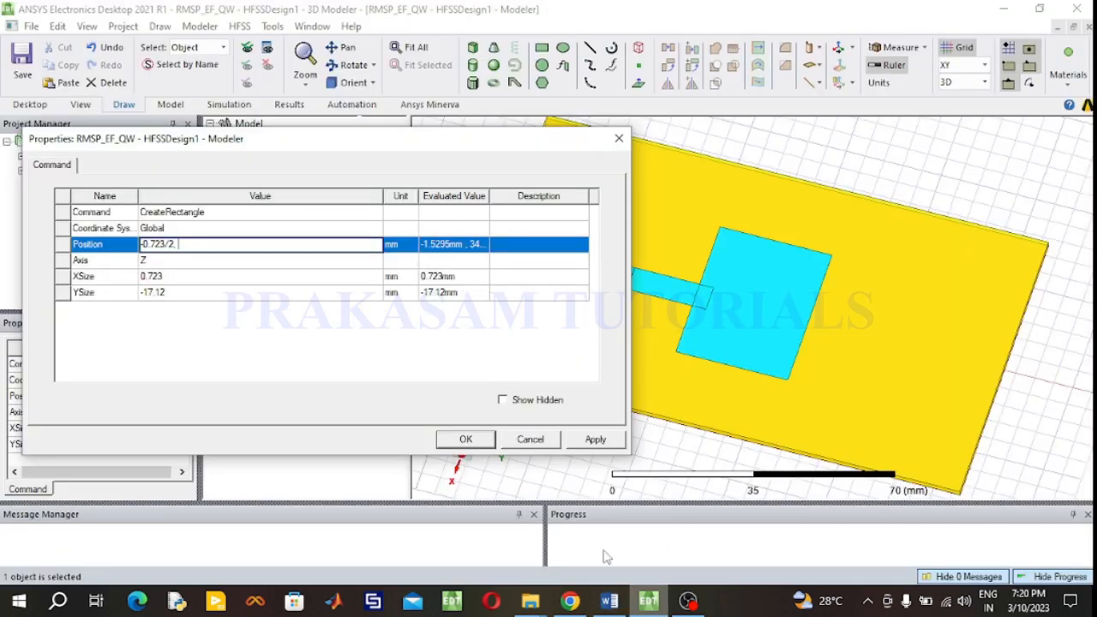
pyautogui.write('5')
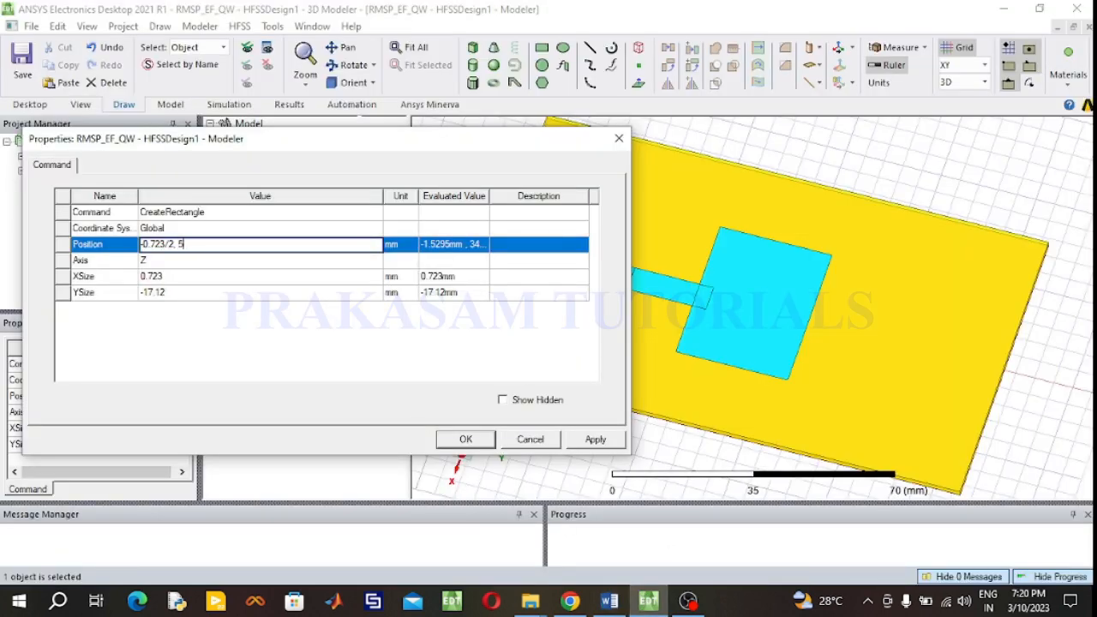
pyautogui.write('1.36, 1.6')
pyautogui.click(488, 440)
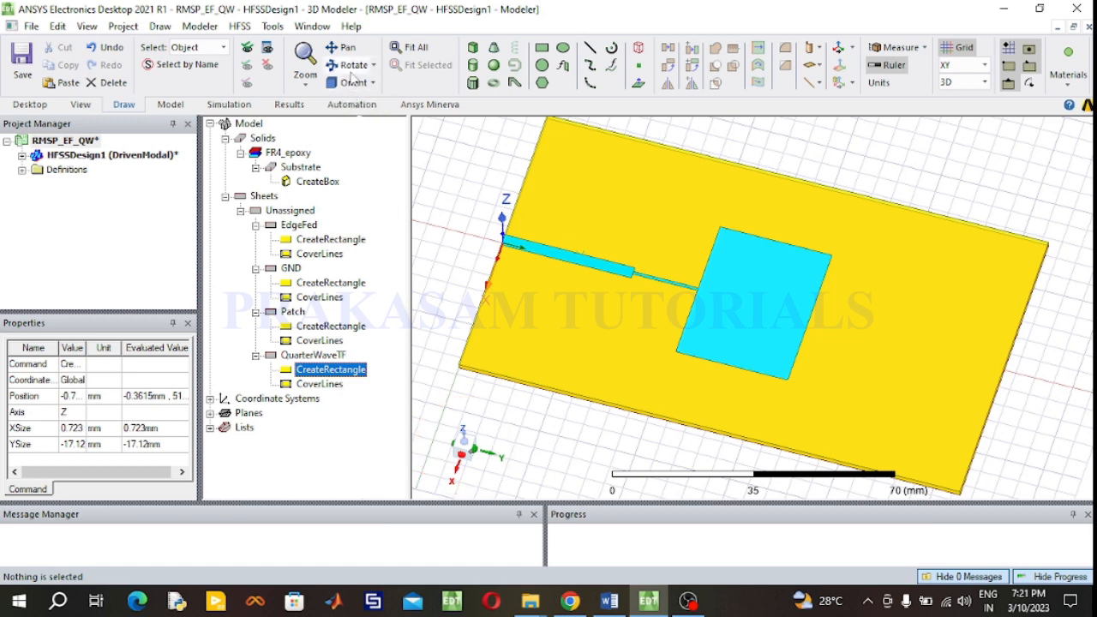
# - Unite the Patch, EdgeFed and QuarterWaveTF sheets into a single patch object
pyautogui.click(351, 66)
pyautogui.moveTo(603, 229); pyautogui.dragTo(633, 240)
pyautogui.scroll(5, 632, 240)
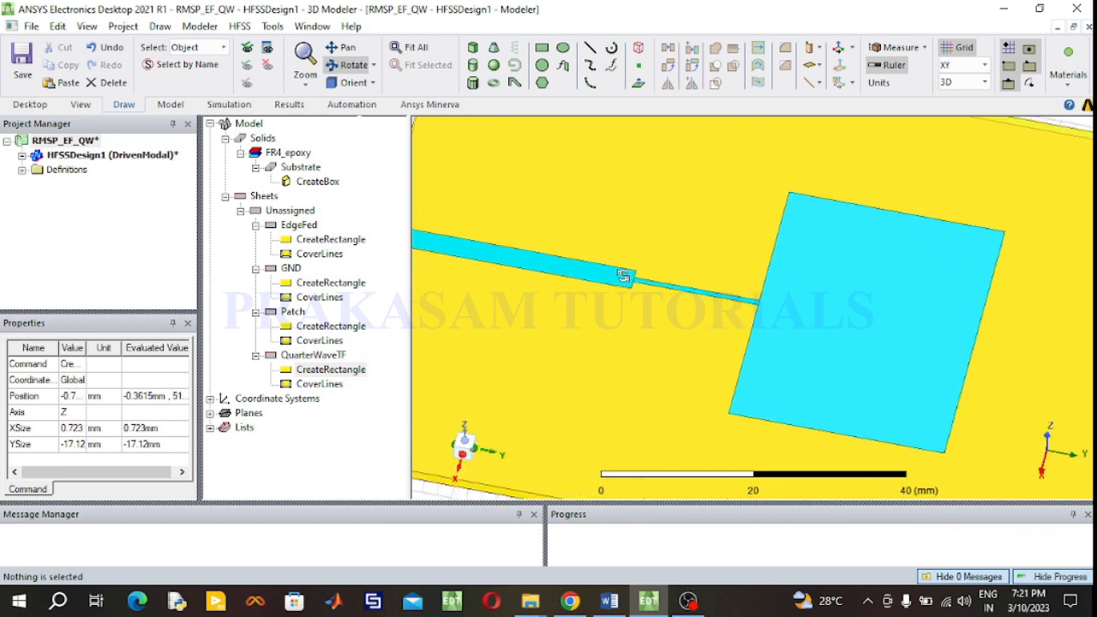
pyautogui.scroll(4, 604, 263)
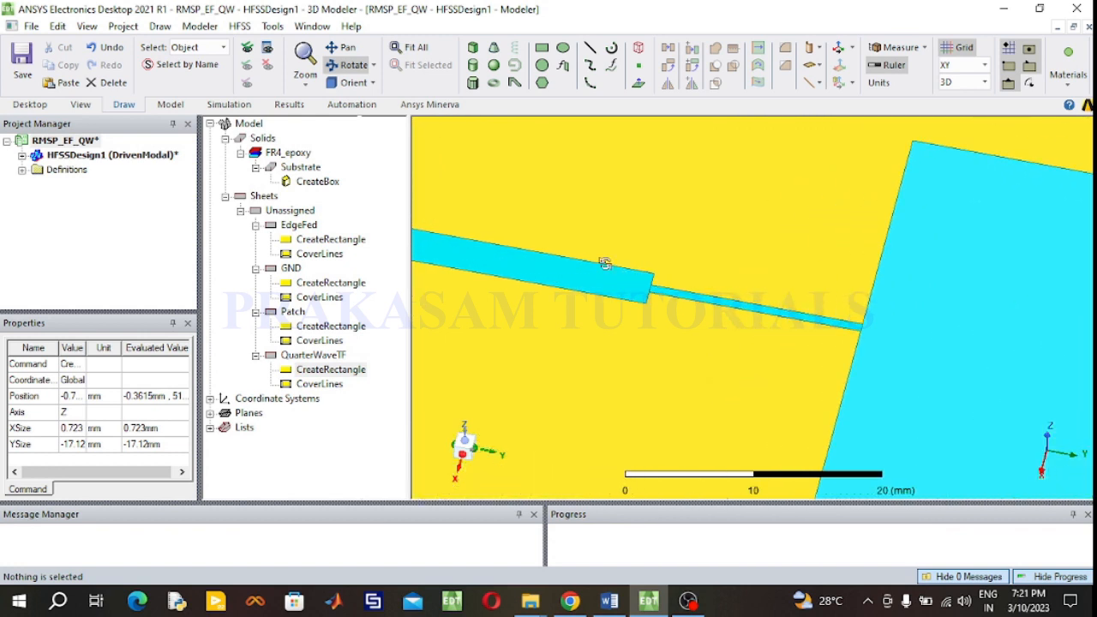
pyautogui.click(353, 66)
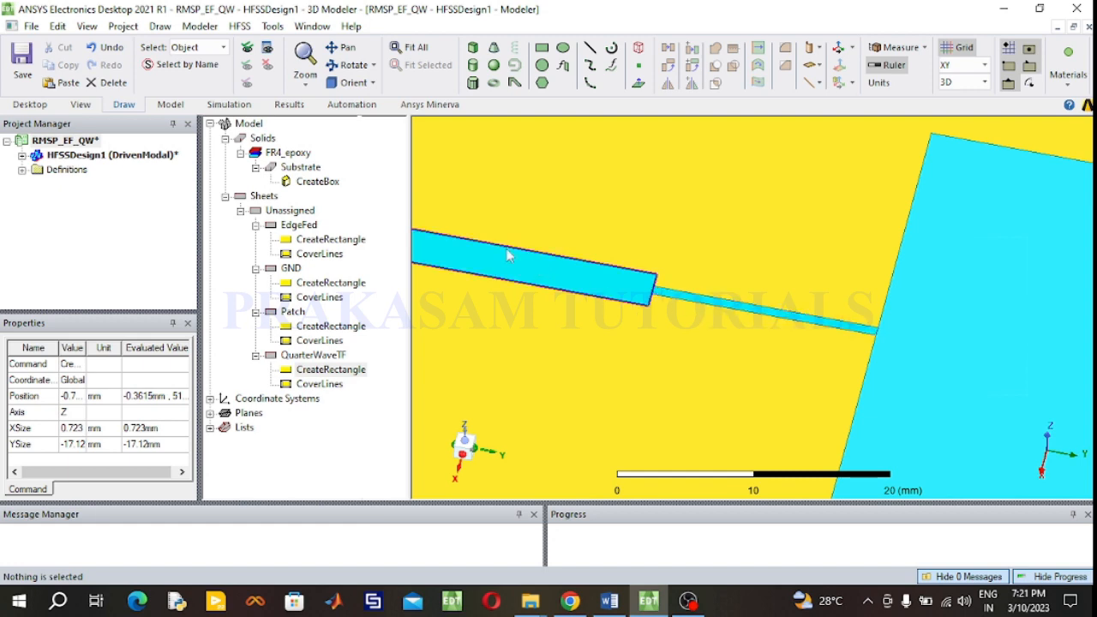
pyautogui.click(296, 314)
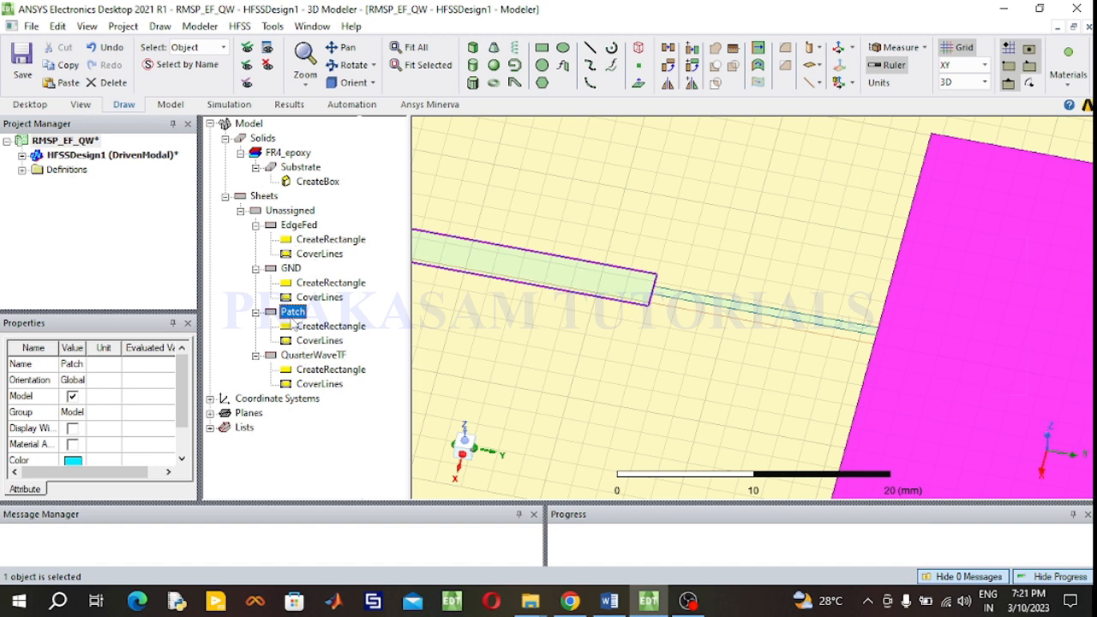
pyautogui.keyDown('ctrl'); pyautogui.click(310, 228); pyautogui.keyUp('ctrl')
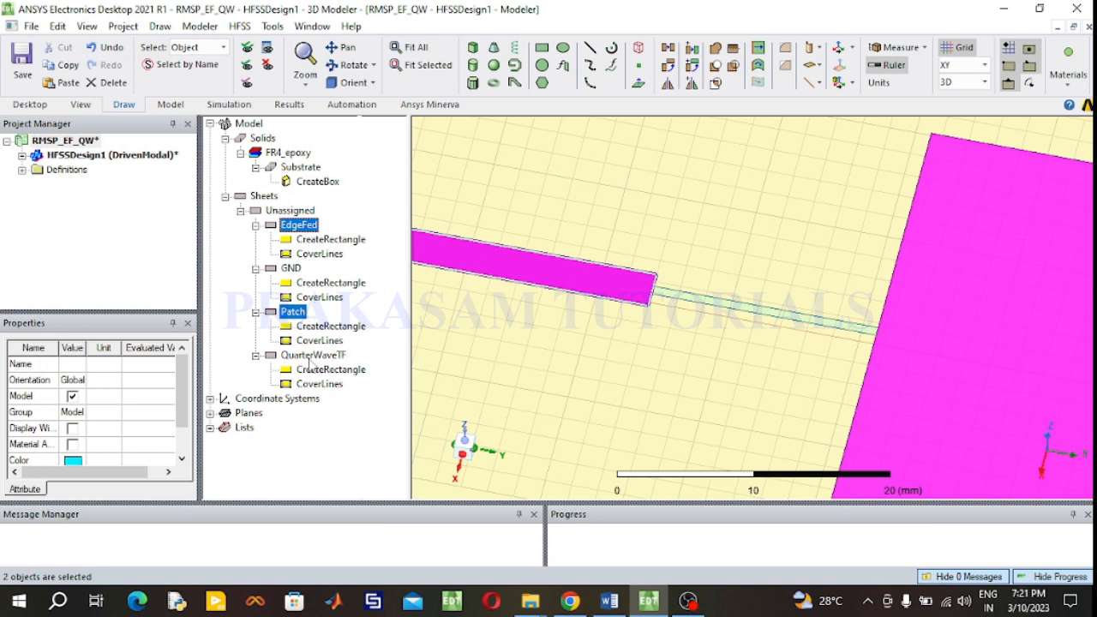
pyautogui.keyDown('ctrl'); pyautogui.click(310, 356); pyautogui.keyUp('ctrl')
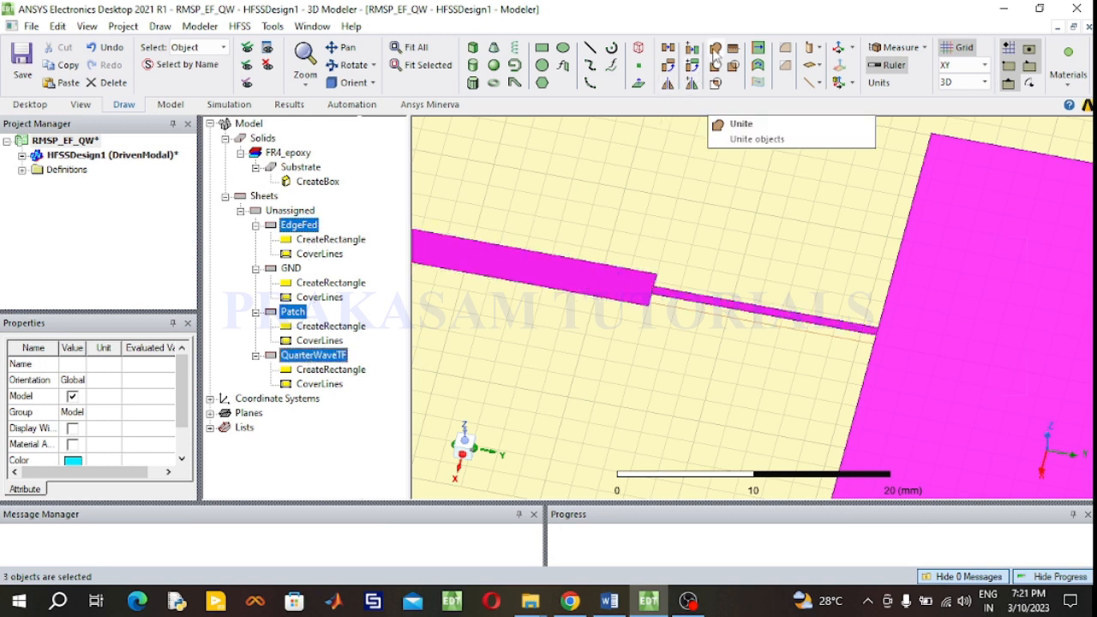
pyautogui.click(716, 51)
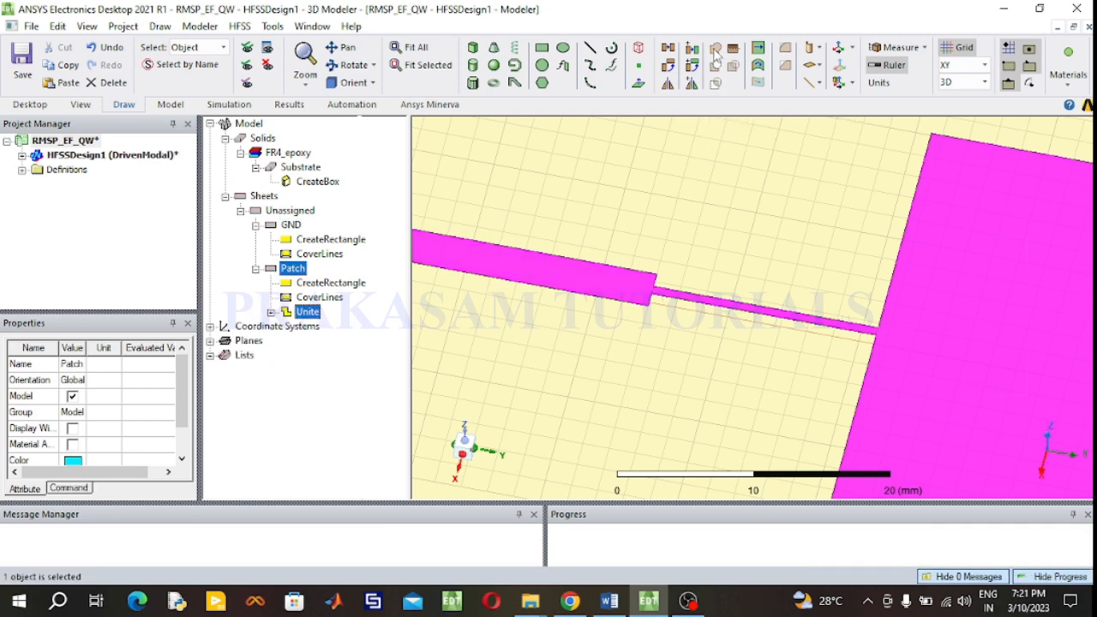
# - Assign a Perfect E boundary to the GND and Patch sheets with the default name
pyautogui.scroll(3, 716, 328)
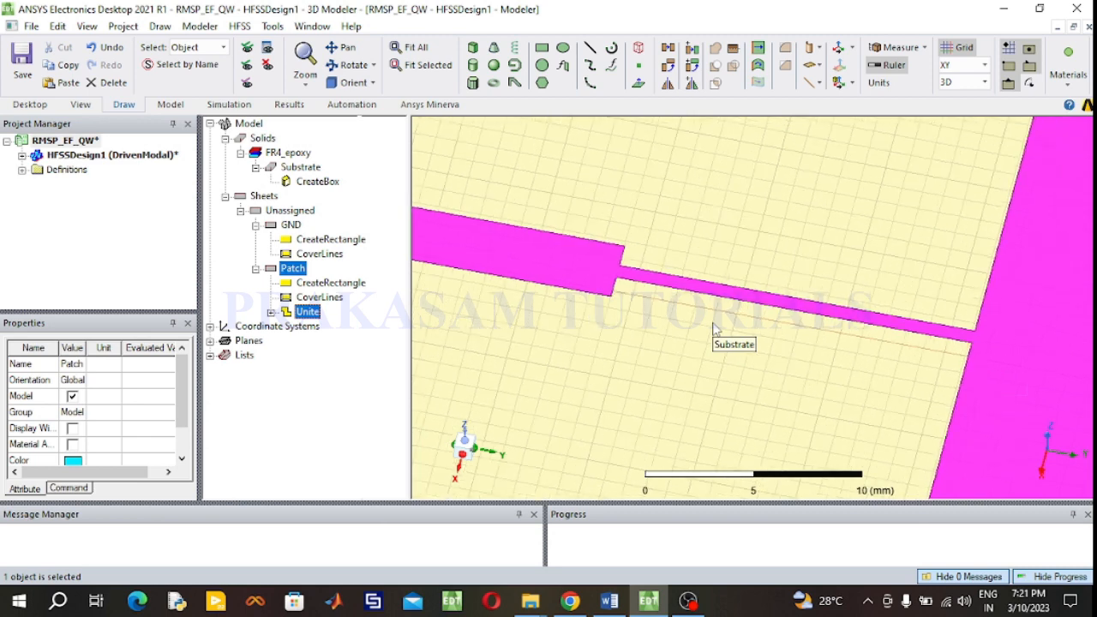
pyautogui.scroll(-1, 716, 328)
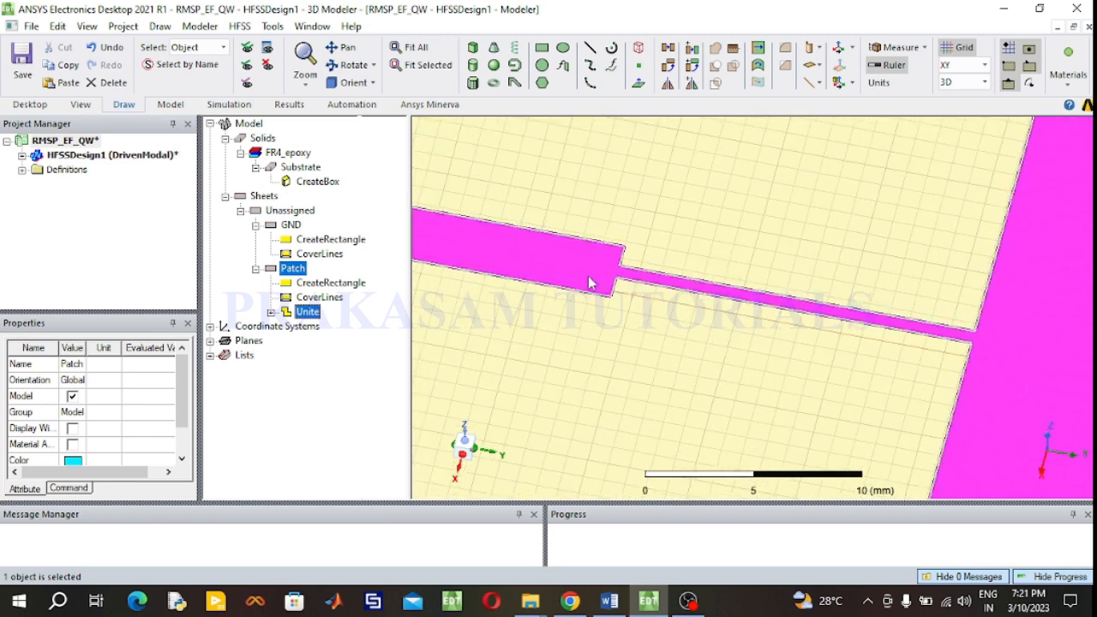
pyautogui.click(415, 47)
pyautogui.click(835, 153)
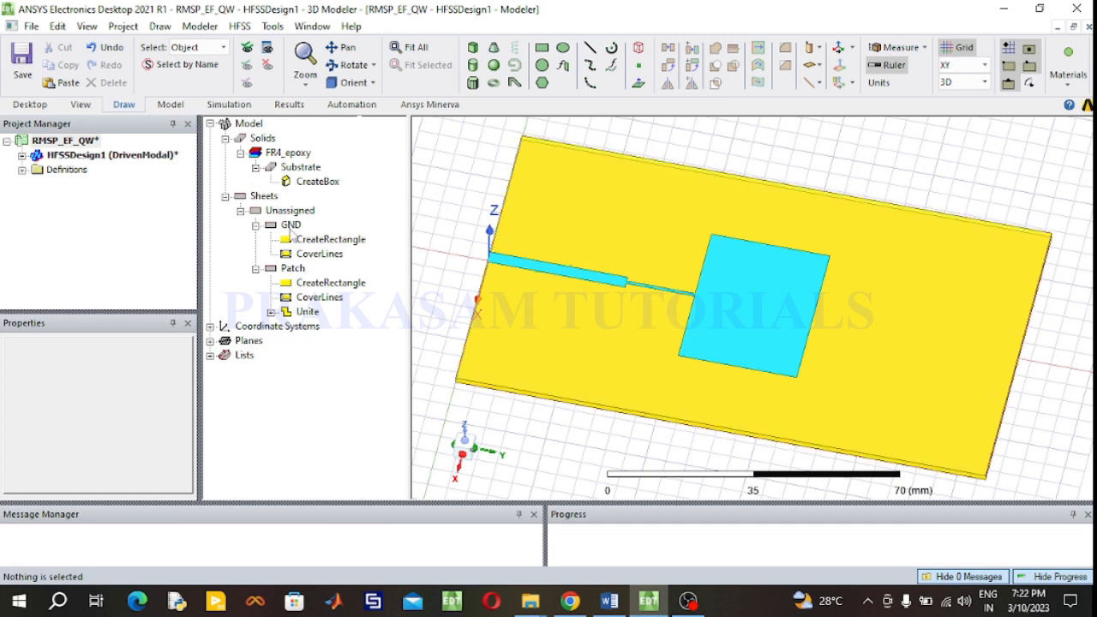
pyautogui.click(290, 228)
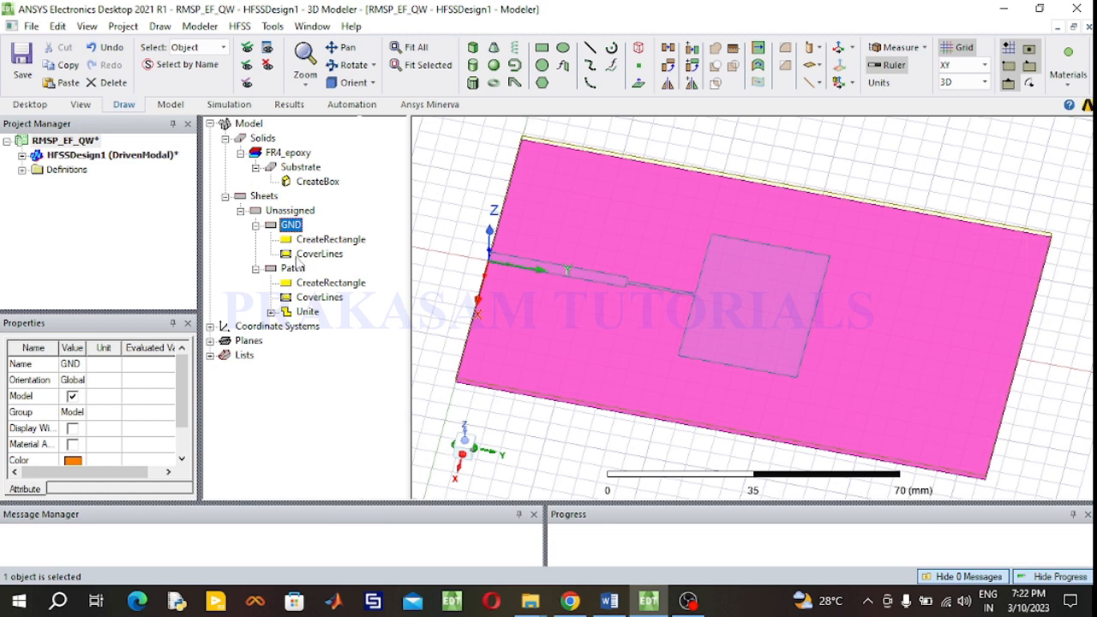
pyautogui.keyDown('ctrl'); pyautogui.click(293, 269); pyautogui.keyUp('ctrl')
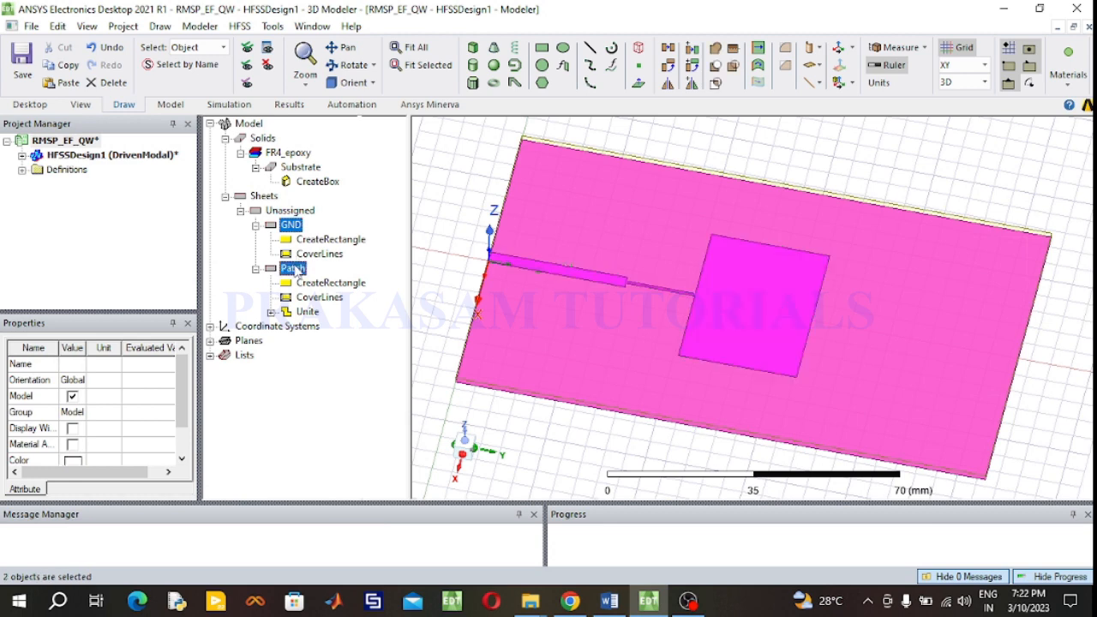
pyautogui.click(433, 199)
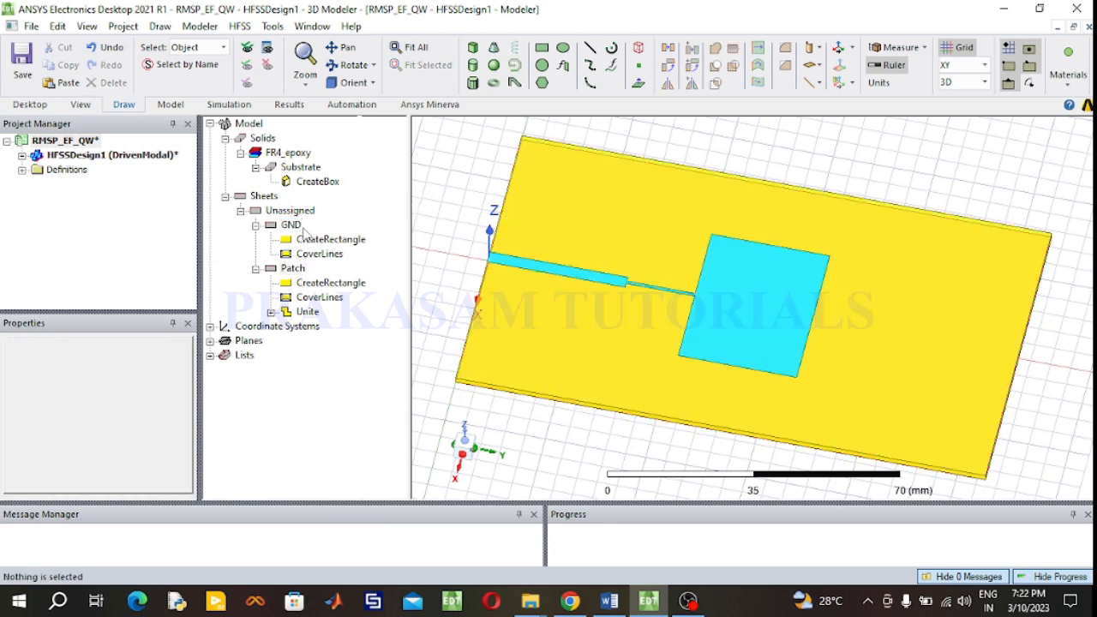
pyautogui.click(294, 269)
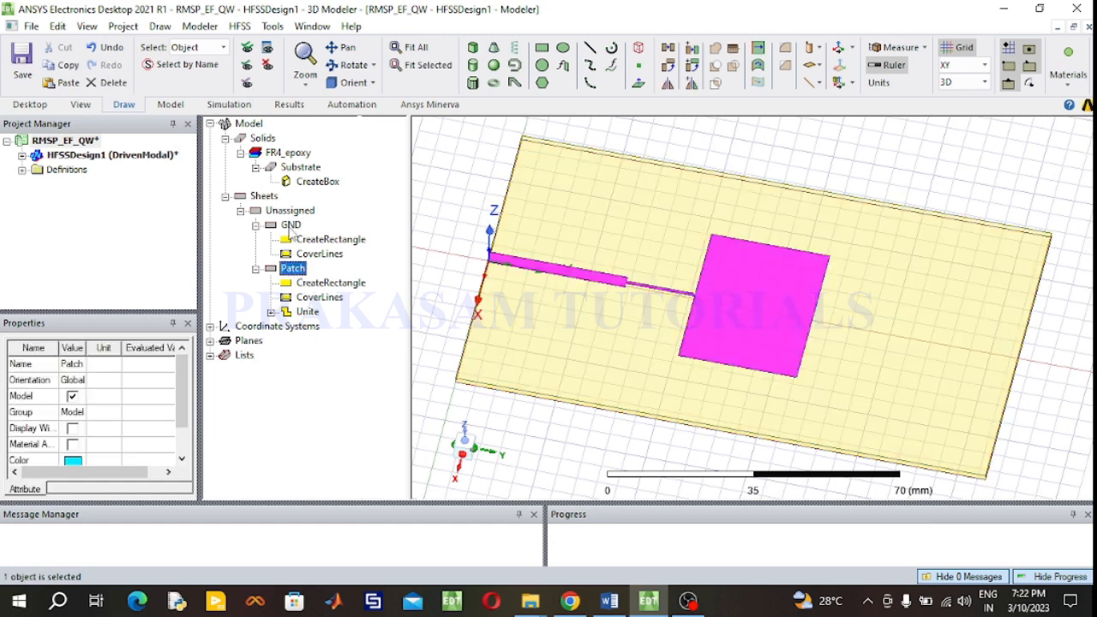
pyautogui.keyDown('ctrl'); pyautogui.click(291, 225); pyautogui.keyUp('ctrl')
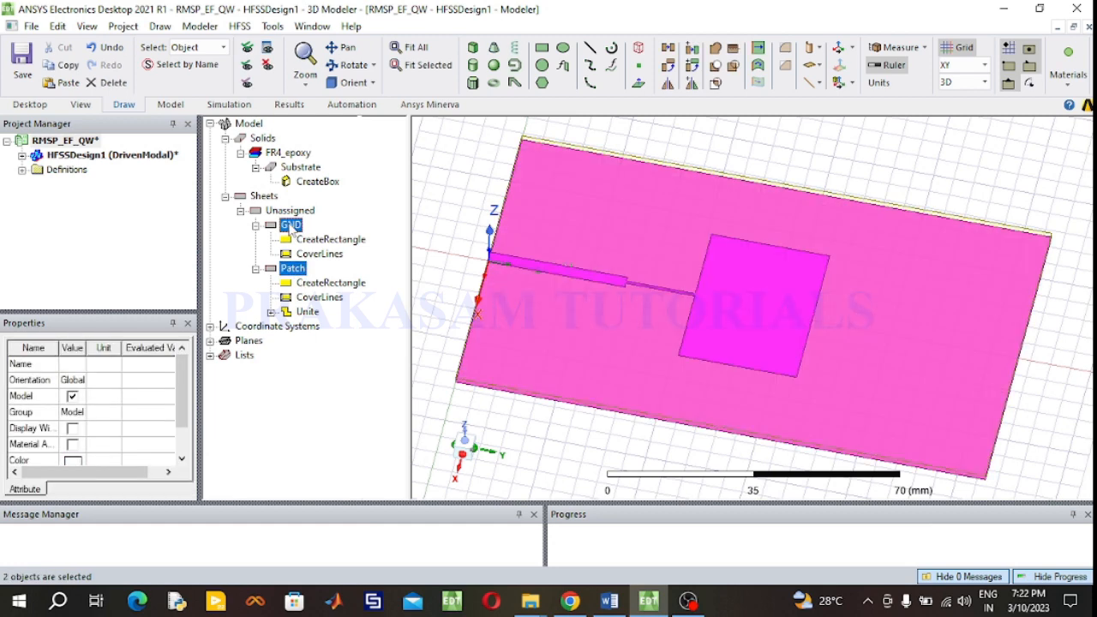
pyautogui.rightClick(292, 227)
pyautogui.moveTo(358, 429)
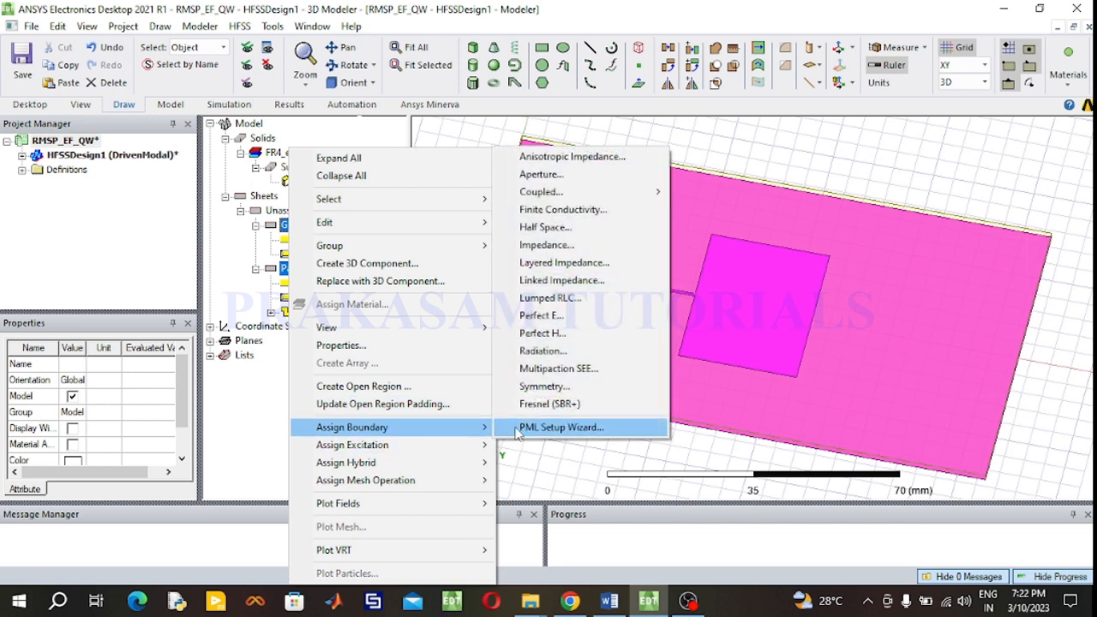
pyautogui.click(530, 315)
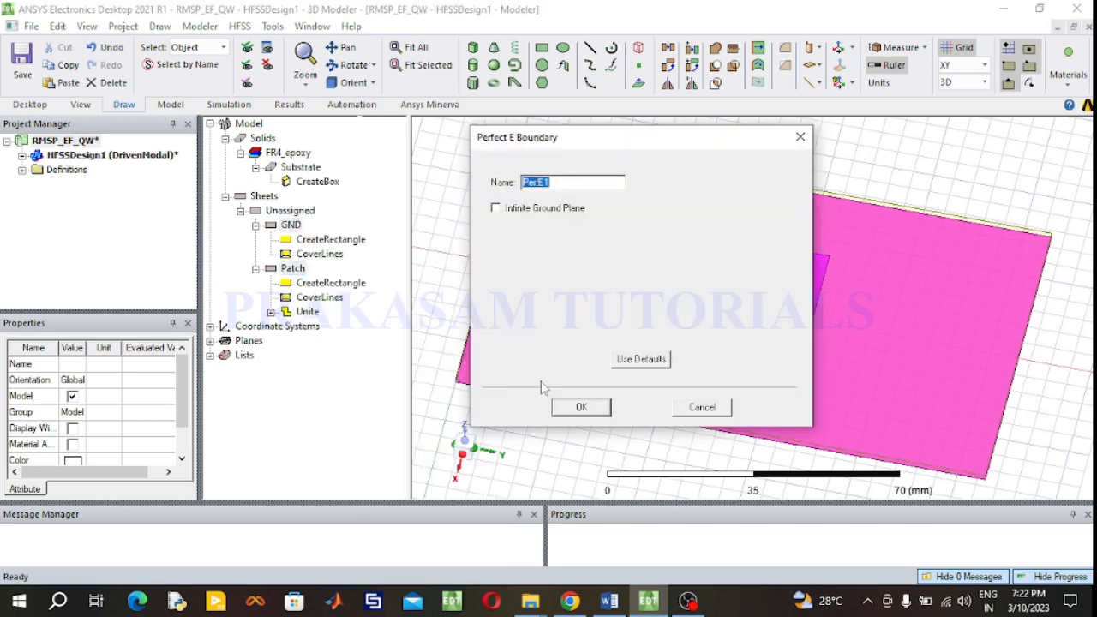
pyautogui.click(583, 408)
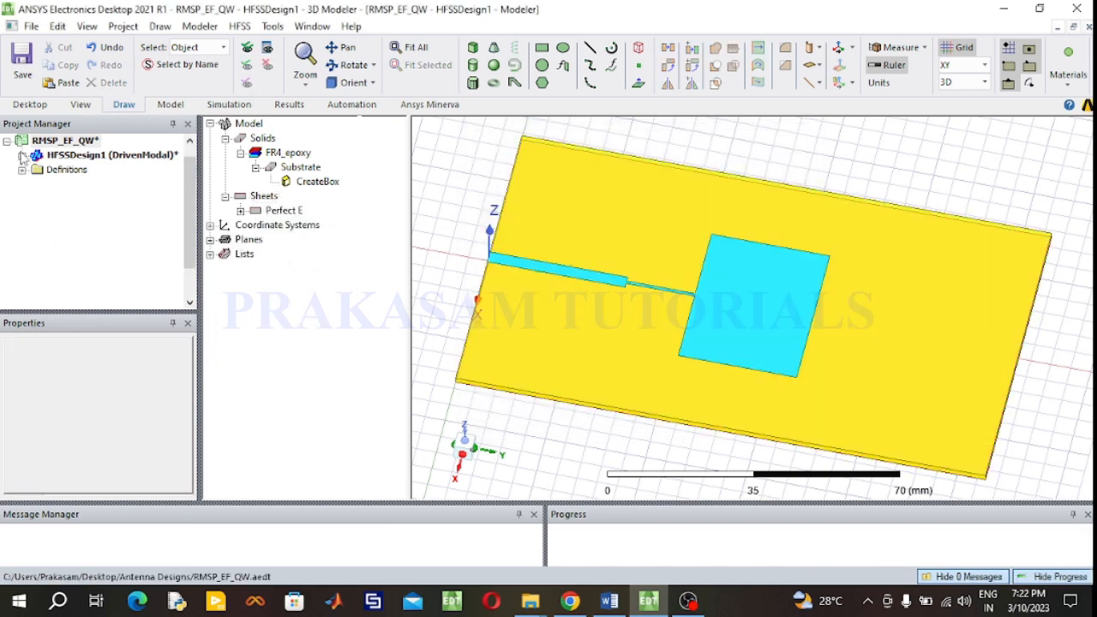
# - Inspect the PerfE1 boundary in the project tree and its highlighted faces on the model
pyautogui.click(22, 155)
pyautogui.click(38, 198)
pyautogui.click(87, 212)
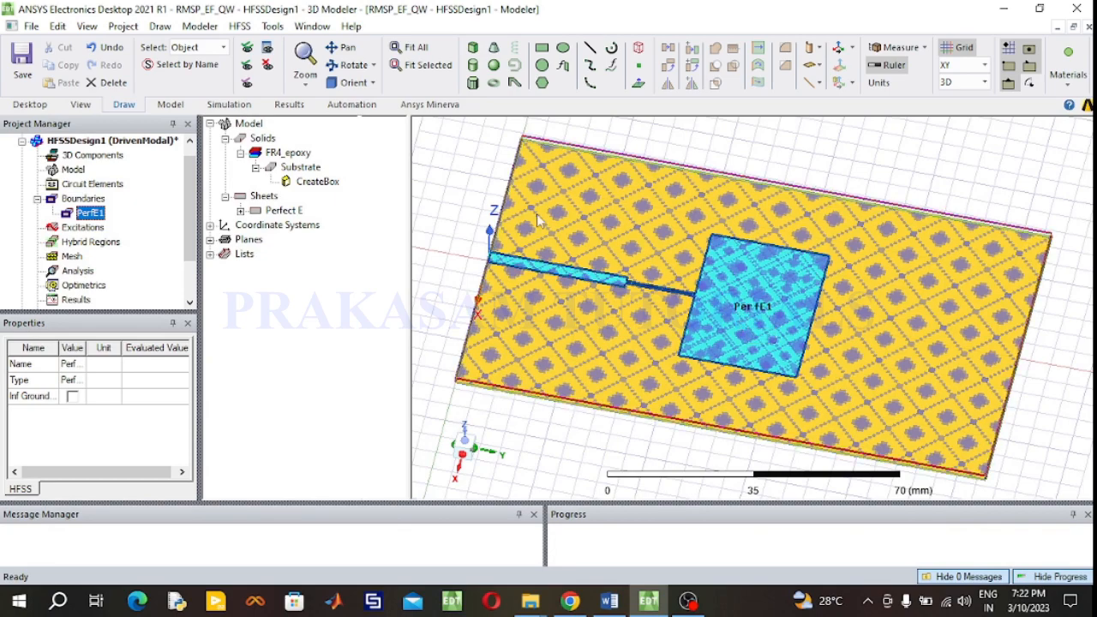
pyautogui.click(336, 67)
pyautogui.moveTo(585, 400); pyautogui.dragTo(584, 376)
pyautogui.click(358, 68)
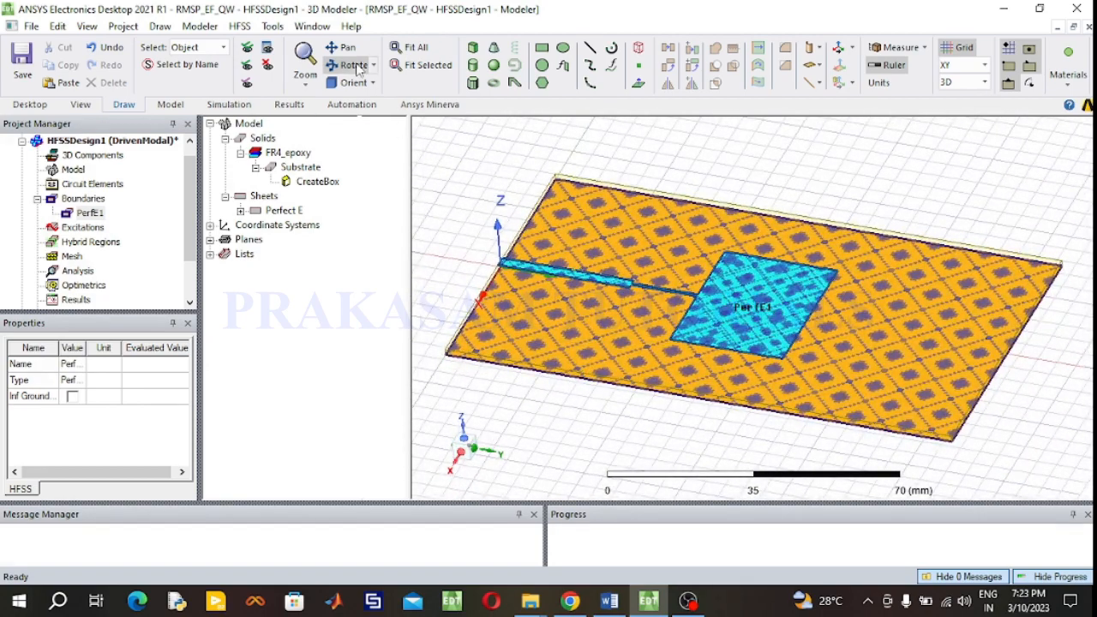
pyautogui.click(502, 164)
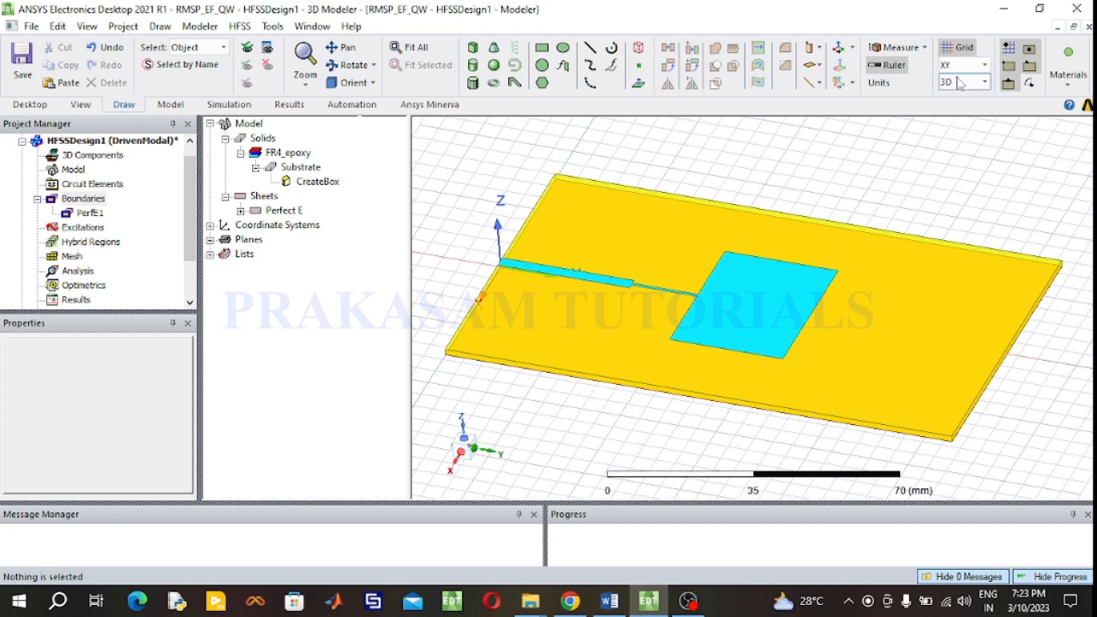
# - Try to draw a port rectangle on the YZ plane at the feed line's front edge
pyautogui.click(349, 66)
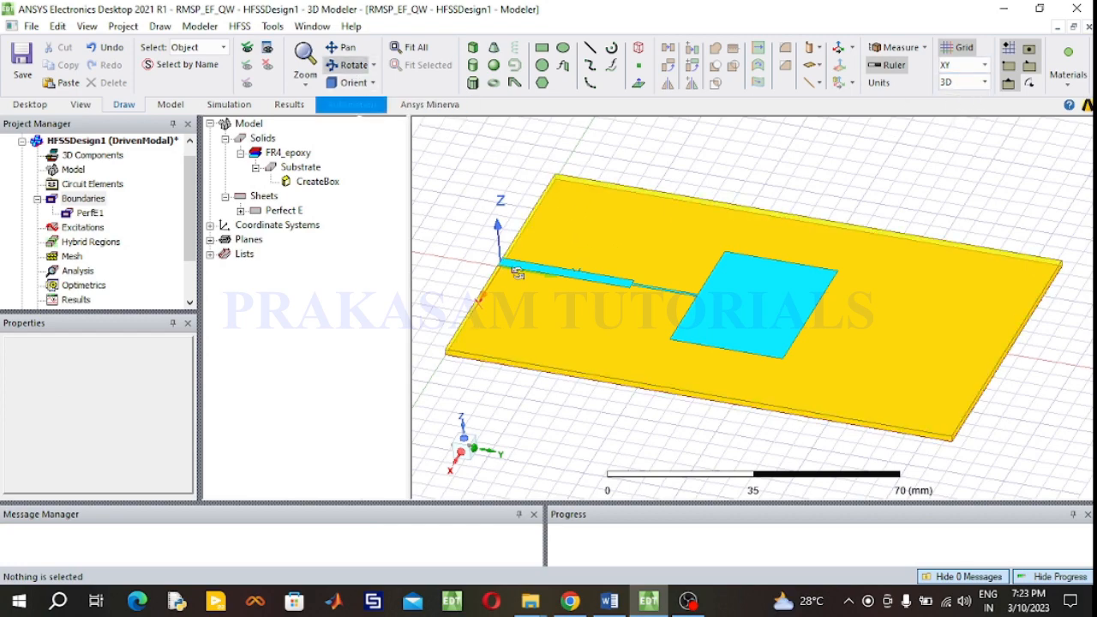
pyautogui.moveTo(580, 362); pyautogui.dragTo(1005, 310)
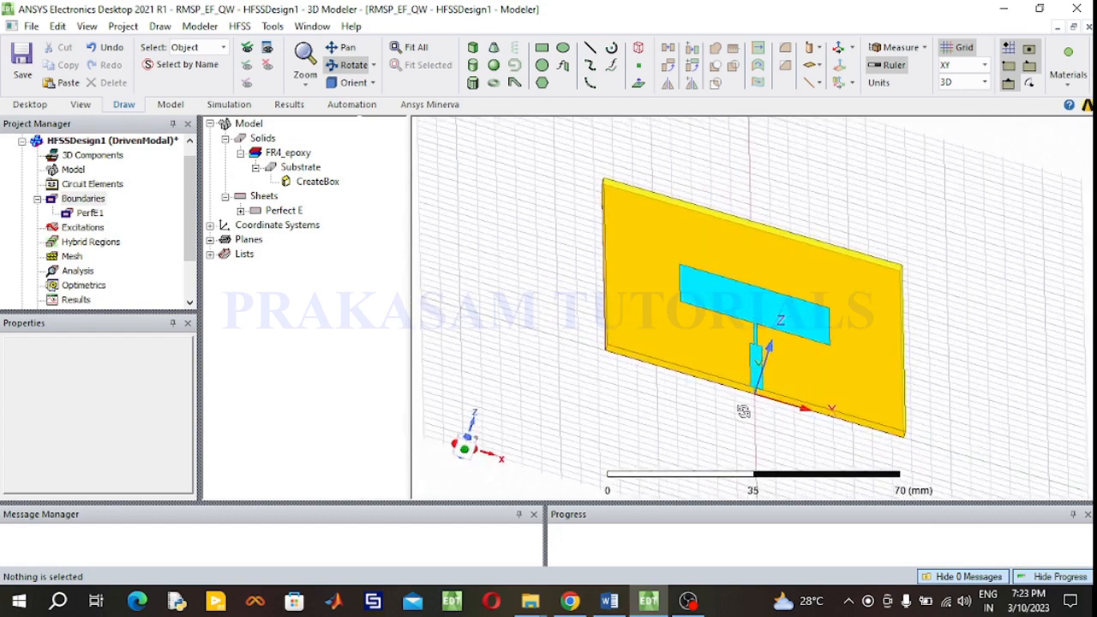
pyautogui.scroll(5, 758, 396)
pyautogui.scroll(3, 755, 390)
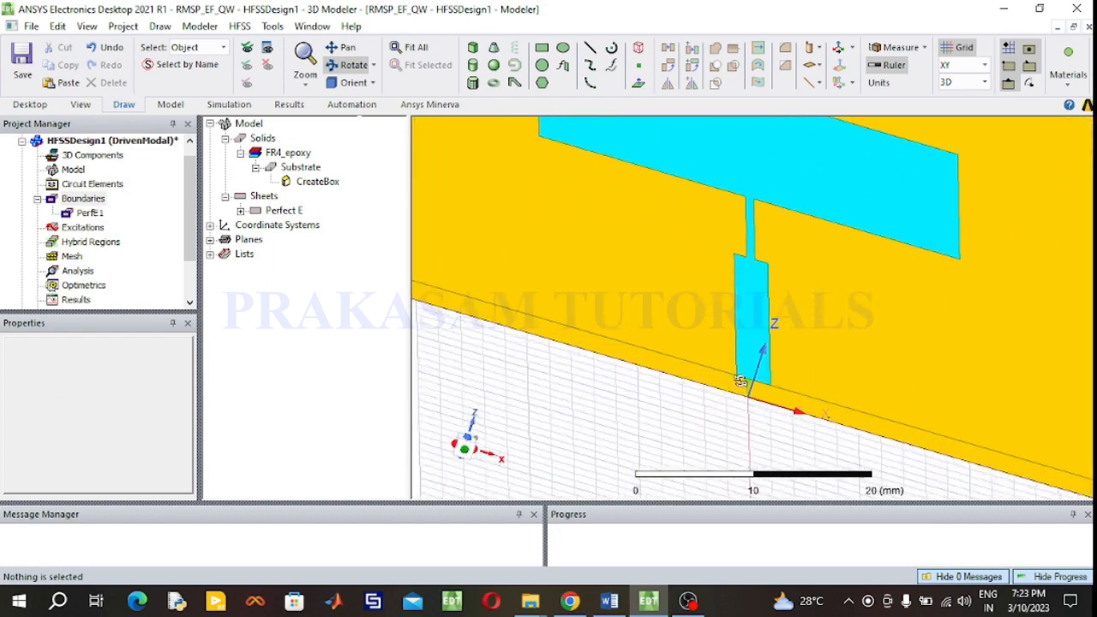
pyautogui.scroll(-2, 754, 379)
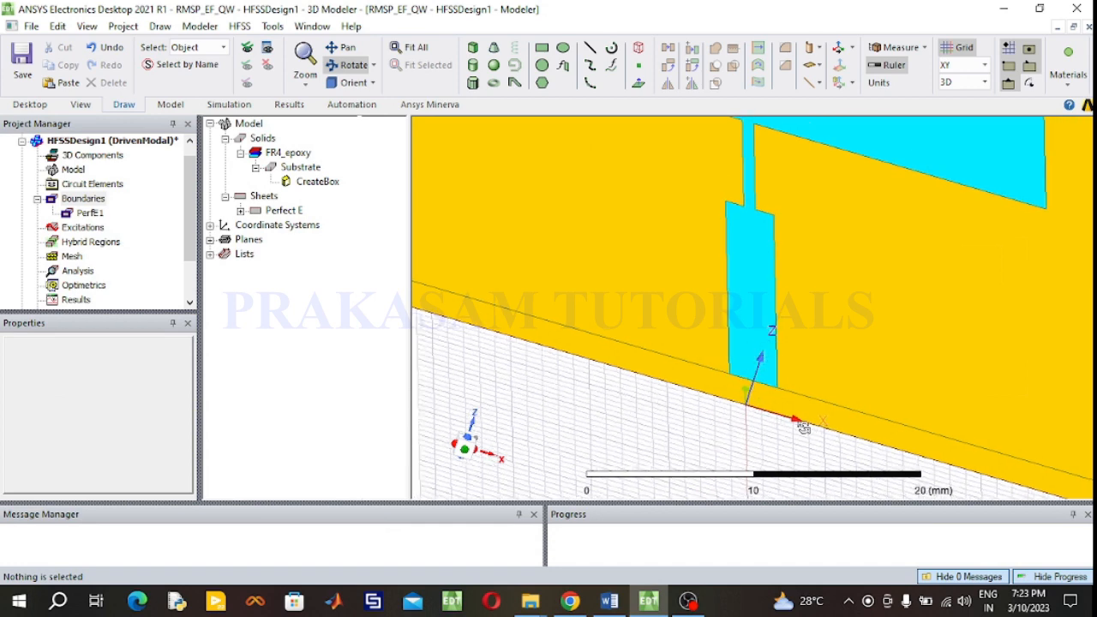
pyautogui.scroll(2, 804, 428)
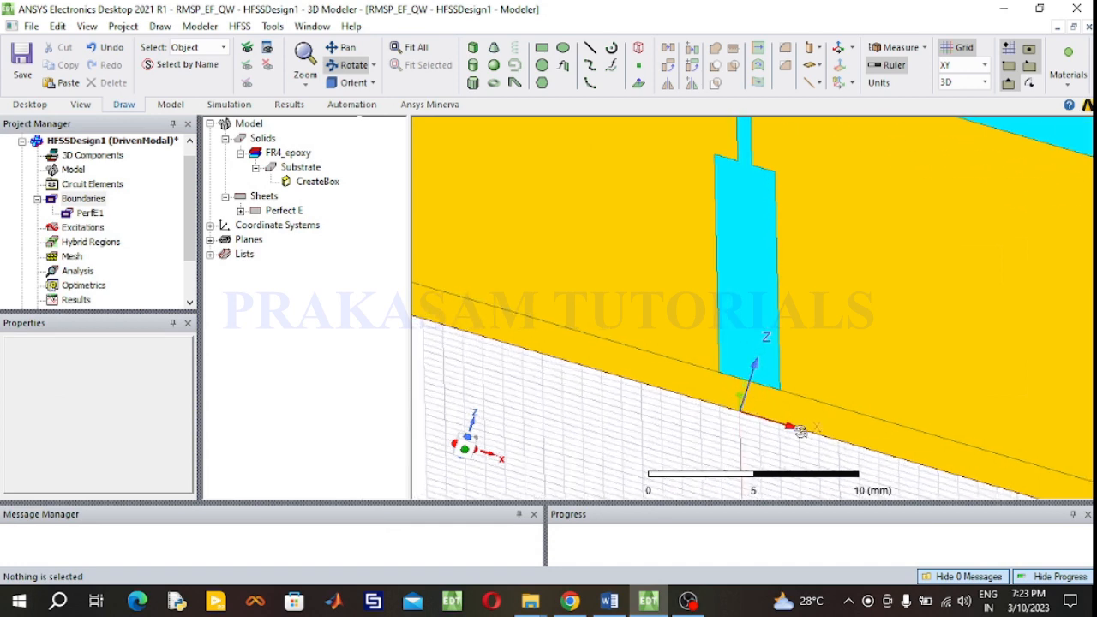
pyautogui.scroll(1, 762, 365)
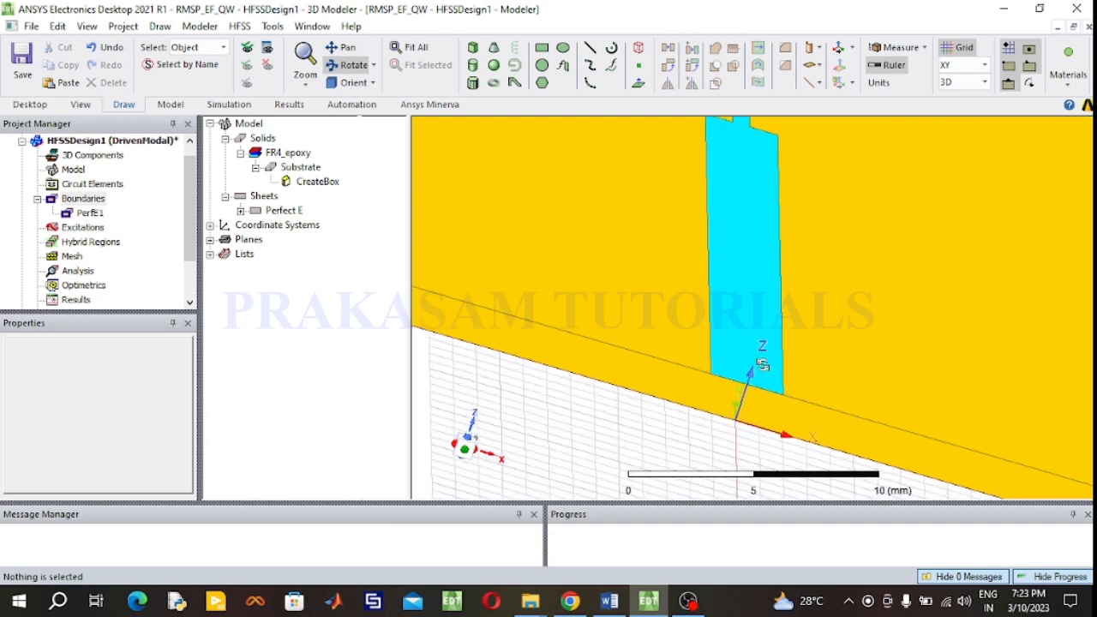
pyautogui.scroll(-1, 762, 365)
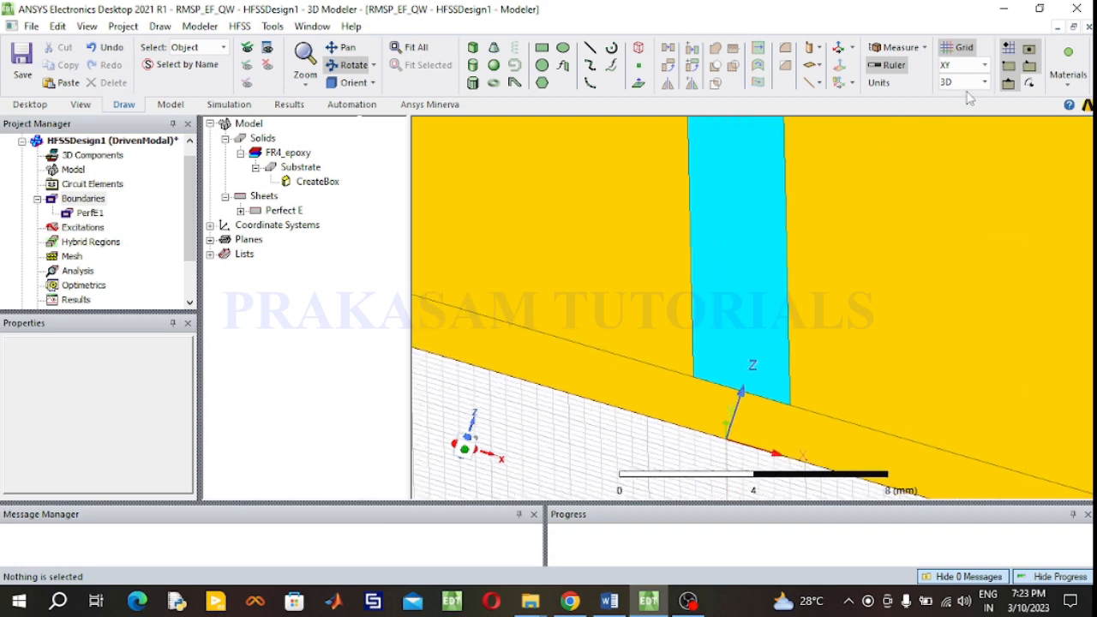
pyautogui.click(988, 64)
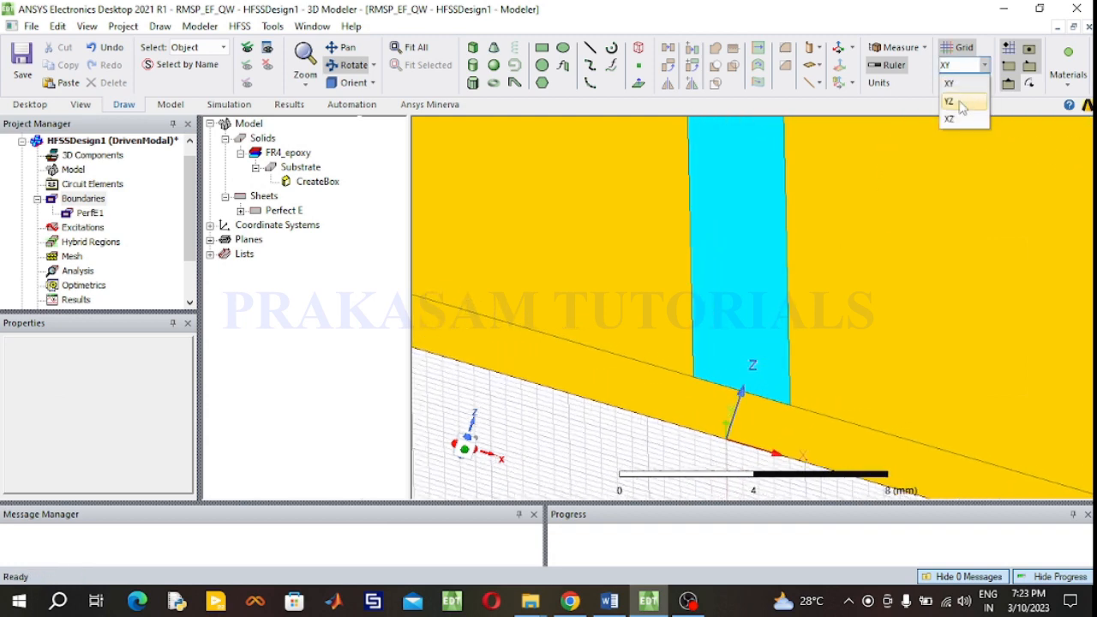
pyautogui.click(963, 101)
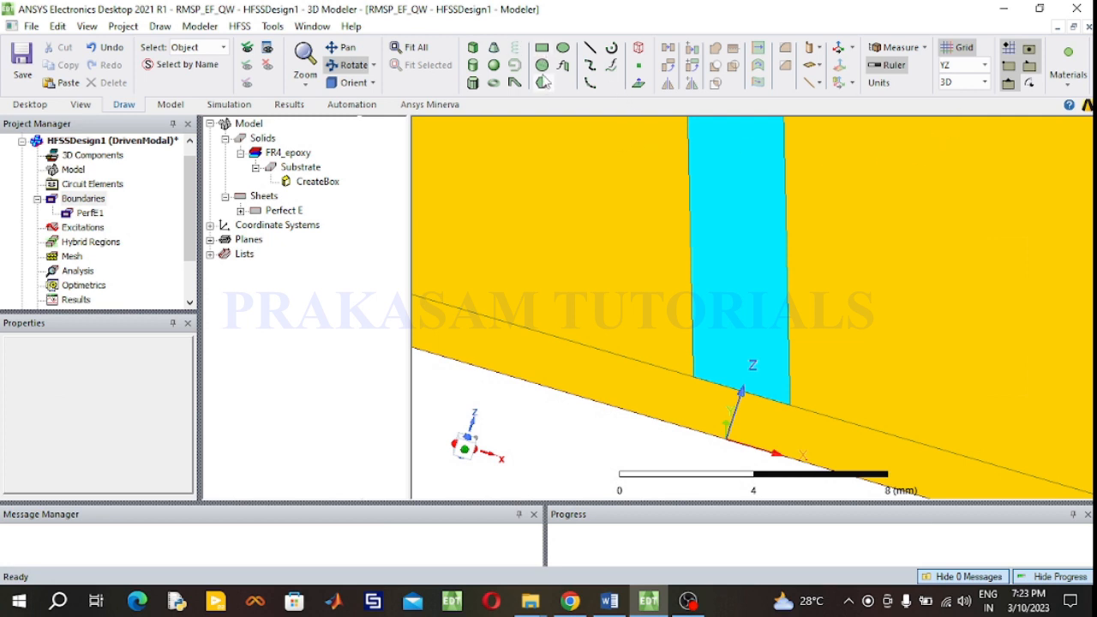
pyautogui.click(542, 48)
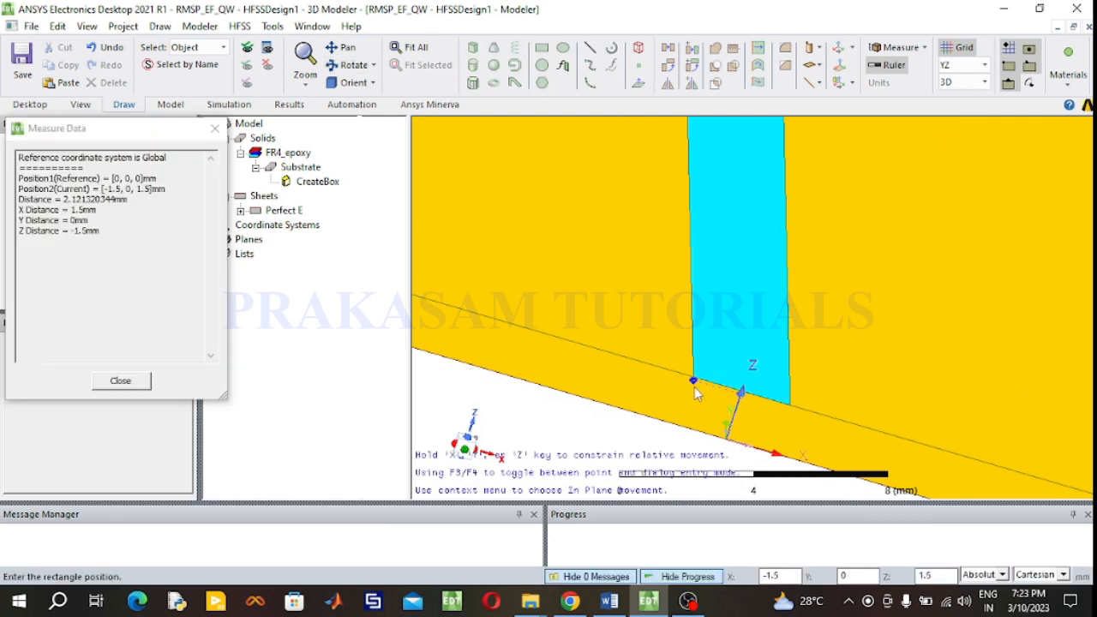
pyautogui.click(692, 382)
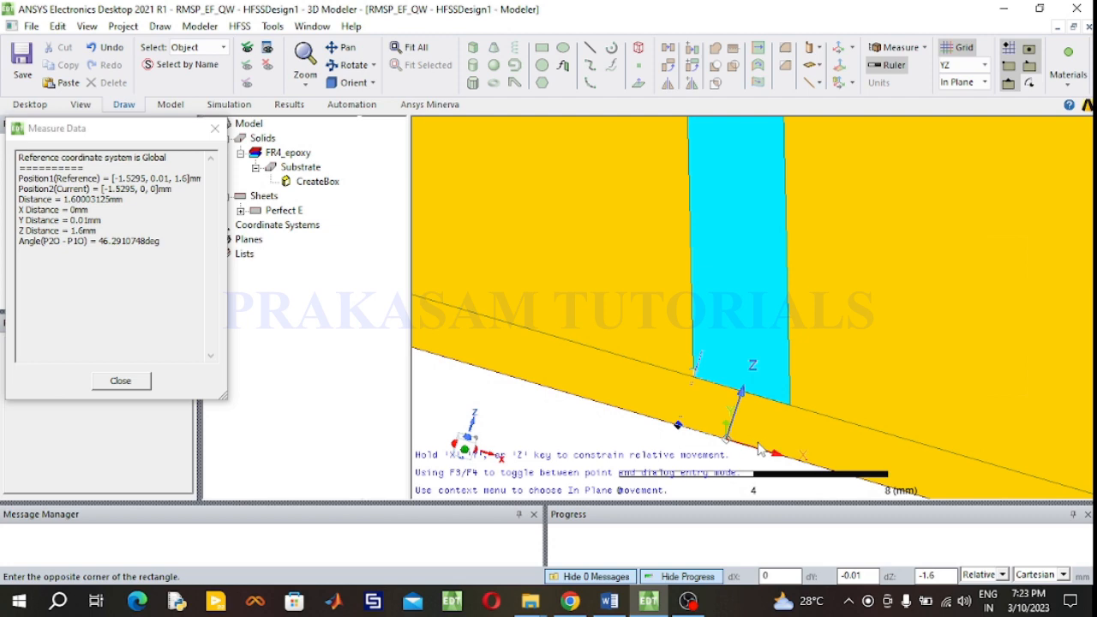
pyautogui.click(696, 385)
pyautogui.click(674, 238)
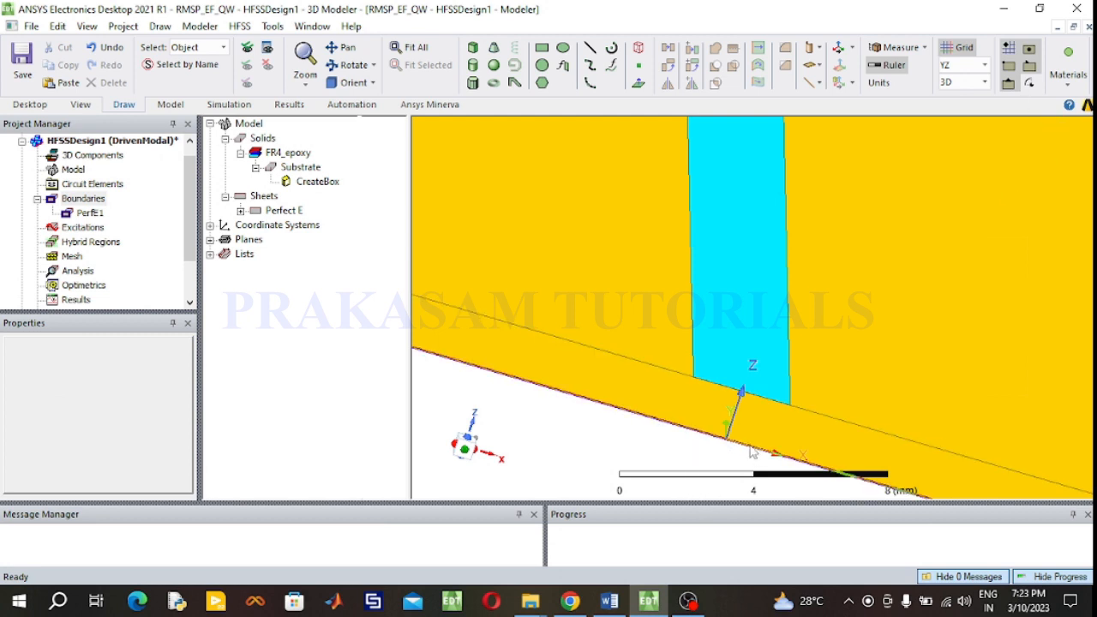
# - Draw a rectangle on the XZ plane from the feed line's front corner down to the ground, about 3 mm wide
pyautogui.click(988, 68)
pyautogui.click(971, 120)
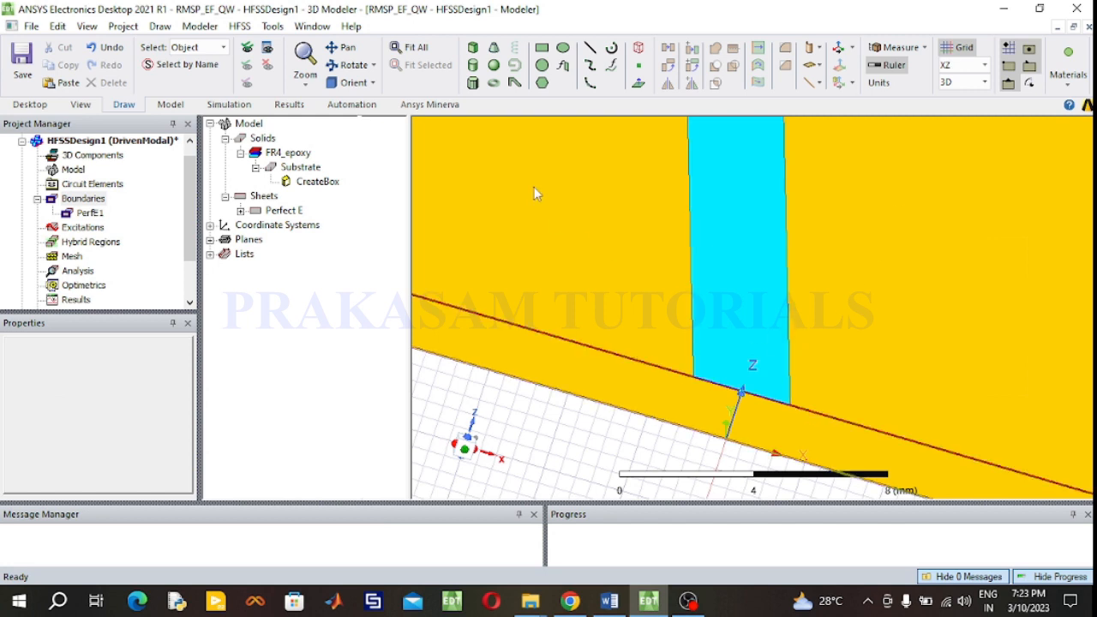
pyautogui.click(542, 47)
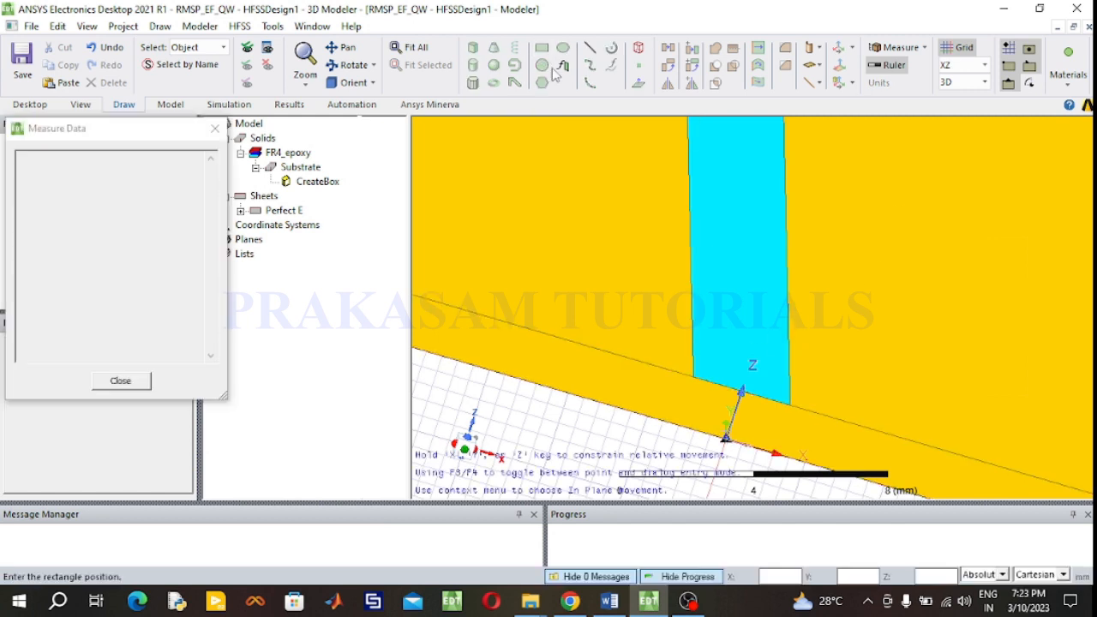
pyautogui.click(696, 382)
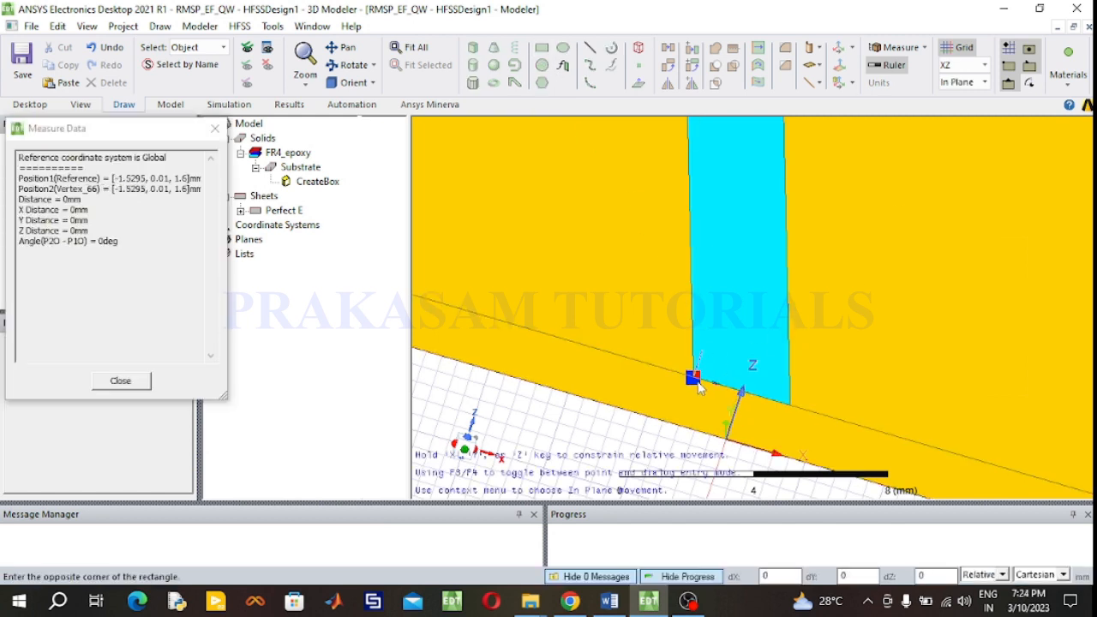
pyautogui.click(772, 454)
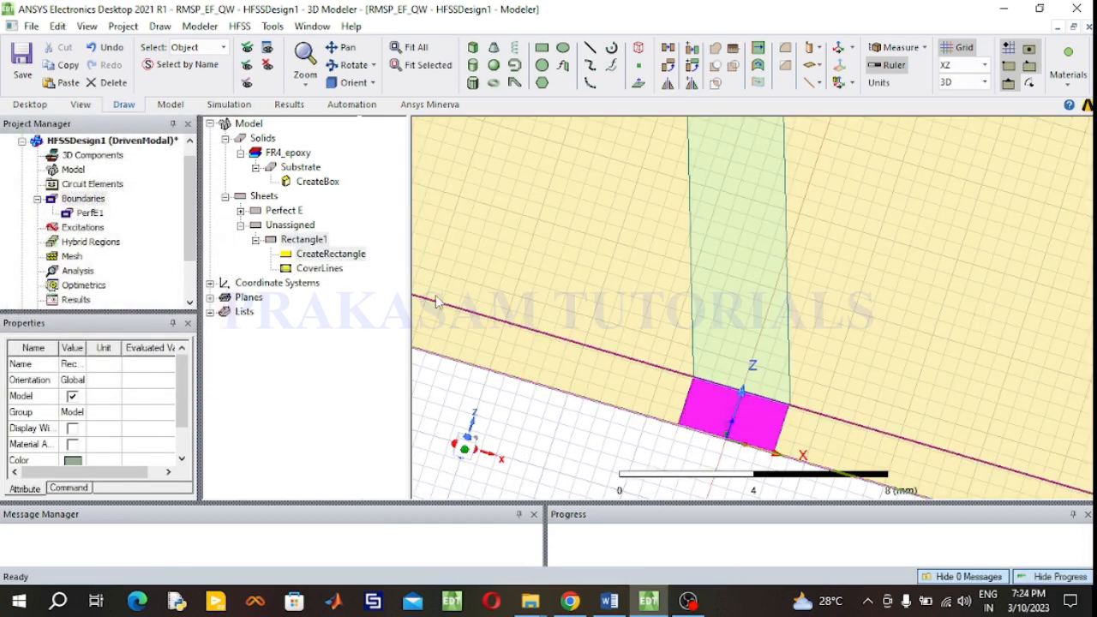
# - Rename the rectangle PORT and change its colour to green
pyautogui.doubleClick(310, 240)
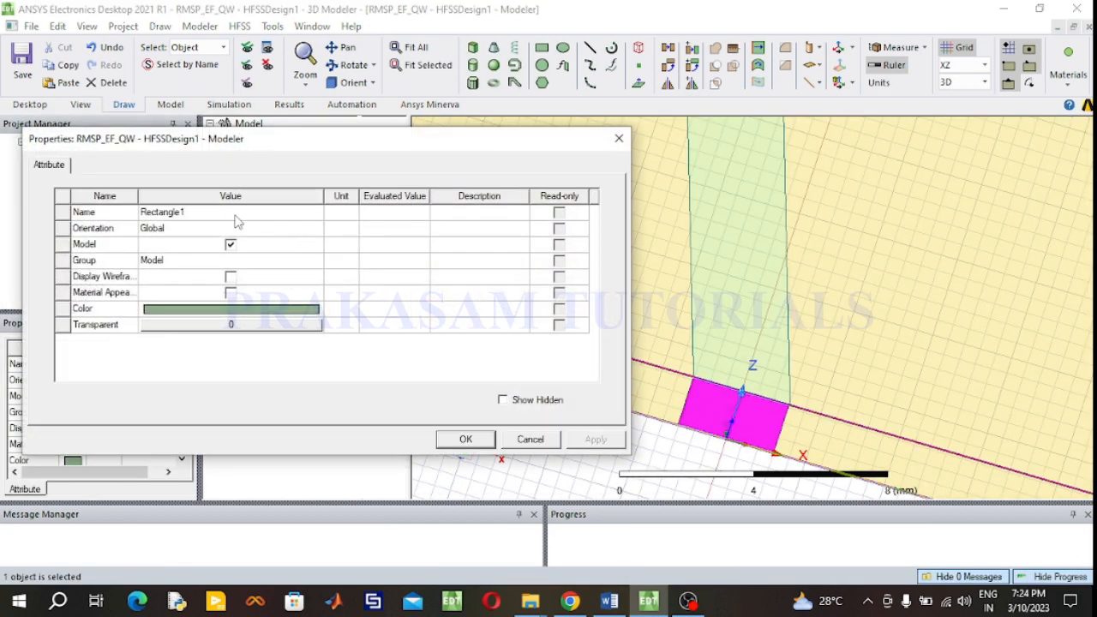
pyautogui.click(237, 215)
pyautogui.write('PORT')
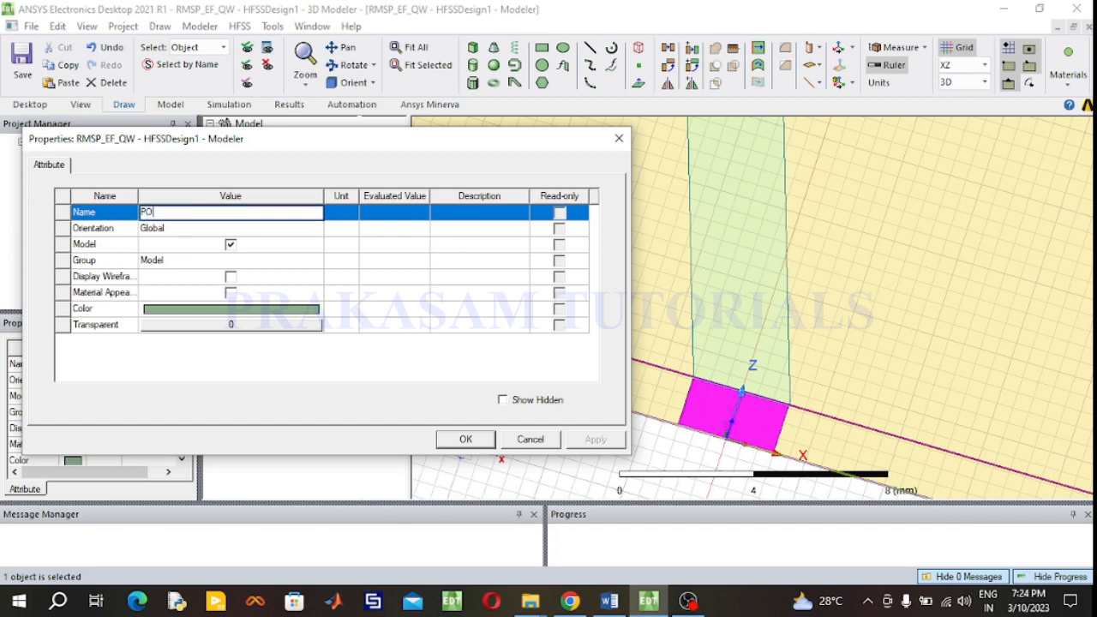
pyautogui.click(247, 310)
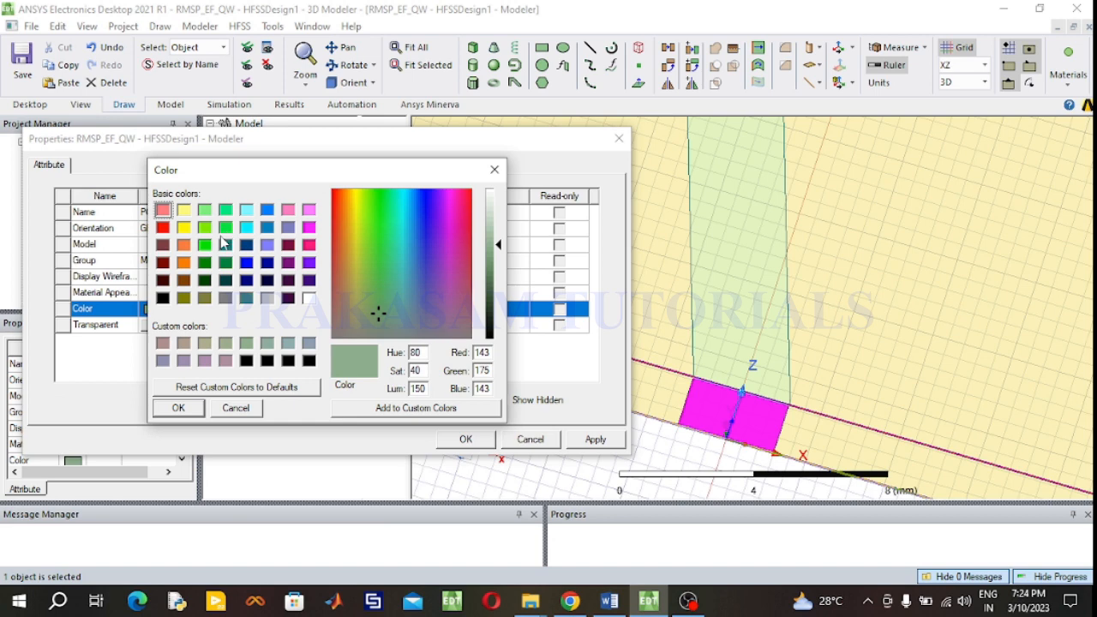
pyautogui.click(207, 247)
pyautogui.click(205, 229)
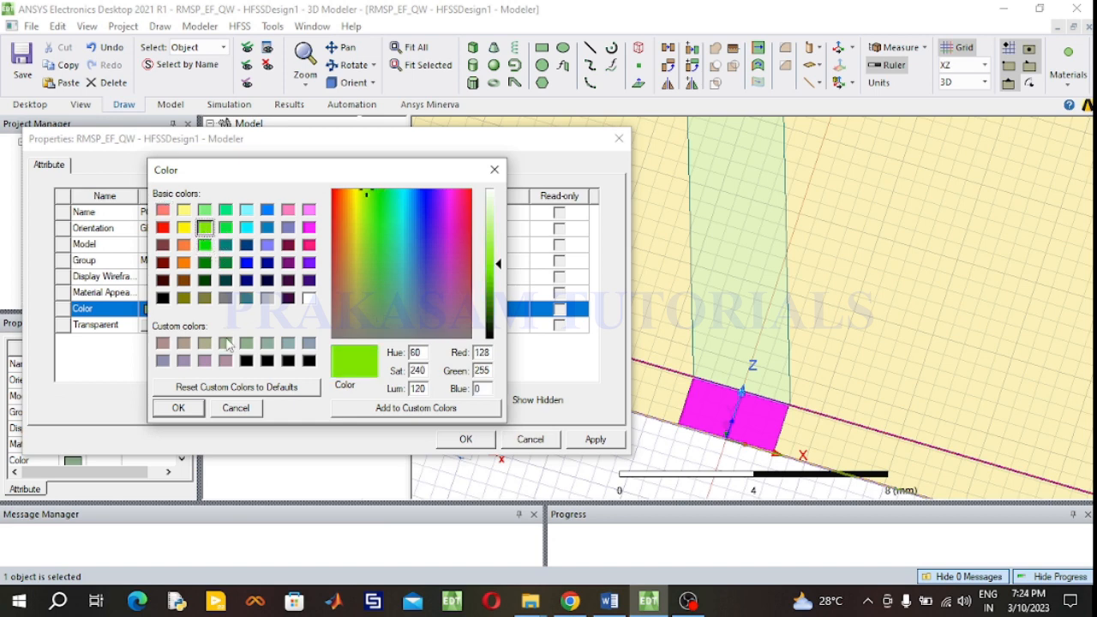
pyautogui.click(225, 228)
pyautogui.click(178, 408)
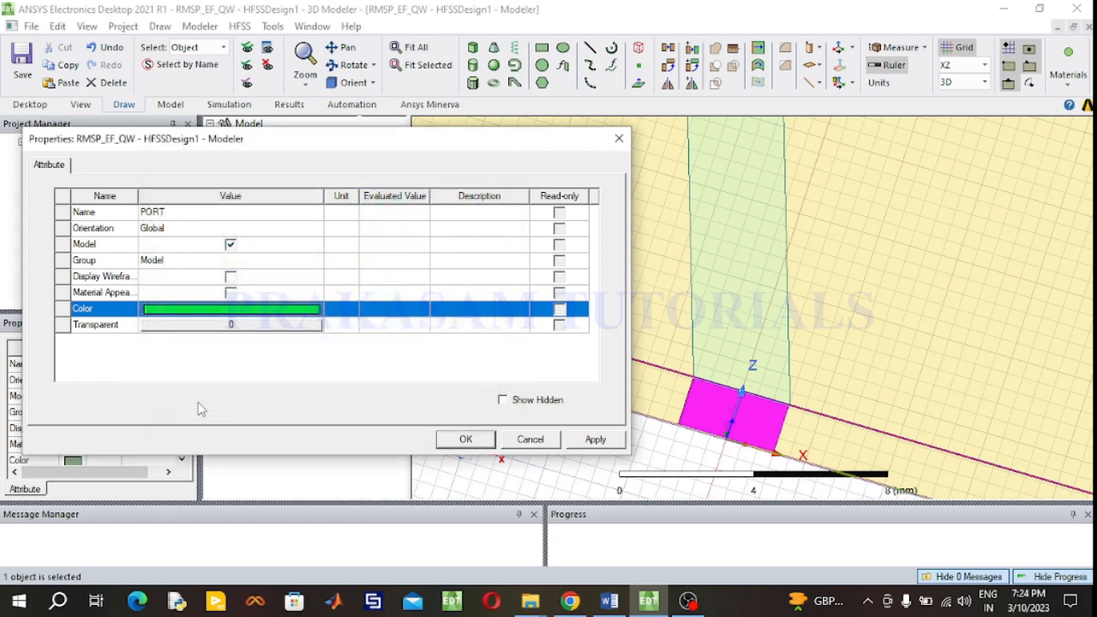
pyautogui.click(454, 441)
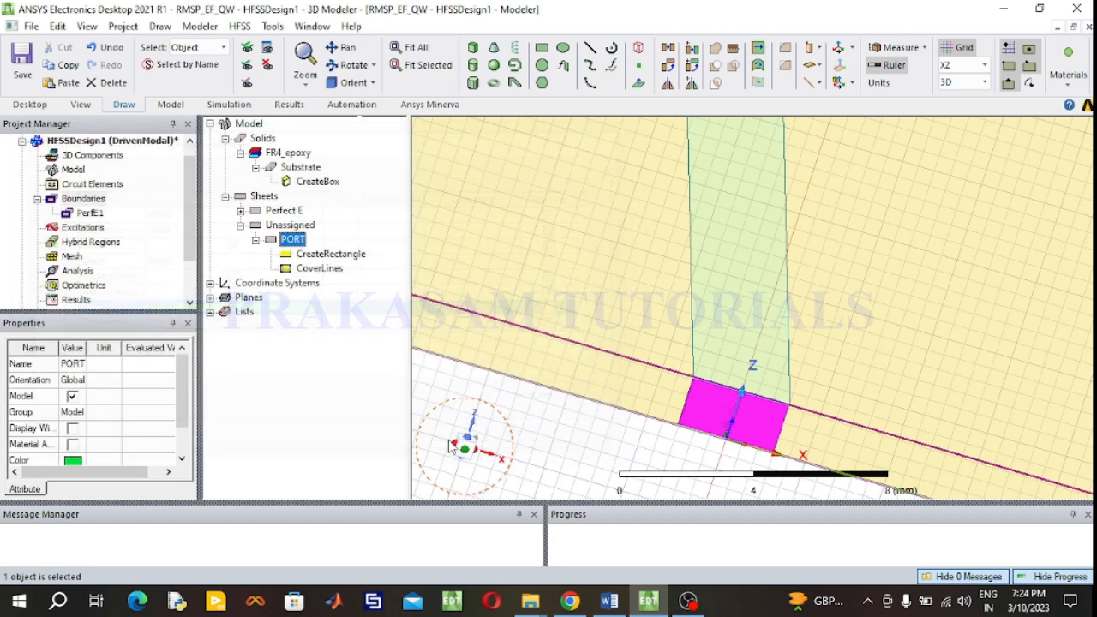
# - Set the port rectangle's XSize to 3.059 mm in its CreateRectangle properties
pyautogui.doubleClick(319, 254)
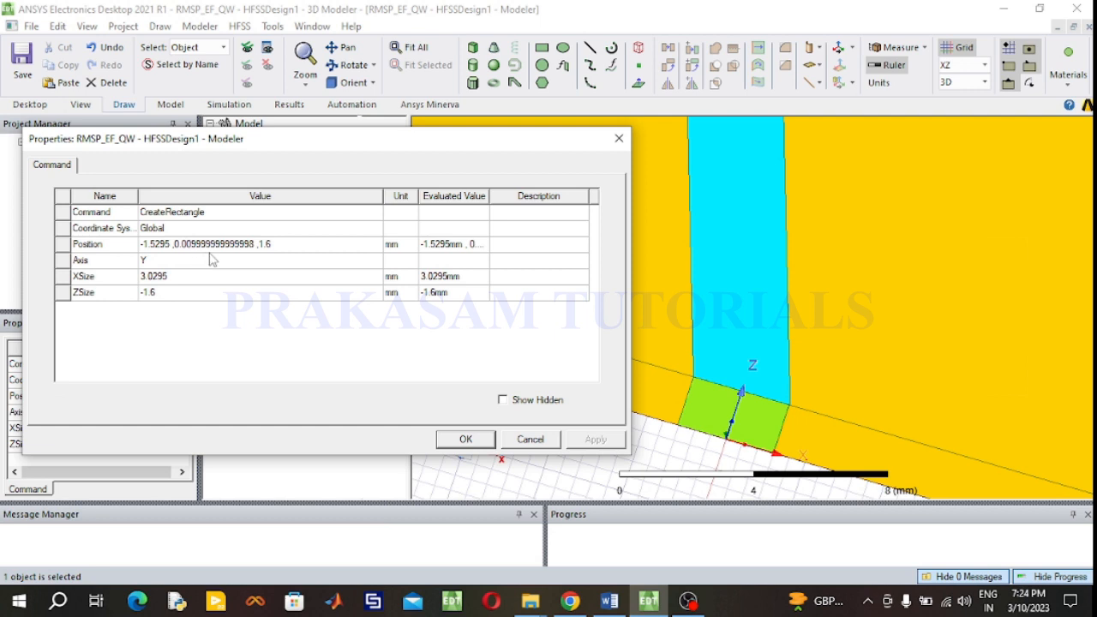
pyautogui.click(291, 247)
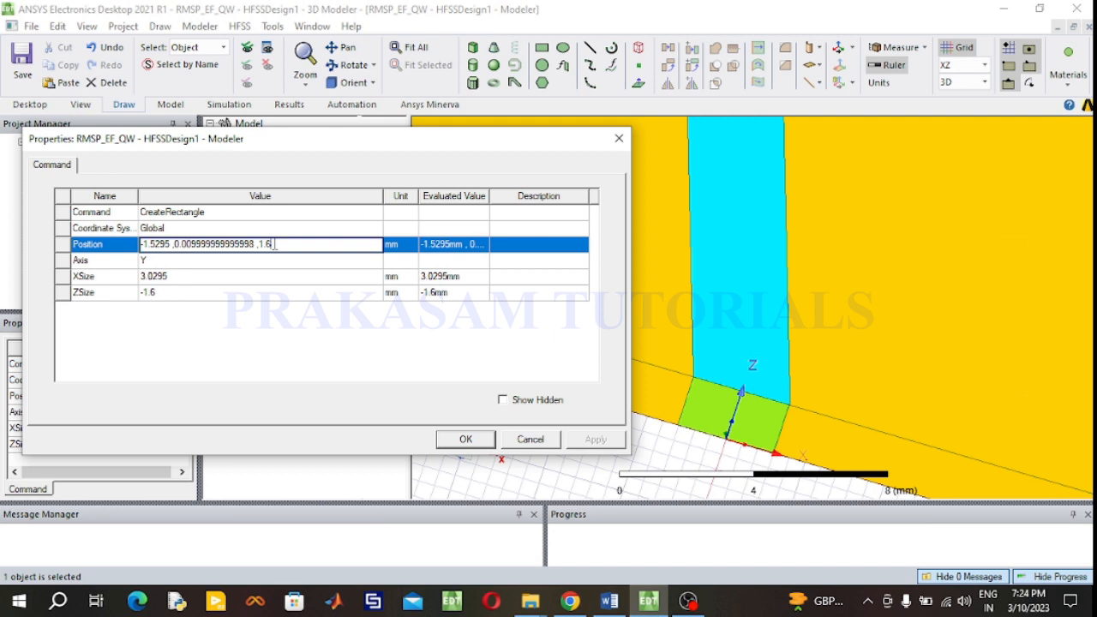
pyautogui.click(192, 283)
pyautogui.click(192, 280)
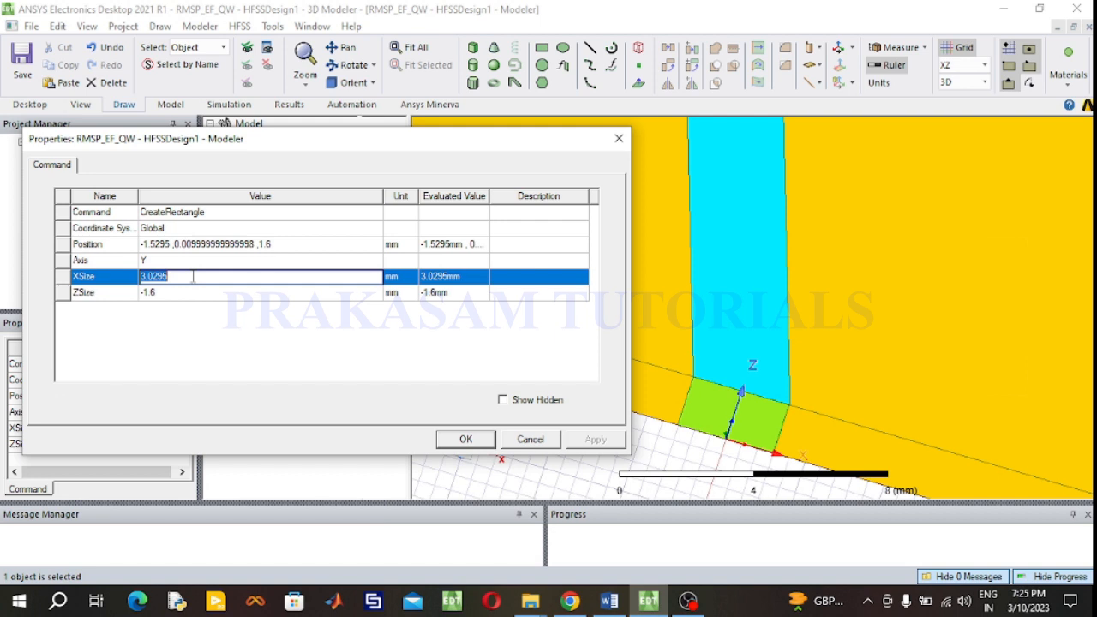
pyautogui.write('3.')
pyautogui.click(290, 247)
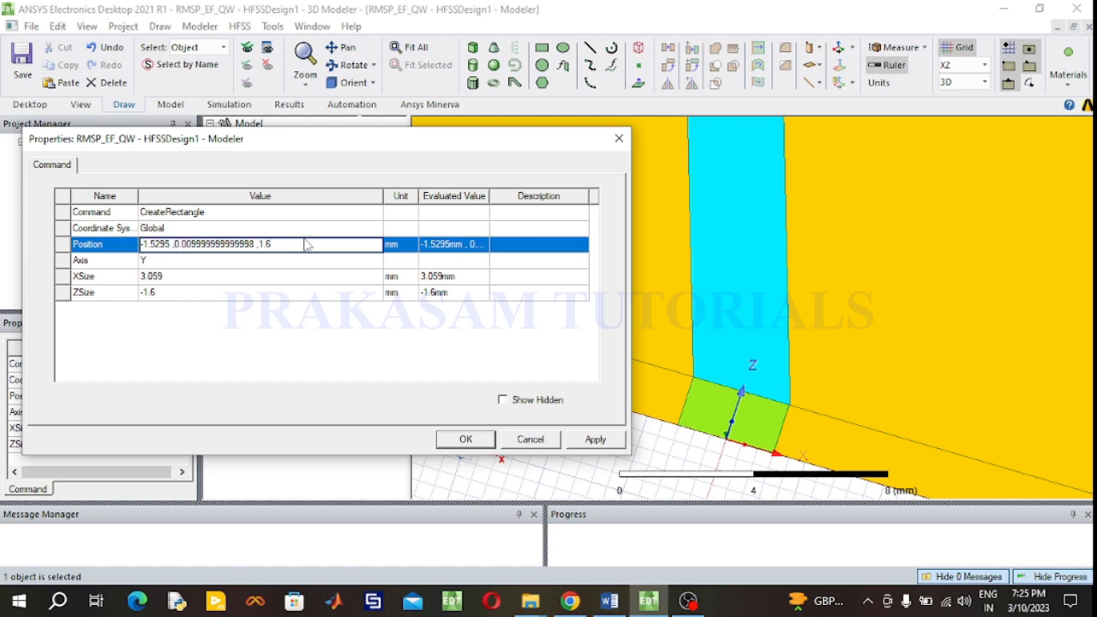
pyautogui.write('0')
pyautogui.click(464, 439)
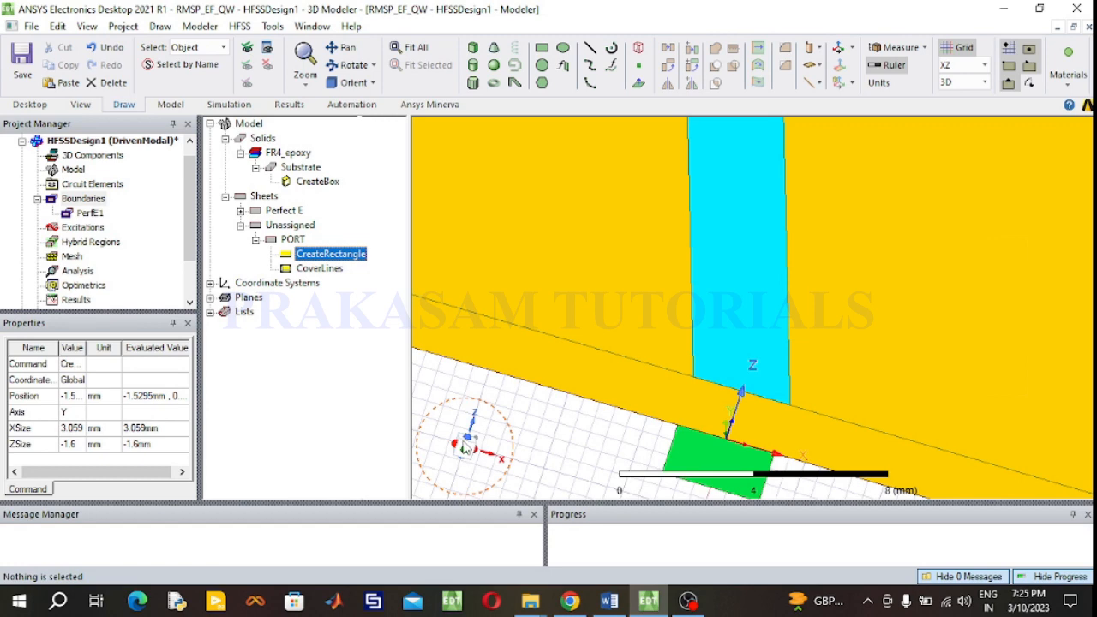
# - Set the port rectangle's Position z-value to 1.6 so it spans the substrate thickness
pyautogui.doubleClick(334, 254)
pyautogui.click(299, 247)
pyautogui.click(297, 244)
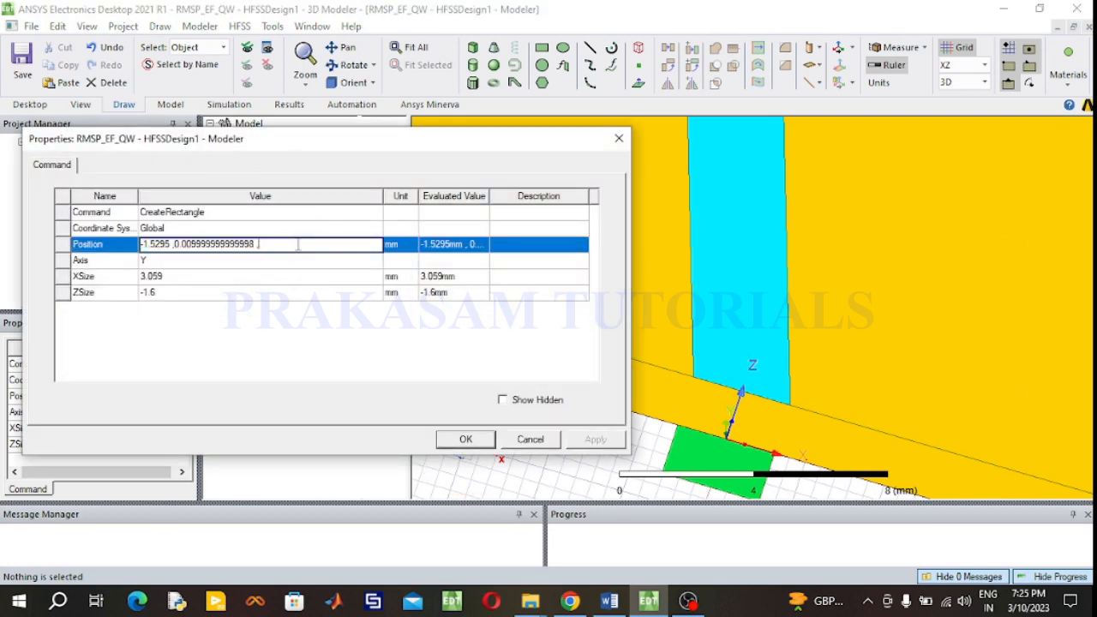
pyautogui.write('1.6')
pyautogui.click(463, 440)
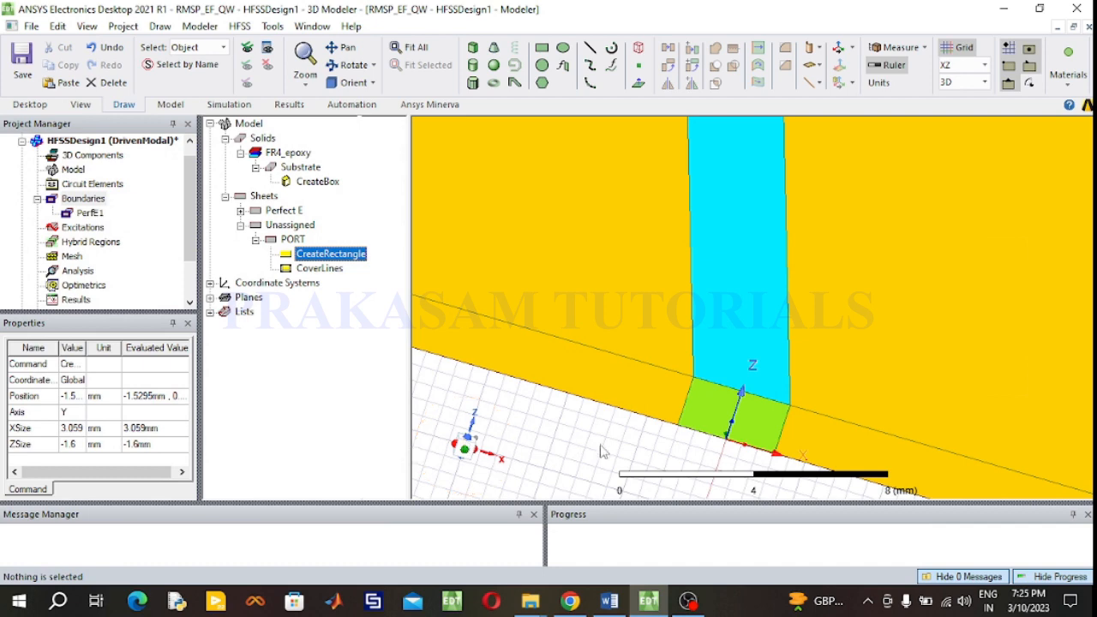
# - Assign a lumped port excitation to the PORT sheet, keeping the 50 ohm full port impedance
pyautogui.scroll(2, 705, 402)
pyautogui.scroll(-1, 716, 431)
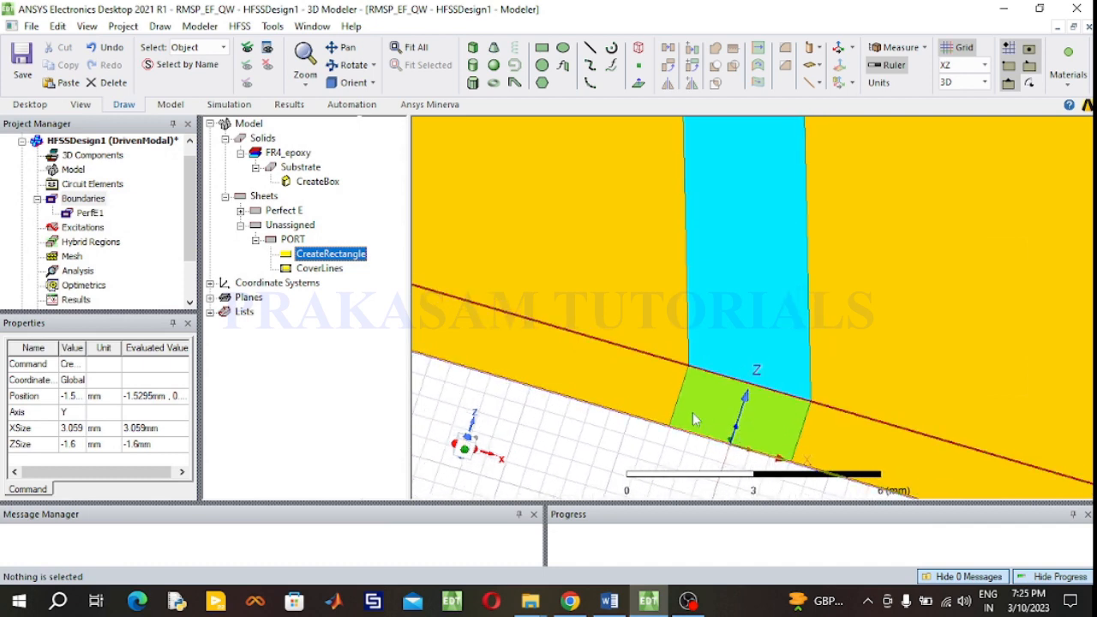
pyautogui.click(693, 410)
pyautogui.click(667, 445)
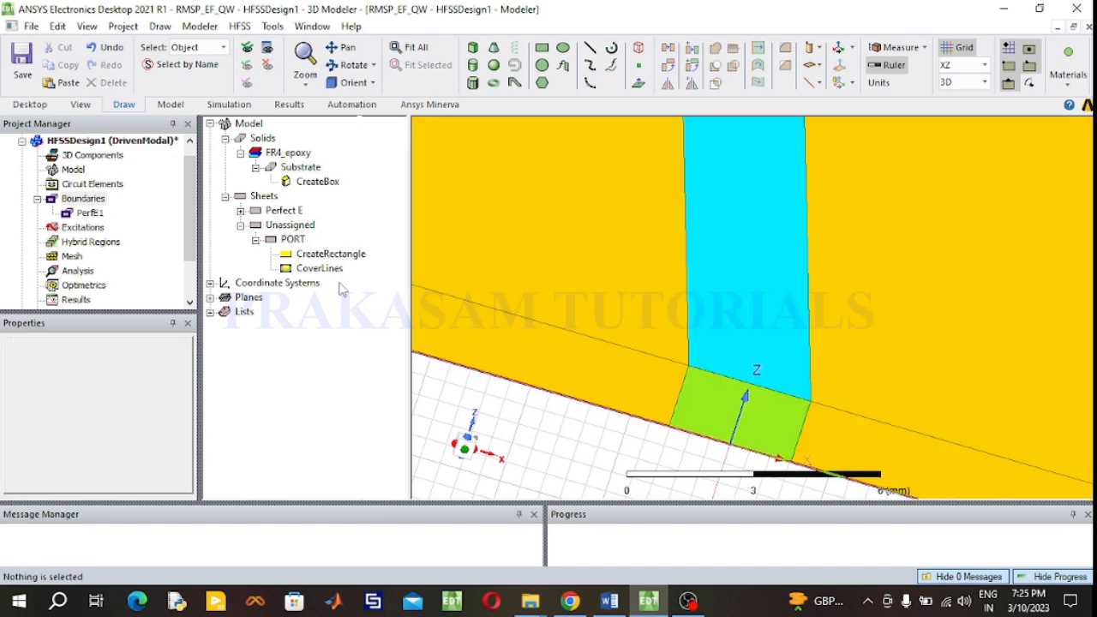
pyautogui.click(293, 240)
pyautogui.rightClick(294, 244)
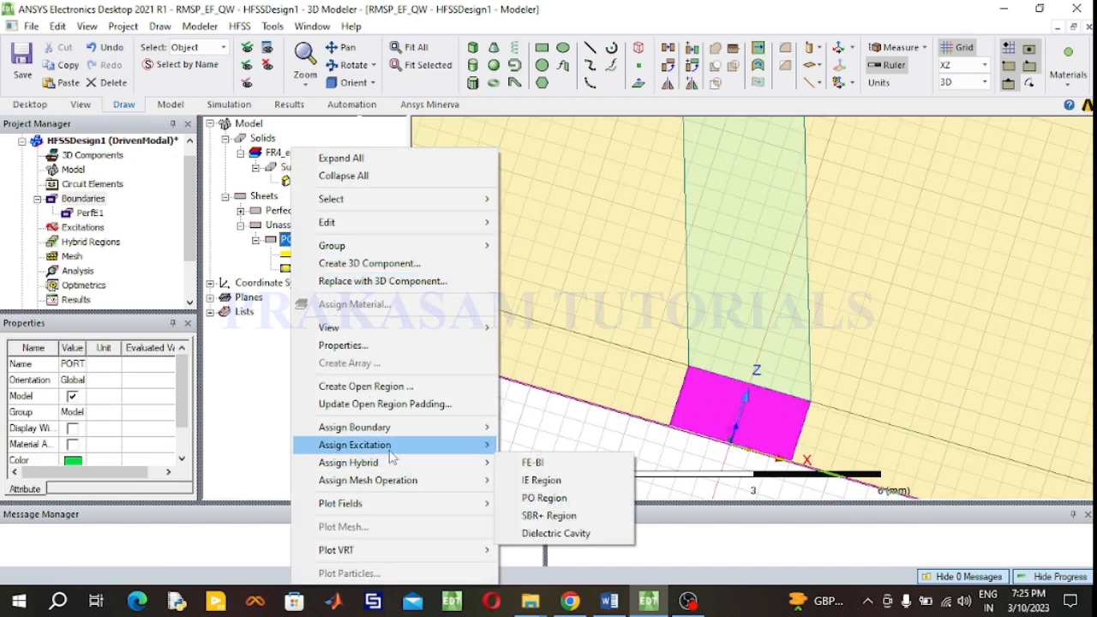
pyautogui.moveTo(433, 455)
pyautogui.click(553, 286)
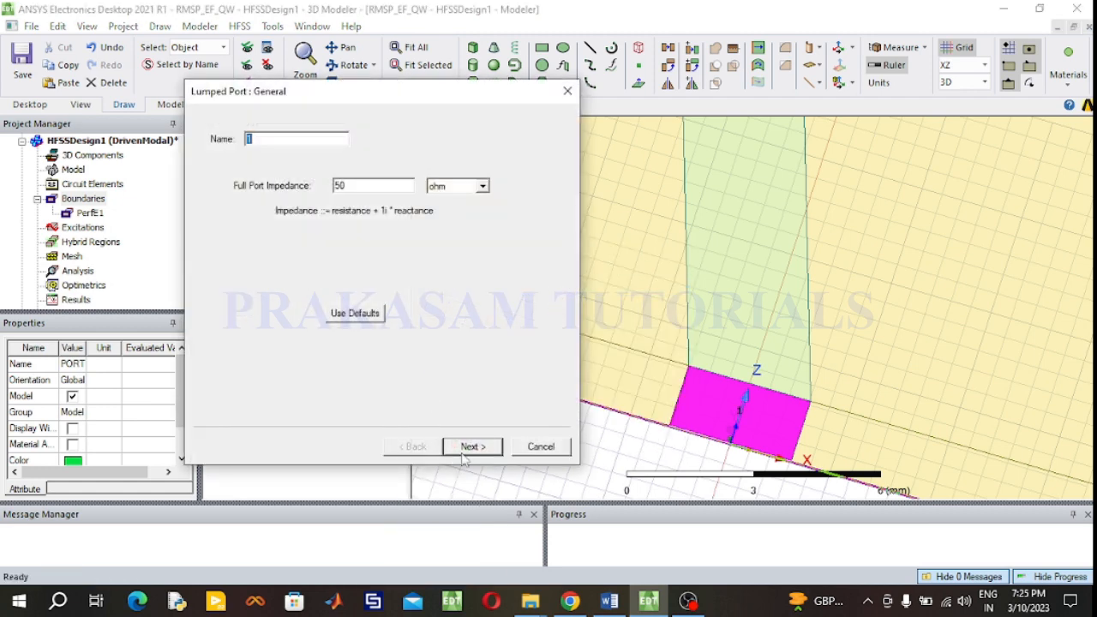
pyautogui.click(471, 446)
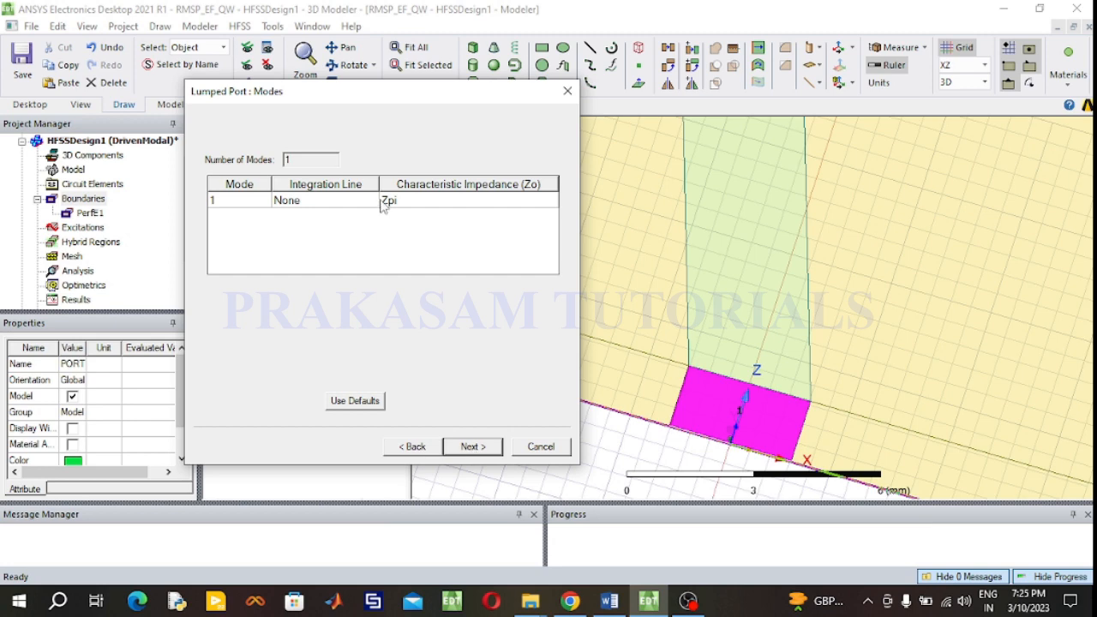
# - Define the port's integration line from the ground edge up to the feed line and finish the lumped port
pyautogui.click(367, 202)
pyautogui.click(338, 230)
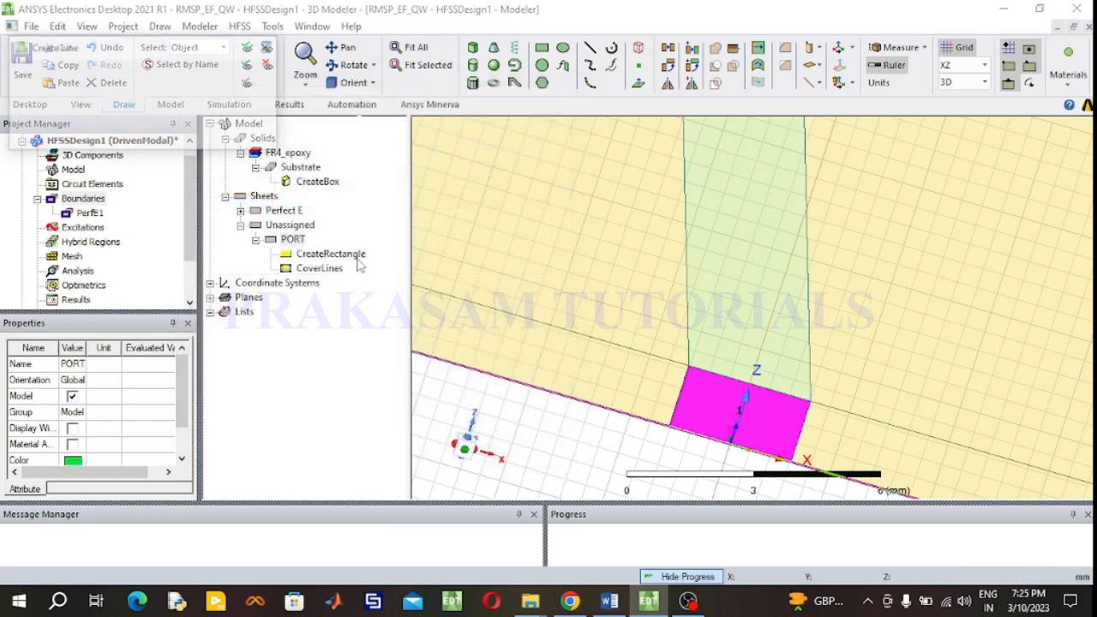
pyautogui.click(728, 450)
pyautogui.doubleClick(751, 381)
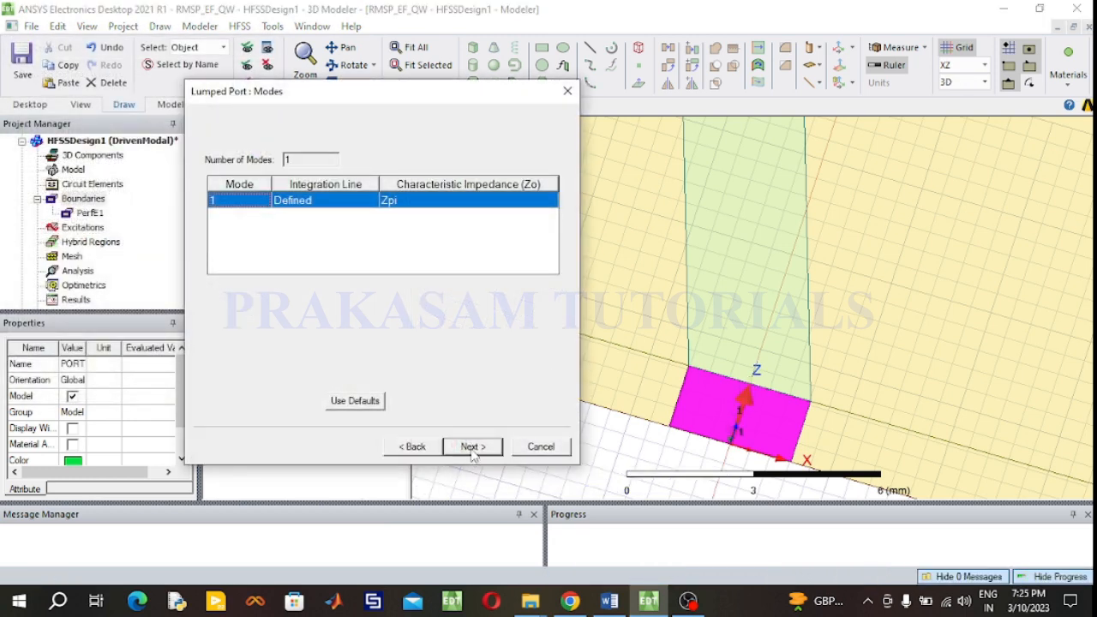
pyautogui.click(473, 449)
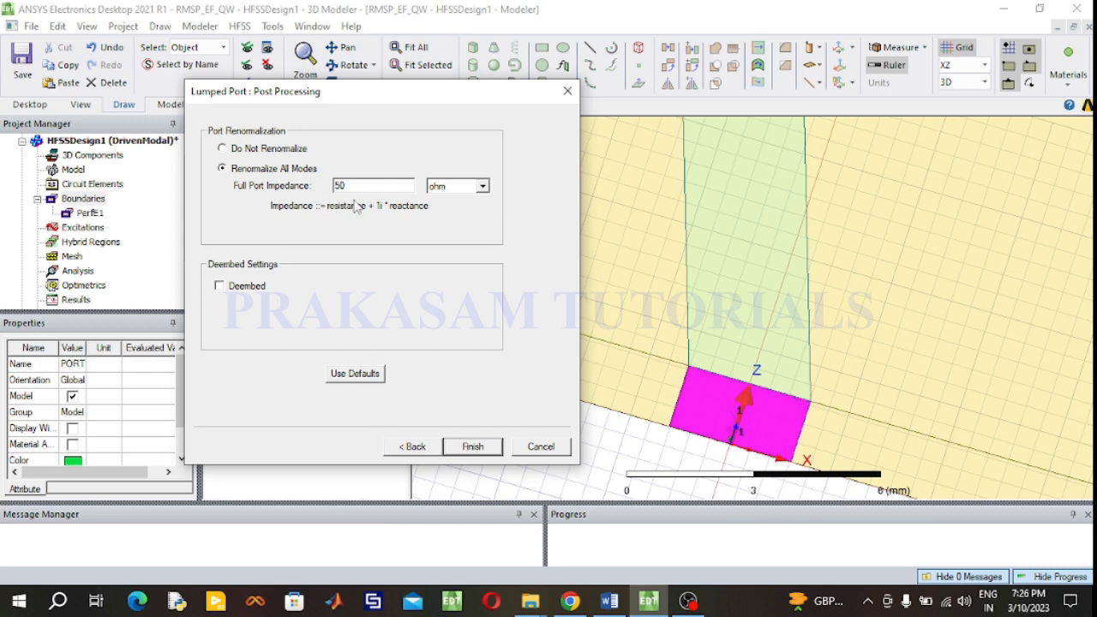
pyautogui.click(472, 447)
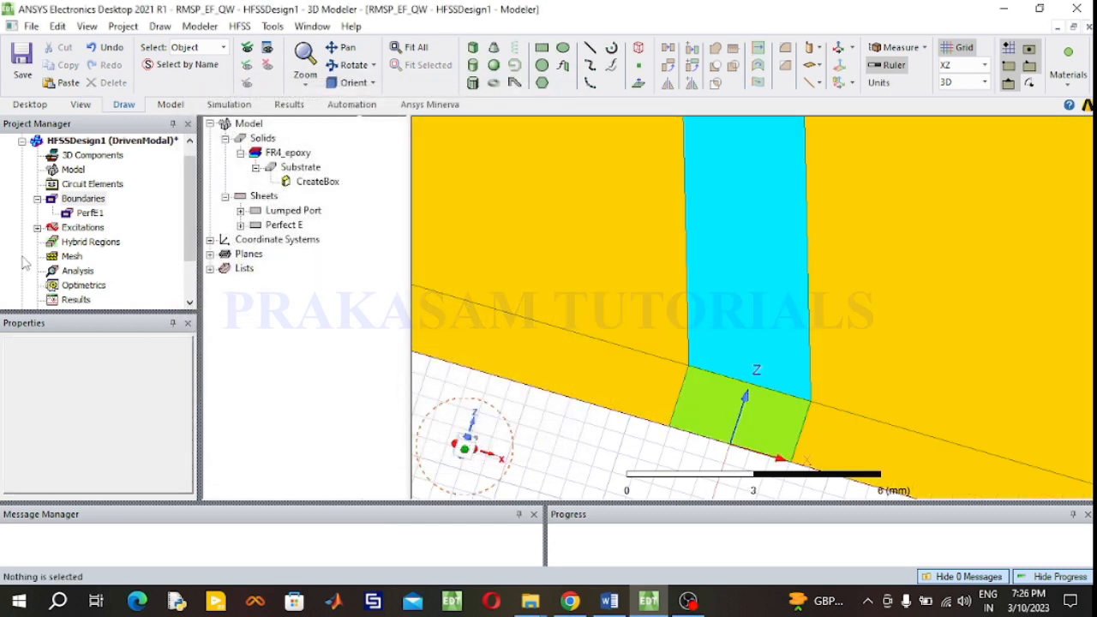
# - Switch the working grid plane to XY and fit and rotate the view to show the whole antenna
pyautogui.click(37, 227)
pyautogui.click(79, 242)
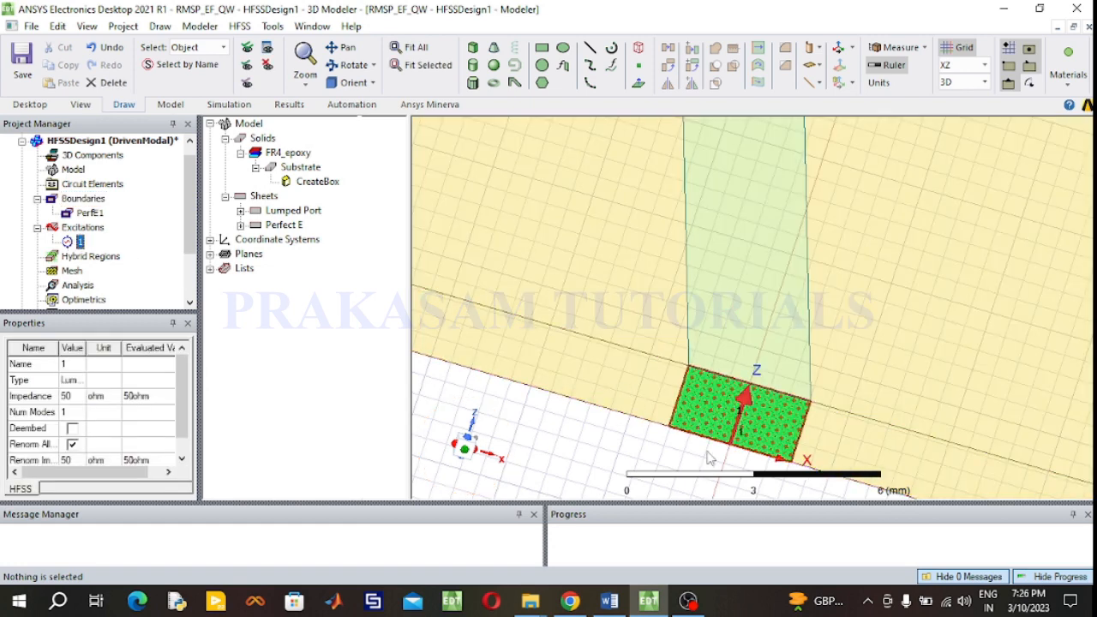
pyautogui.click(985, 66)
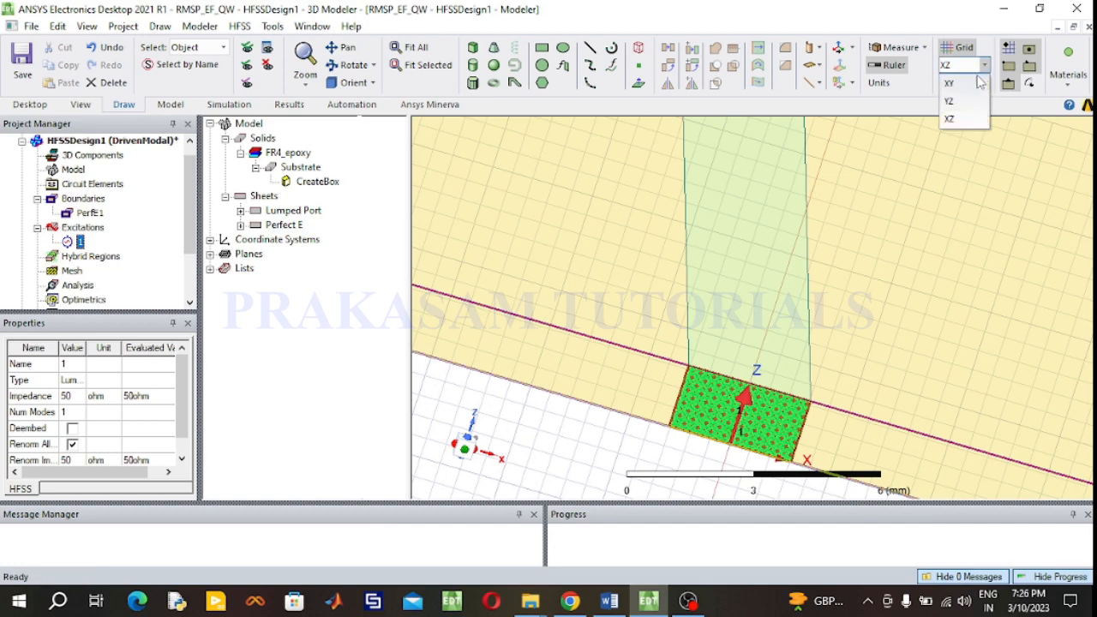
pyautogui.click(959, 83)
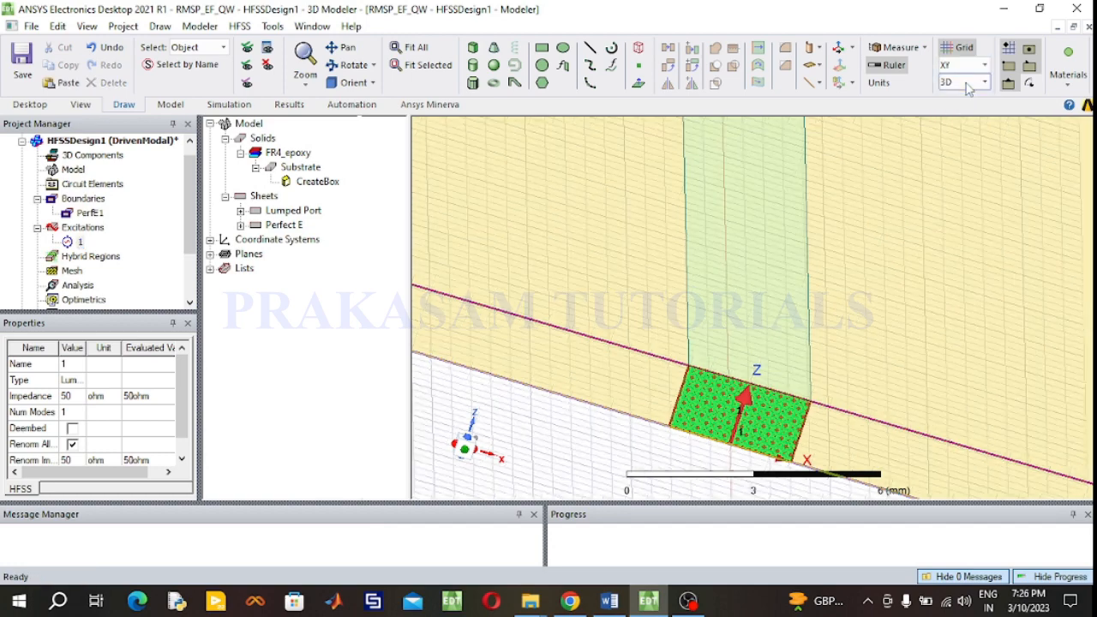
pyautogui.click(428, 49)
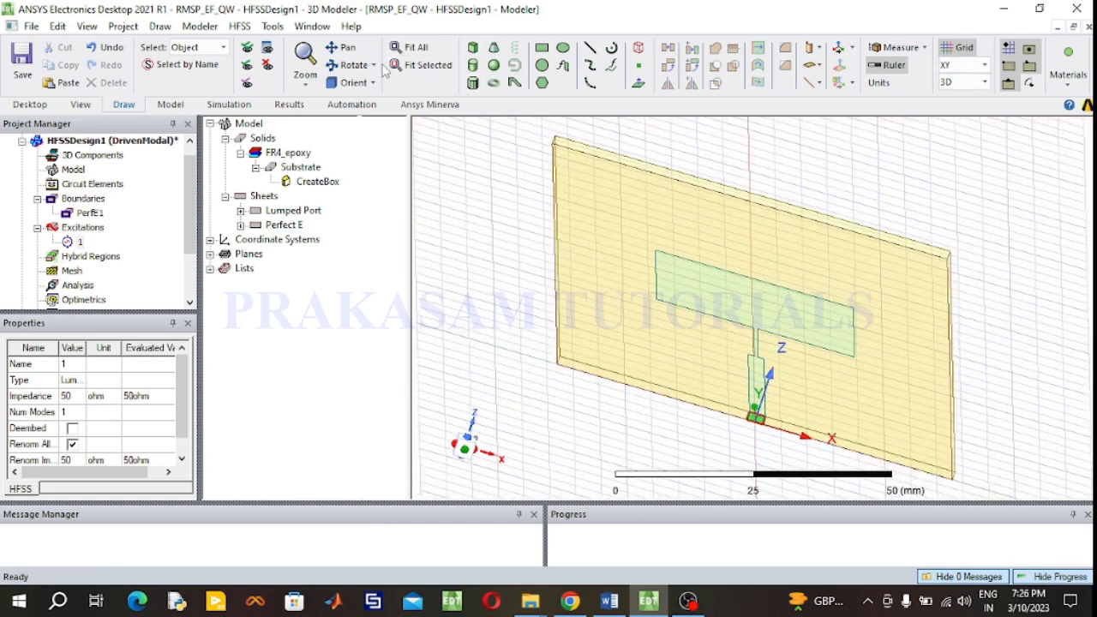
pyautogui.click(354, 65)
pyautogui.moveTo(574, 234)
pyautogui.mouseDown()
pyautogui.moveTo(644, 355)
pyautogui.moveTo(619, 336)
pyautogui.moveTo(620, 354)
pyautogui.mouseUp()
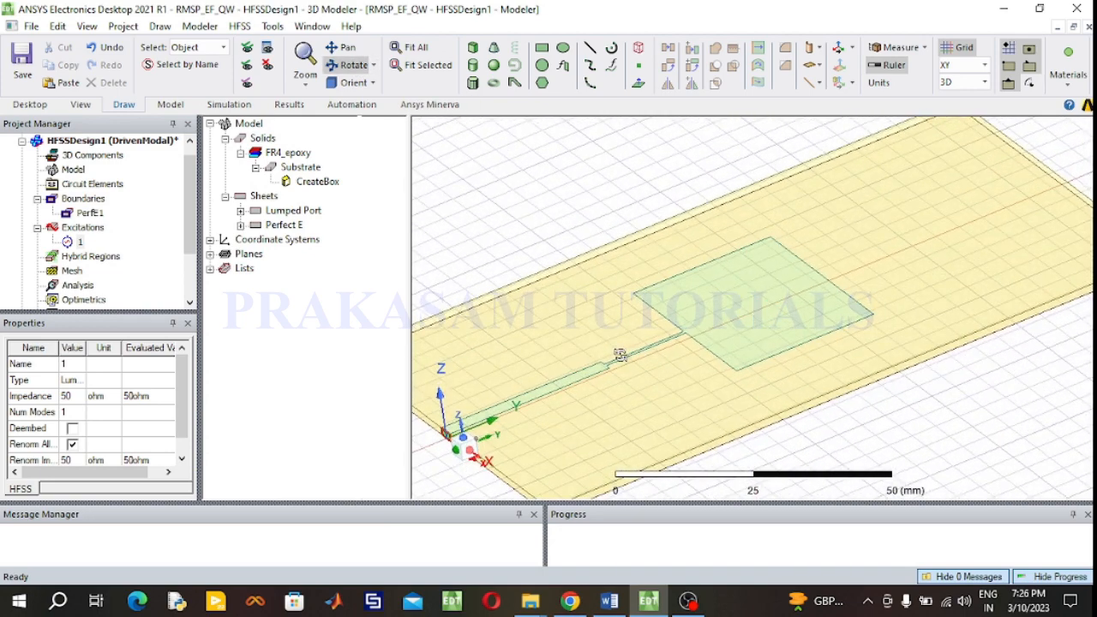
pyautogui.click(353, 68)
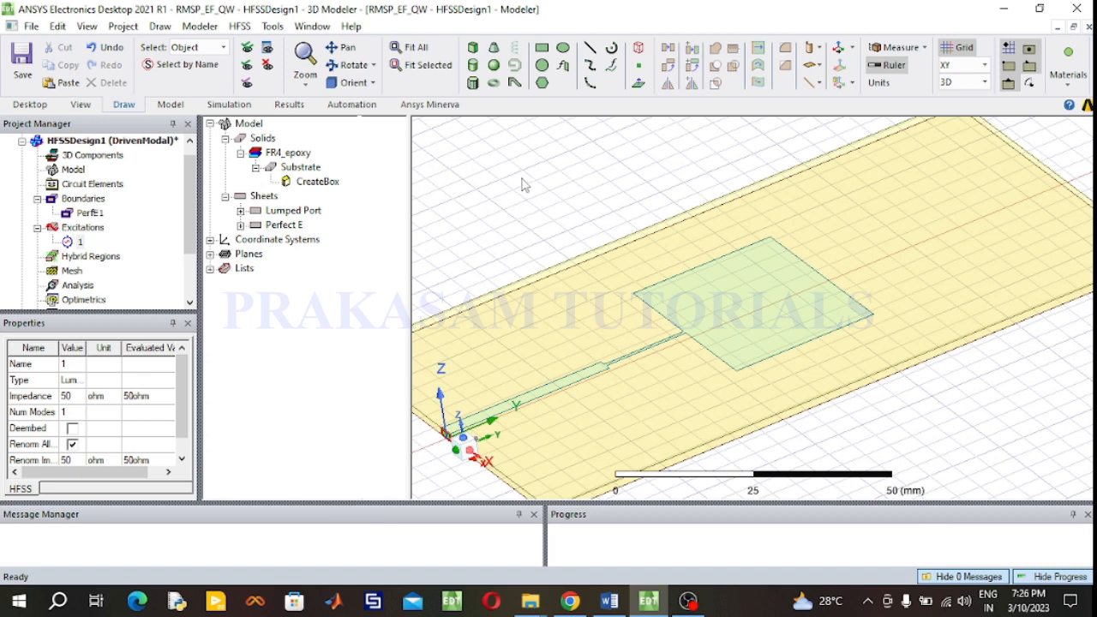
# - Create an open region with a Radiation boundary at an operating frequency of 2.4 GHz around the antenna
pyautogui.click(239, 26)
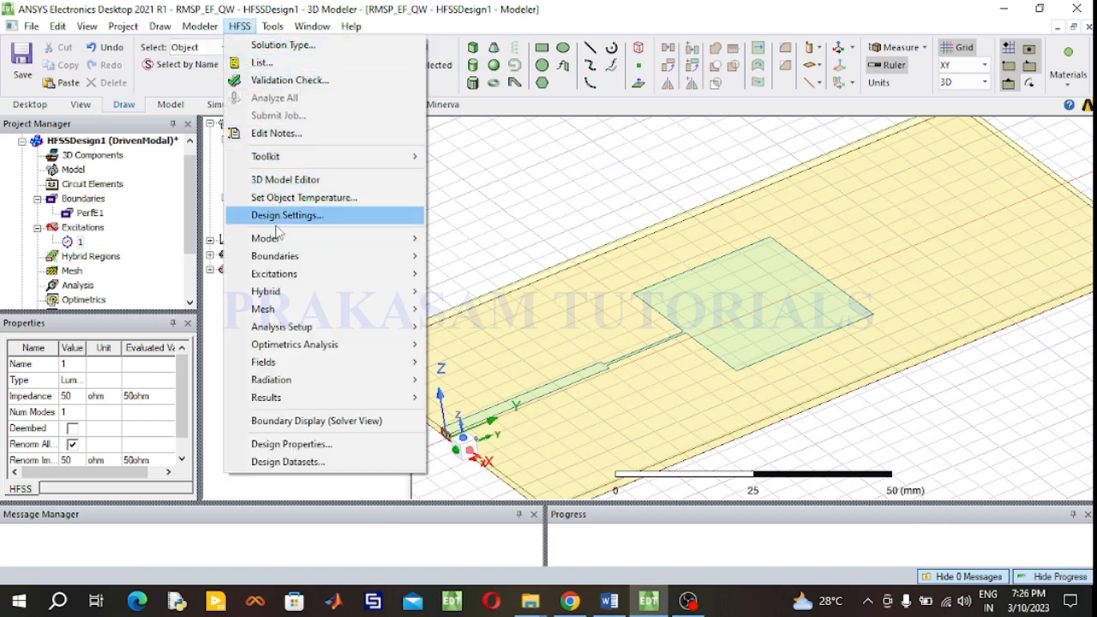
pyautogui.moveTo(279, 246)
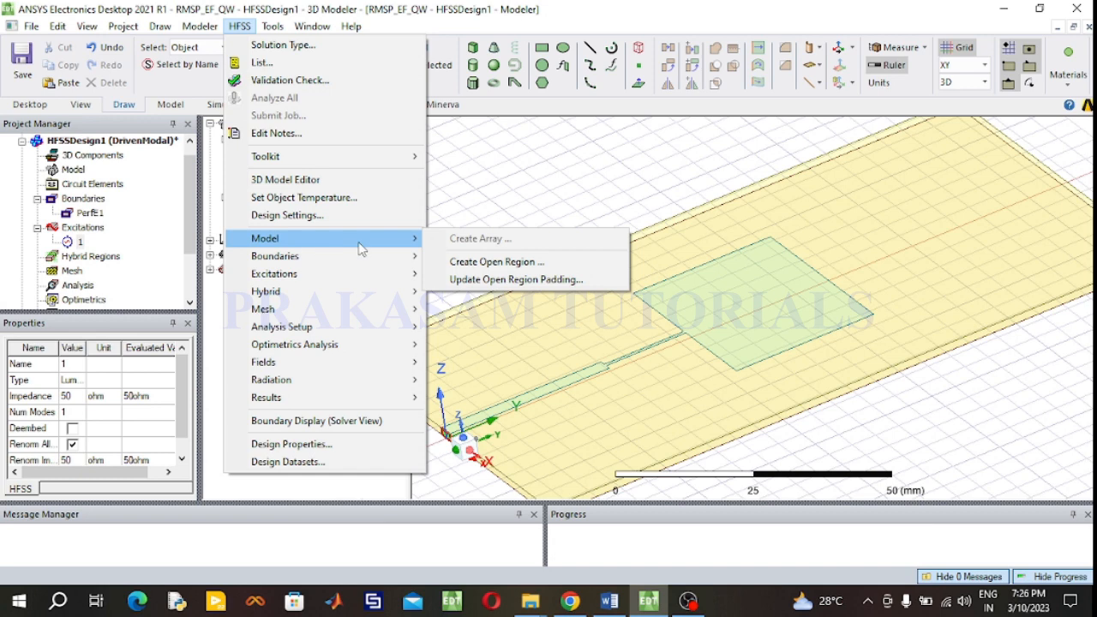
pyautogui.click(467, 264)
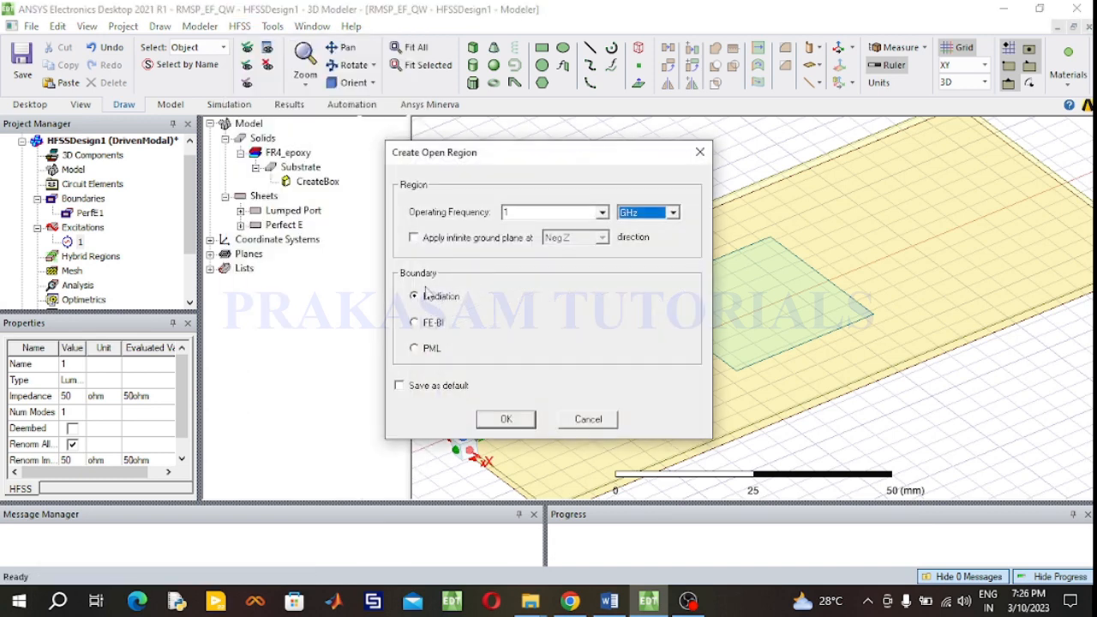
pyautogui.doubleClick(507, 213)
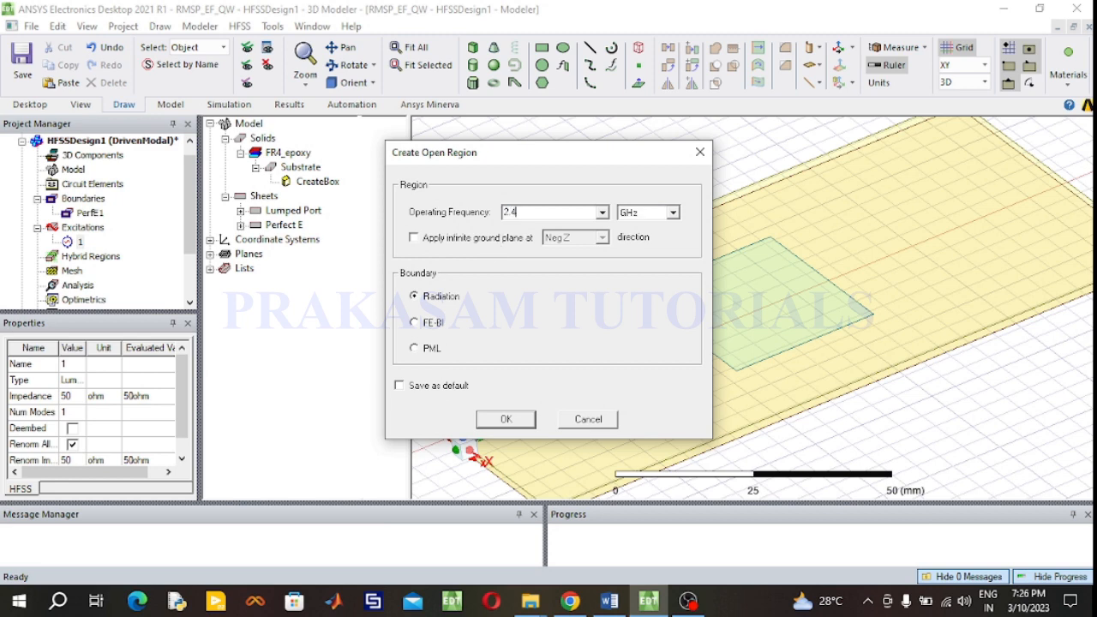
pyautogui.click(506, 419)
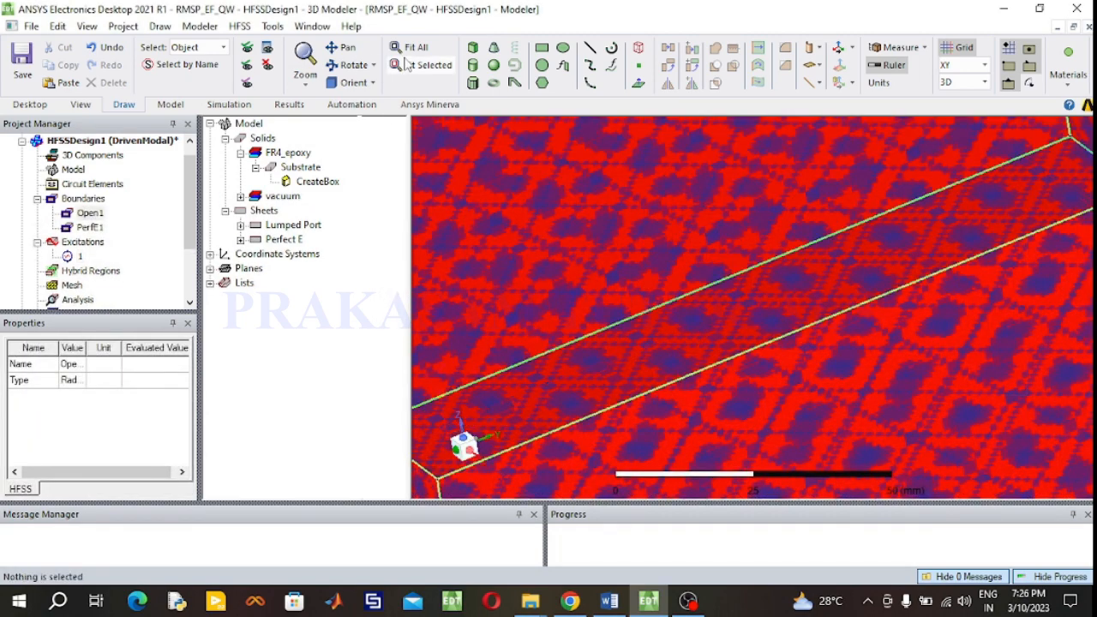
pyautogui.click(414, 48)
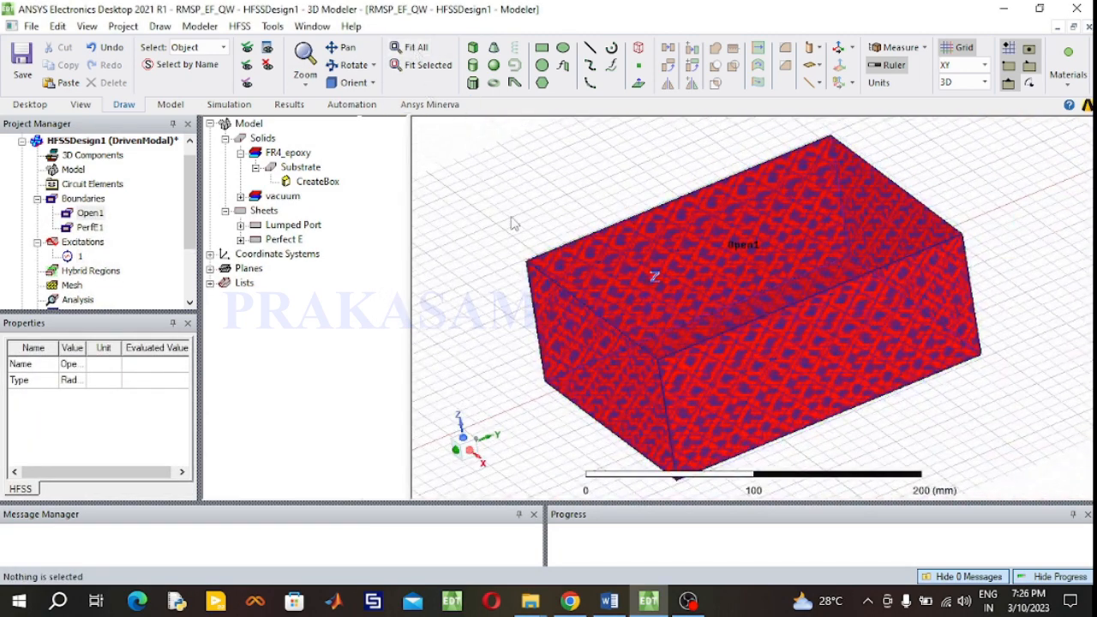
pyautogui.click(576, 350)
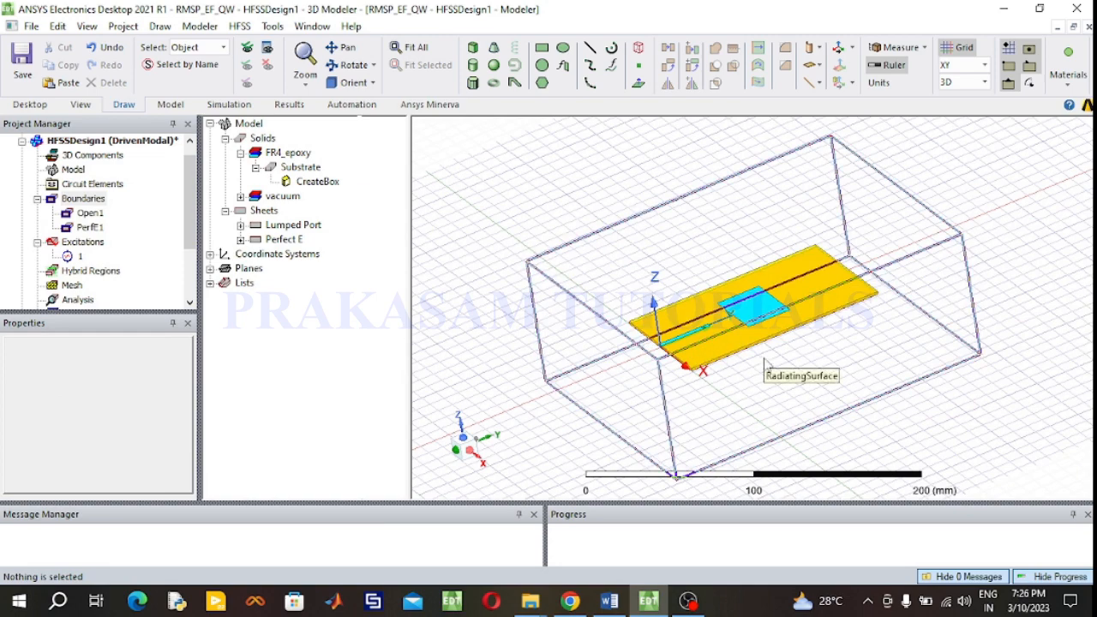
# - Inspect the Perfect E and Open1 boundaries in the project tree
pyautogui.click(89, 227)
pyautogui.click(89, 213)
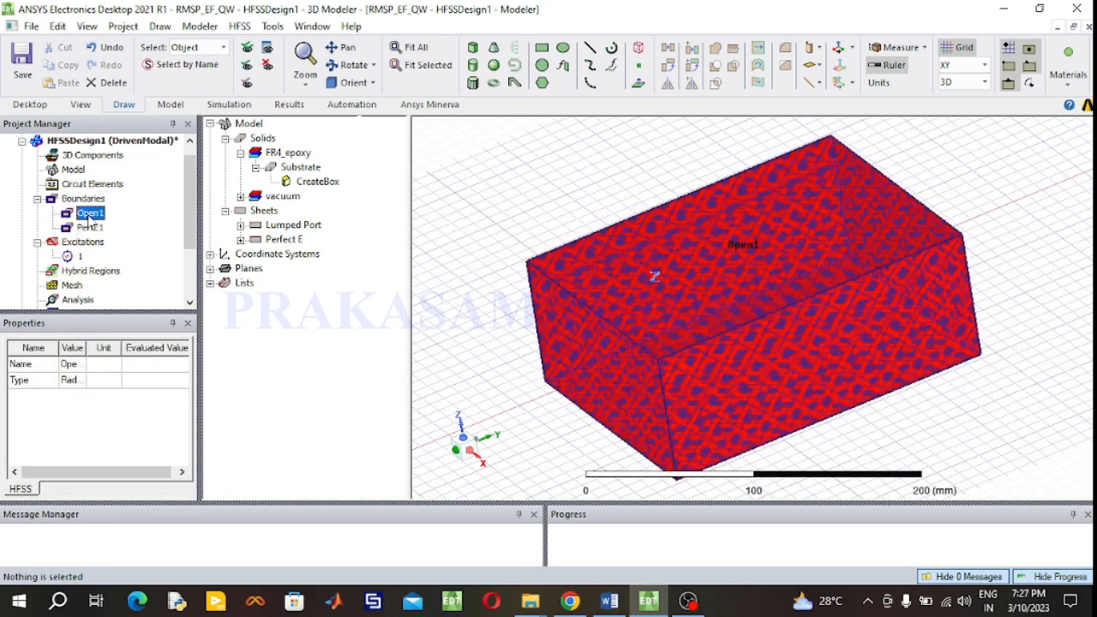
pyautogui.click(446, 278)
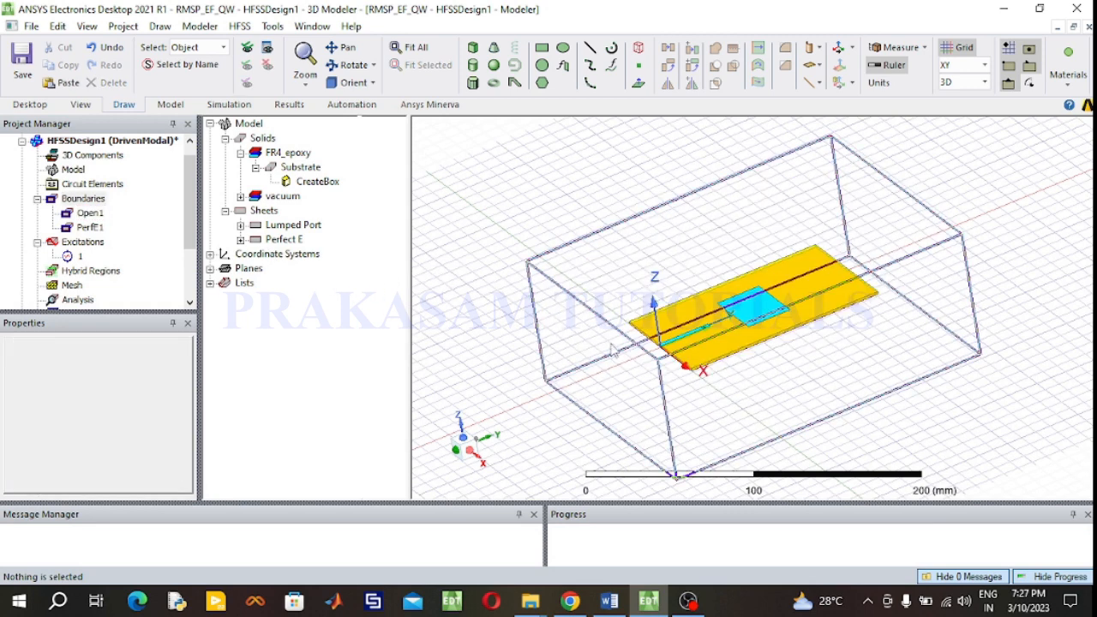
# - Set the RadiatingSurface region's material to air using the material search
pyautogui.click(240, 196)
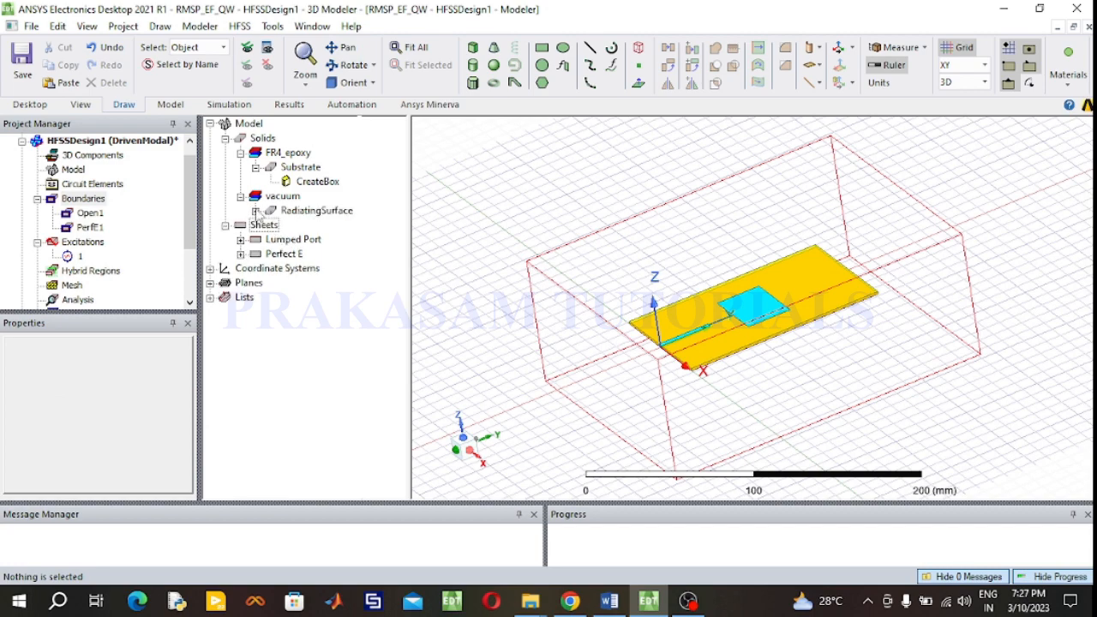
pyautogui.click(256, 211)
pyautogui.doubleClick(306, 212)
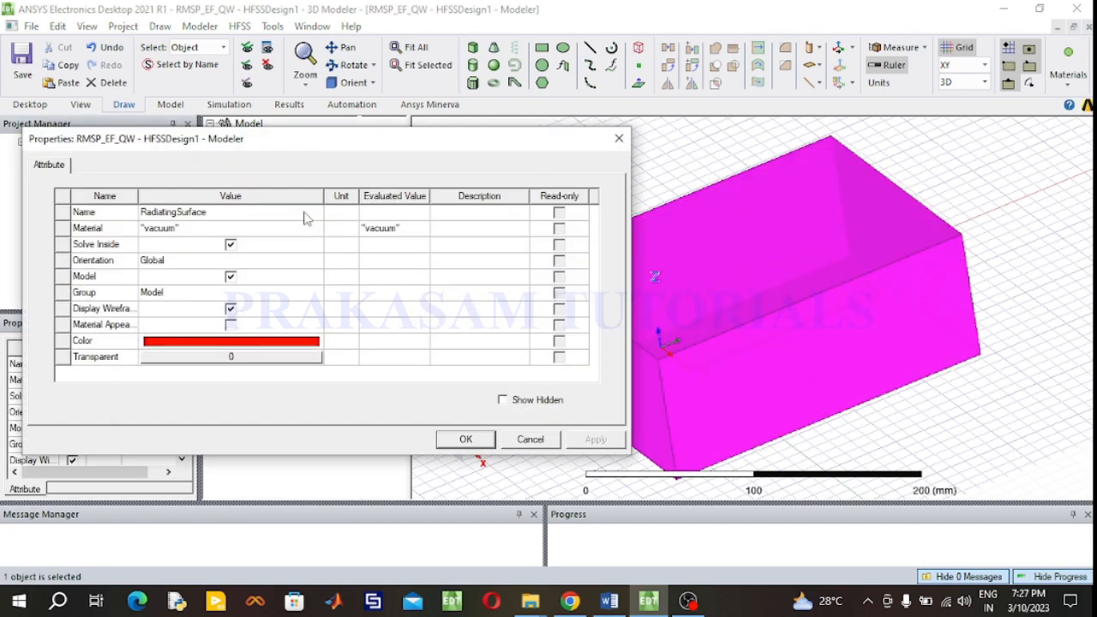
pyautogui.click(231, 229)
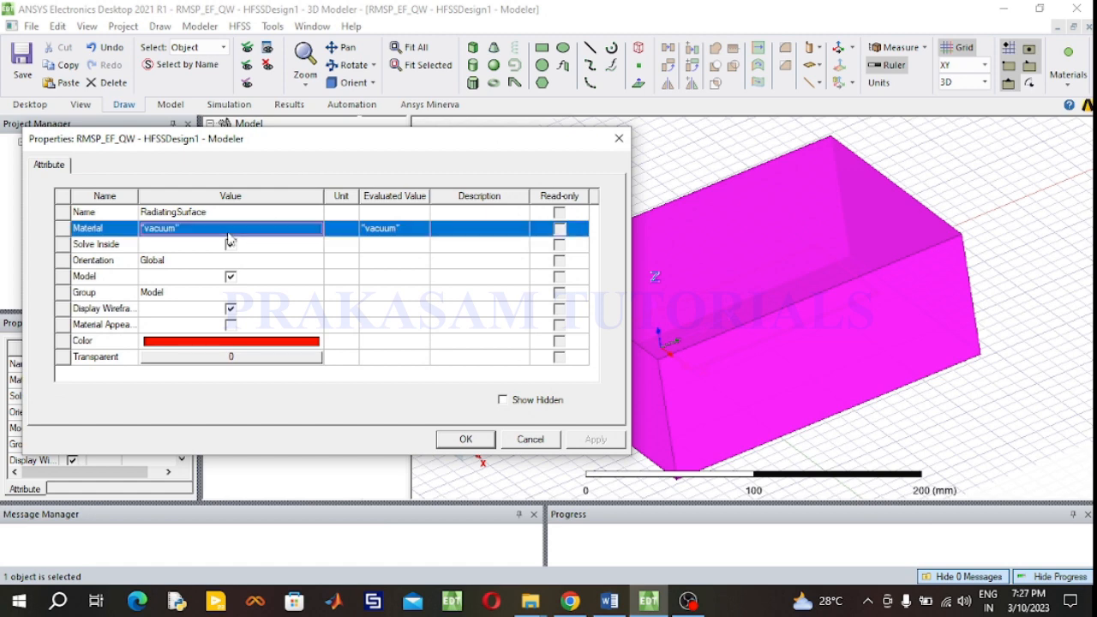
pyautogui.click(231, 229)
pyautogui.click(178, 244)
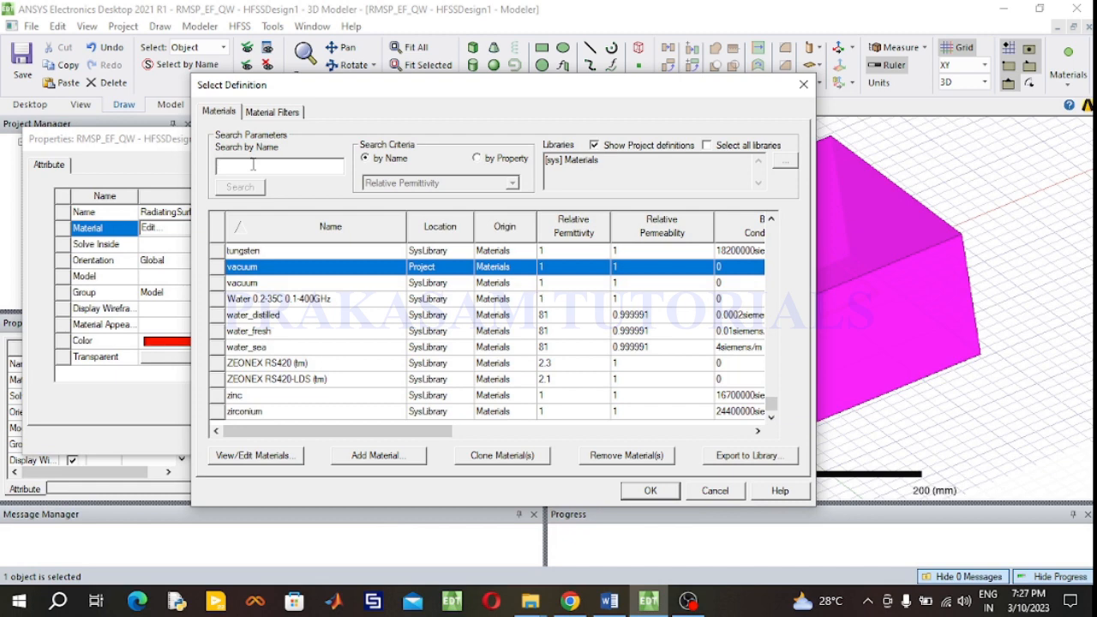
pyautogui.click(251, 167)
pyautogui.write('air')
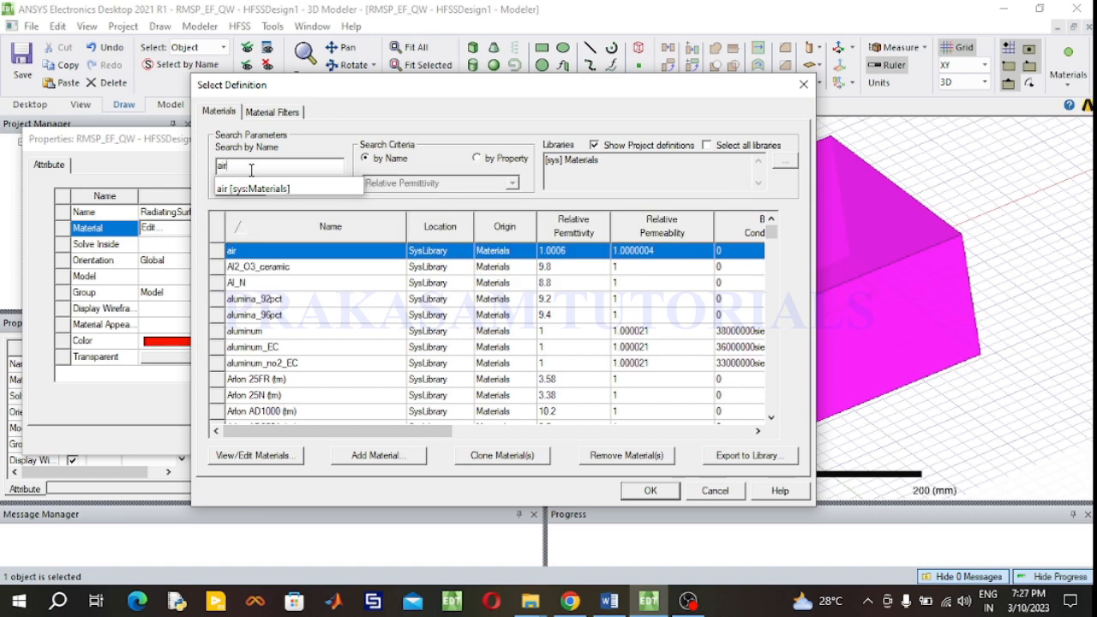
pyautogui.press('Return')
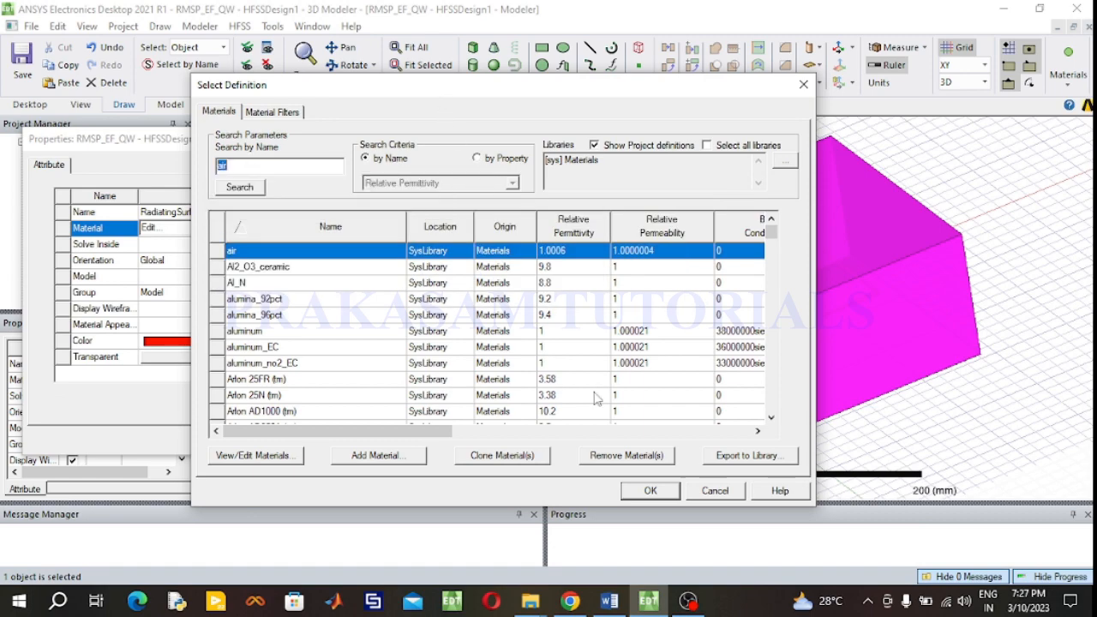
pyautogui.click(649, 495)
pyautogui.click(469, 439)
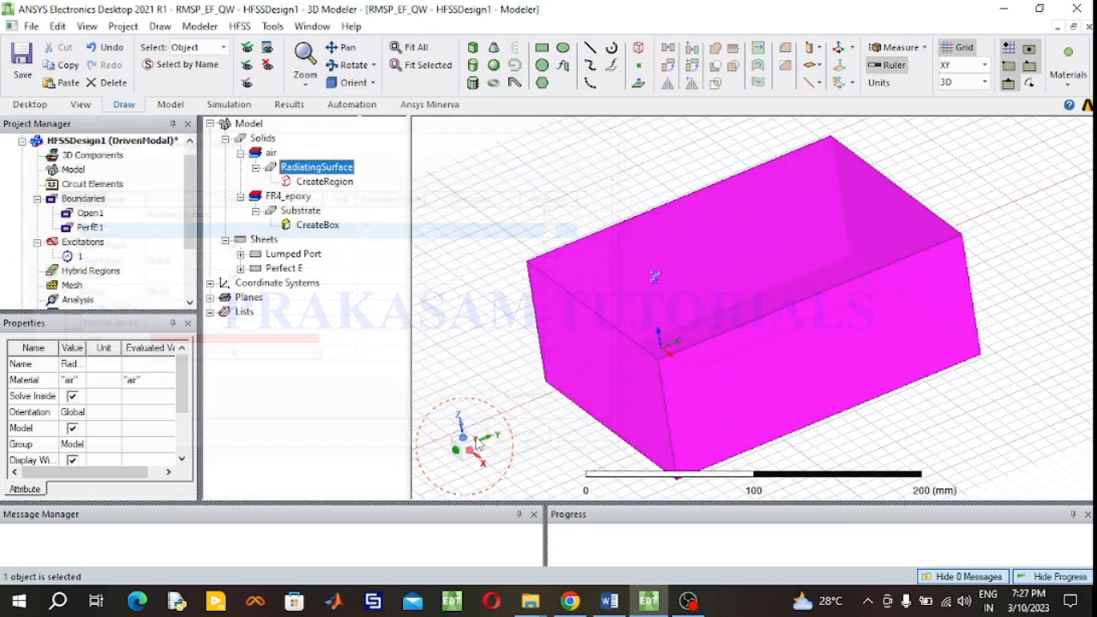
pyautogui.click(486, 248)
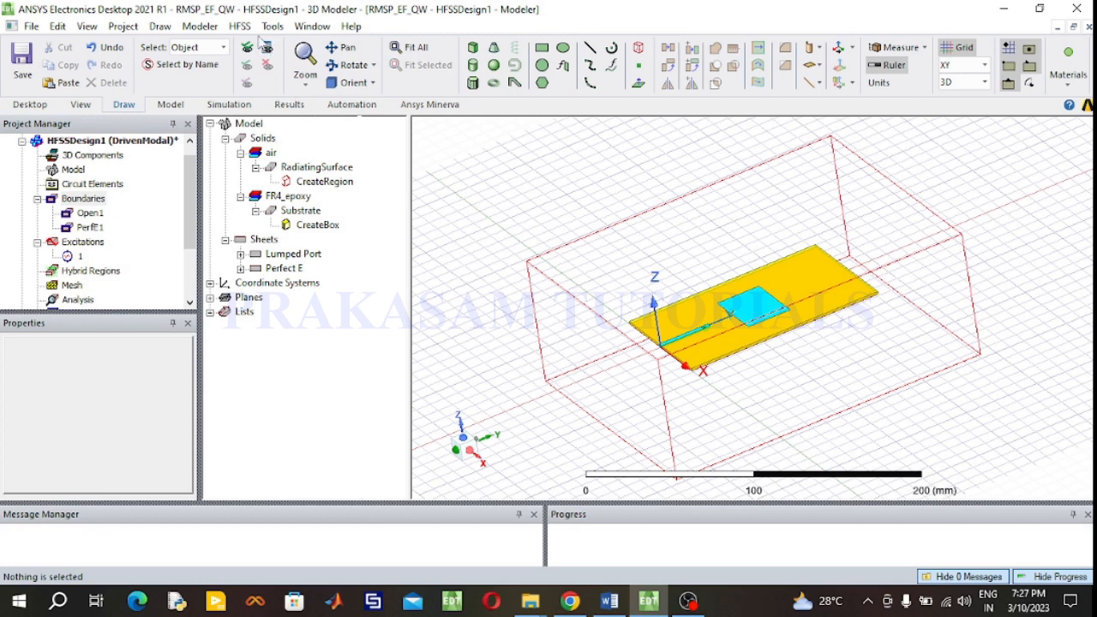
# - Add an advanced solution setup with a 2.4 GHz solution frequency and 12 maximum passes
pyautogui.click(227, 105)
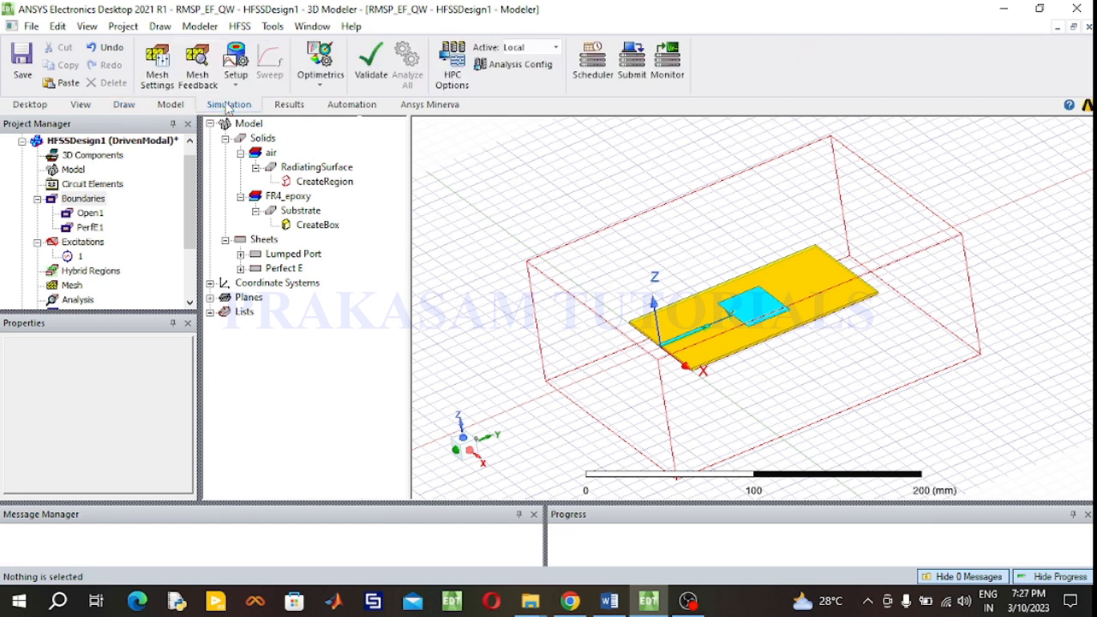
pyautogui.click(239, 26)
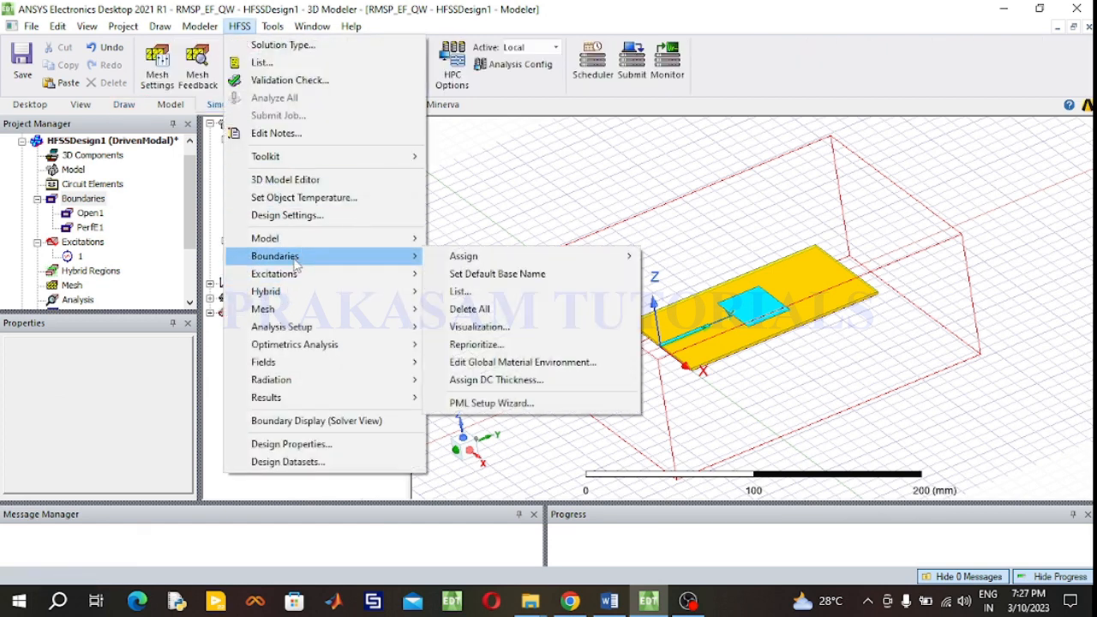
pyautogui.moveTo(382, 335)
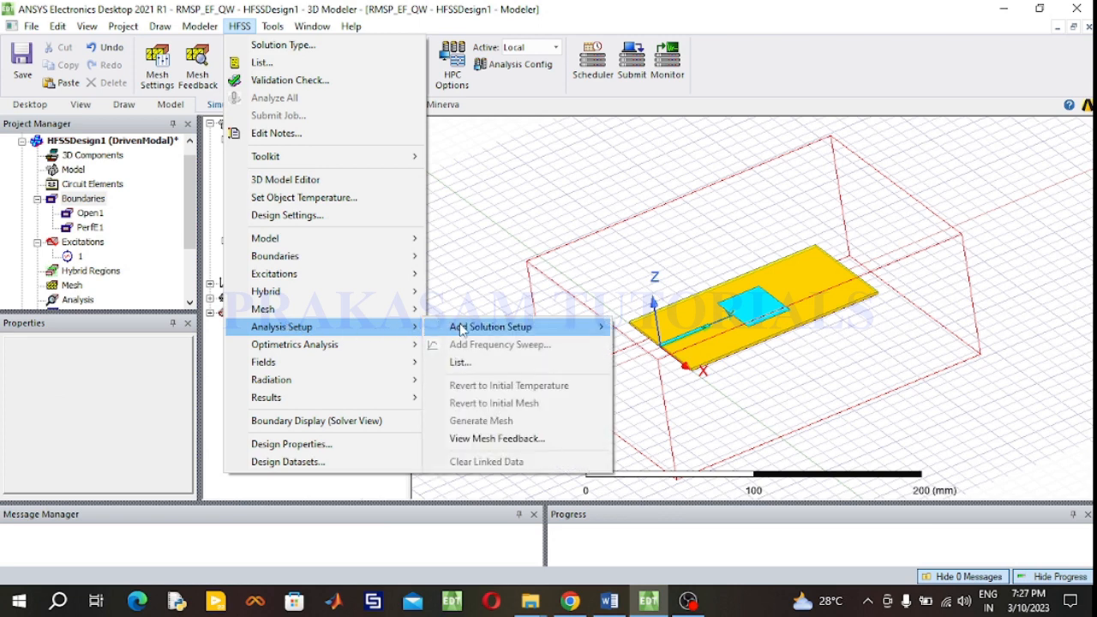
pyautogui.moveTo(480, 334)
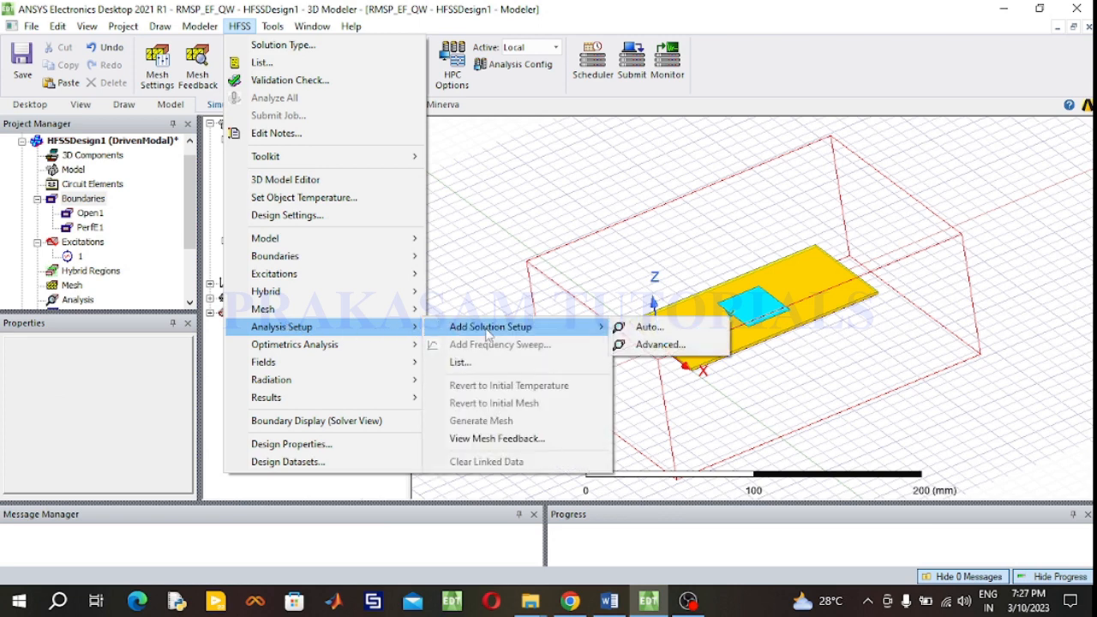
pyautogui.click(659, 345)
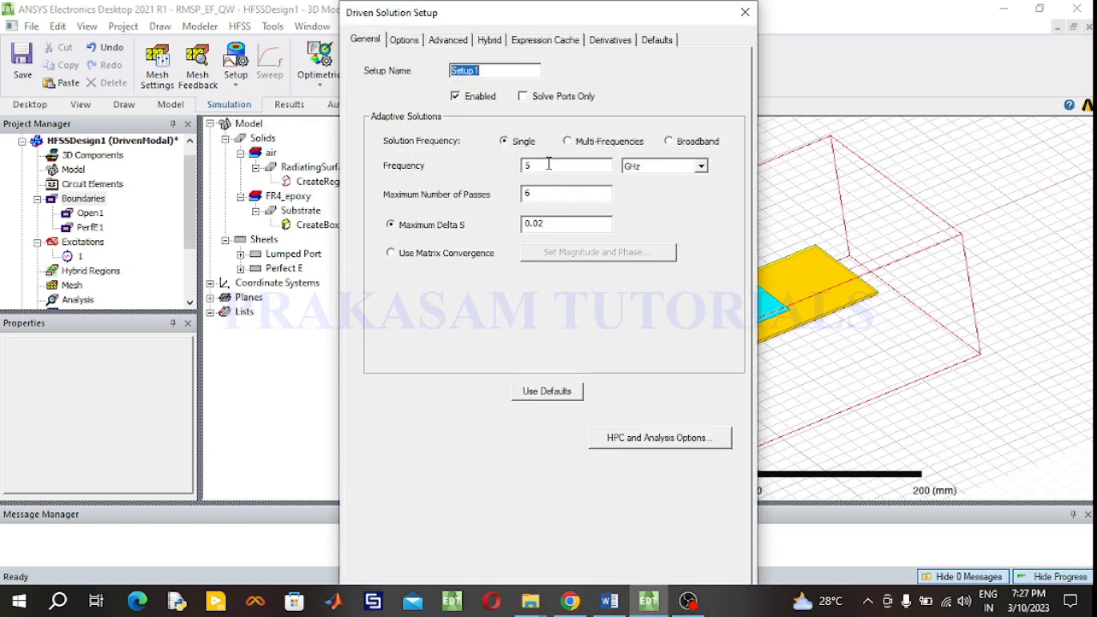
pyautogui.doubleClick(548, 166)
pyautogui.write('2.4')
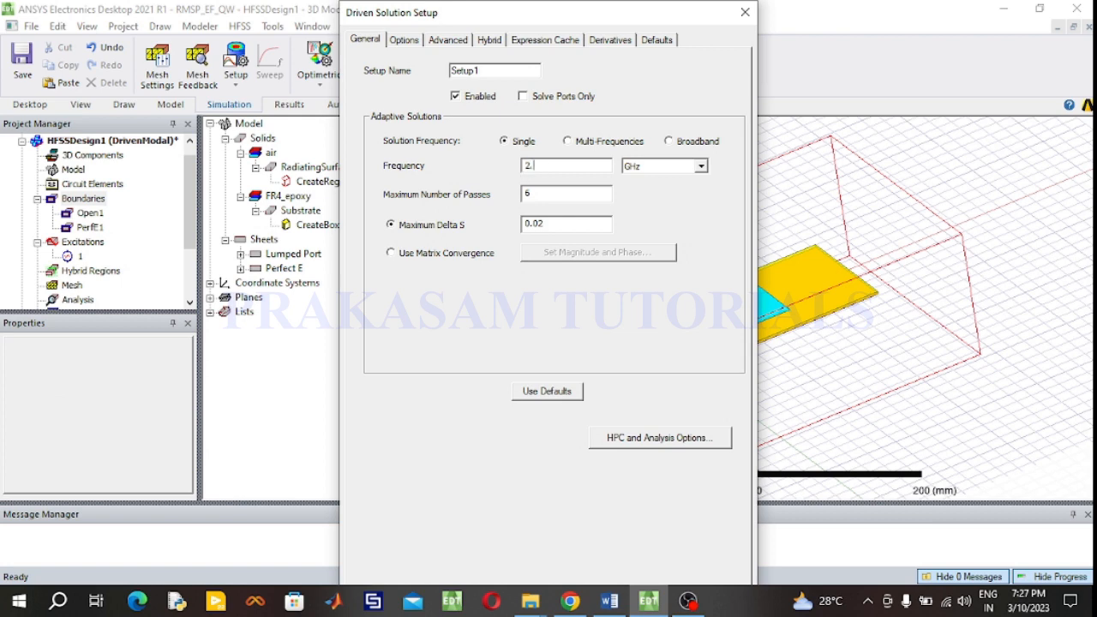
pyautogui.doubleClick(537, 195)
pyautogui.write('12')
pyautogui.press('Return')
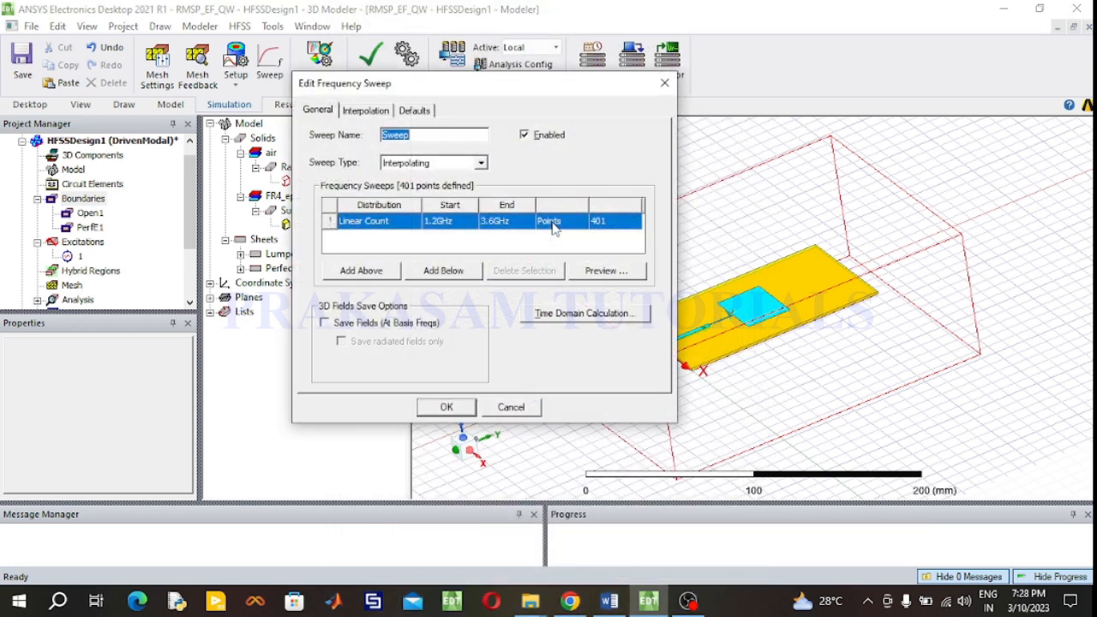
# - Configure a Fast frequency sweep from 1 GHz to 4 GHz with 101 points
pyautogui.click(480, 164)
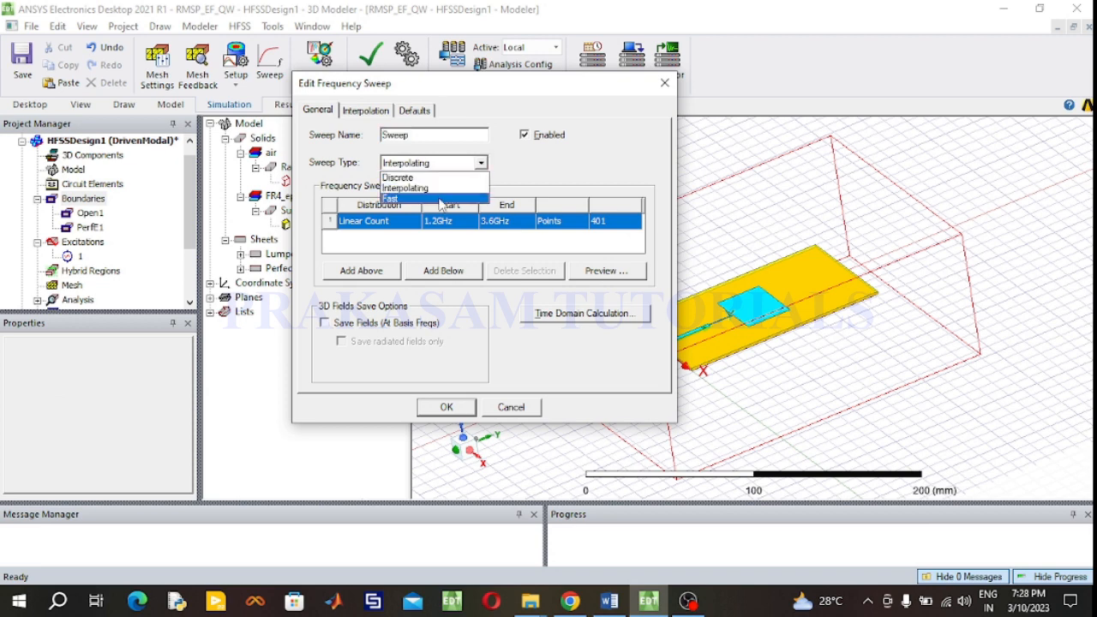
pyautogui.click(439, 199)
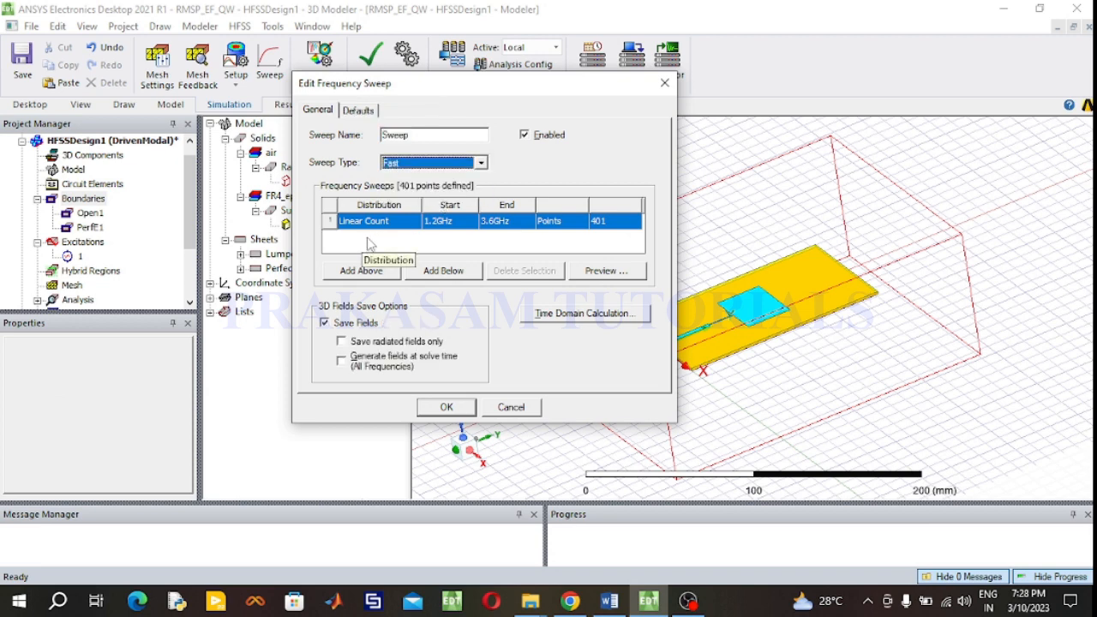
pyautogui.click(439, 222)
pyautogui.moveTo(436, 221); pyautogui.dragTo(425, 227)
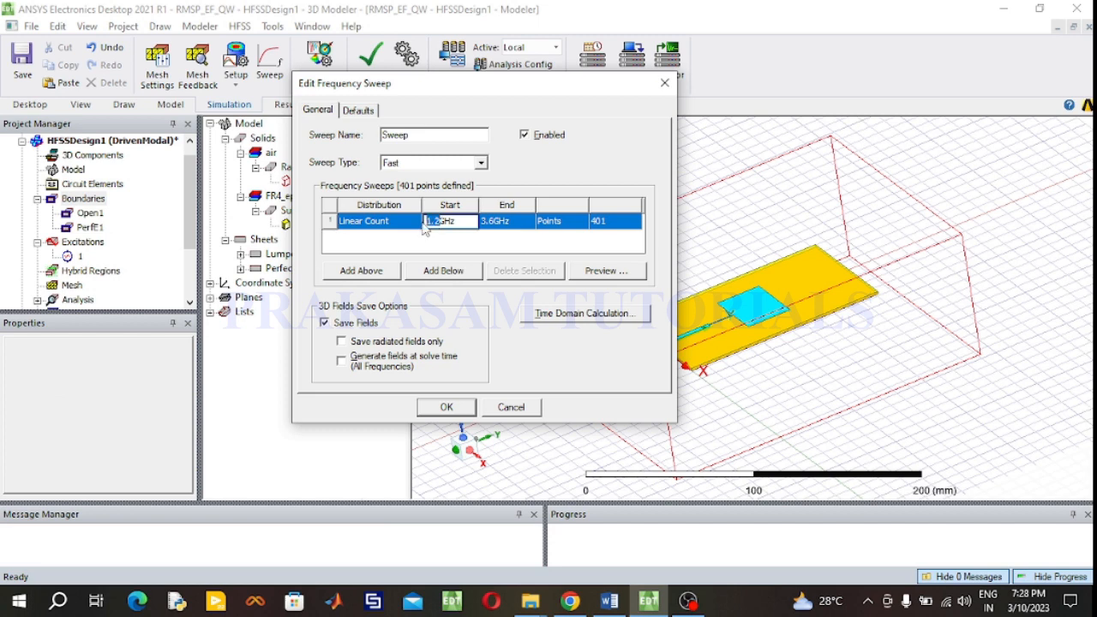
pyautogui.write('1')
pyautogui.click(497, 221)
pyautogui.moveTo(497, 221); pyautogui.dragTo(478, 223)
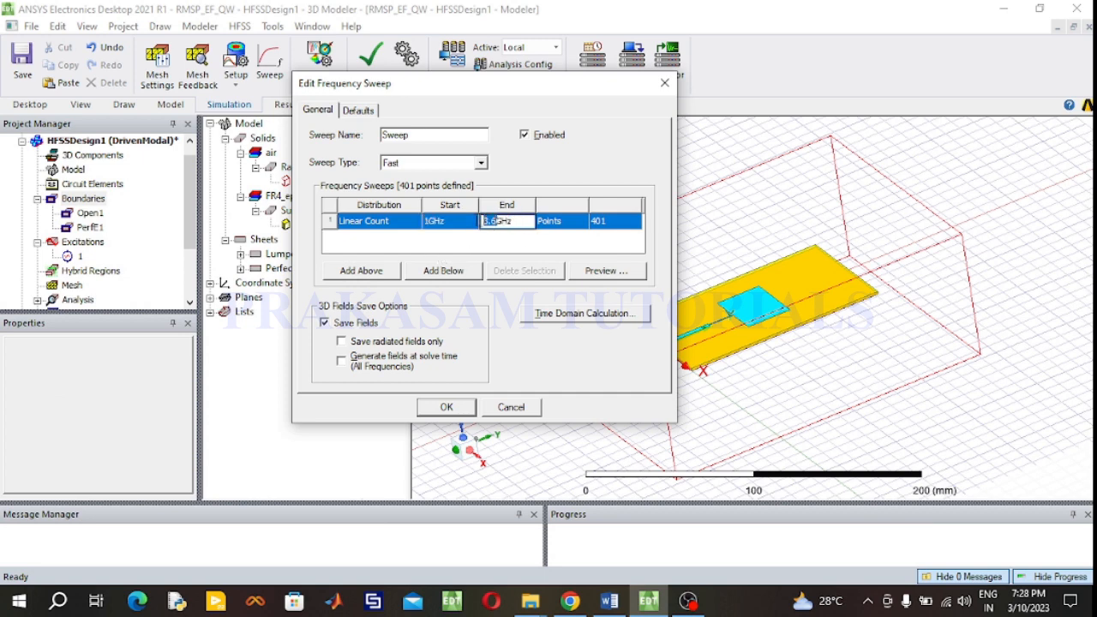
pyautogui.write('4')
pyautogui.click(628, 229)
pyautogui.click(626, 225)
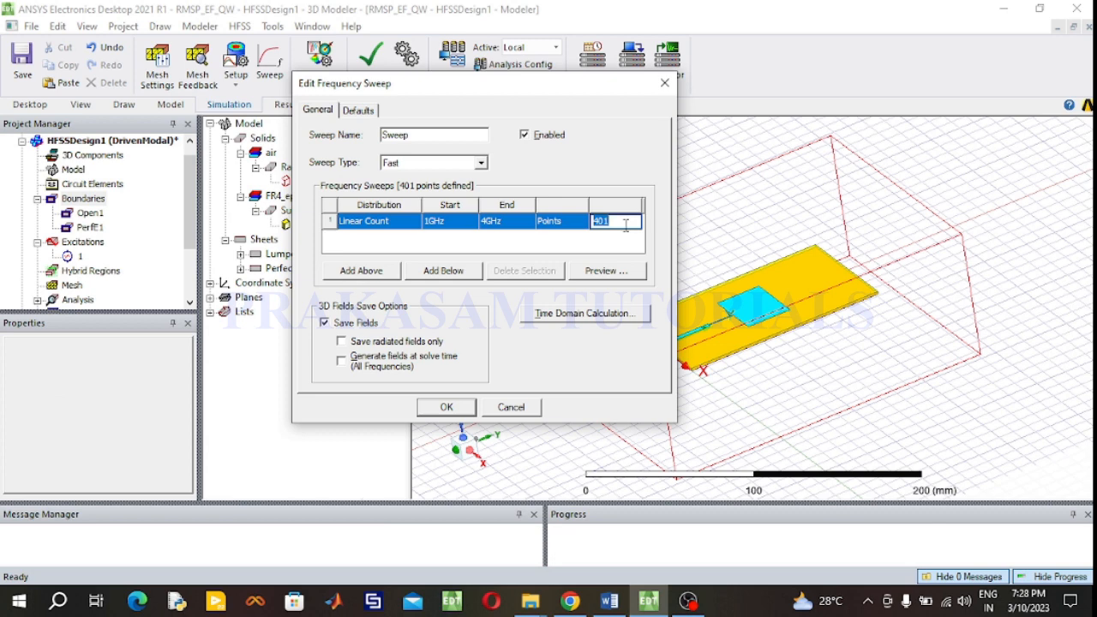
pyautogui.write('101')
# - Preview the sweep points and accept the frequency sweep
pyautogui.click(603, 272)
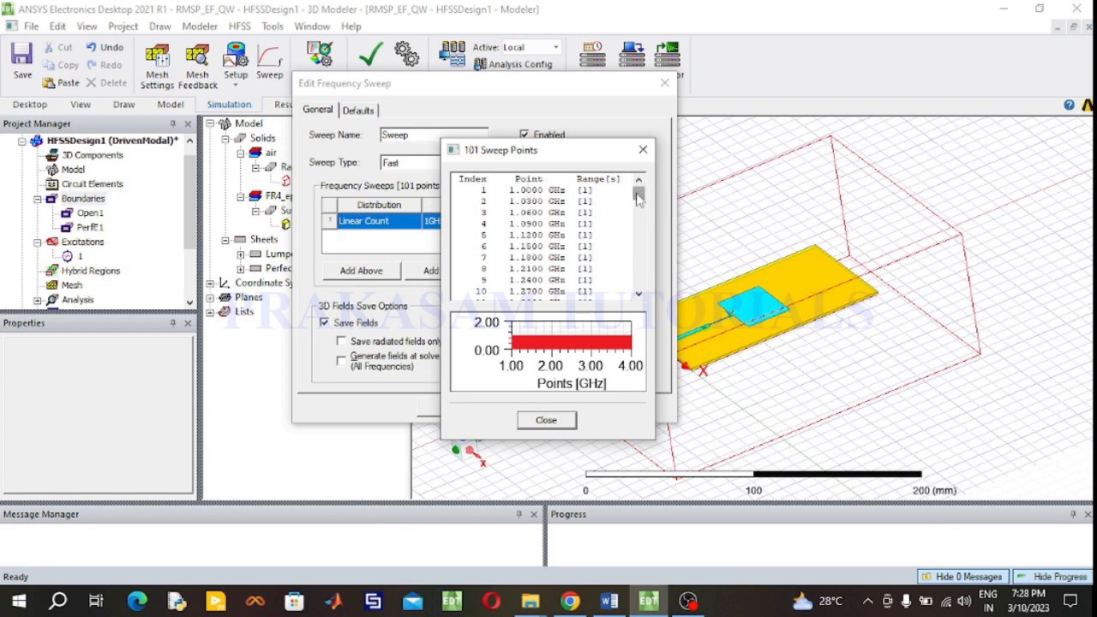
pyautogui.moveTo(639, 197); pyautogui.dragTo(646, 300)
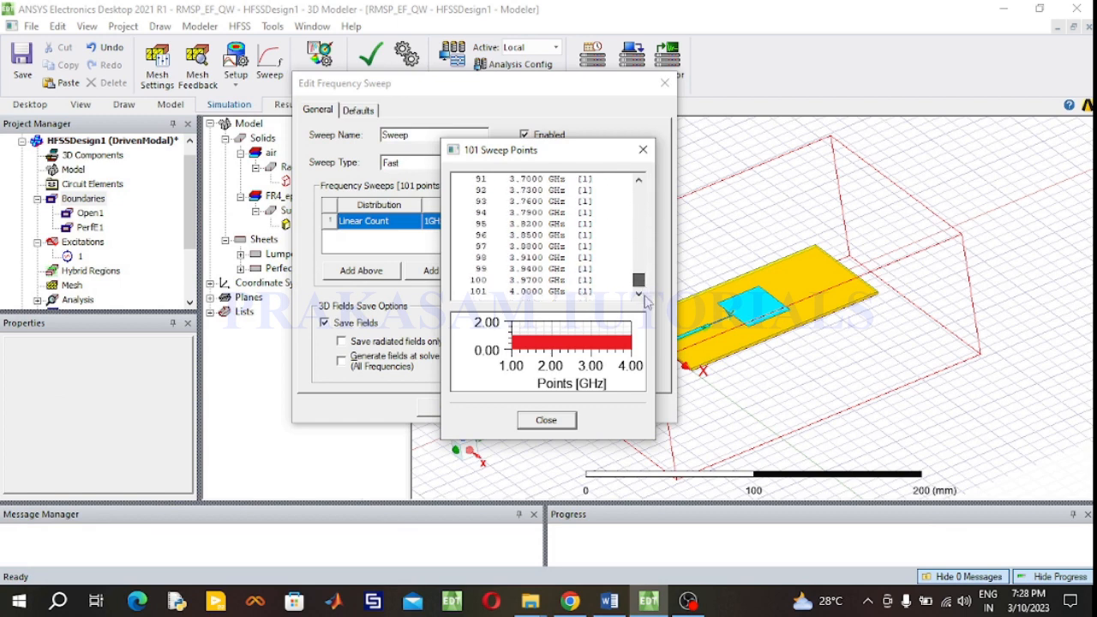
pyautogui.click(643, 149)
pyautogui.click(458, 412)
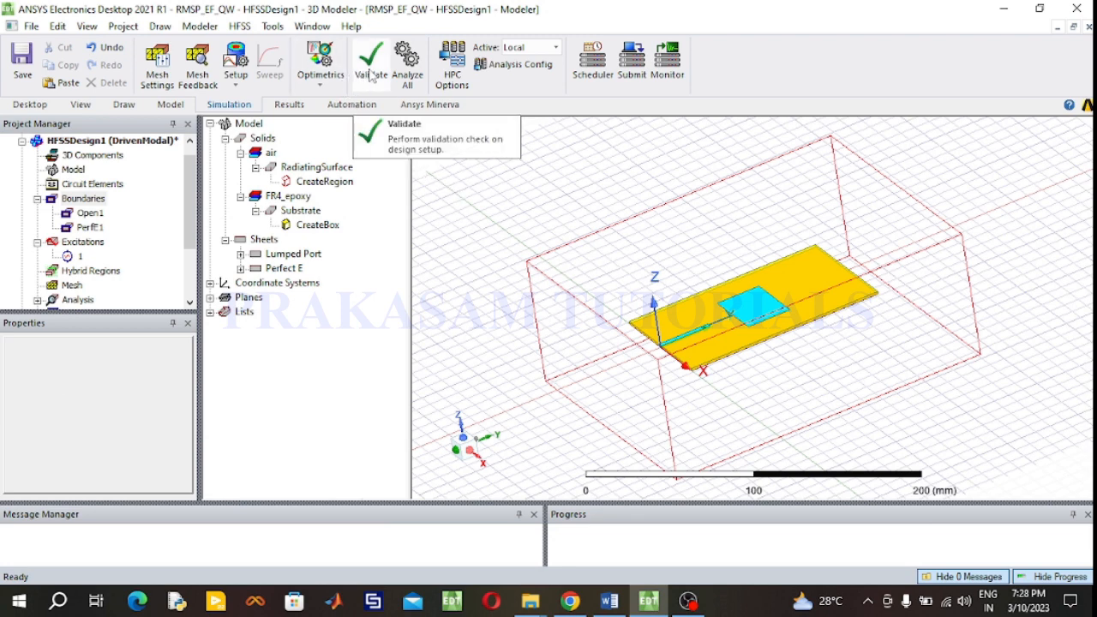
# - Run a validation check on the design setup
pyautogui.click(240, 26)
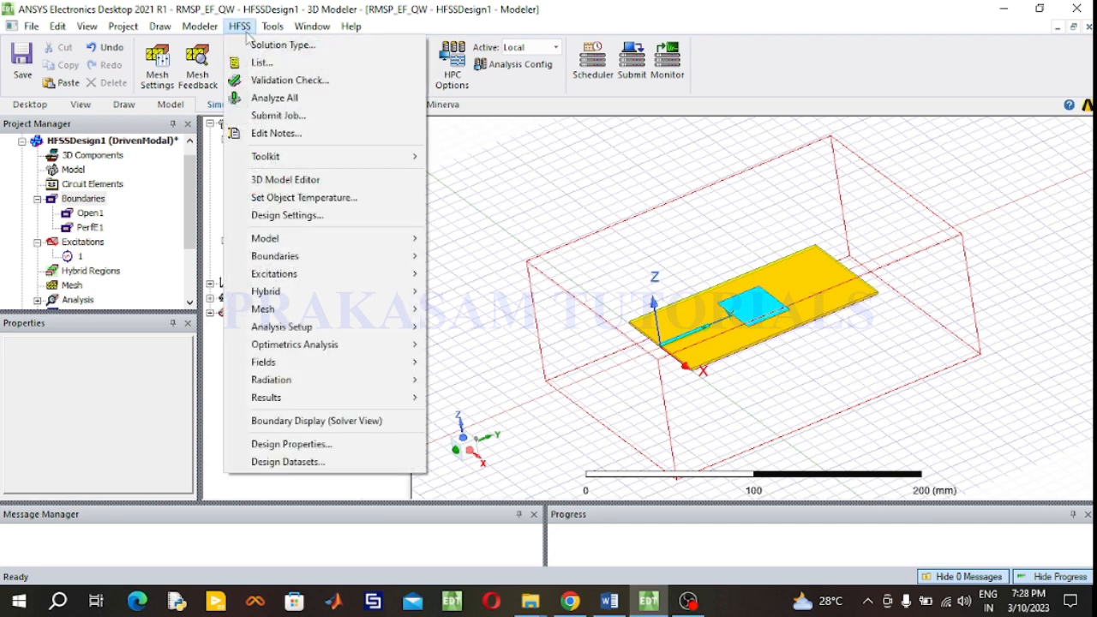
pyautogui.click(266, 80)
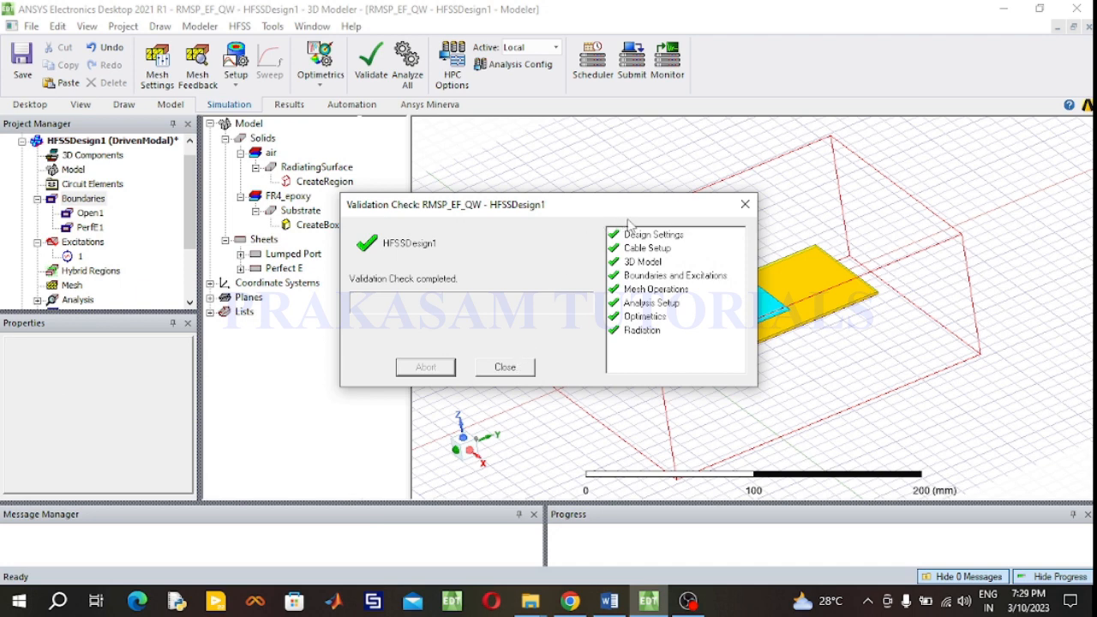
pyautogui.click(514, 368)
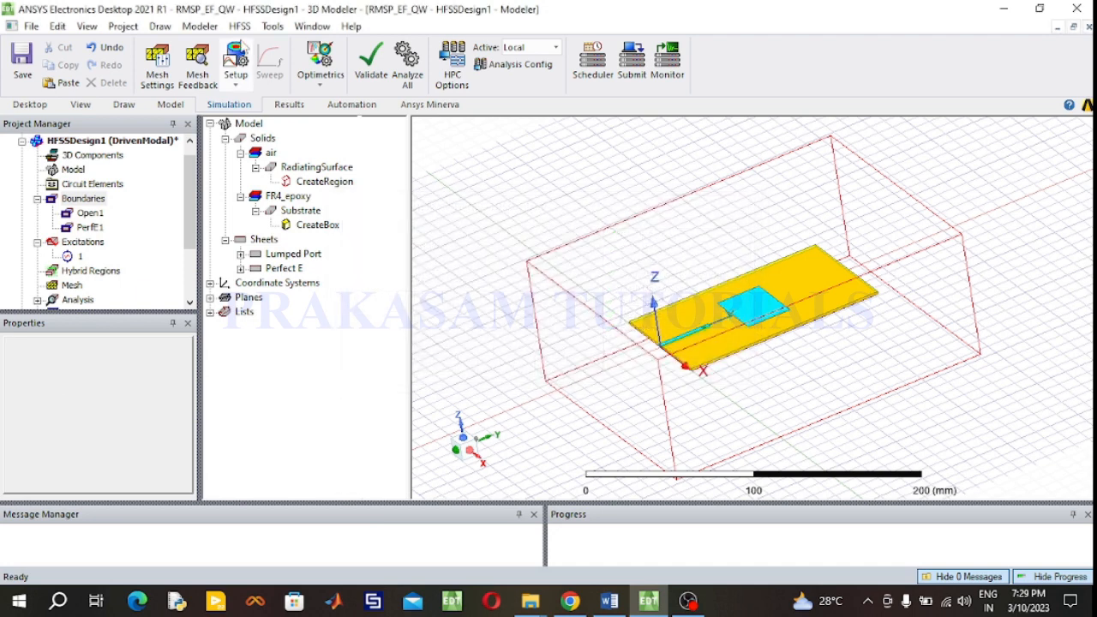
# - Start the simulation with Analyze All
pyautogui.click(240, 27)
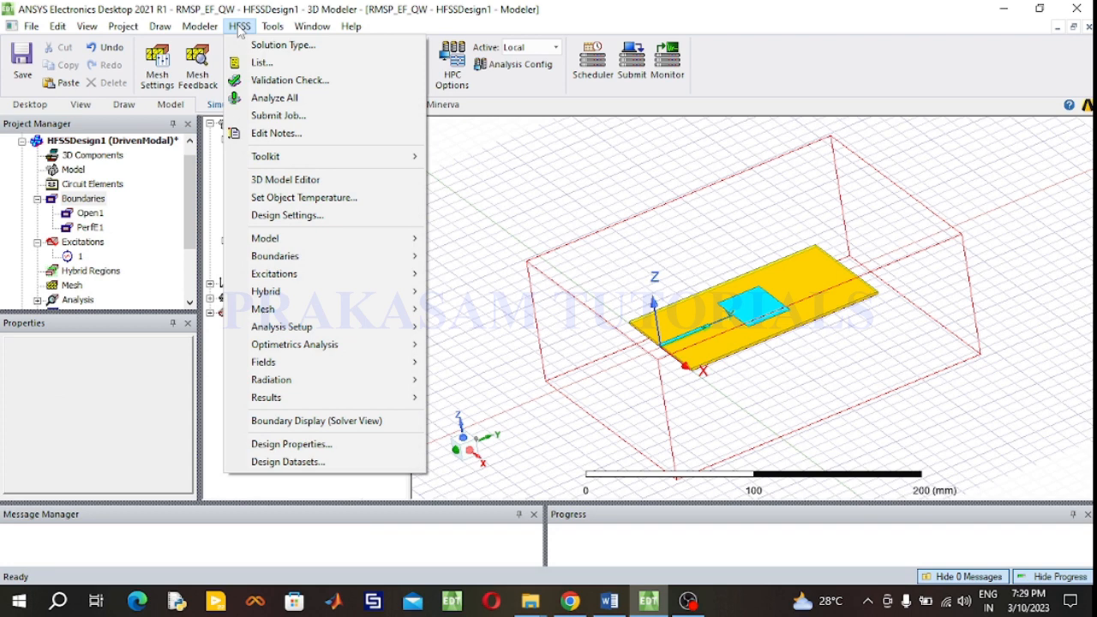
pyautogui.click(274, 98)
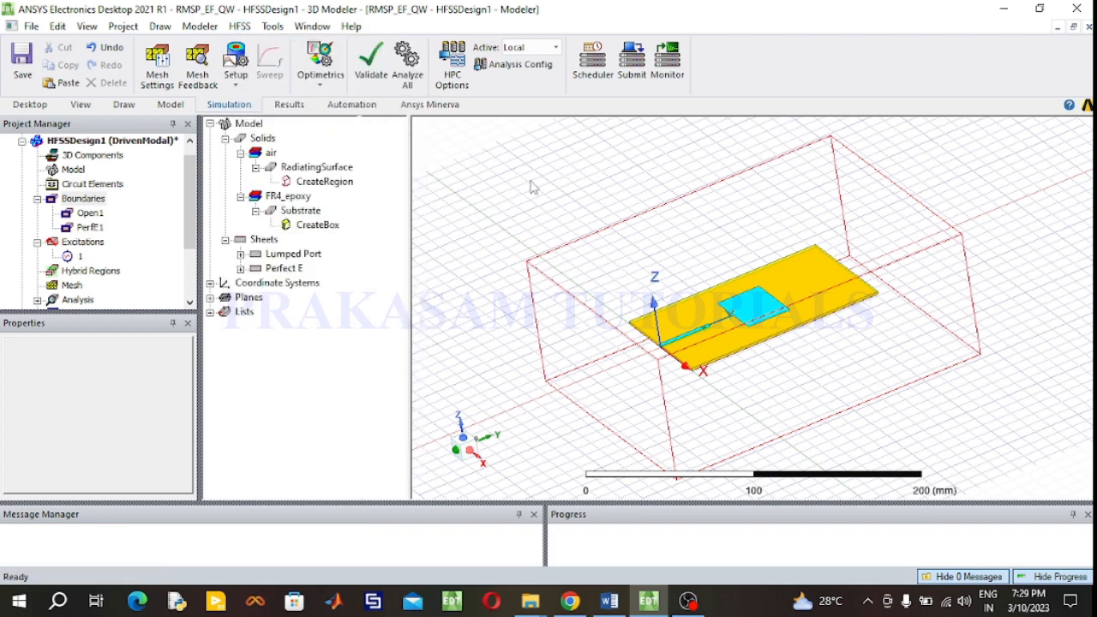
pyautogui.click(407, 72)
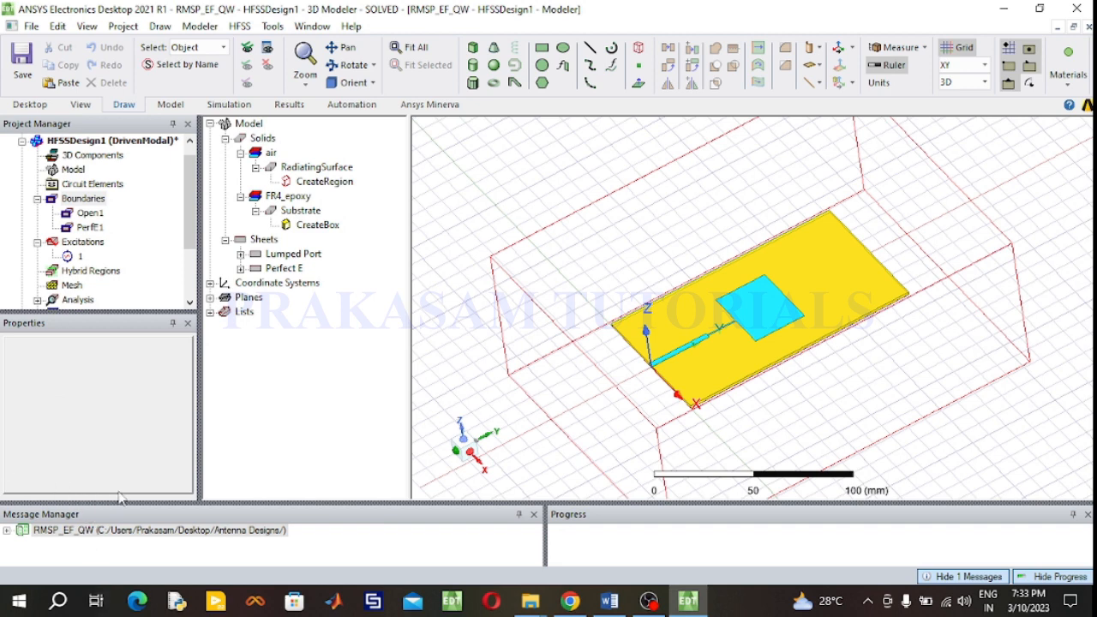
# - Create a rectangular modal solution plot of dB(S(1,1)) versus frequency for Setup1 : Sweep
pyautogui.click(37, 199)
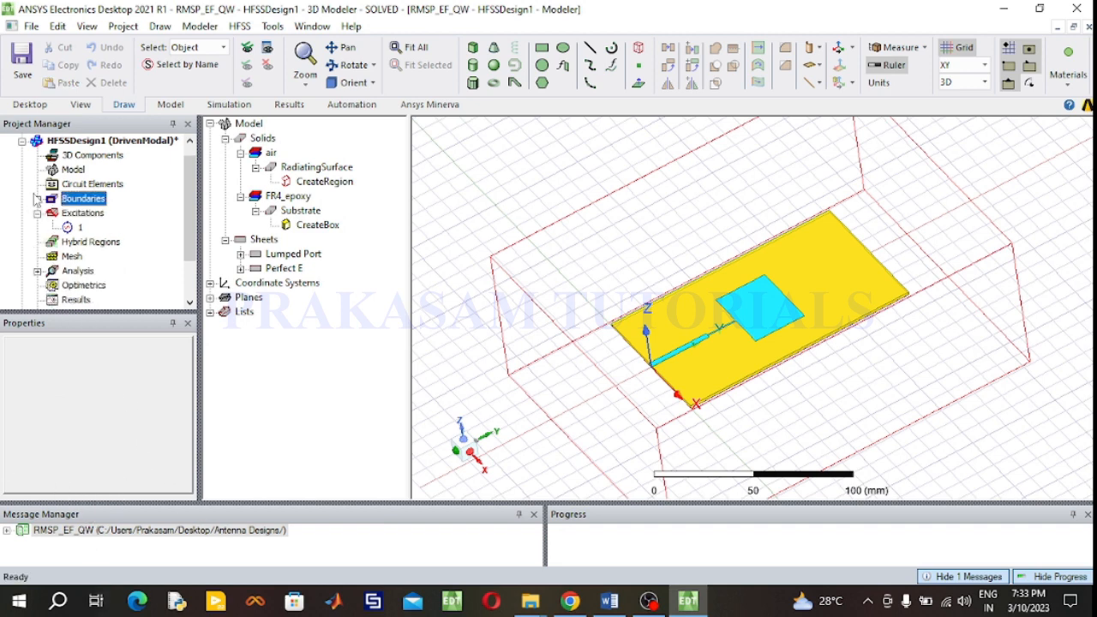
pyautogui.click(37, 213)
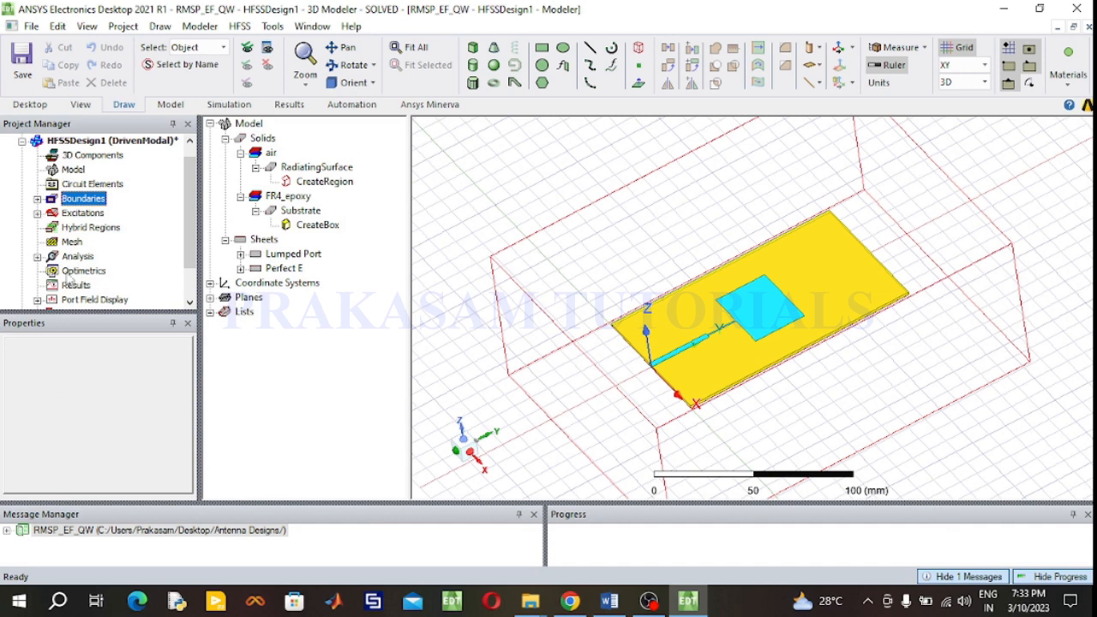
pyautogui.click(75, 285)
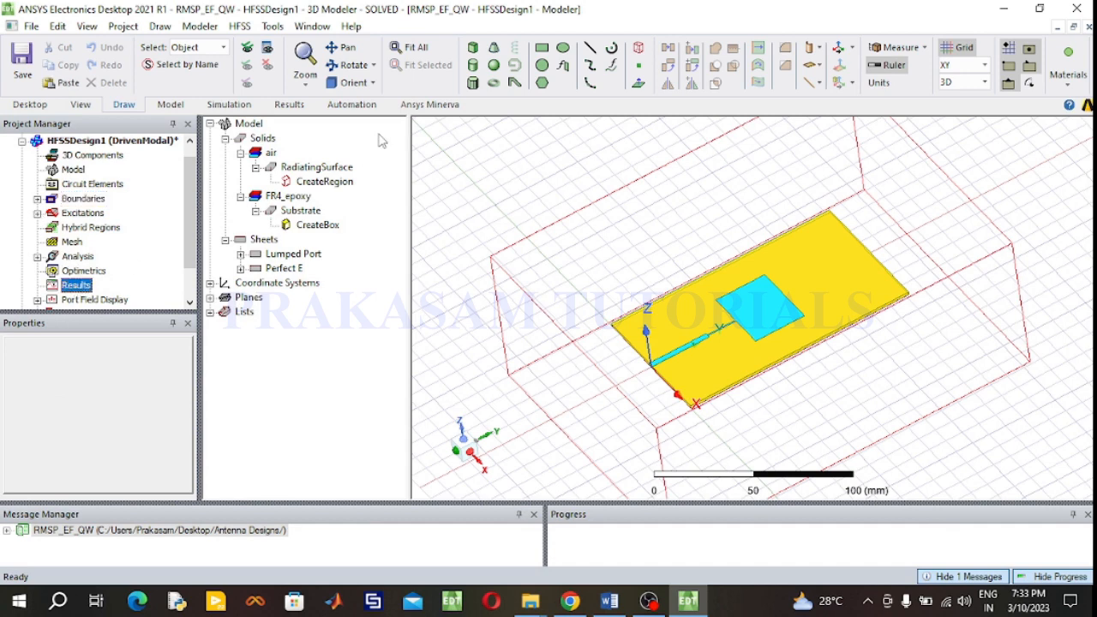
pyautogui.click(244, 105)
pyautogui.click(290, 107)
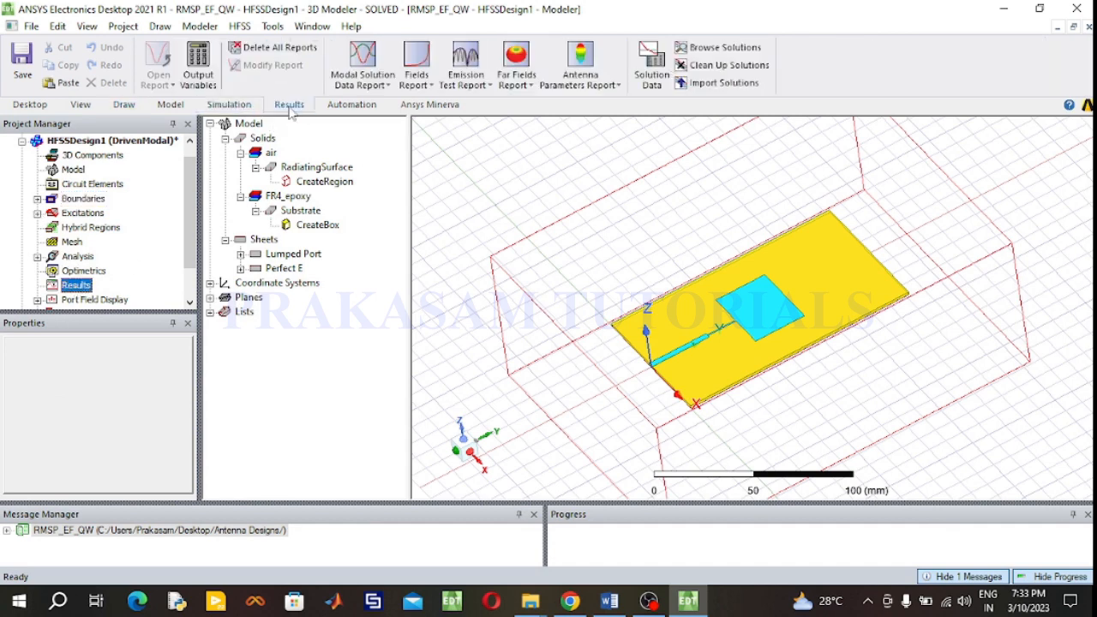
pyautogui.rightClick(78, 287)
pyautogui.moveTo(216, 103)
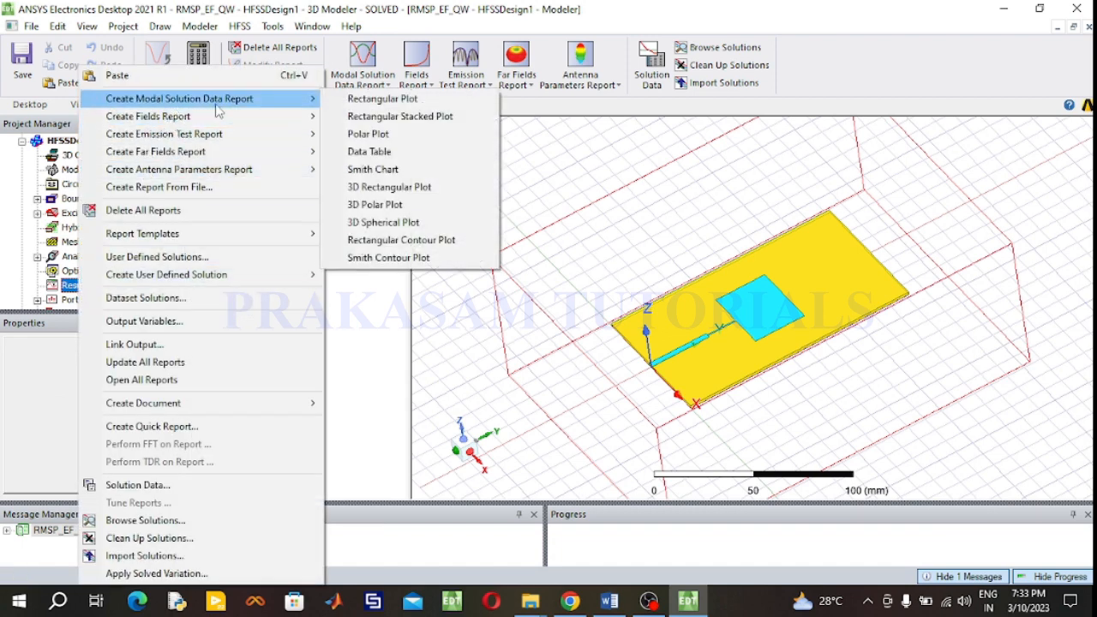
pyautogui.click(357, 101)
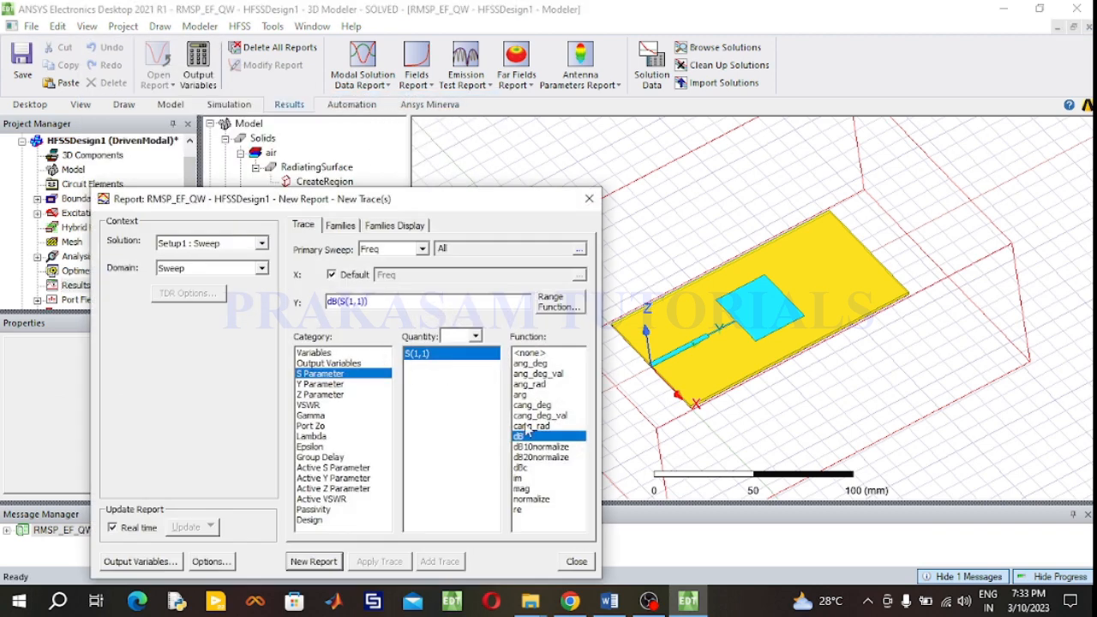
pyautogui.click(334, 565)
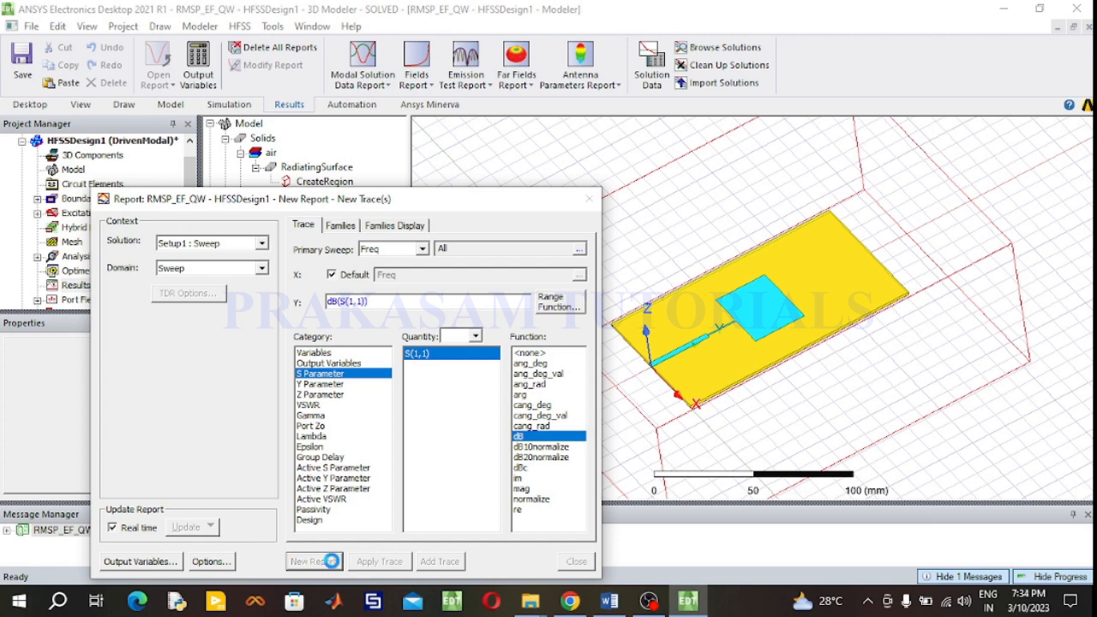
pyautogui.click(591, 200)
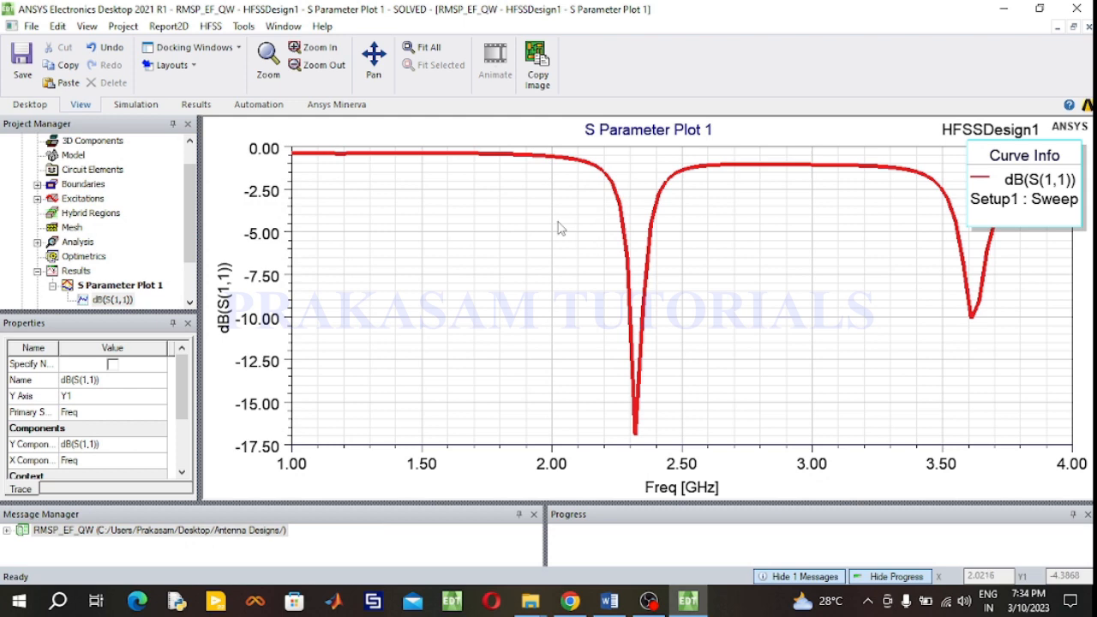
# - Add a marker on the dB(S(1,1)) curve near the resonance dip
pyautogui.rightClick(559, 227)
pyautogui.moveTo(591, 228)
pyautogui.click(742, 215)
pyautogui.click(660, 221)
pyautogui.rightClick(508, 244)
pyautogui.click(566, 247)
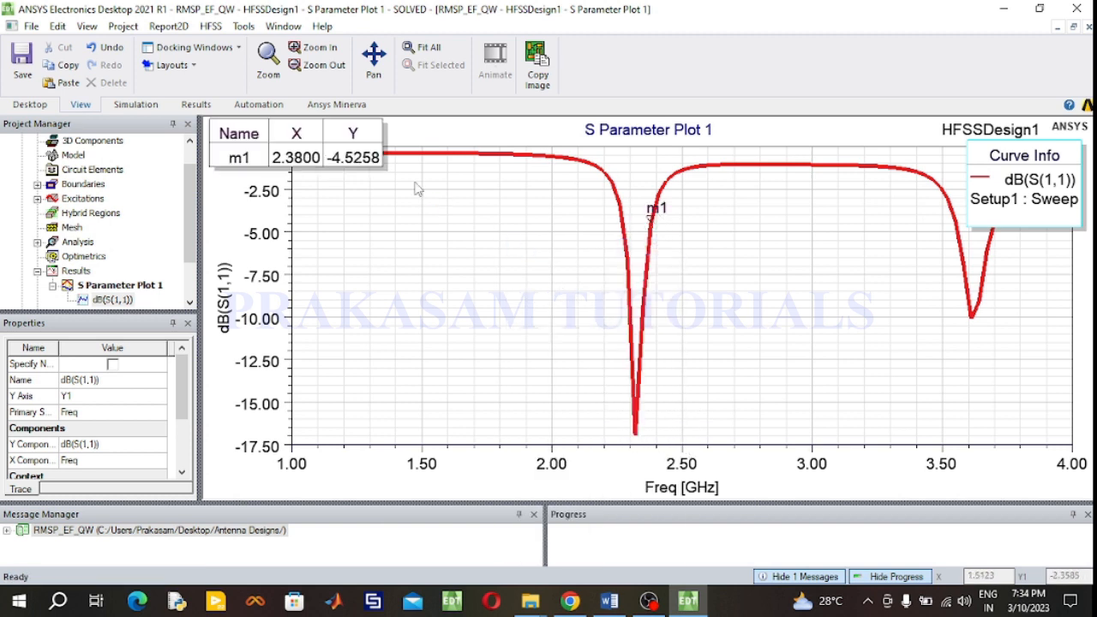
# - Set the marker's frequency to 2.4 GHz
pyautogui.doubleClick(289, 162)
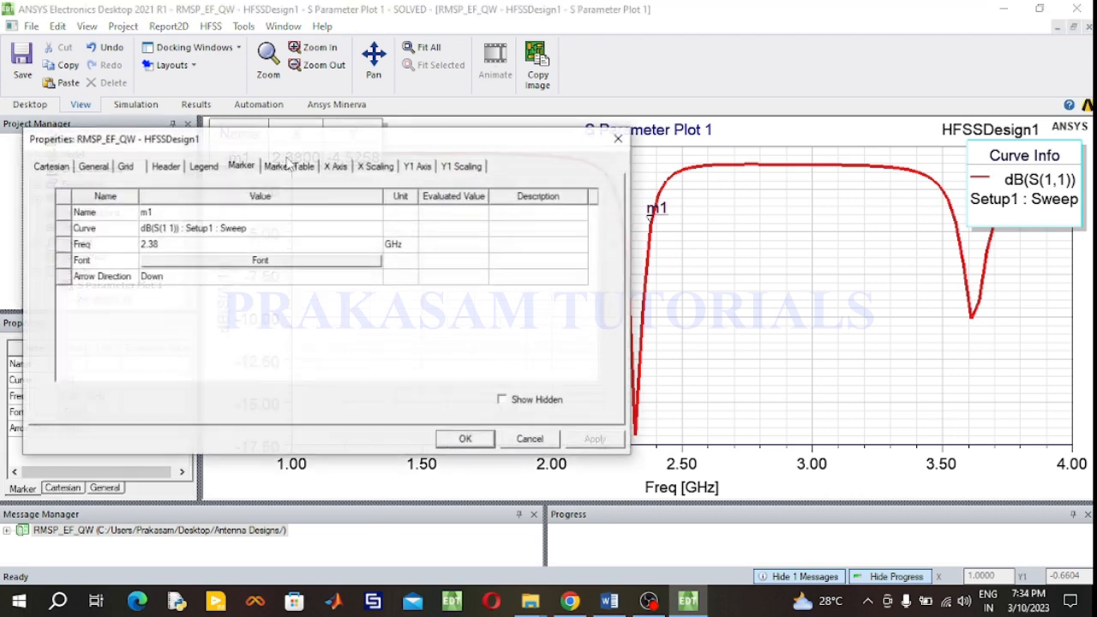
pyautogui.click(178, 245)
pyautogui.press('BackSpace')
pyautogui.moveTo(155, 244); pyautogui.dragTo(149, 245)
pyautogui.write('4')
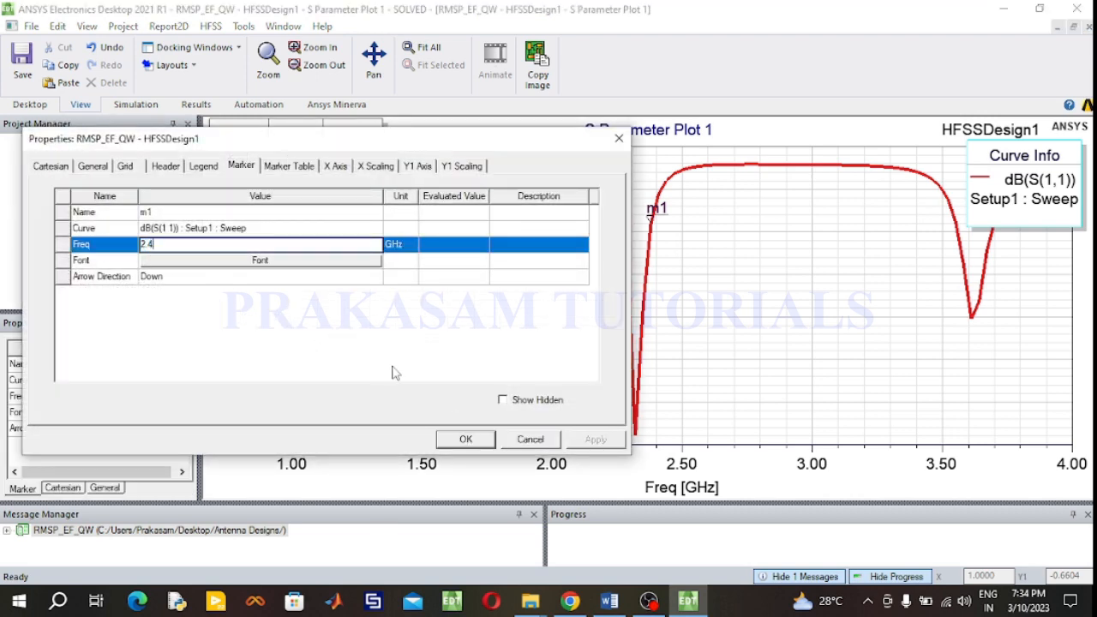
pyautogui.click(470, 439)
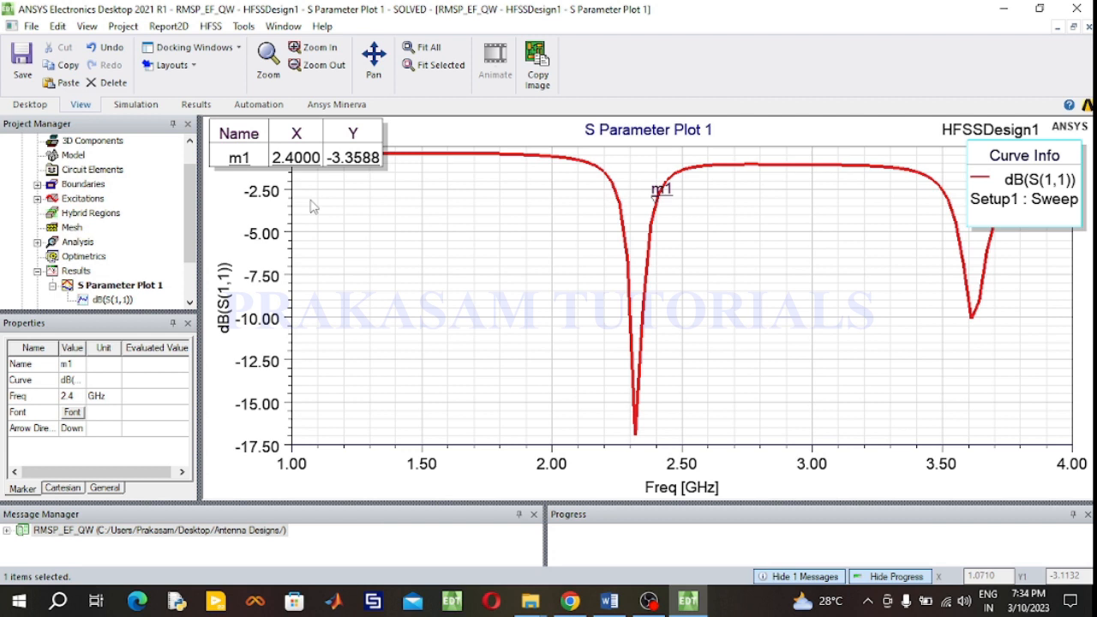
# - Return to the HFSSDesign1 3D modeler view
pyautogui.scroll(1, 136, 188)
pyautogui.scroll(-1, 135, 190)
pyautogui.scroll(1, 133, 193)
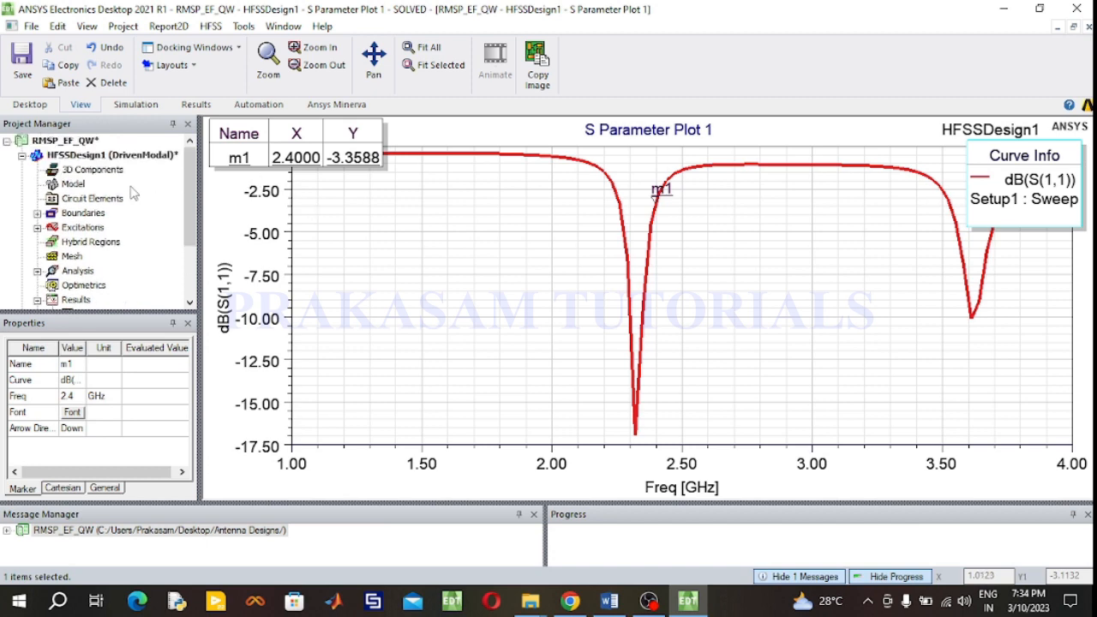
pyautogui.doubleClick(87, 158)
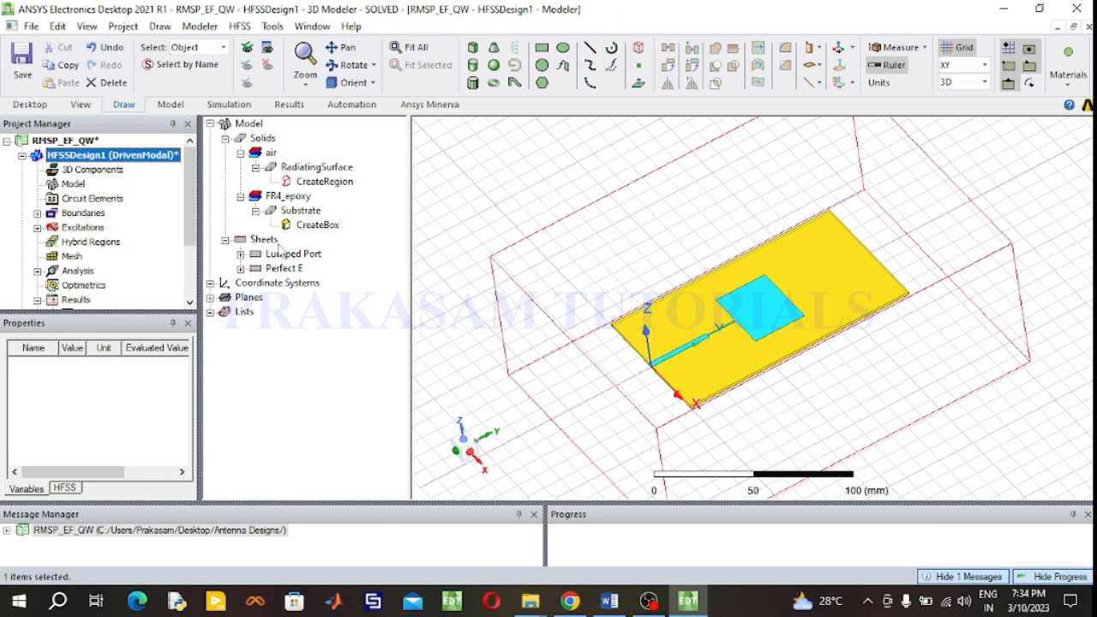
# - Resize the patch's CreateRectangle to an XSize of 38.9 mm and a YSize of 28.5 mm
pyautogui.click(241, 268)
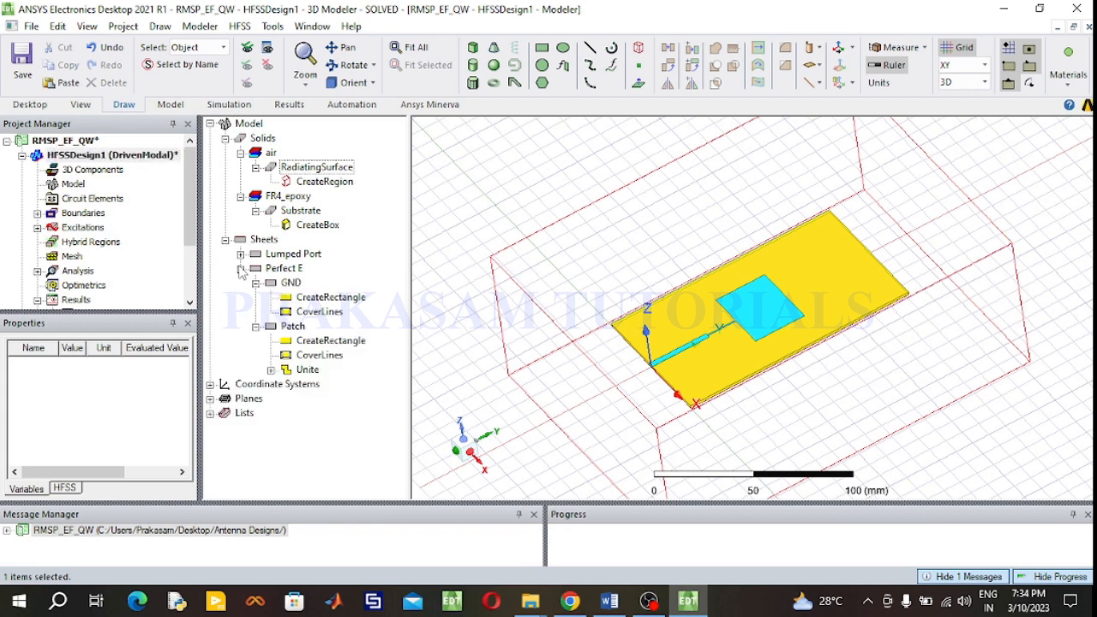
pyautogui.doubleClick(316, 345)
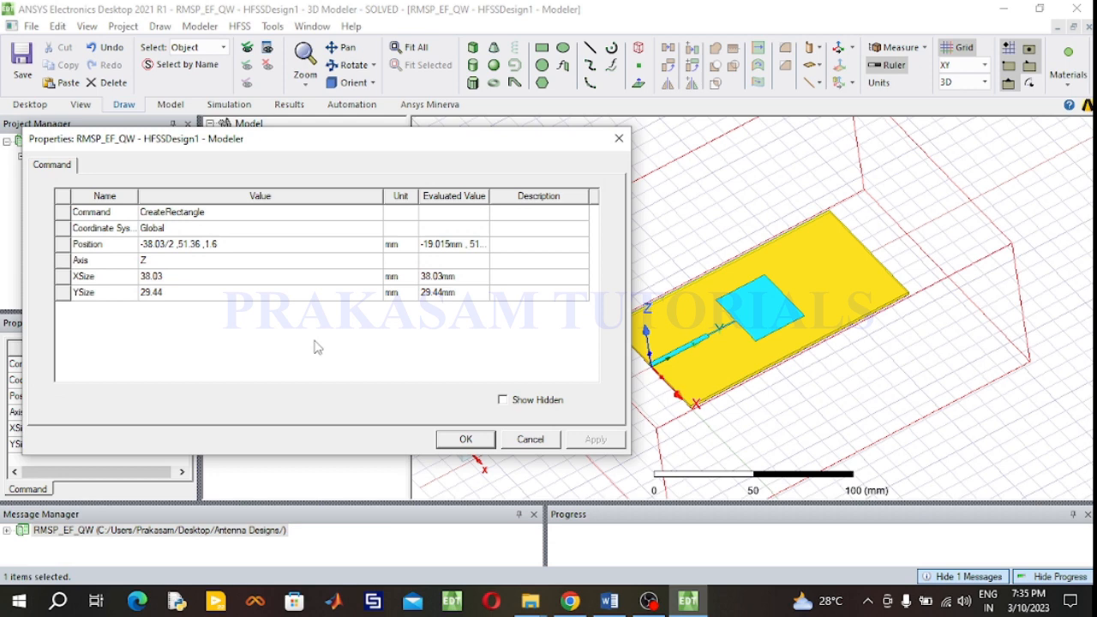
pyautogui.click(210, 284)
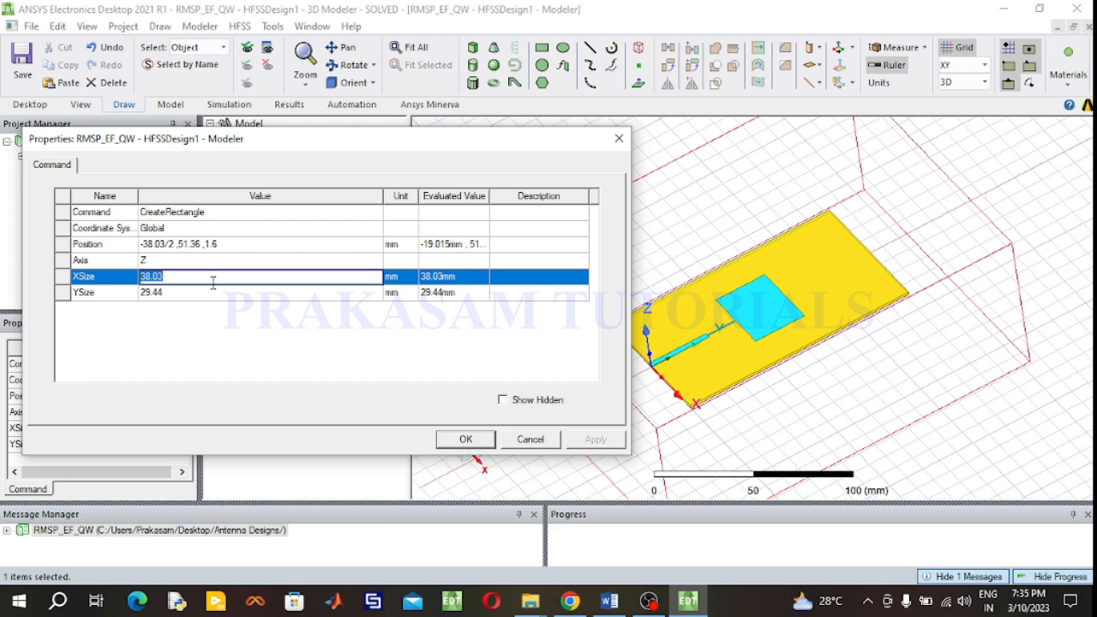
pyautogui.write('38.9')
pyautogui.click(198, 296)
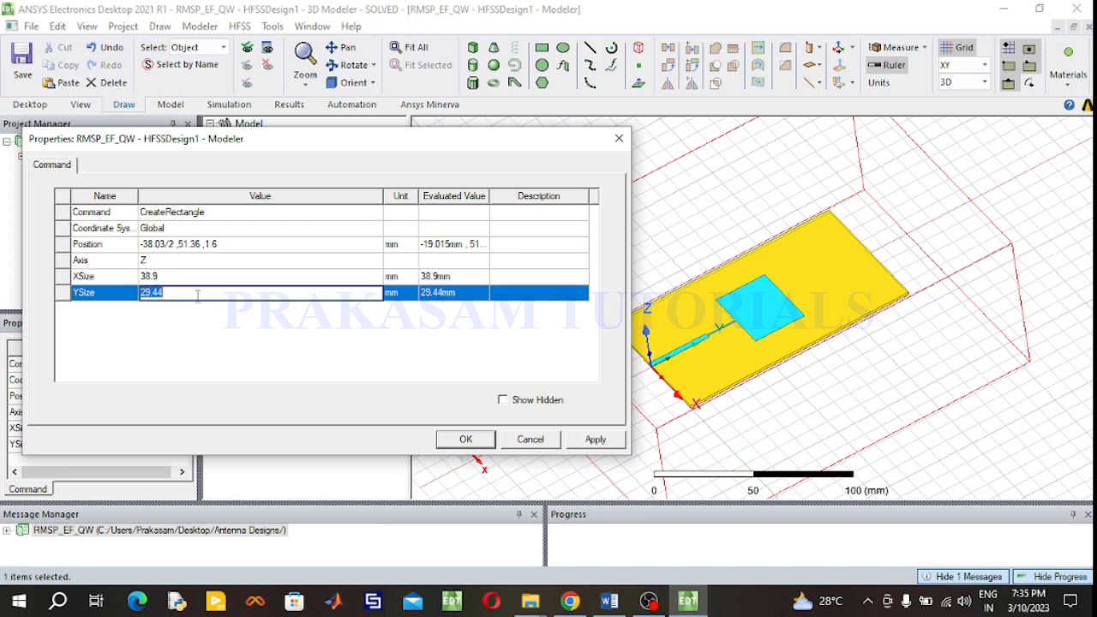
pyautogui.write('28.5')
pyautogui.click(466, 438)
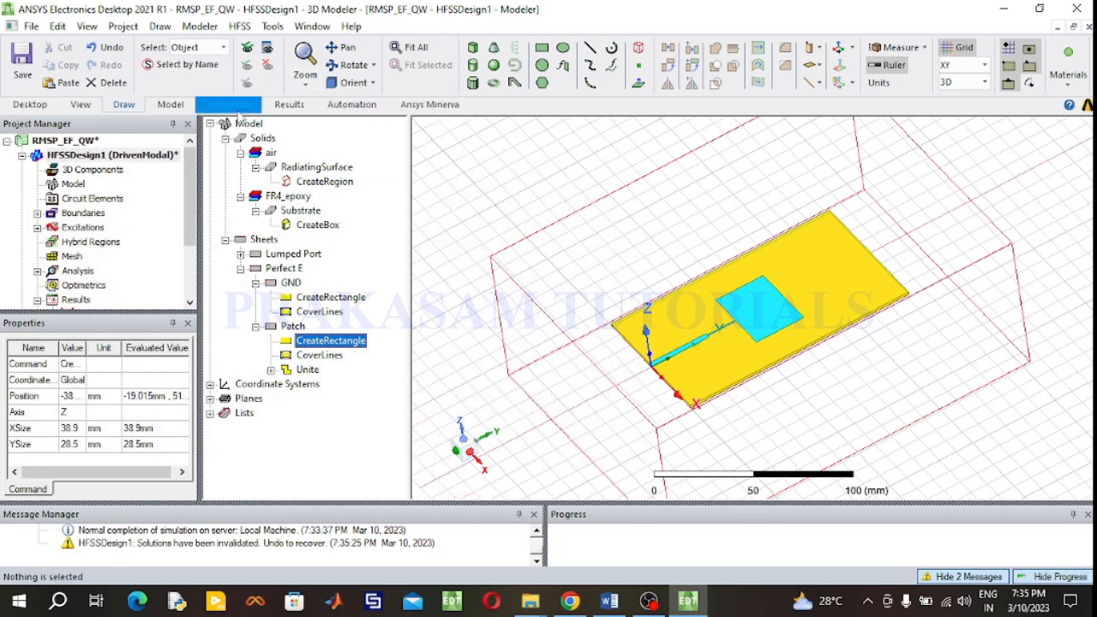
# - Run a validation check on the design and close the validation dialog
pyautogui.click(237, 109)
pyautogui.click(371, 62)
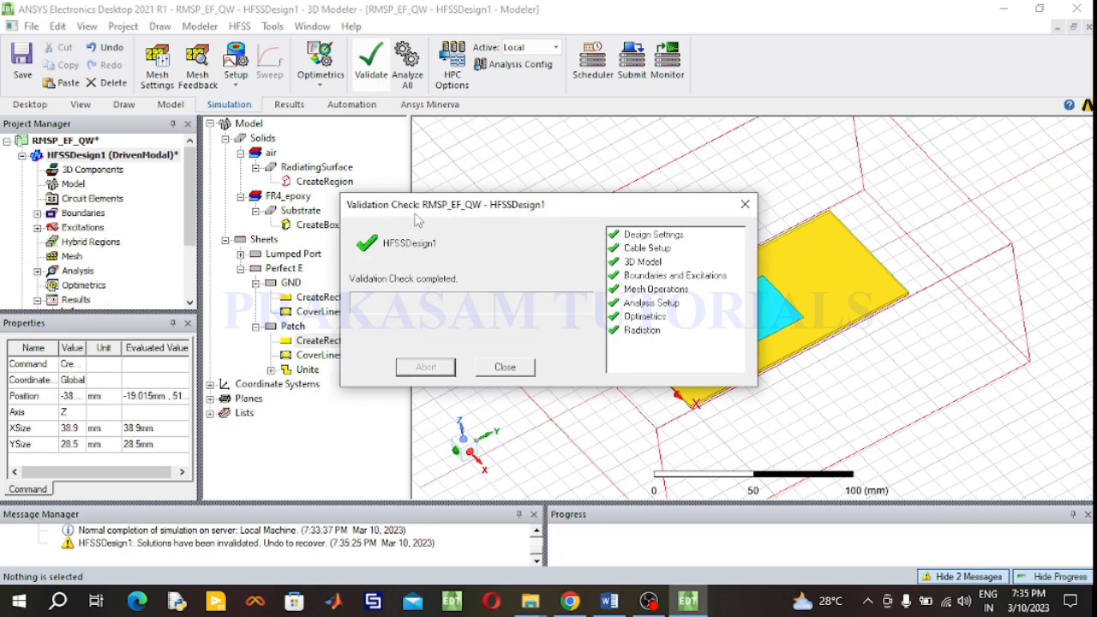
pyautogui.click(746, 205)
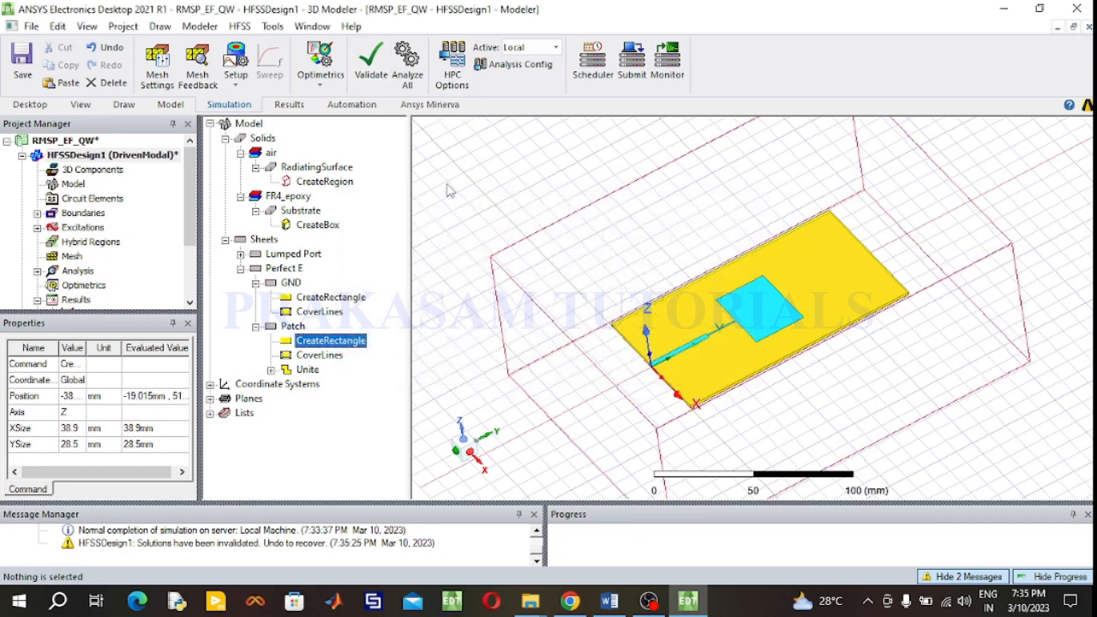
# - Start Analyze All to re-simulate the design and open S Parameter Plot 1
pyautogui.click(408, 76)
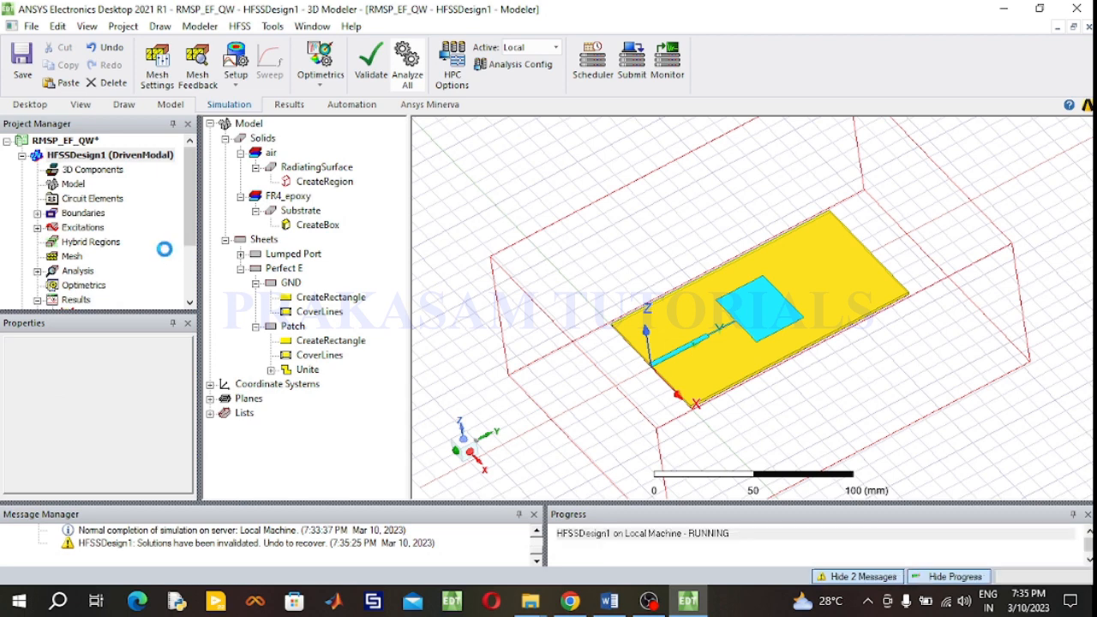
pyautogui.scroll(-2, 168, 255)
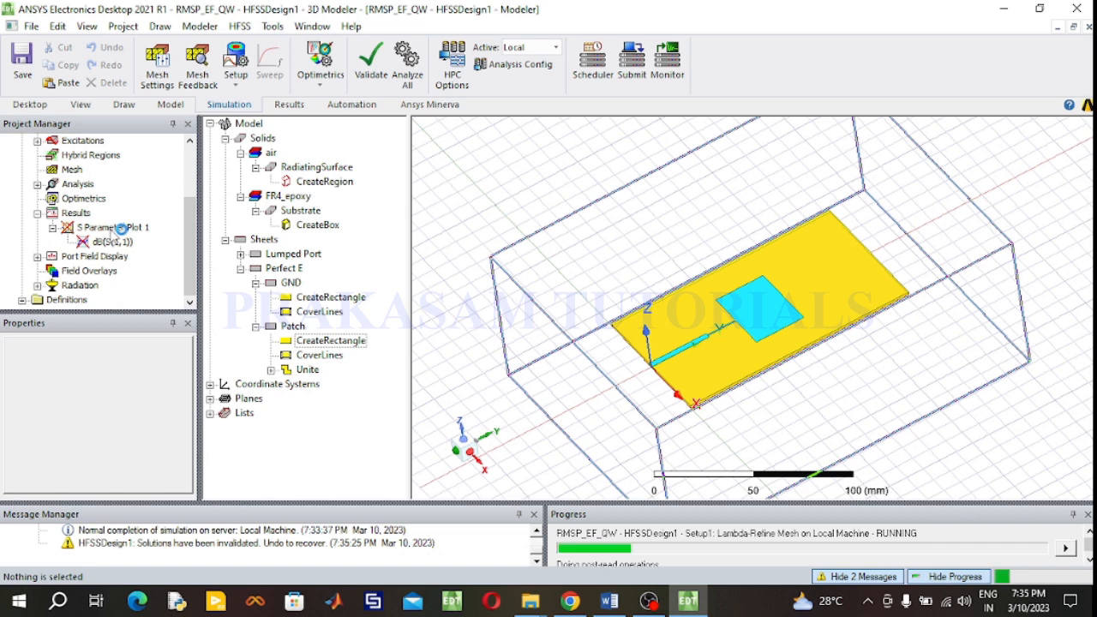
pyautogui.doubleClick(125, 229)
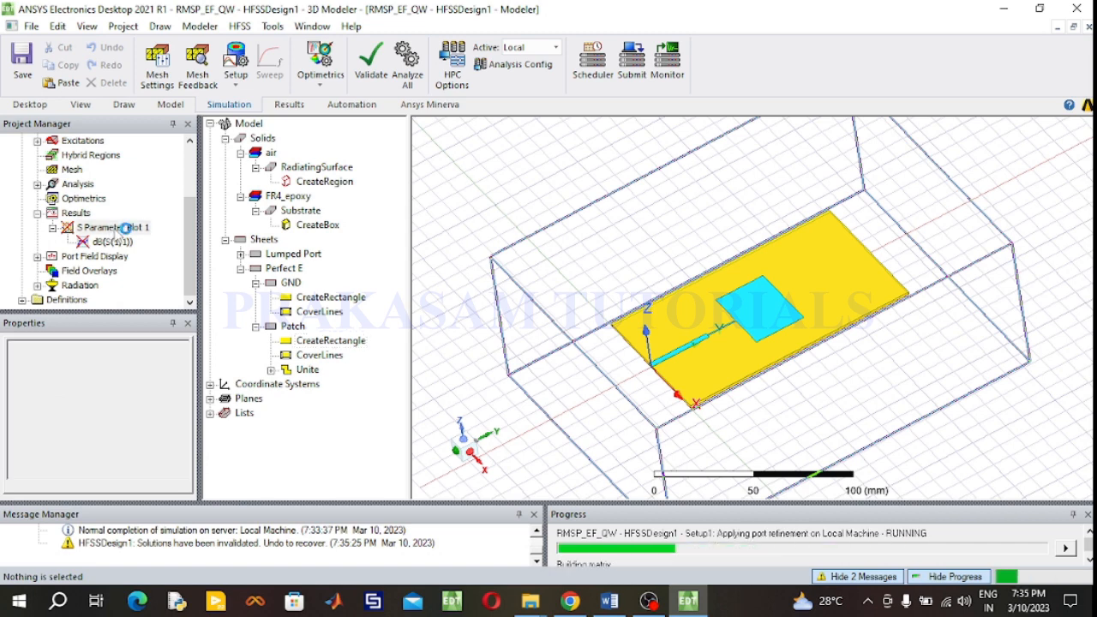
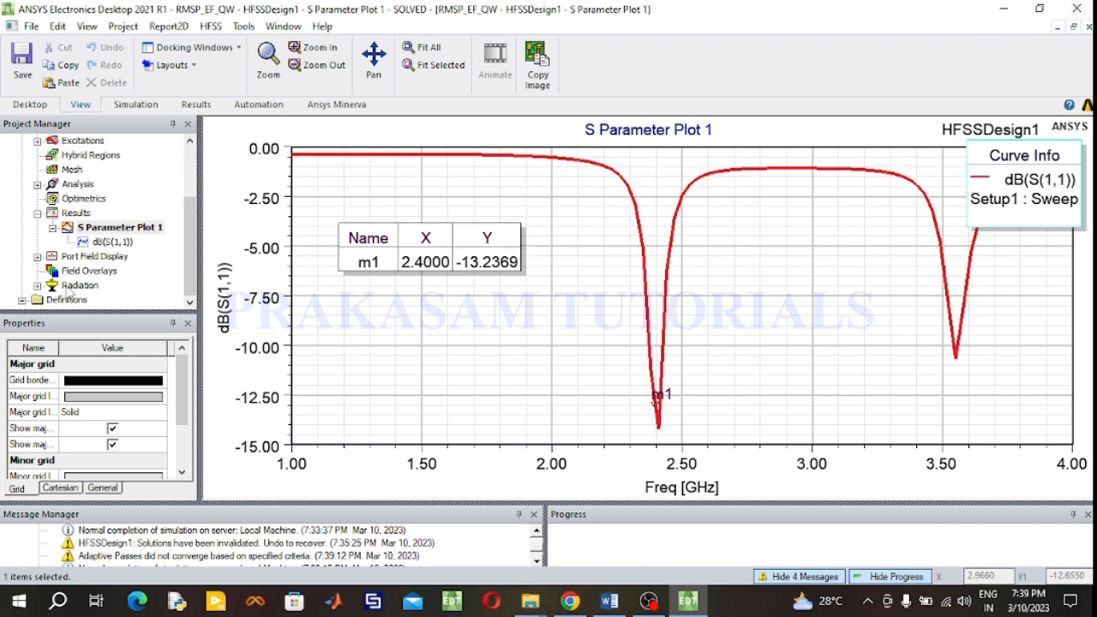
# - Create a rectangular modal solution report plotting VSWR(1) against frequency and close the report dialog
pyautogui.click(76, 215)
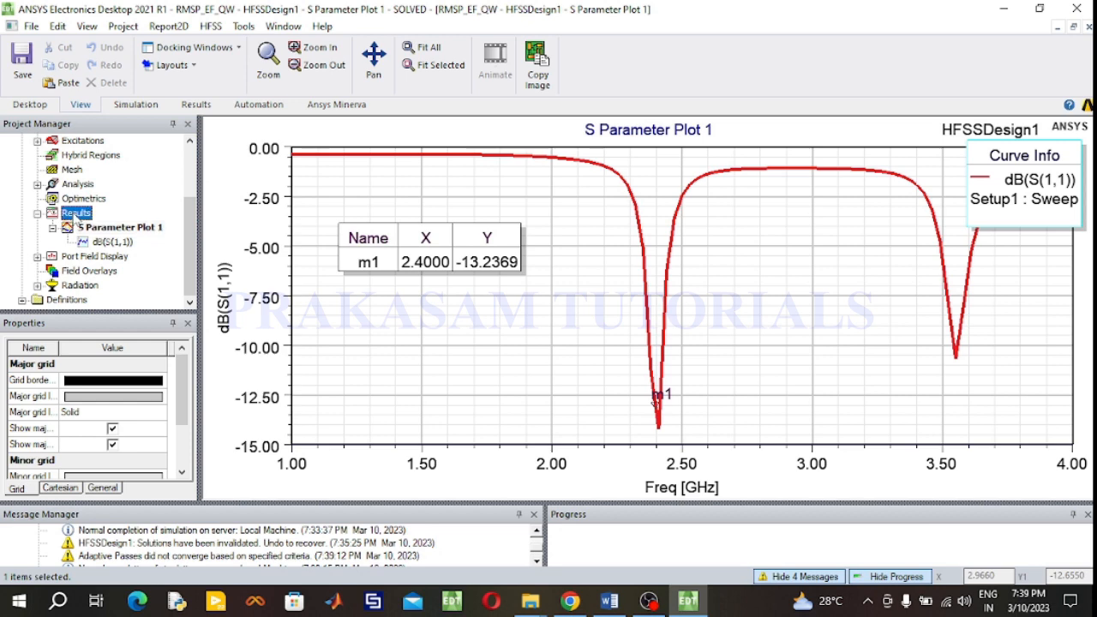
pyautogui.rightClick(75, 214)
pyautogui.moveTo(171, 104)
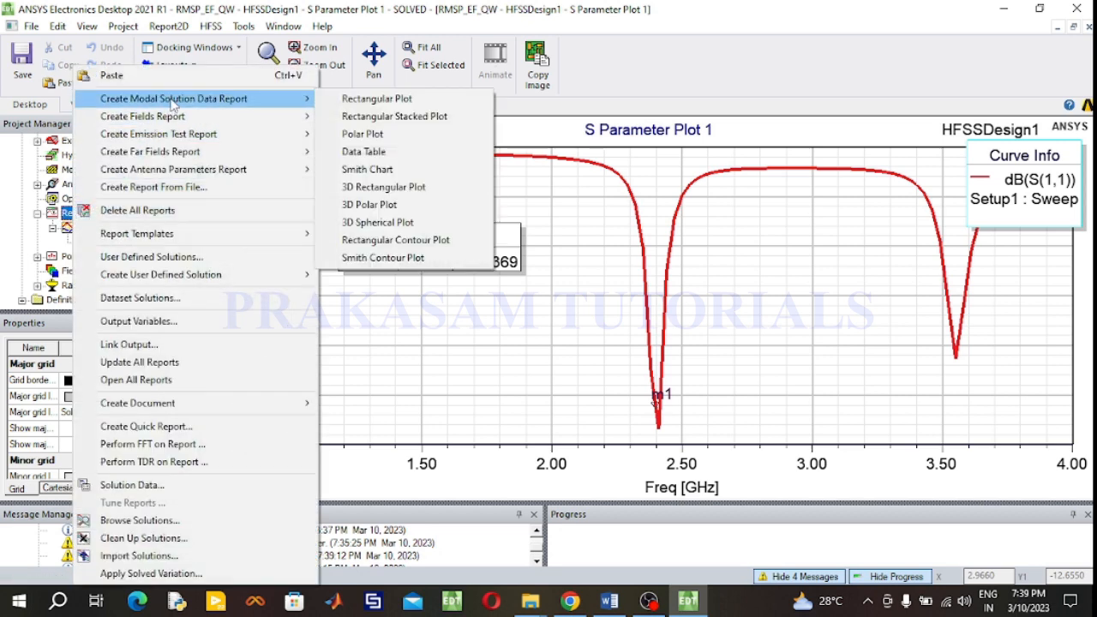
pyautogui.click(368, 99)
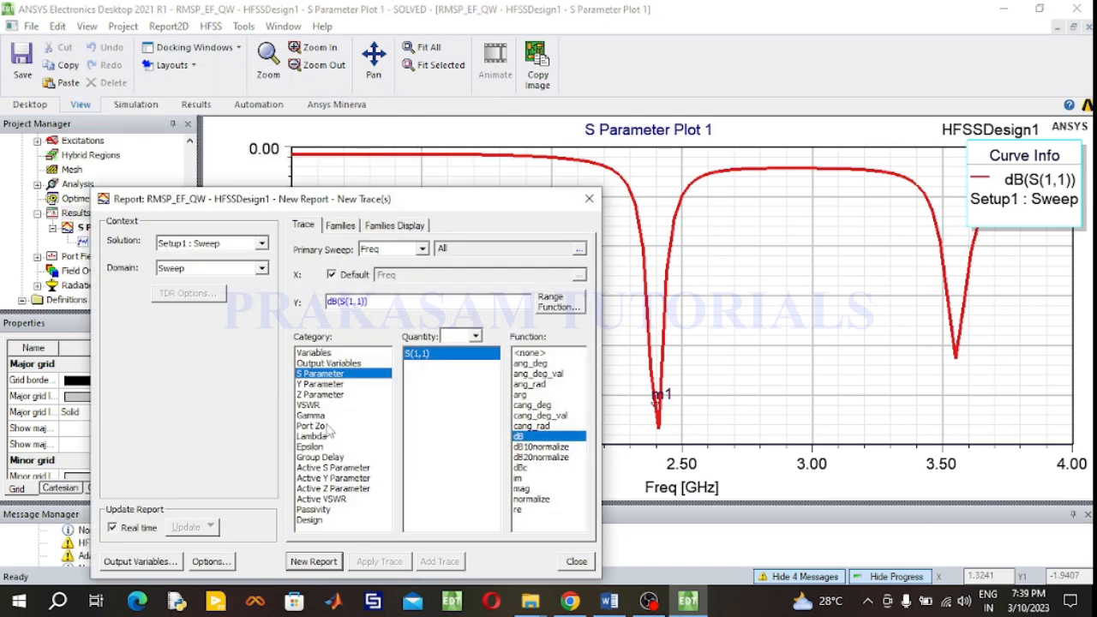
pyautogui.click(317, 407)
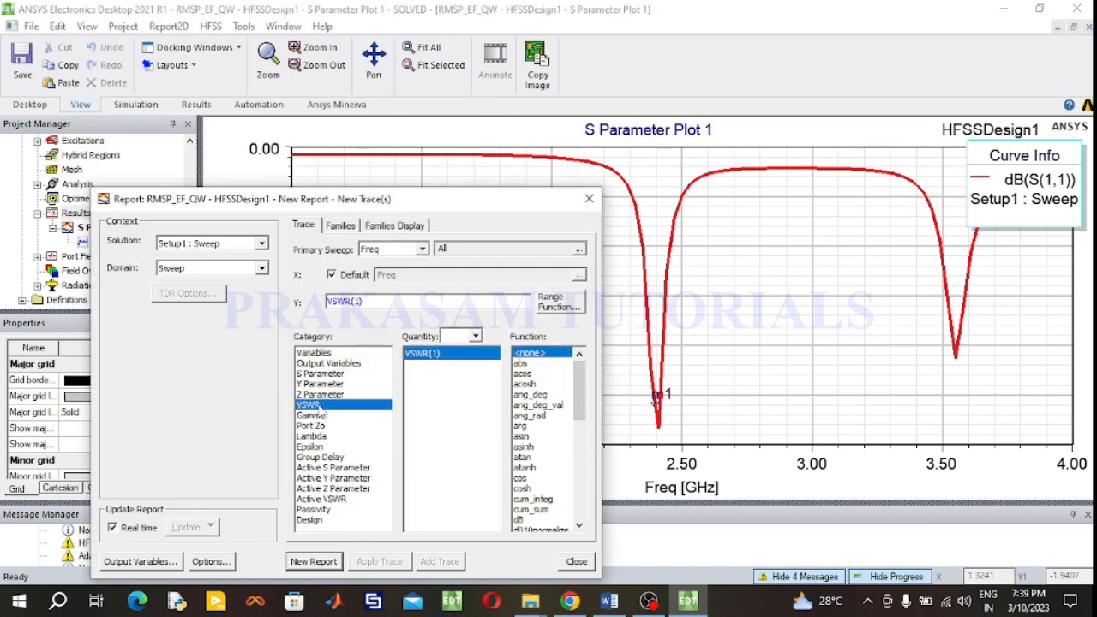
pyautogui.click(525, 521)
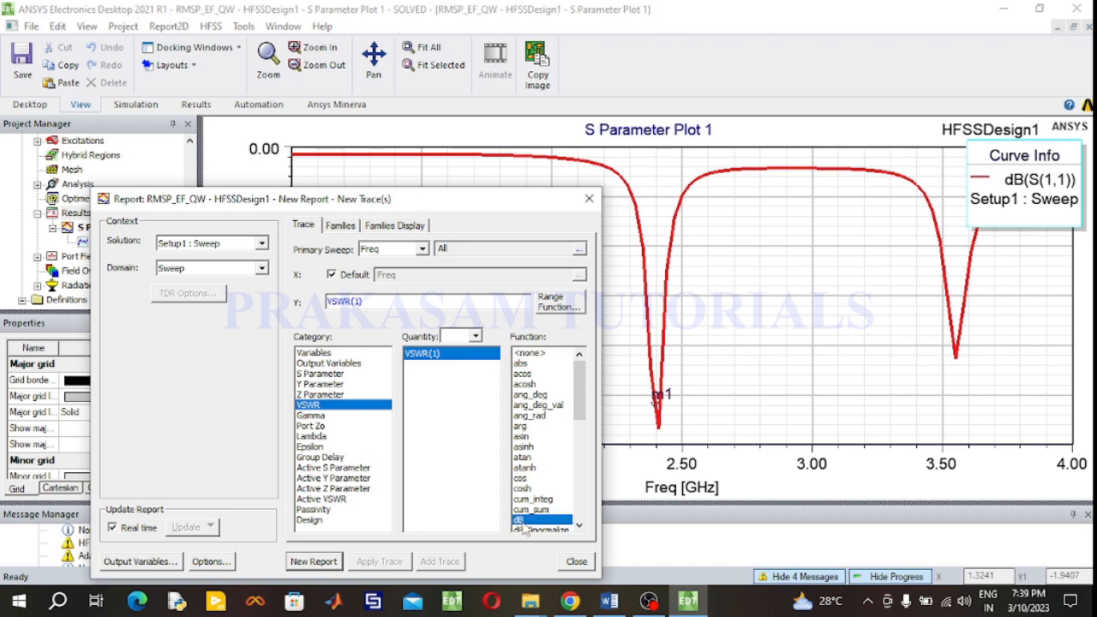
pyautogui.click(525, 354)
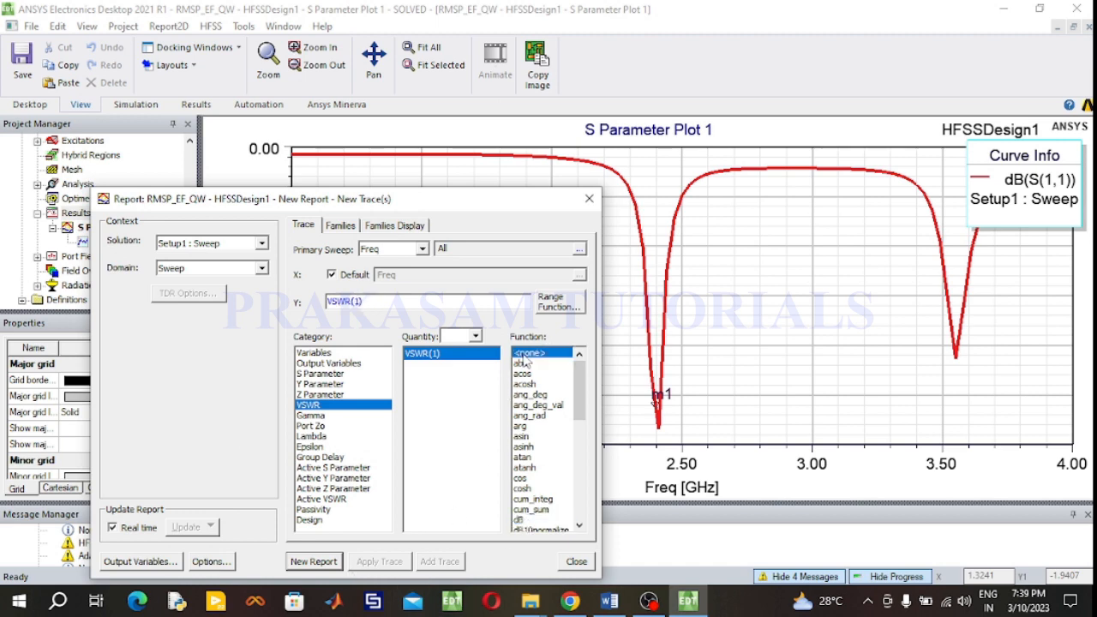
pyautogui.click(313, 561)
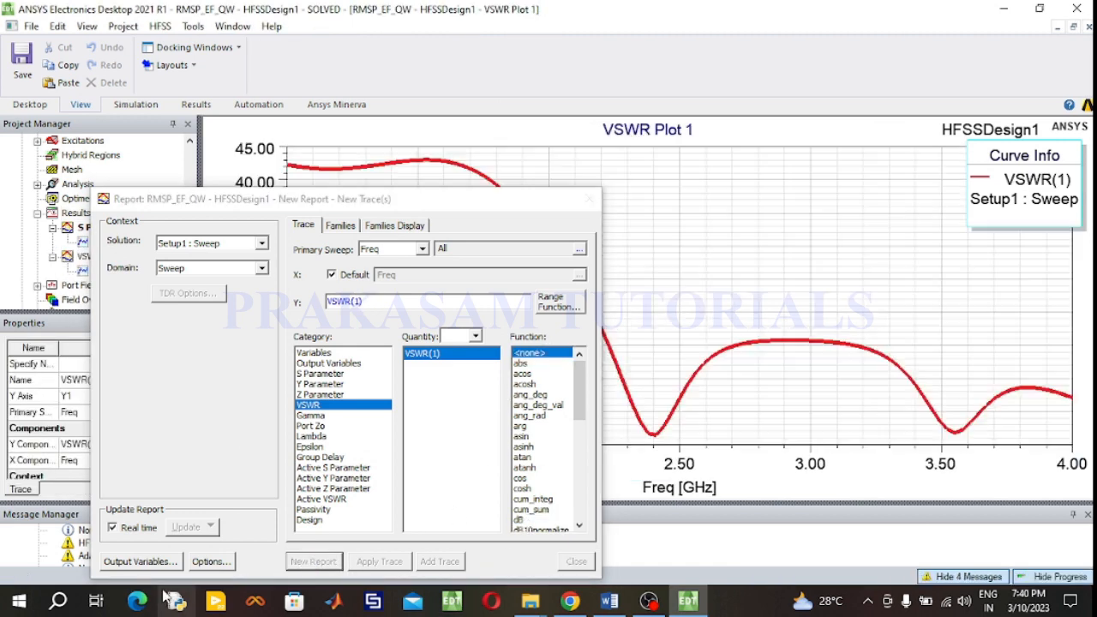
pyautogui.click(588, 198)
# - Add a marker on the VSWR dip and set its frequency to 2.4 GHz
pyautogui.rightClick(622, 217)
pyautogui.moveTo(662, 222)
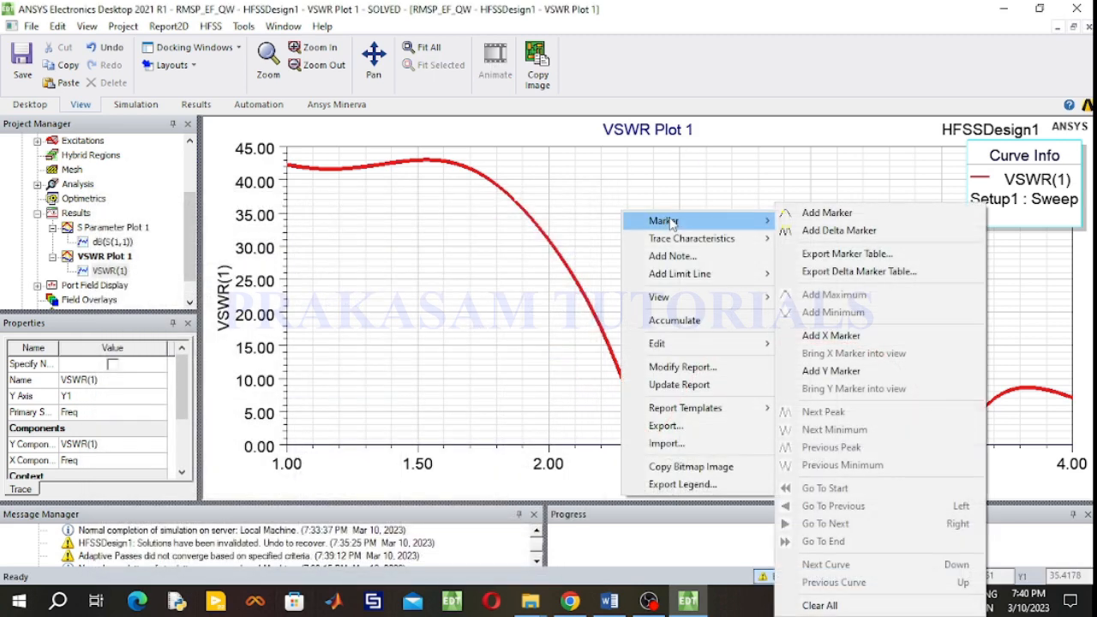
pyautogui.click(821, 211)
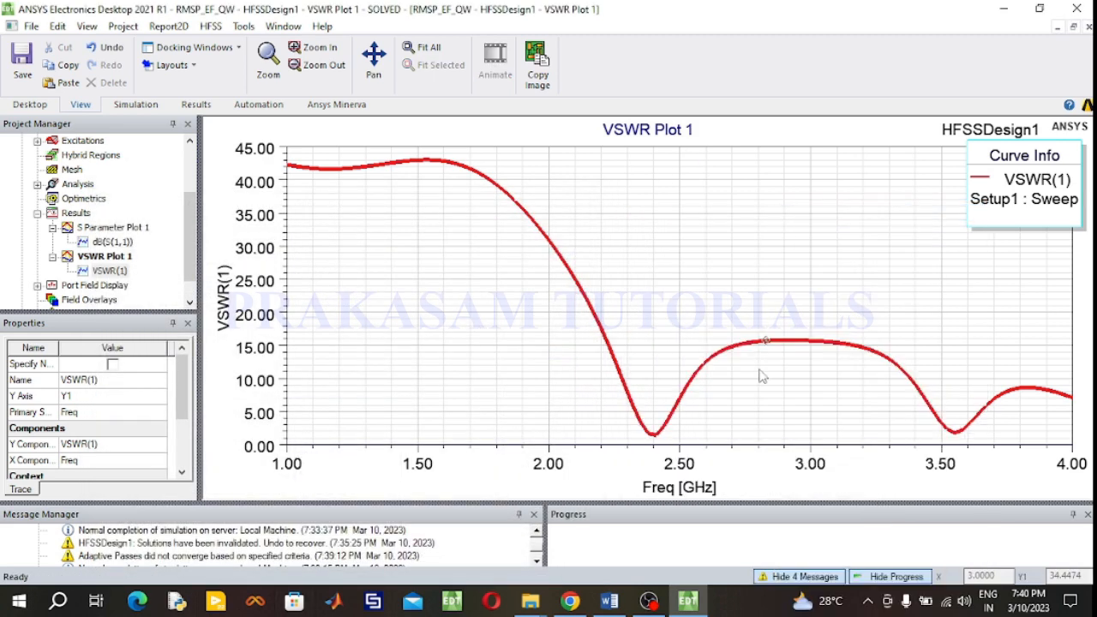
pyautogui.click(652, 432)
pyautogui.rightClick(646, 259)
pyautogui.click(755, 267)
pyautogui.doubleClick(292, 163)
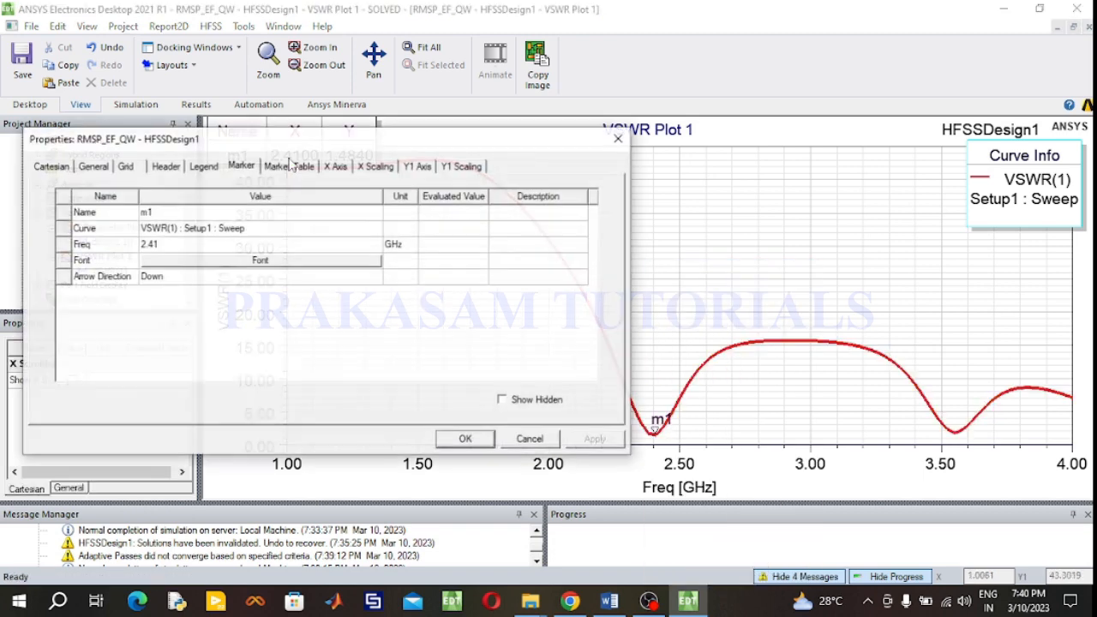
pyautogui.click(204, 245)
pyautogui.click(204, 245)
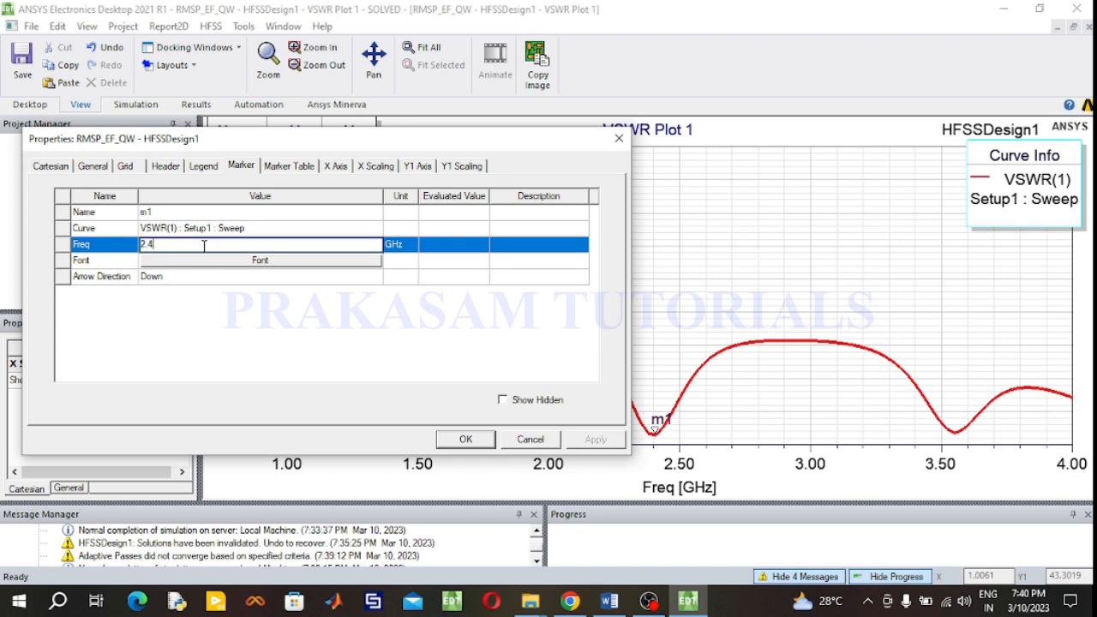
pyautogui.click(465, 440)
# - Move the marker table into the middle of the VSWR plot
pyautogui.moveTo(331, 142); pyautogui.dragTo(440, 277)
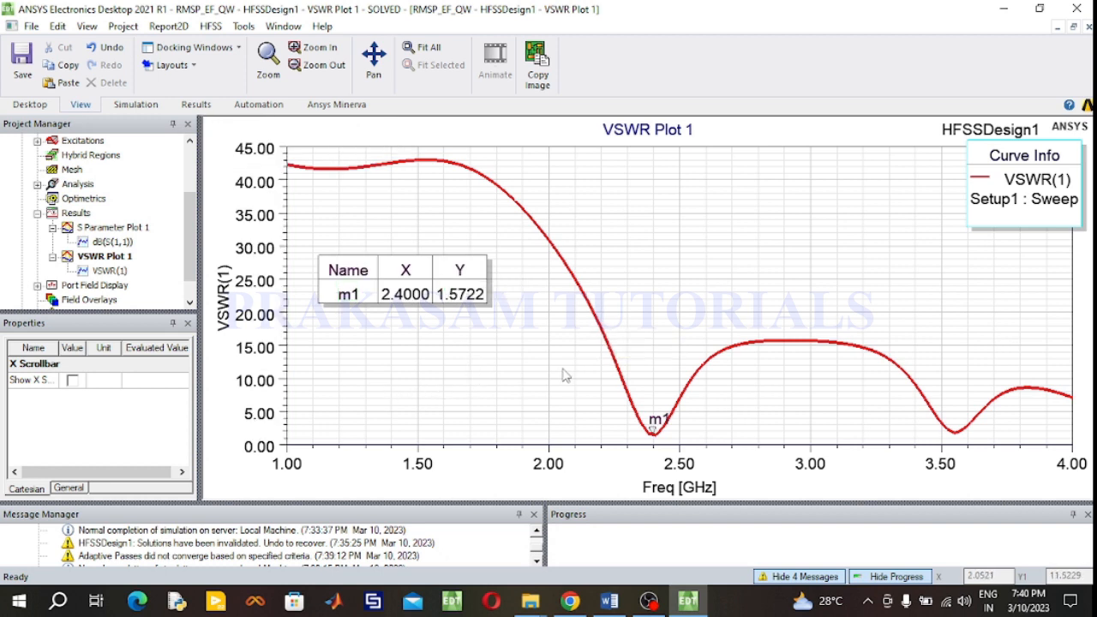
pyautogui.click(591, 316)
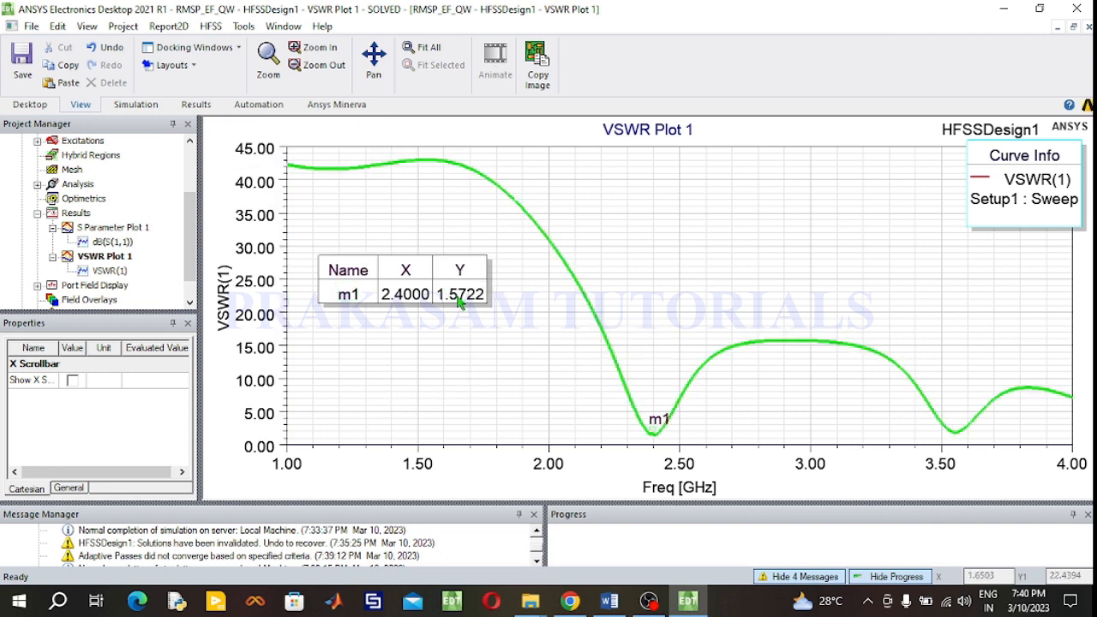
pyautogui.click(429, 313)
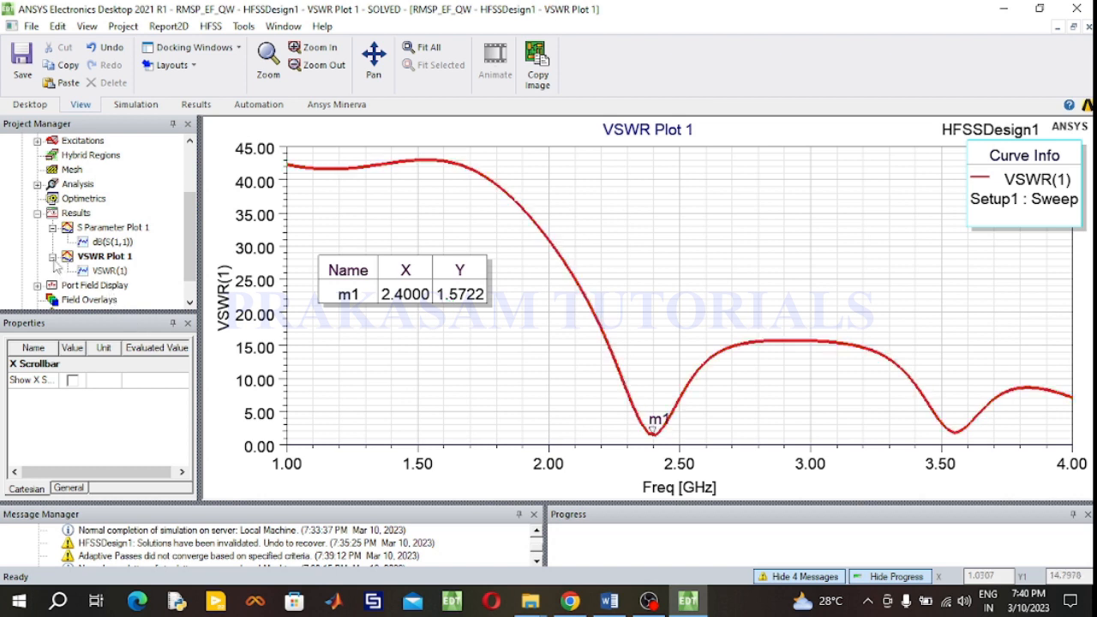
pyautogui.click(52, 256)
pyautogui.click(53, 228)
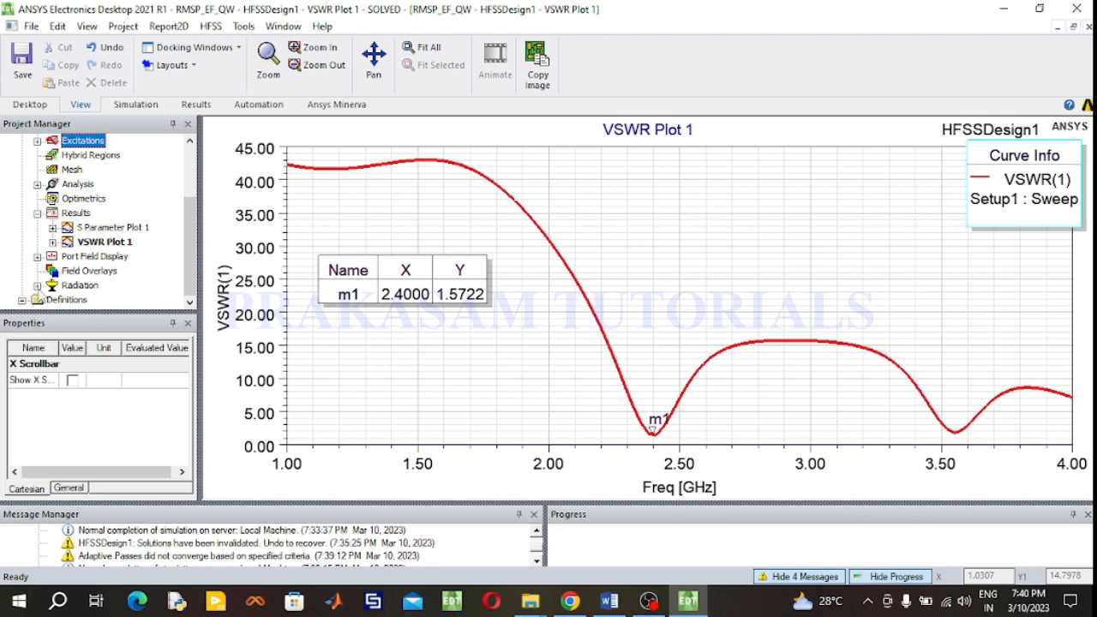
pyautogui.click(38, 286)
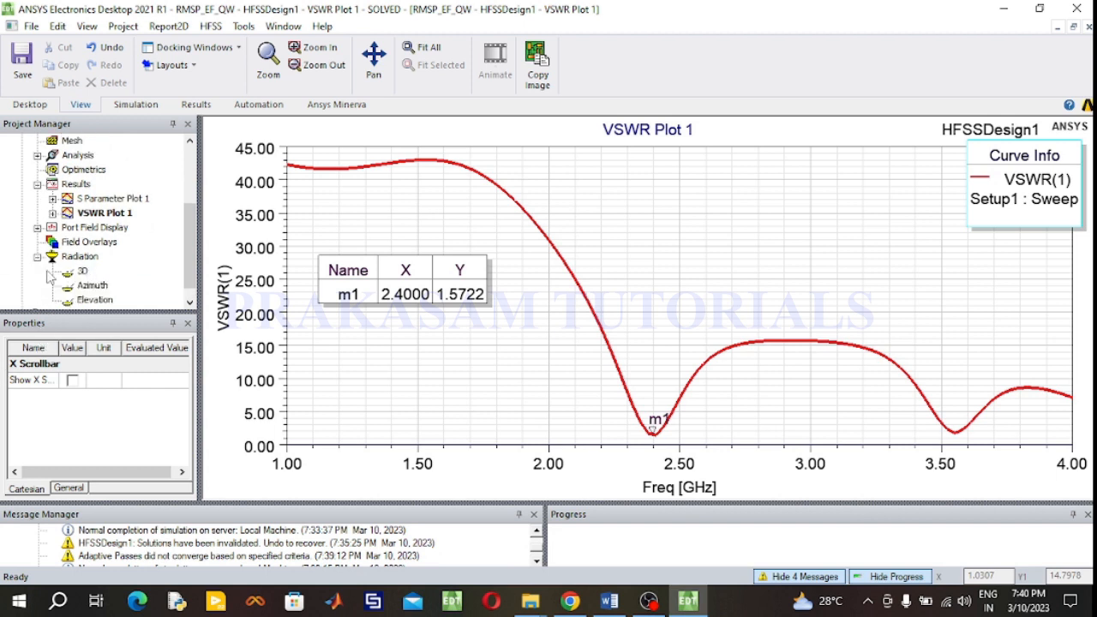
pyautogui.click(38, 256)
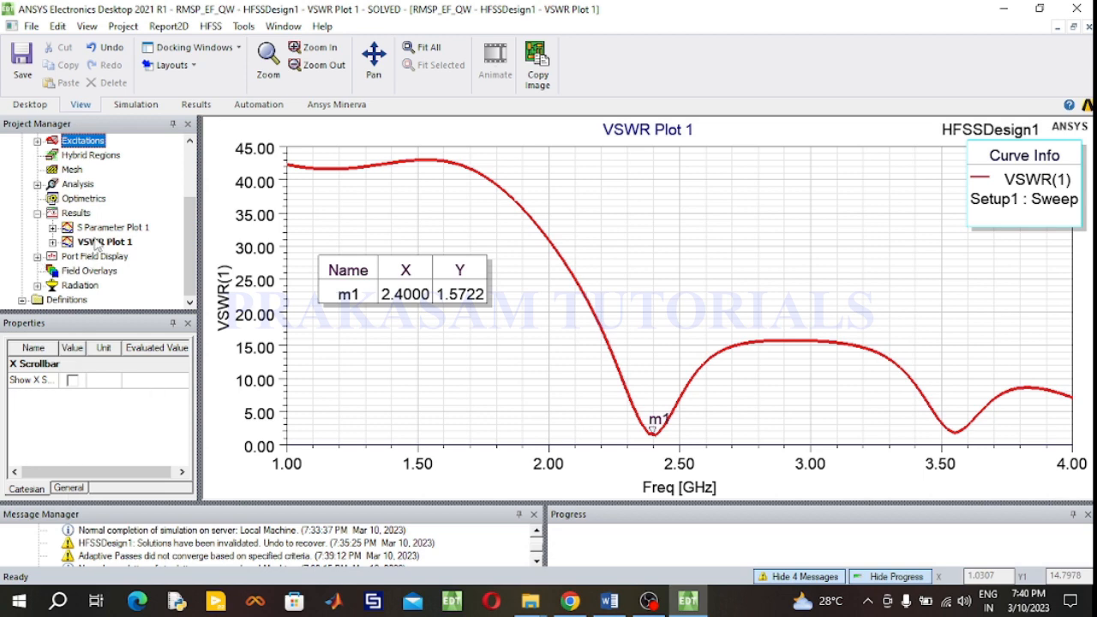
# - Start a far-field radiation pattern report plotting dB(GainTotal) against Theta
pyautogui.click(81, 216)
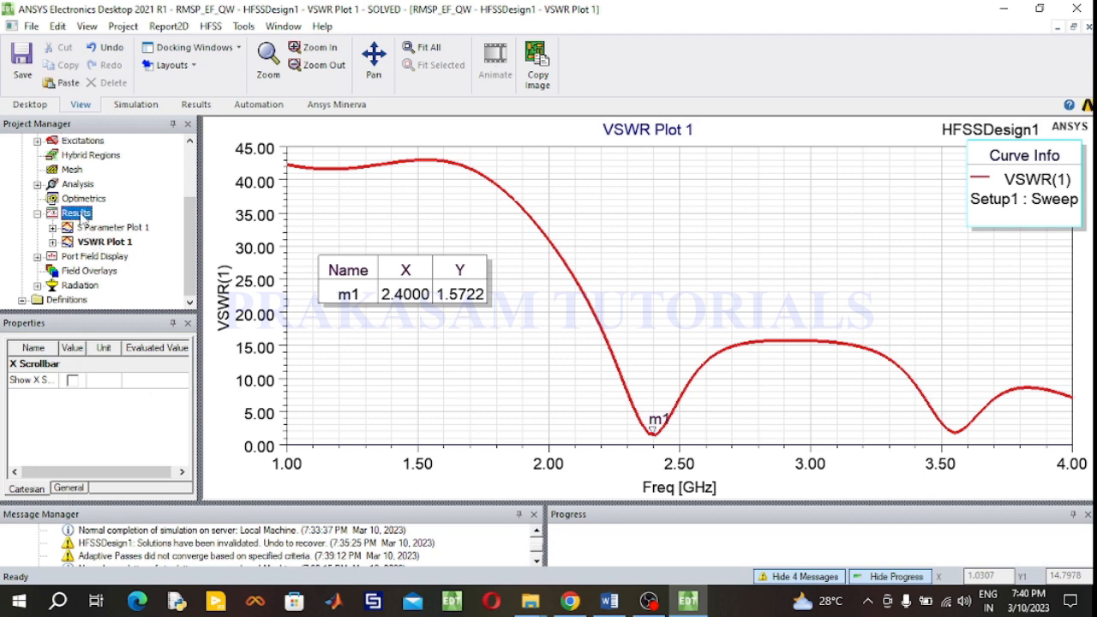
pyautogui.rightClick(82, 216)
pyautogui.moveTo(163, 152)
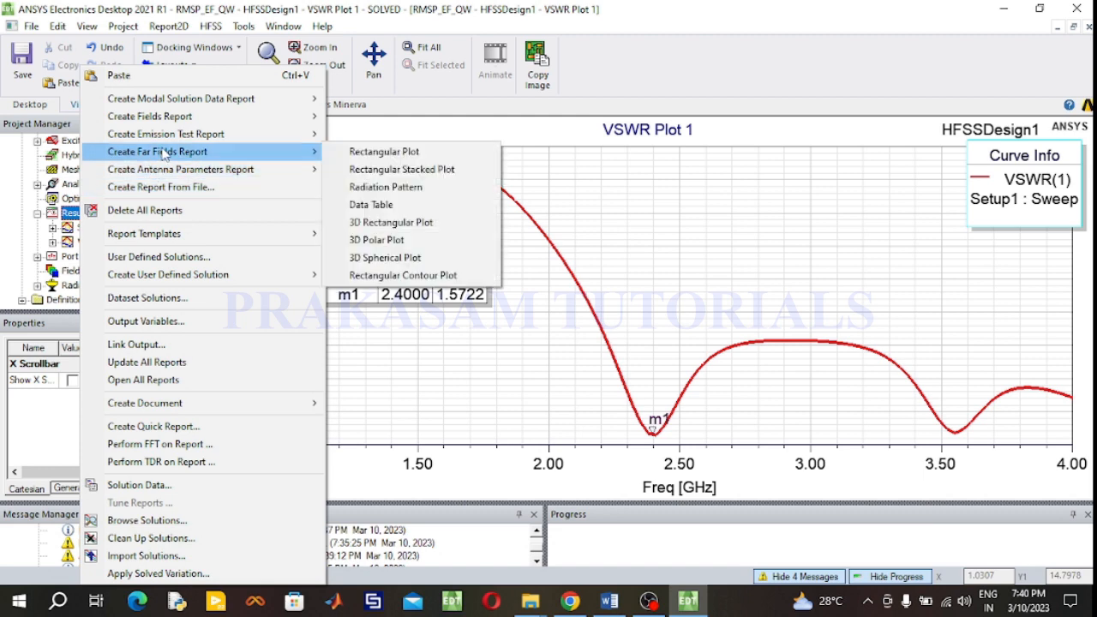
pyautogui.click(372, 186)
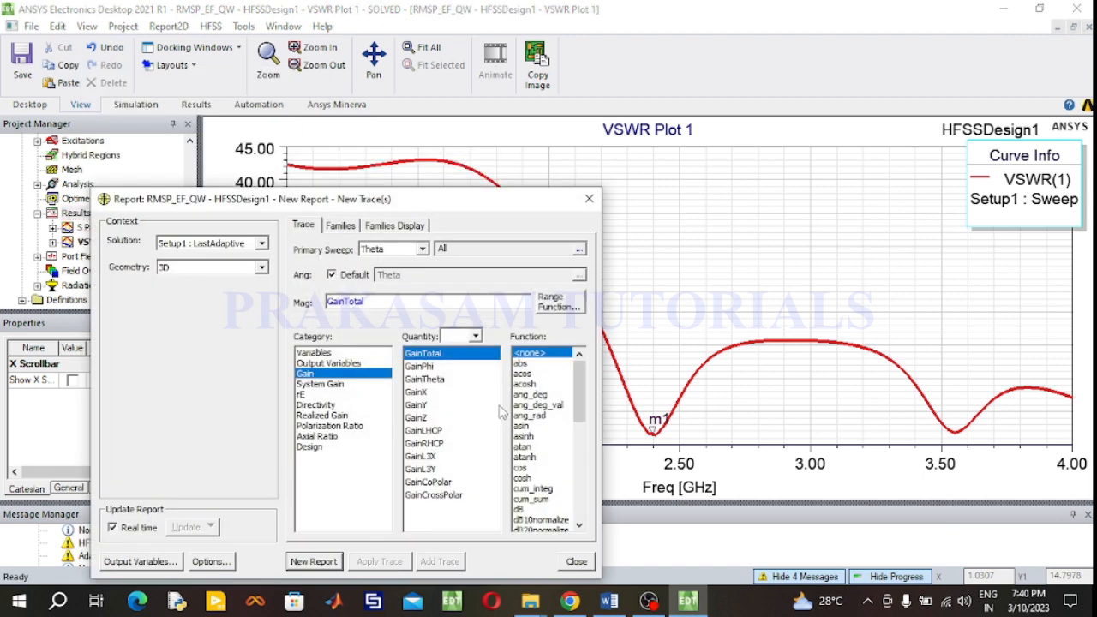
pyautogui.click(523, 511)
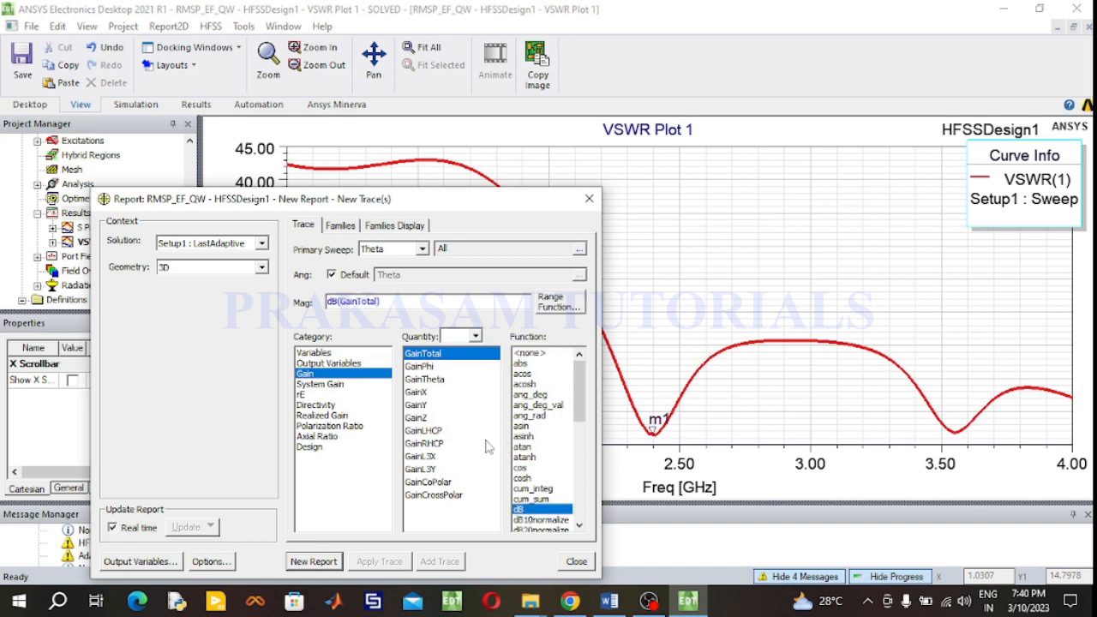
# - Limit the Phi sweep to -176, -90, 0 and 90 deg and create the gain radiation pattern plot
pyautogui.click(341, 225)
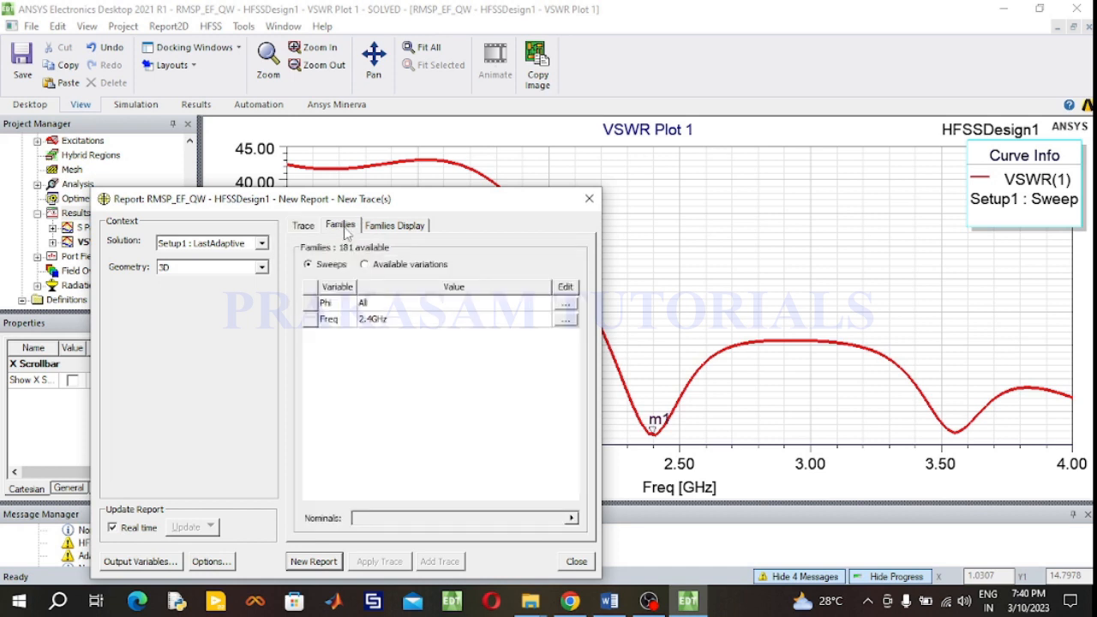
pyautogui.click(567, 306)
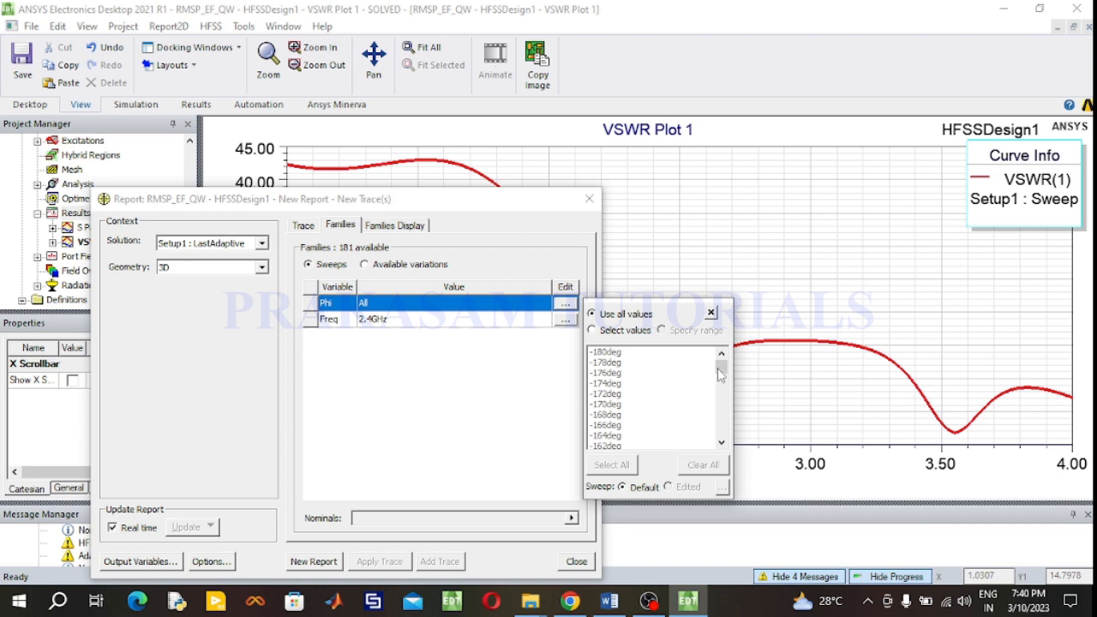
pyautogui.click(645, 374)
pyautogui.scroll(-4, 645, 382)
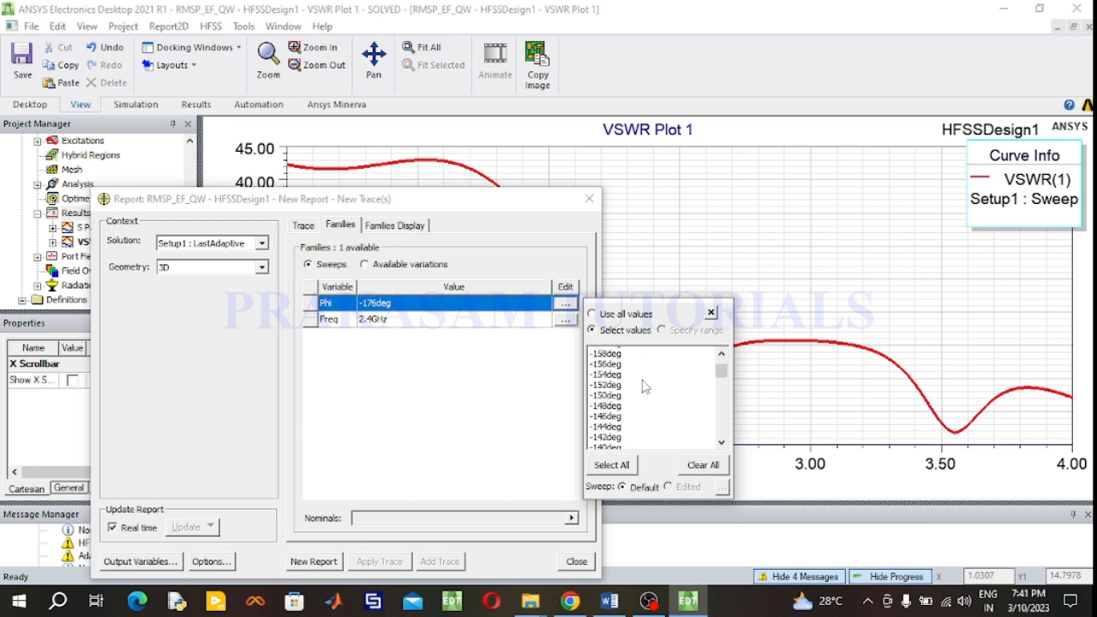
pyautogui.scroll(-3, 645, 388)
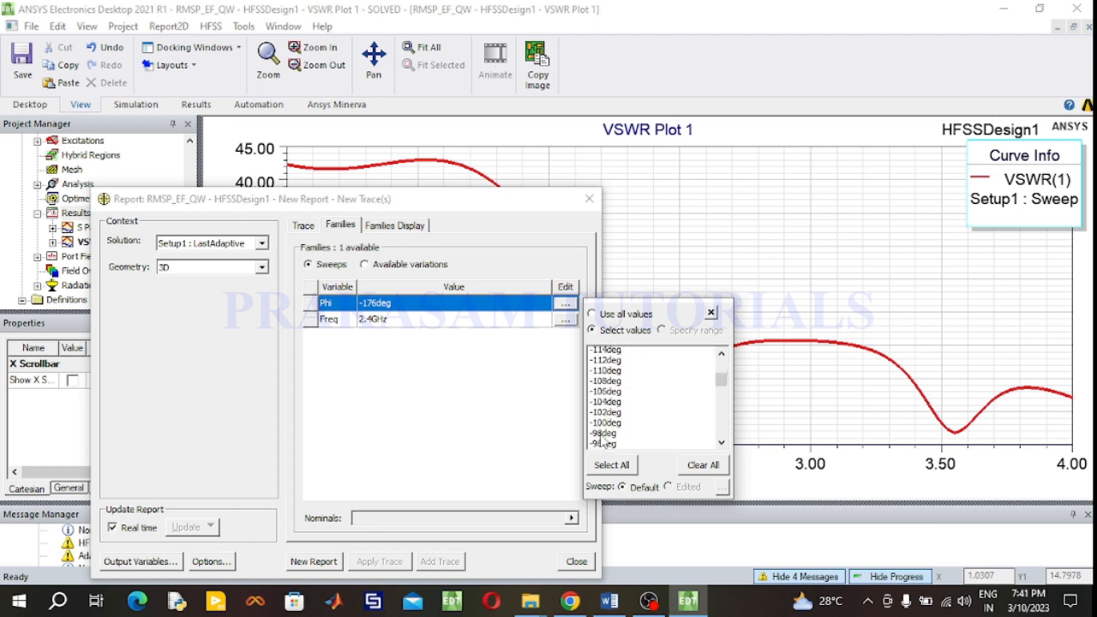
pyautogui.keyDown('ctrl'); pyautogui.click(603, 416); pyautogui.keyUp('ctrl')
pyautogui.scroll(-4, 678, 415)
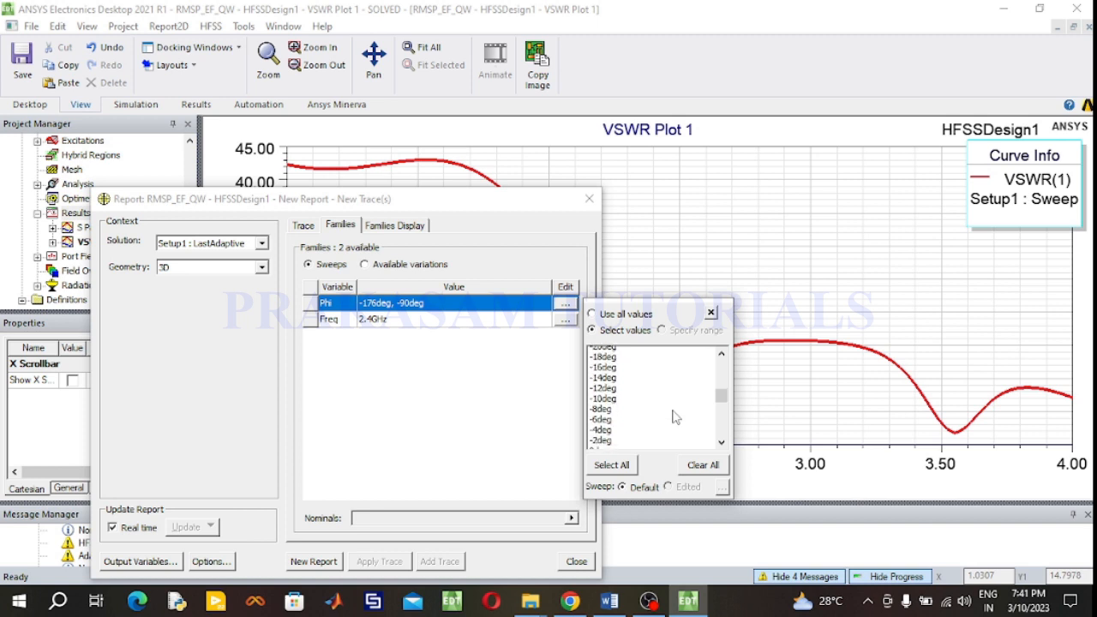
pyautogui.keyDown('ctrl'); pyautogui.click(600, 415); pyautogui.keyUp('ctrl')
pyautogui.scroll(-3, 636, 427)
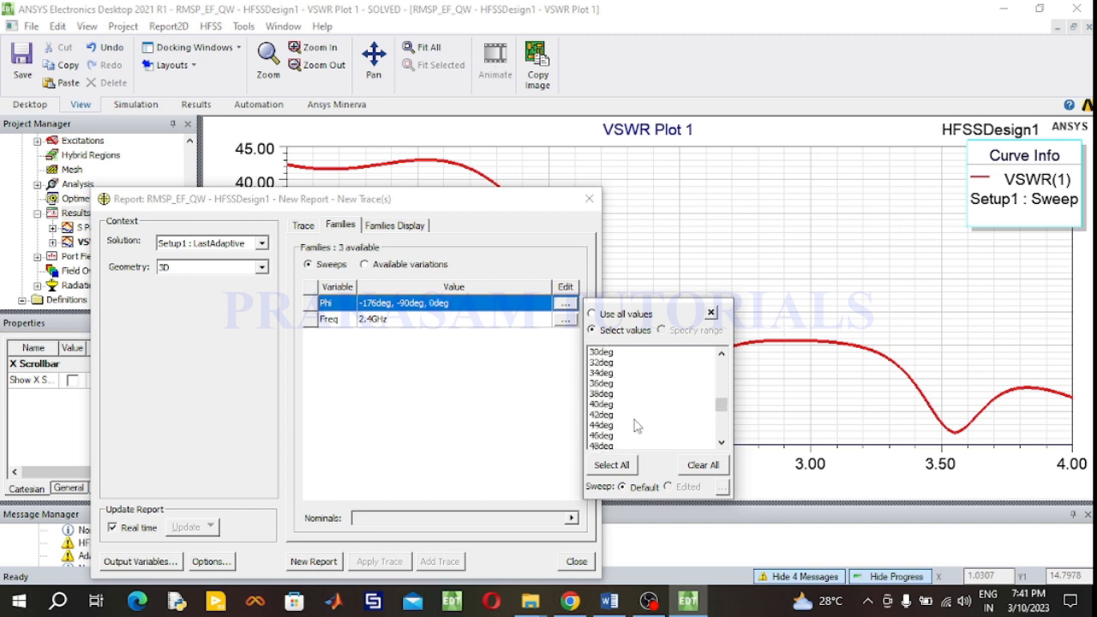
pyautogui.scroll(-3, 637, 426)
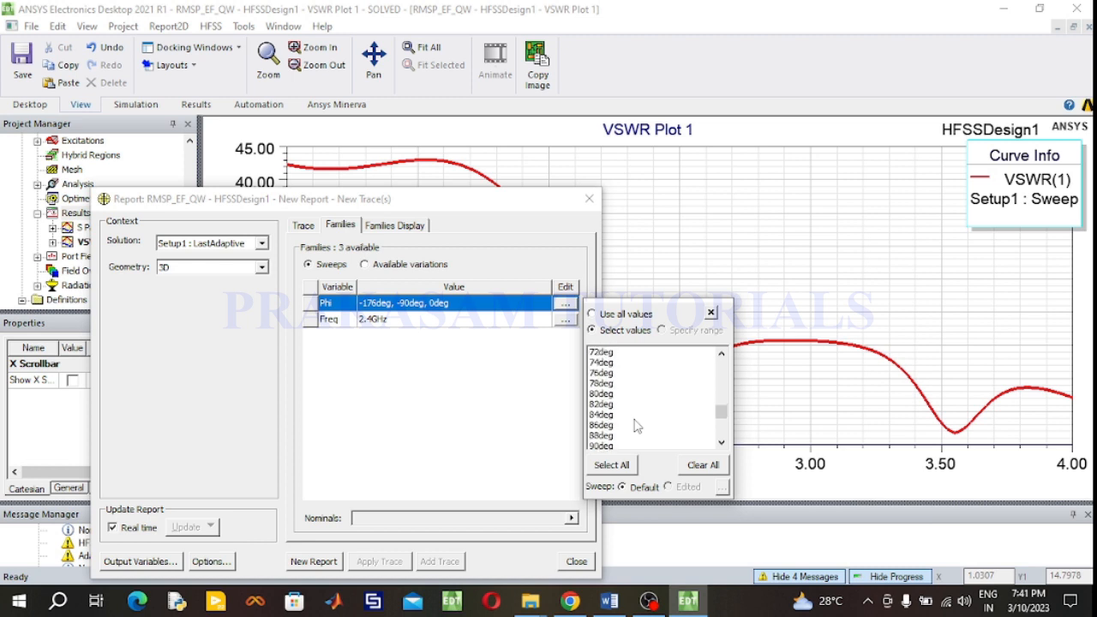
pyautogui.keyDown('ctrl'); pyautogui.click(601, 415); pyautogui.keyUp('ctrl')
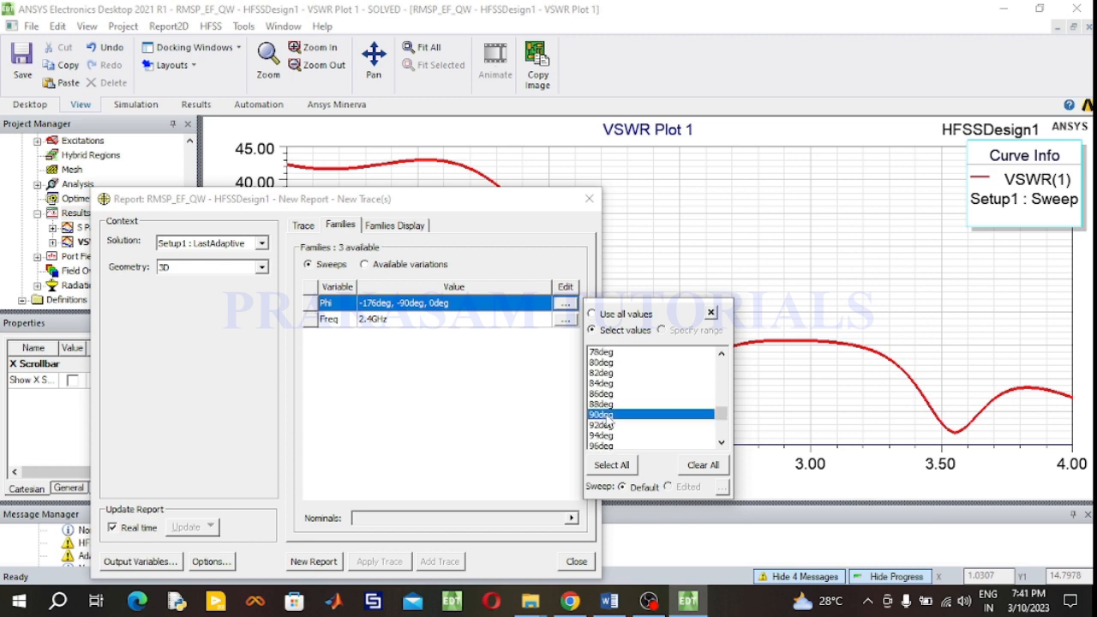
pyautogui.click(457, 420)
pyautogui.click(304, 225)
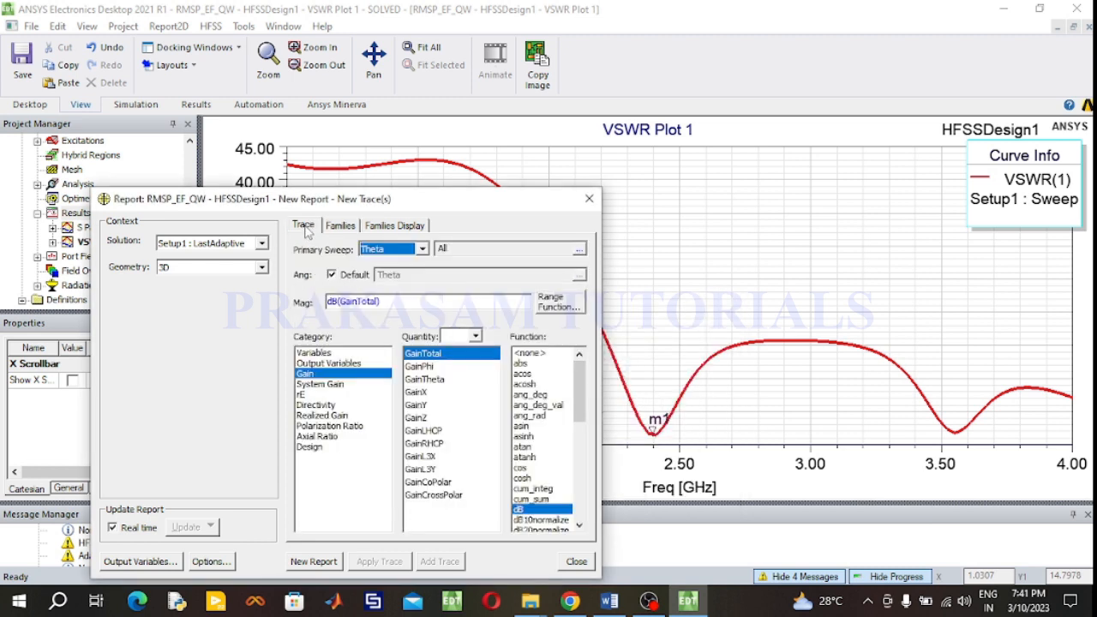
pyautogui.click(294, 562)
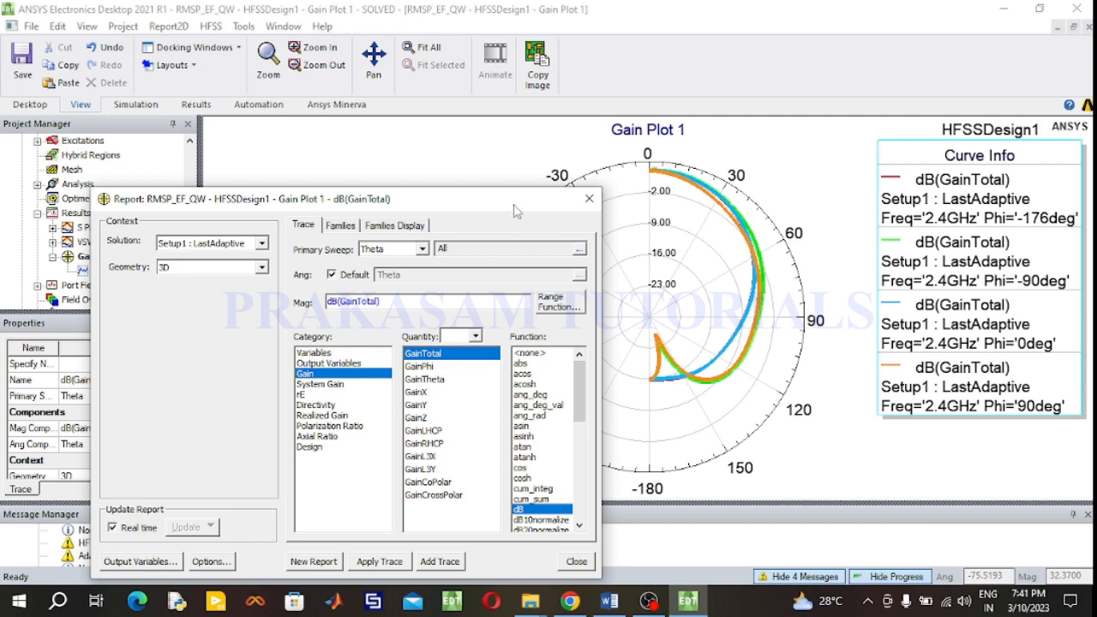
# - Move the report dialog aside and close it
pyautogui.moveTo(512, 208); pyautogui.dragTo(926, 216)
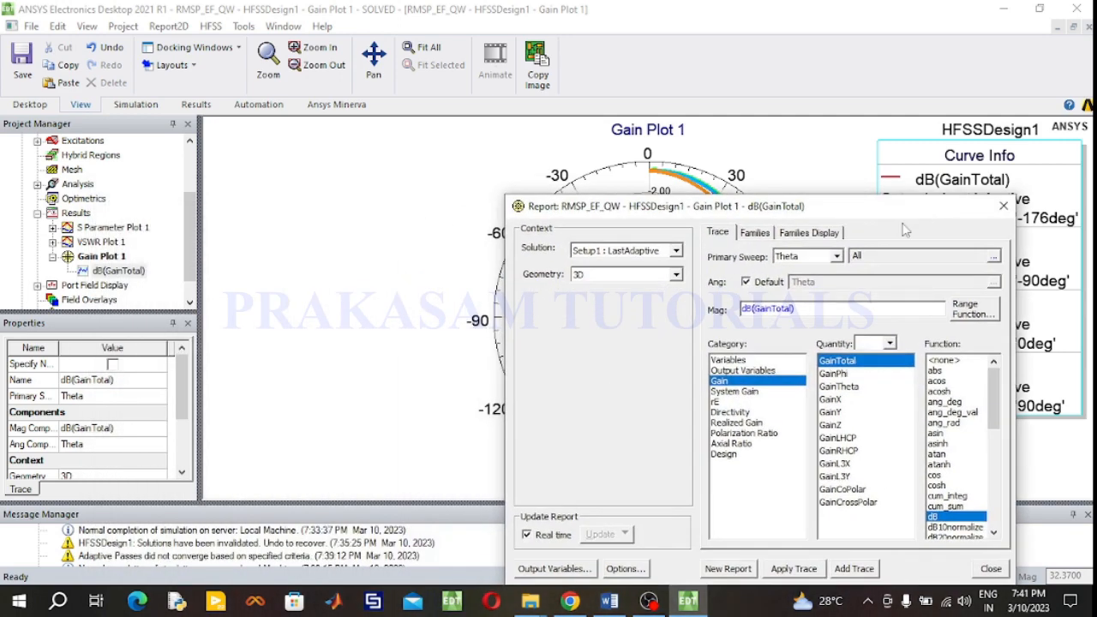
pyautogui.click(676, 274)
pyautogui.click(678, 274)
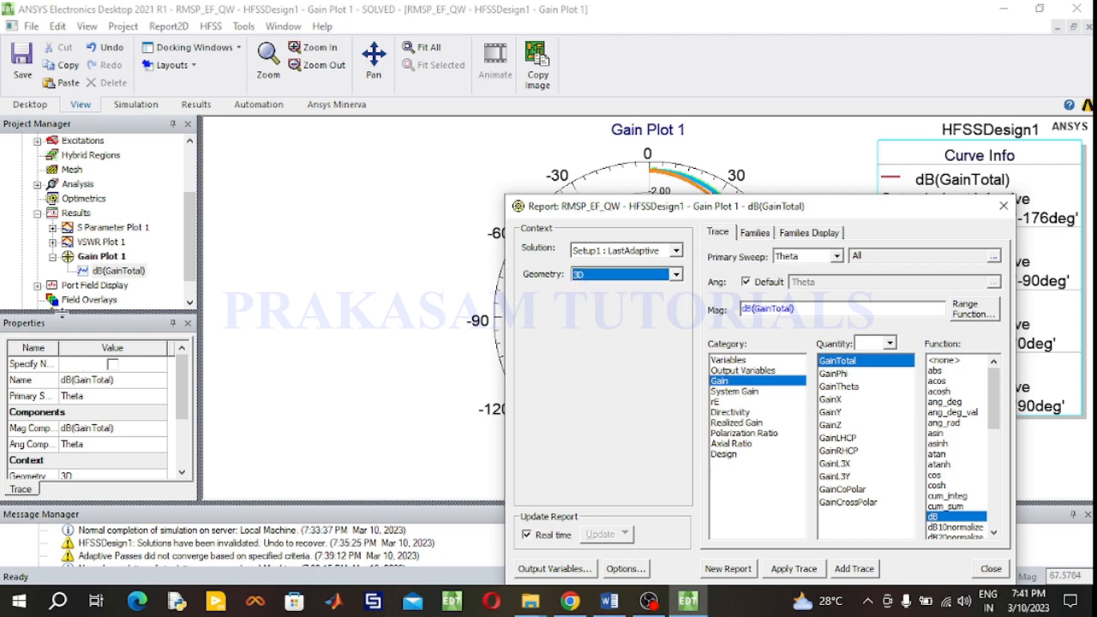
pyautogui.scroll(-1, 75, 298)
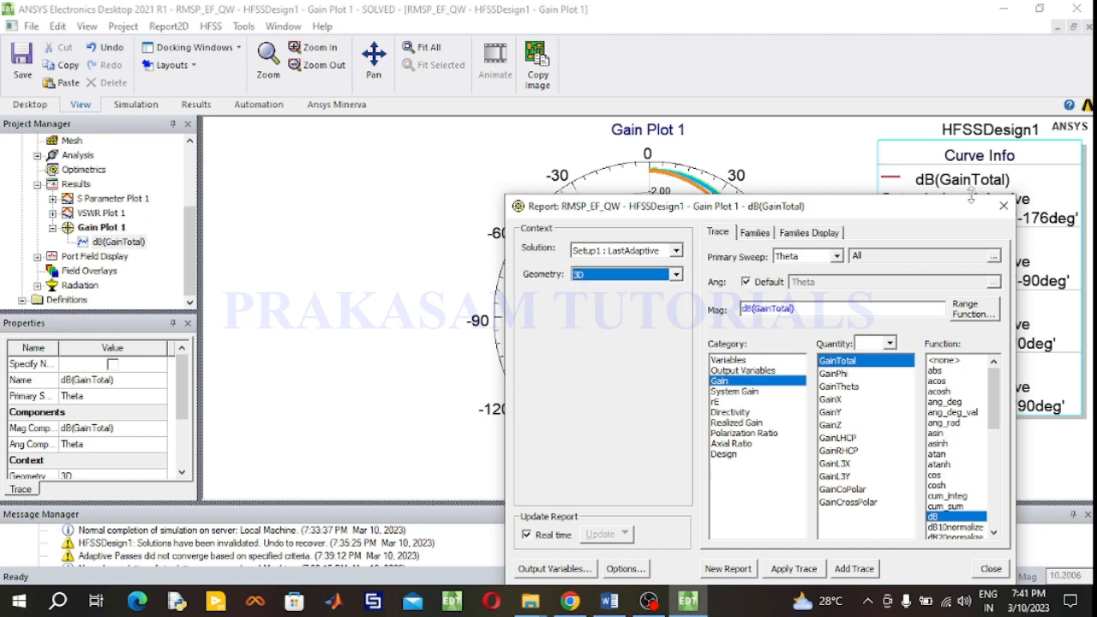
pyautogui.click(1003, 206)
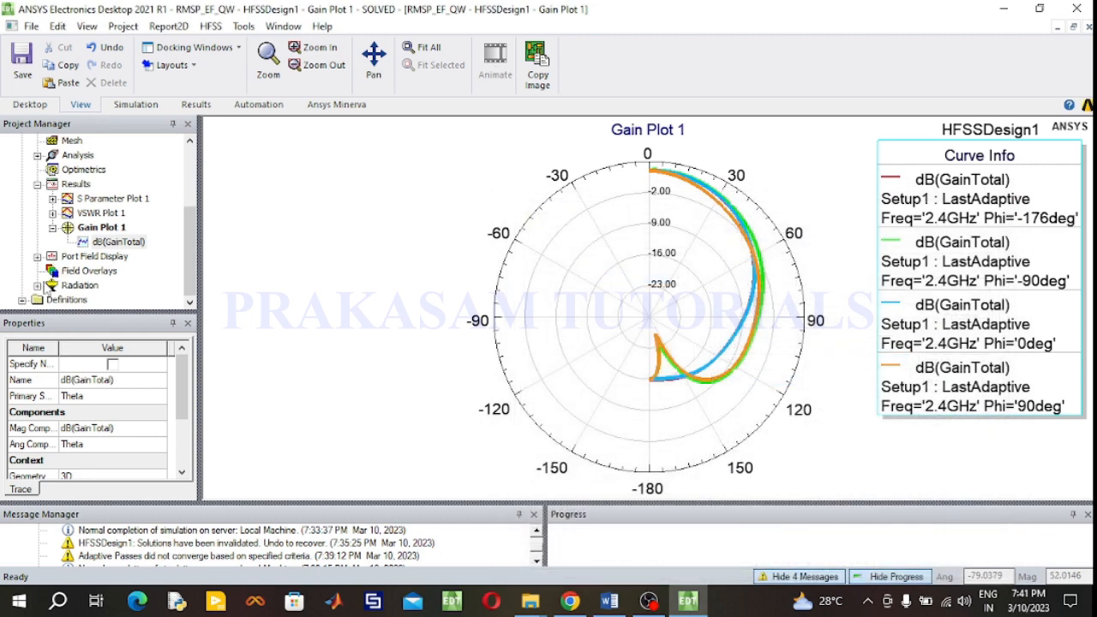
# - Set the Theta stop of the 3D far-field radiation sphere to 360 deg
pyautogui.click(37, 284)
pyautogui.doubleClick(82, 271)
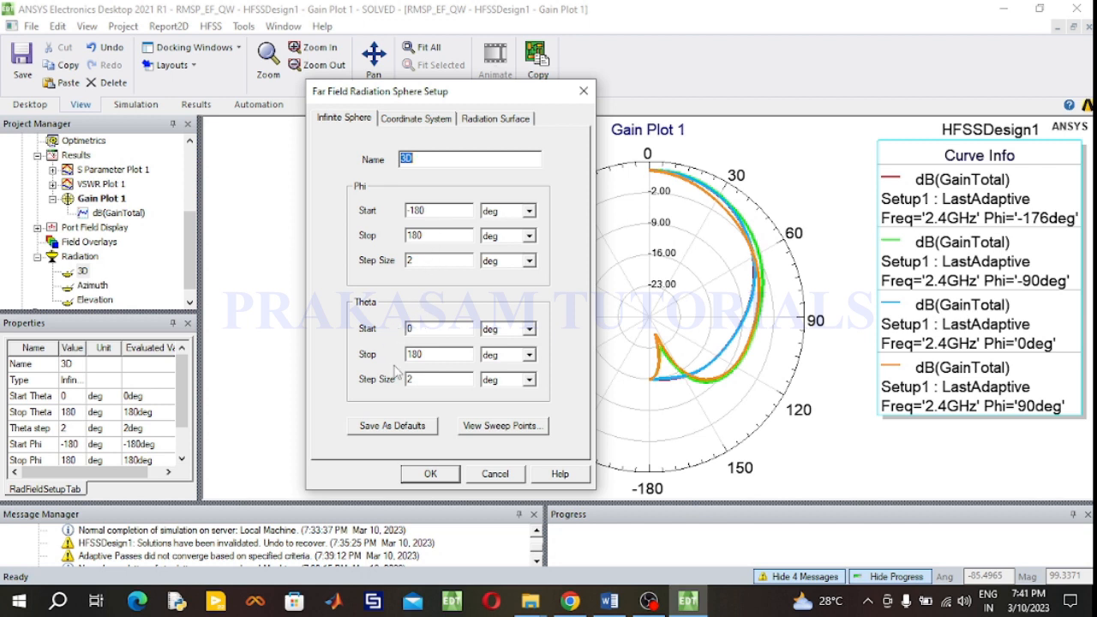
pyautogui.moveTo(429, 357); pyautogui.dragTo(398, 367)
pyautogui.click(441, 477)
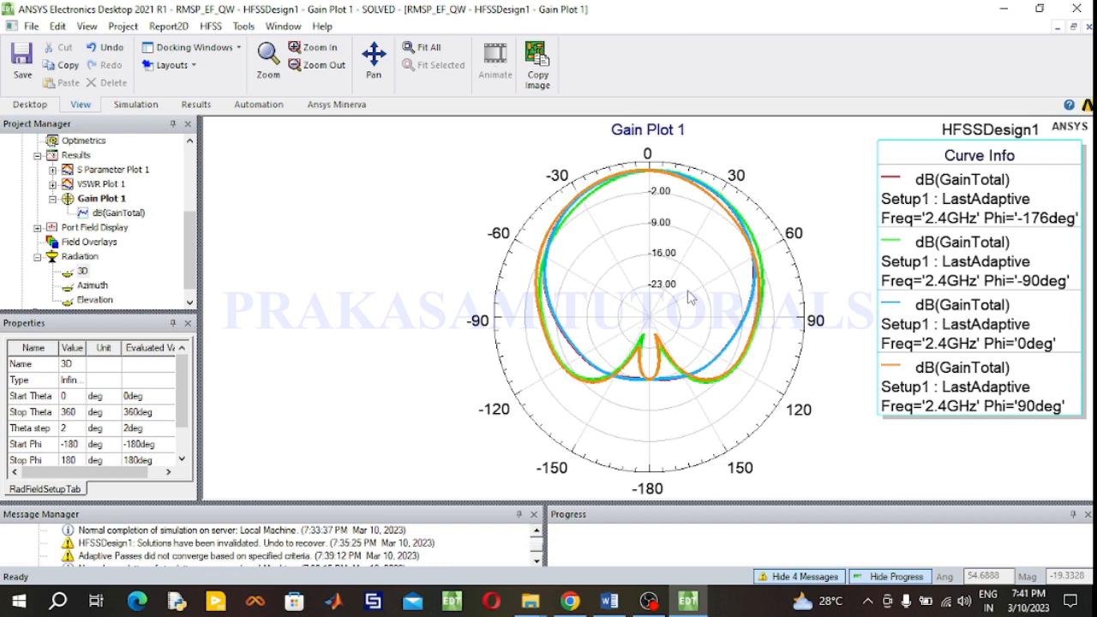
# - Highlight each Phi curve of the gain radiation pattern in turn to compare them
pyautogui.click(939, 203)
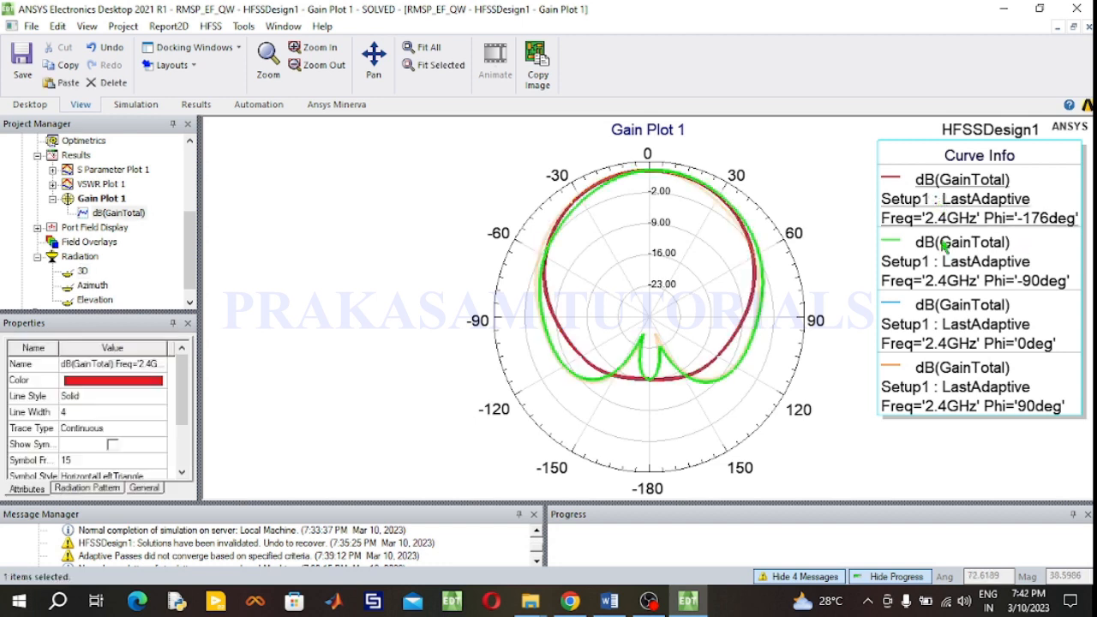
pyautogui.click(967, 270)
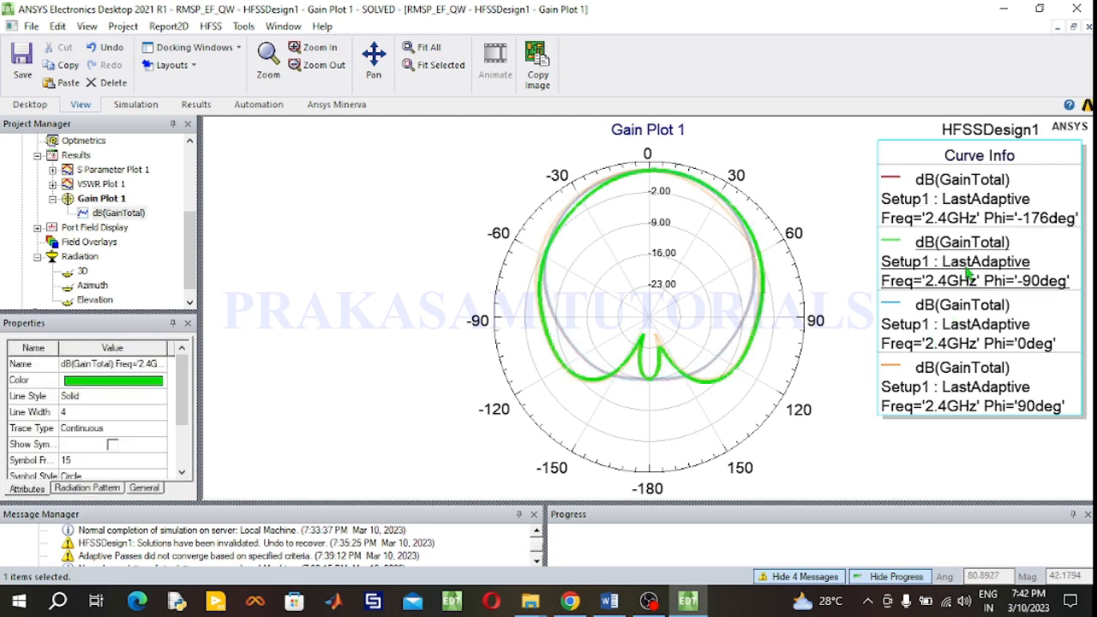
pyautogui.click(960, 341)
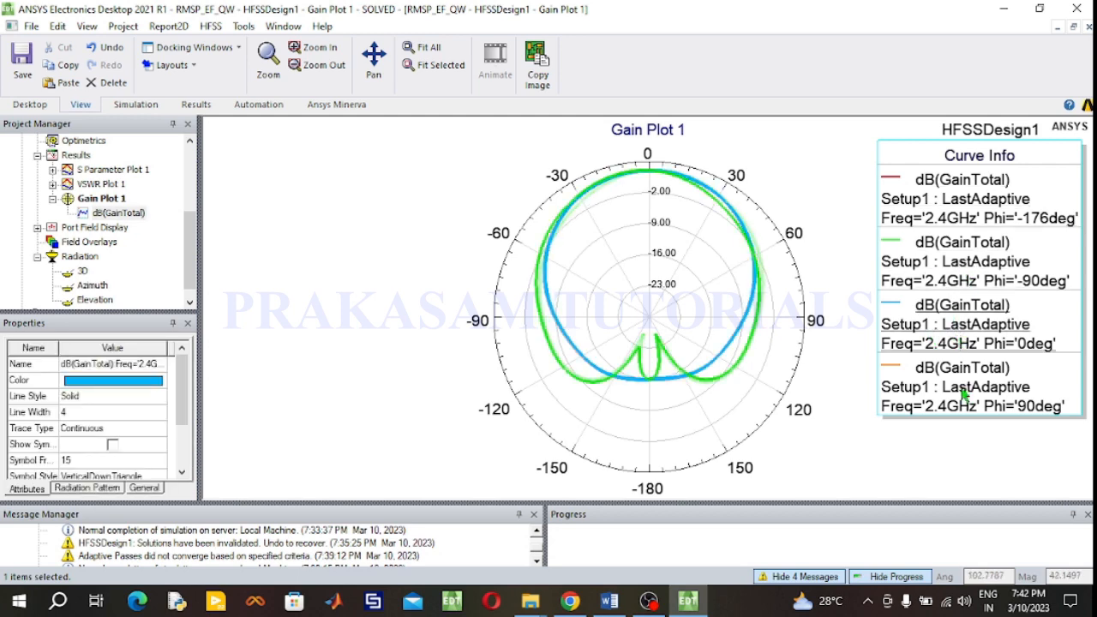
pyautogui.click(52, 198)
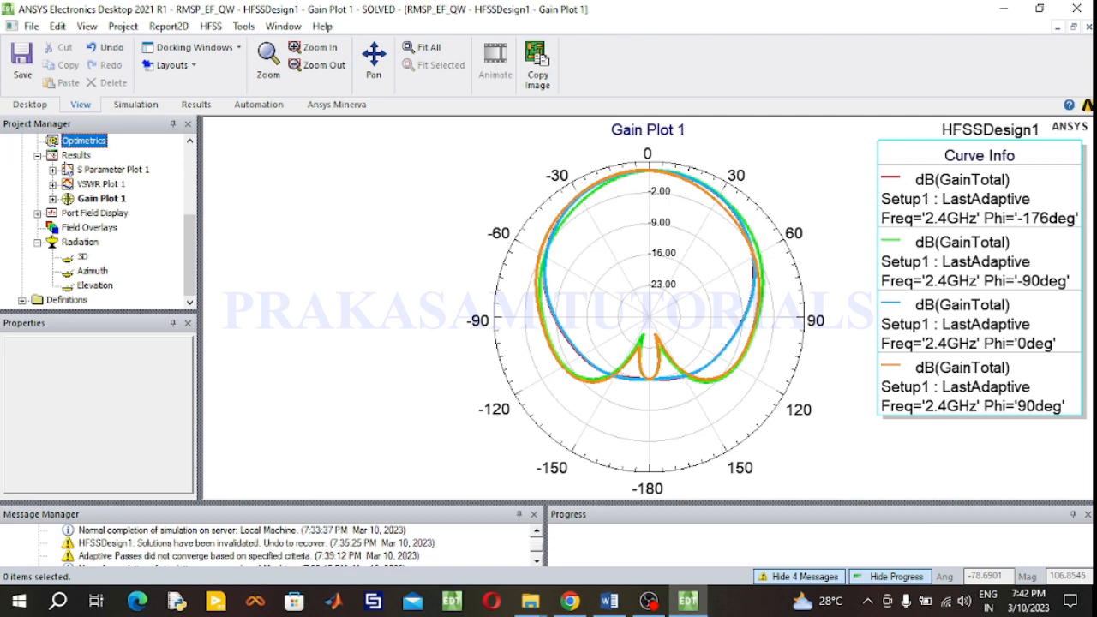
# - Create a far-field 3D polar plot of dB(GainTotal)
pyautogui.click(76, 155)
pyautogui.rightClick(77, 156)
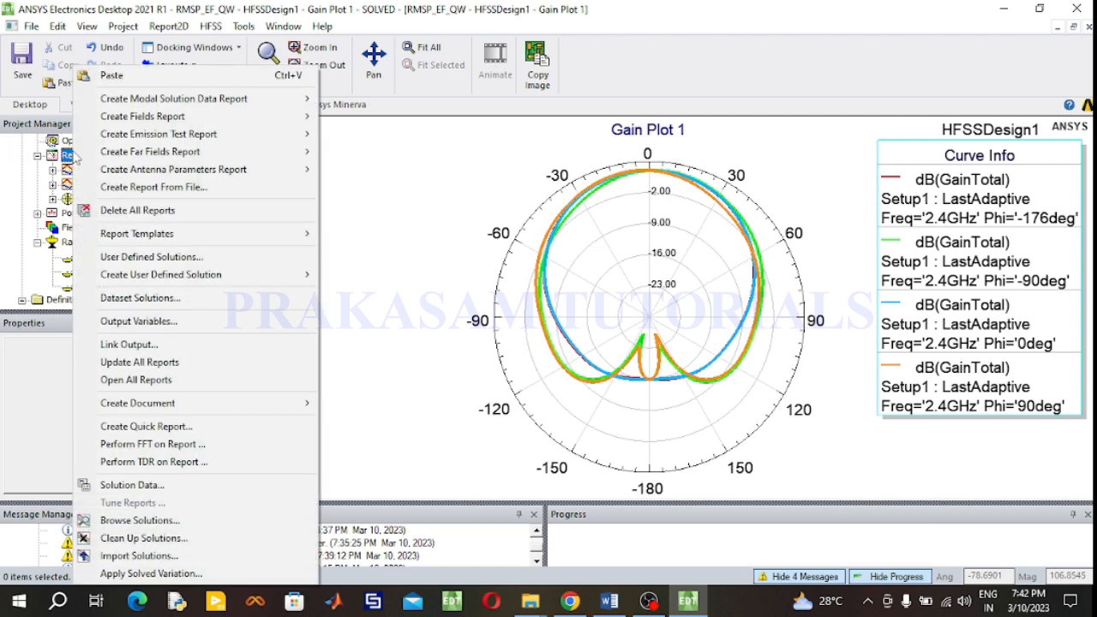
pyautogui.moveTo(126, 158)
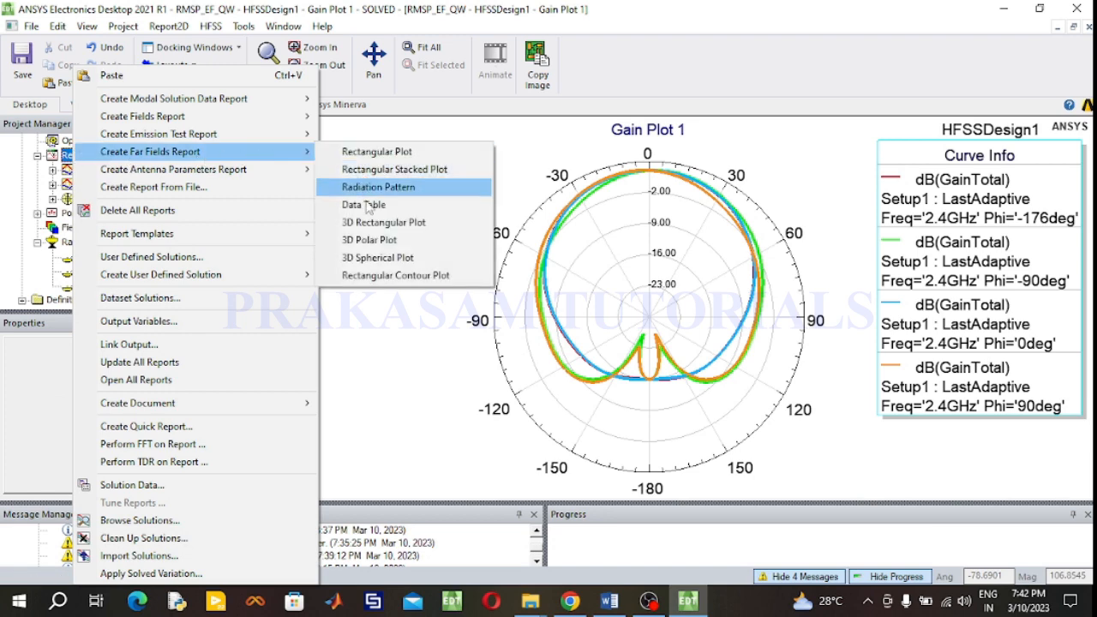
pyautogui.click(373, 240)
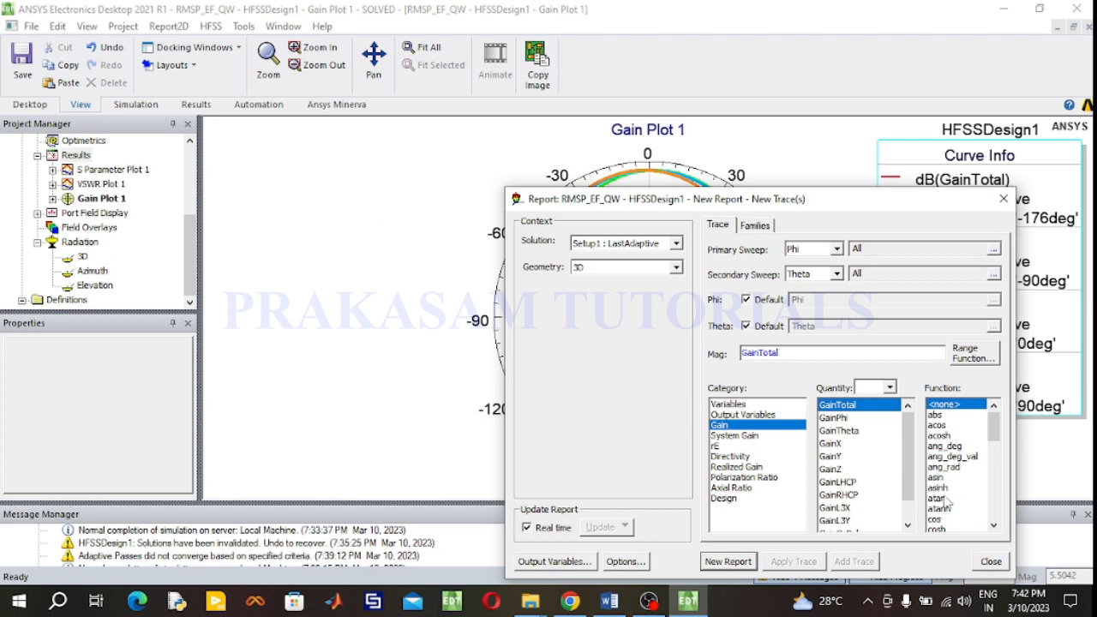
pyautogui.moveTo(996, 426); pyautogui.dragTo(997, 461)
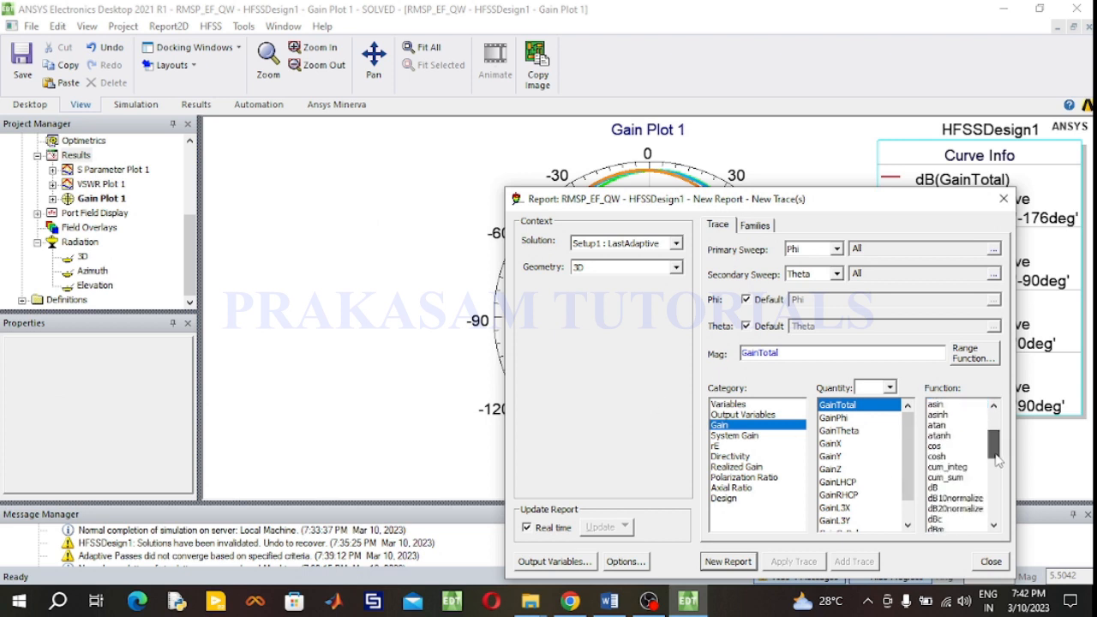
pyautogui.click(934, 487)
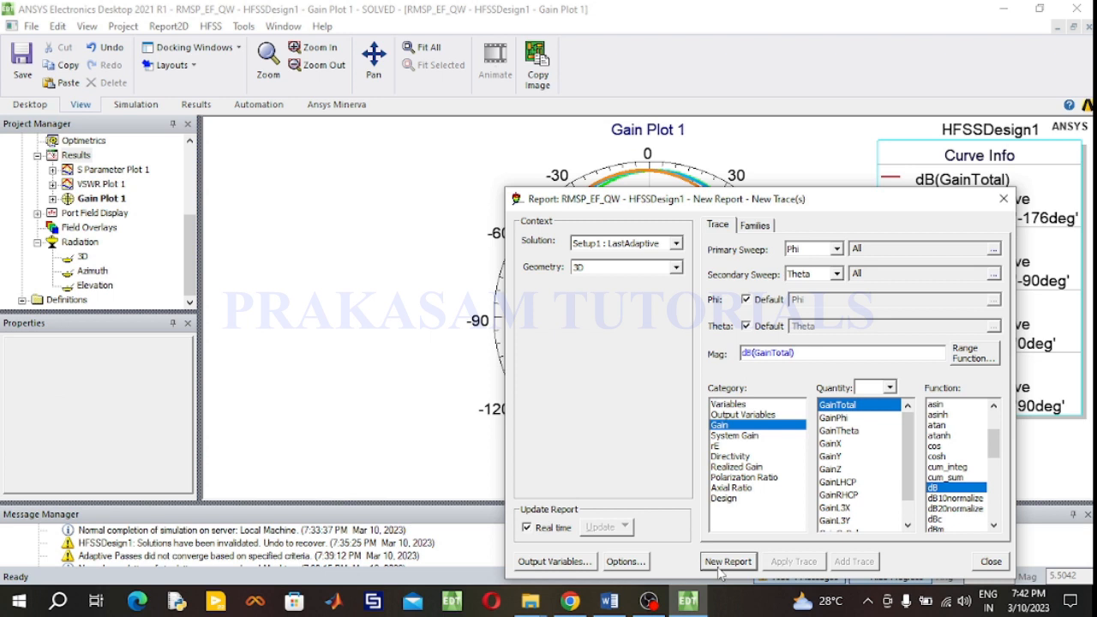
pyautogui.click(720, 562)
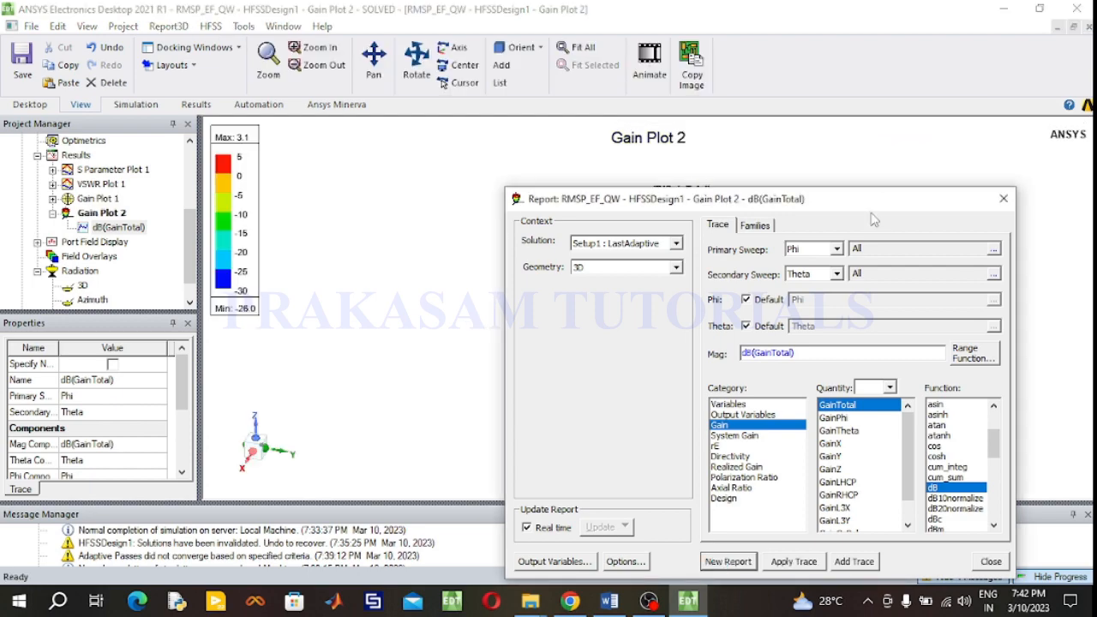
# - Create another 3D polar plot of dB(DirTotal) for directivity and close the report dialog
pyautogui.moveTo(884, 206); pyautogui.dragTo(870, 148)
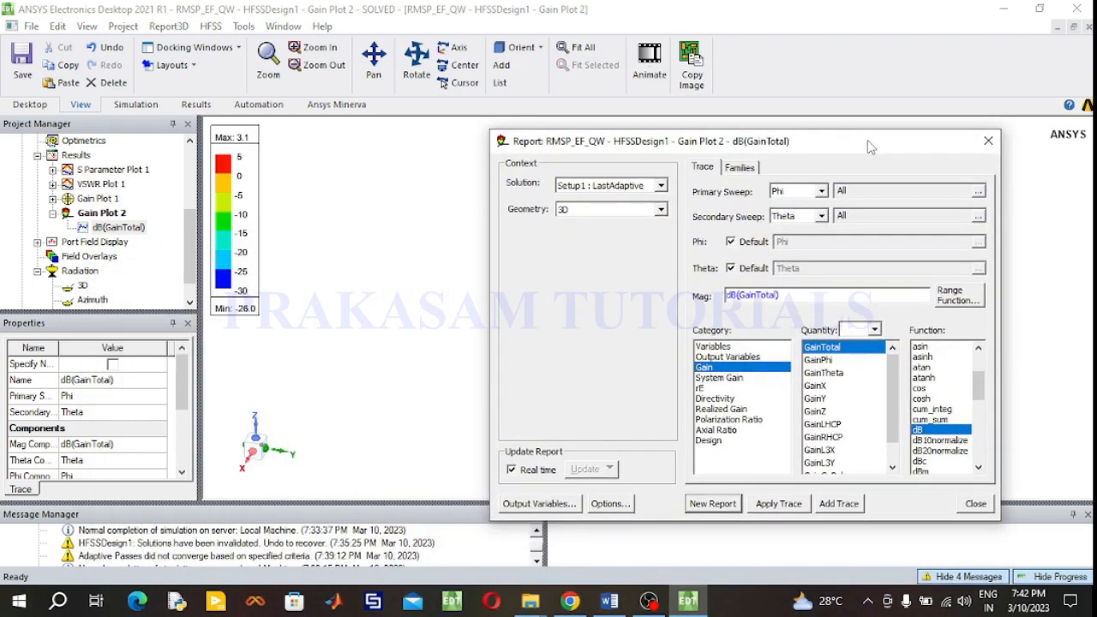
pyautogui.click(720, 399)
pyautogui.moveTo(980, 367); pyautogui.dragTo(986, 403)
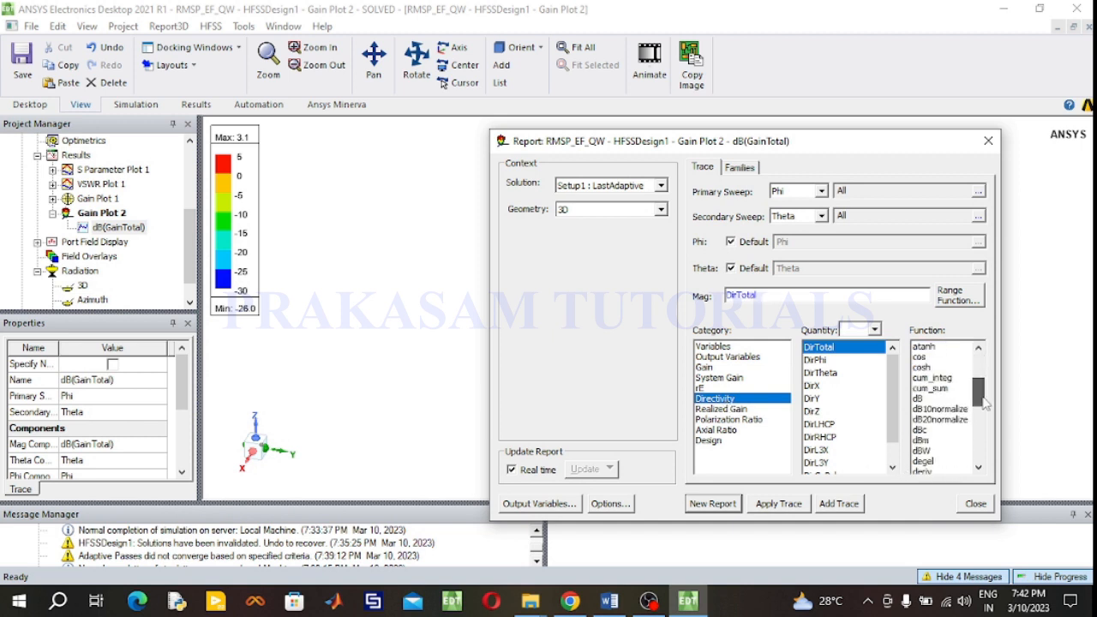
pyautogui.click(925, 399)
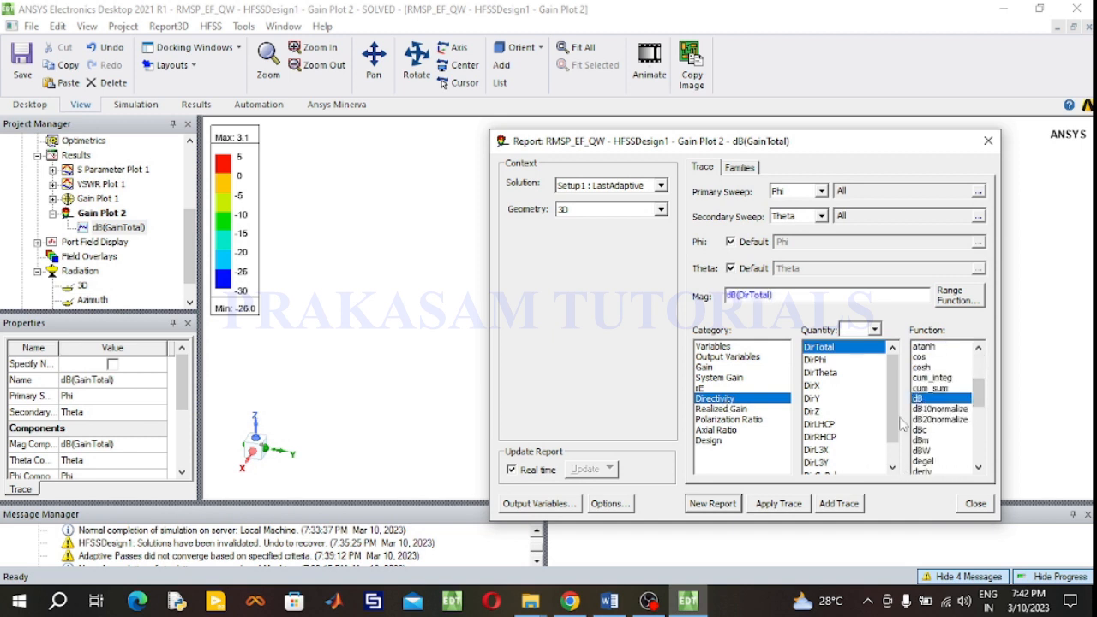
pyautogui.click(712, 504)
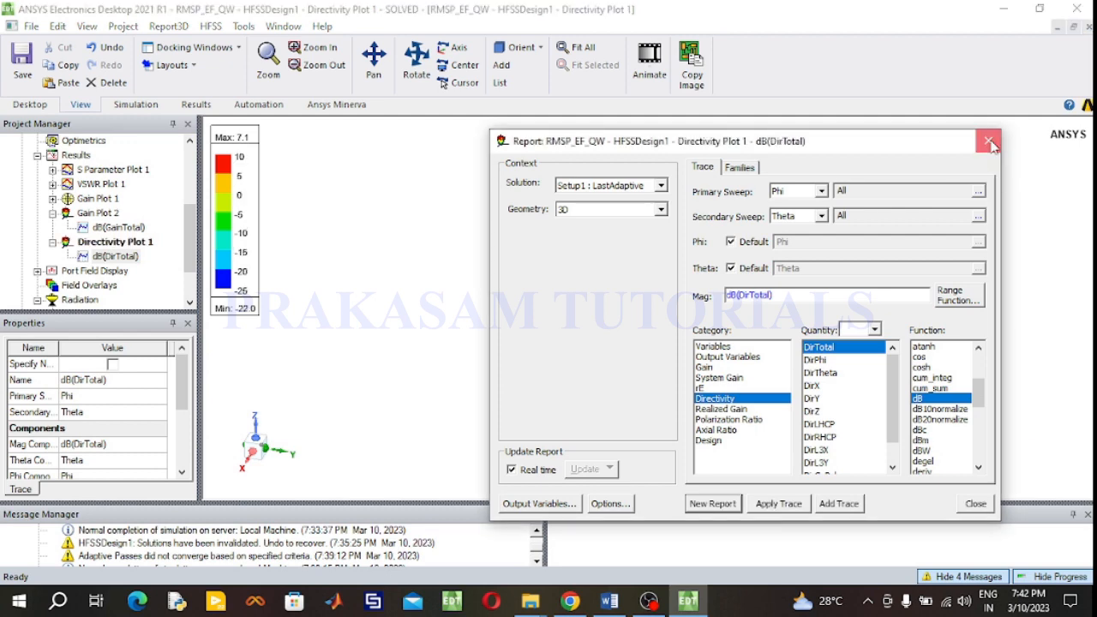
pyautogui.click(990, 142)
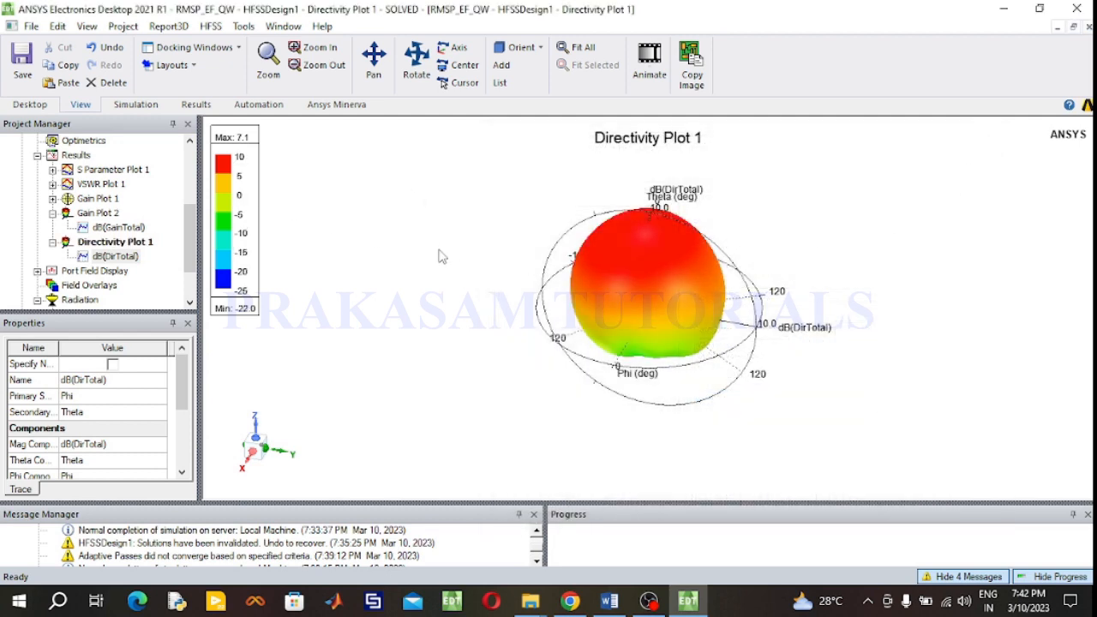
# - Examine the 3D directivity and gain plots up close
pyautogui.scroll(2, 610, 322)
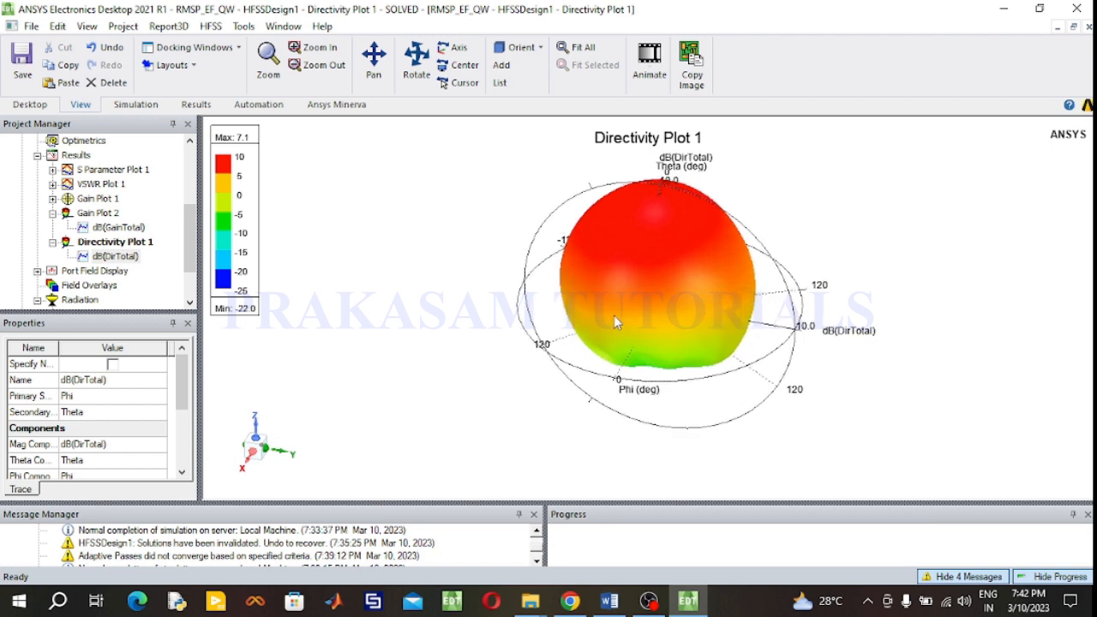
pyautogui.scroll(1, 749, 240)
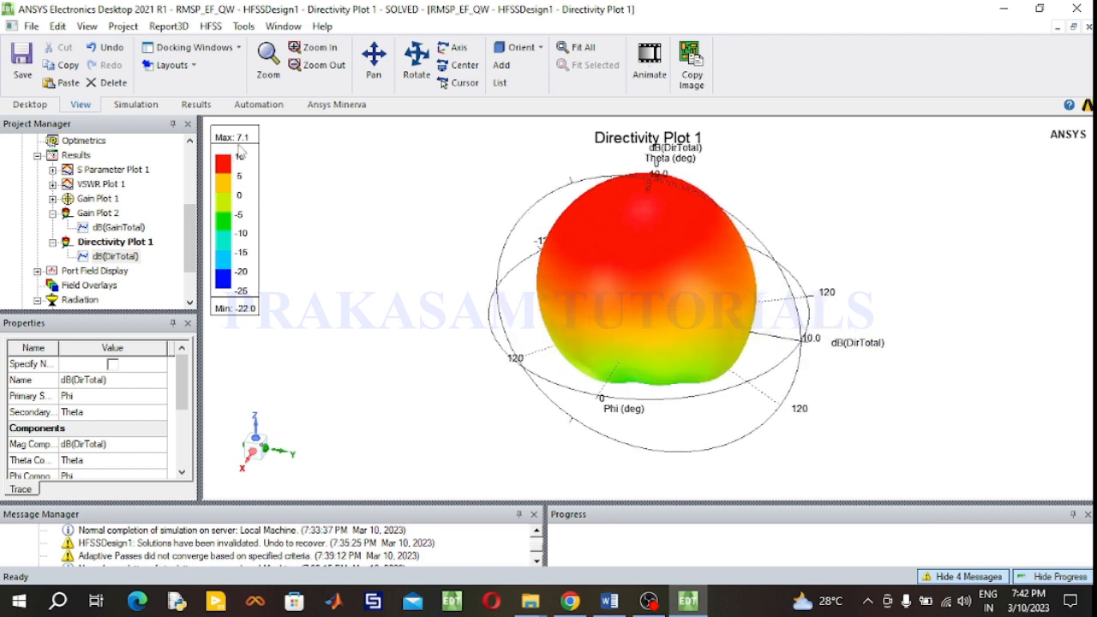
pyautogui.click(101, 213)
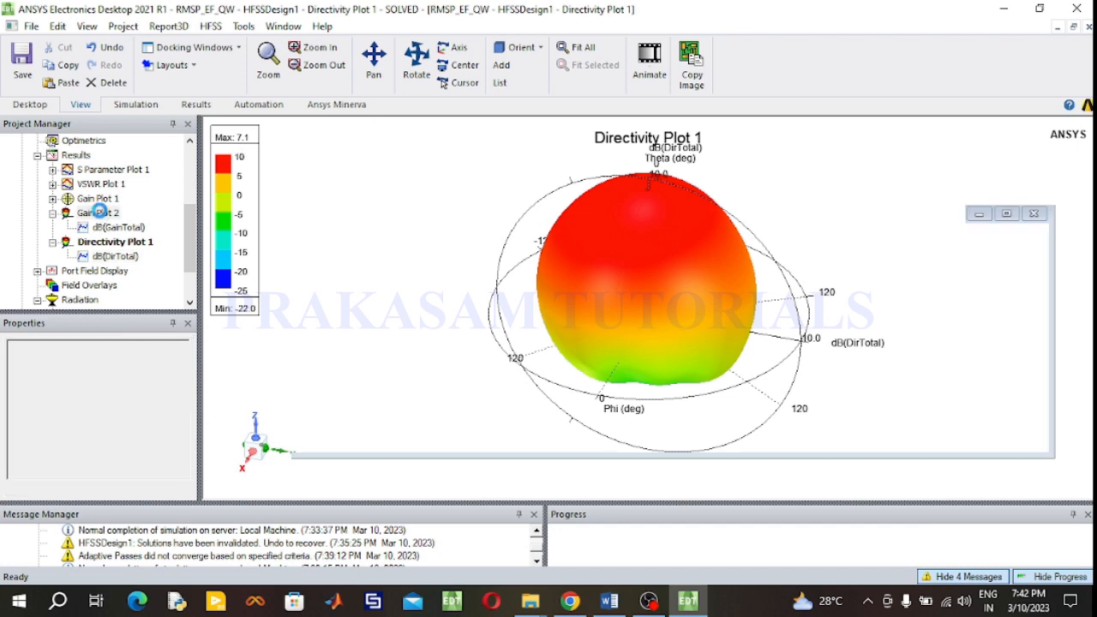
pyautogui.scroll(1, 684, 246)
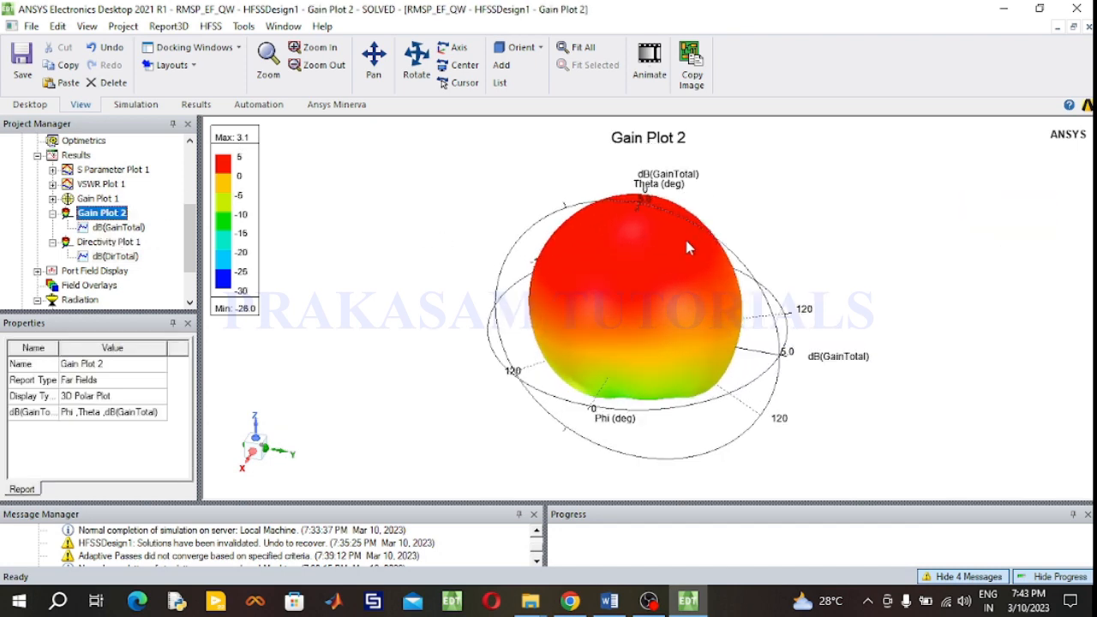
pyautogui.scroll(1, 821, 238)
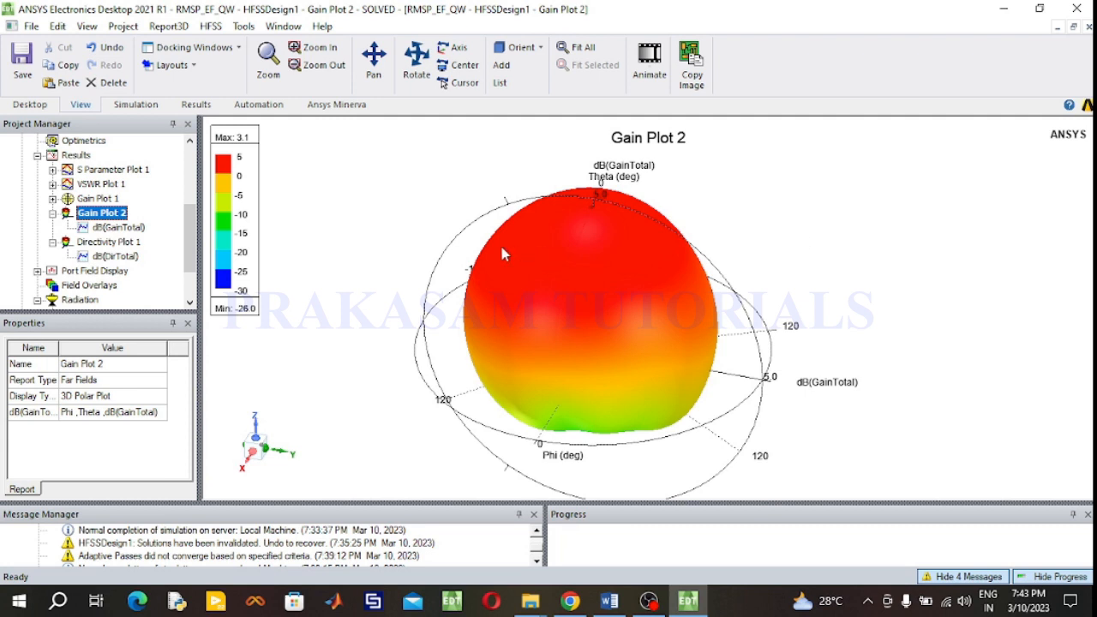
pyautogui.scroll(1, 374, 312)
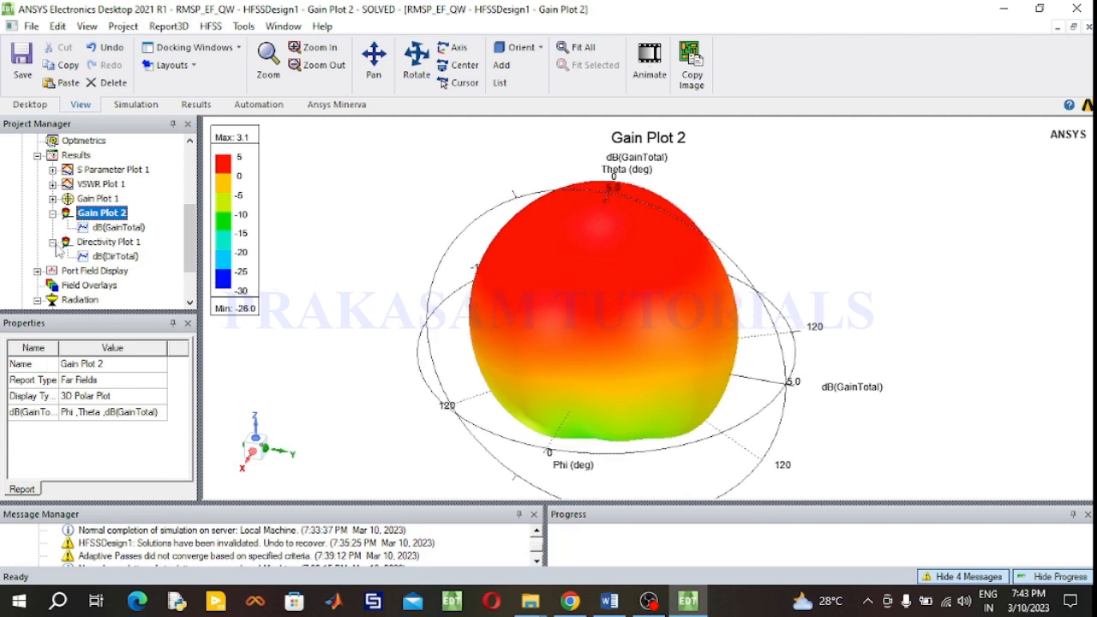
pyautogui.click(52, 213)
pyautogui.click(53, 227)
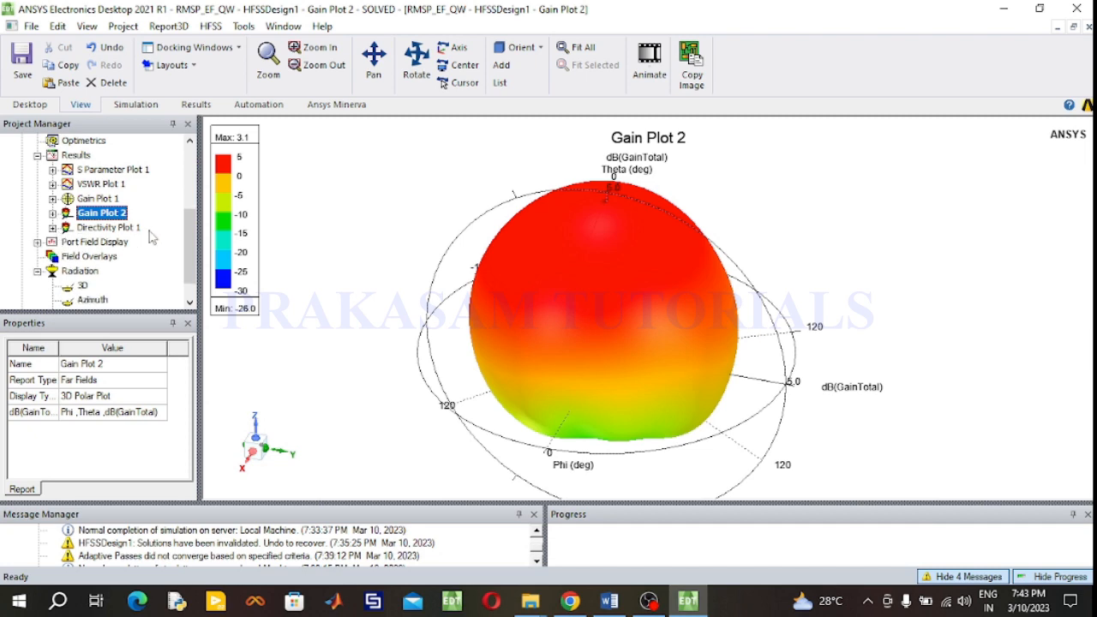
pyautogui.scroll(2, 141, 238)
pyautogui.scroll(2, 109, 168)
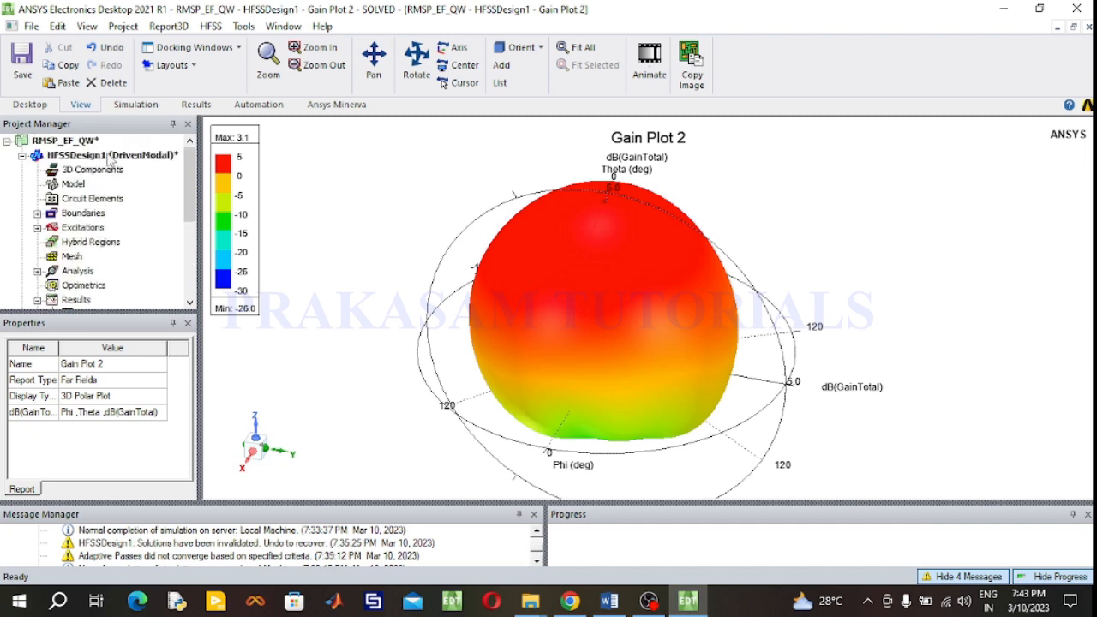
# - Overlay the Directivity Plot 1 radiation field on the 3D model with transparency 0.8
pyautogui.doubleClick(108, 156)
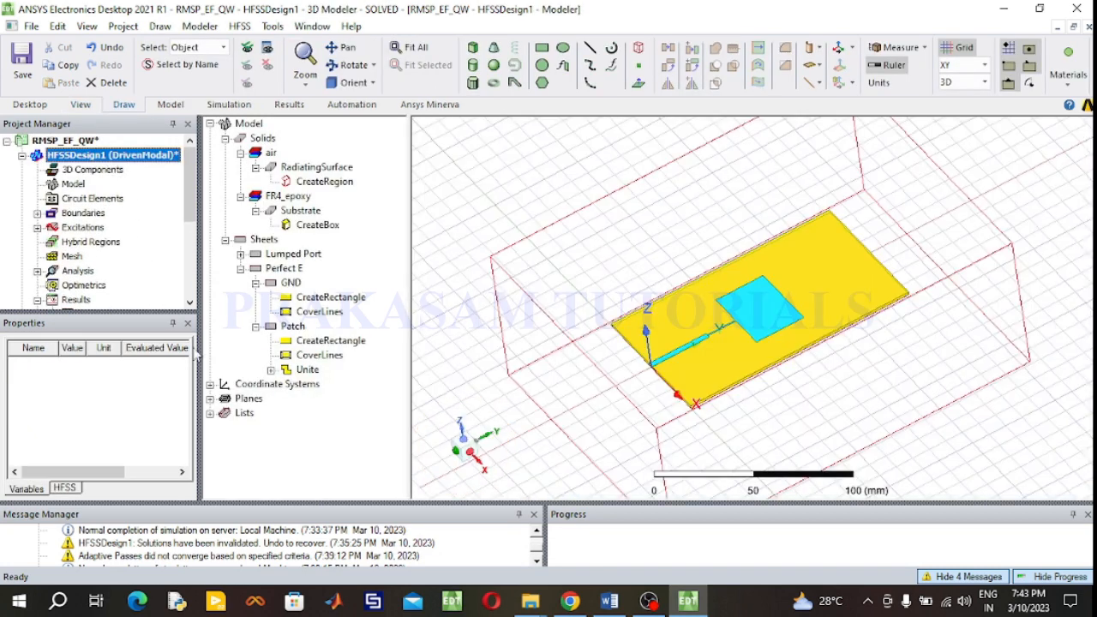
pyautogui.scroll(-2, 103, 295)
pyautogui.scroll(-2, 107, 269)
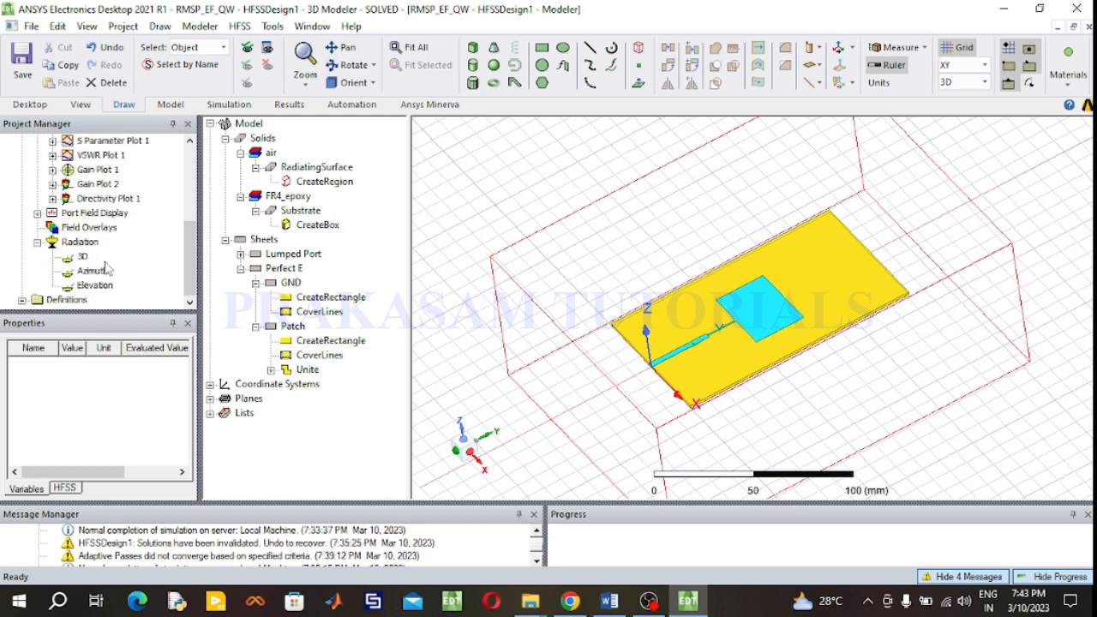
pyautogui.click(37, 243)
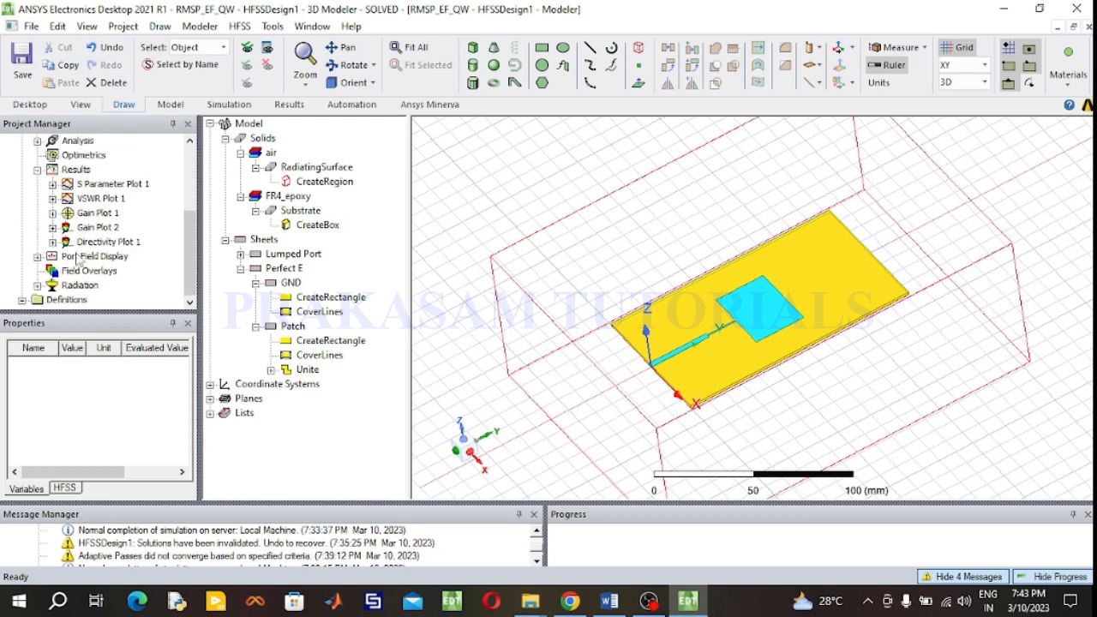
pyautogui.click(79, 271)
pyautogui.rightClick(78, 271)
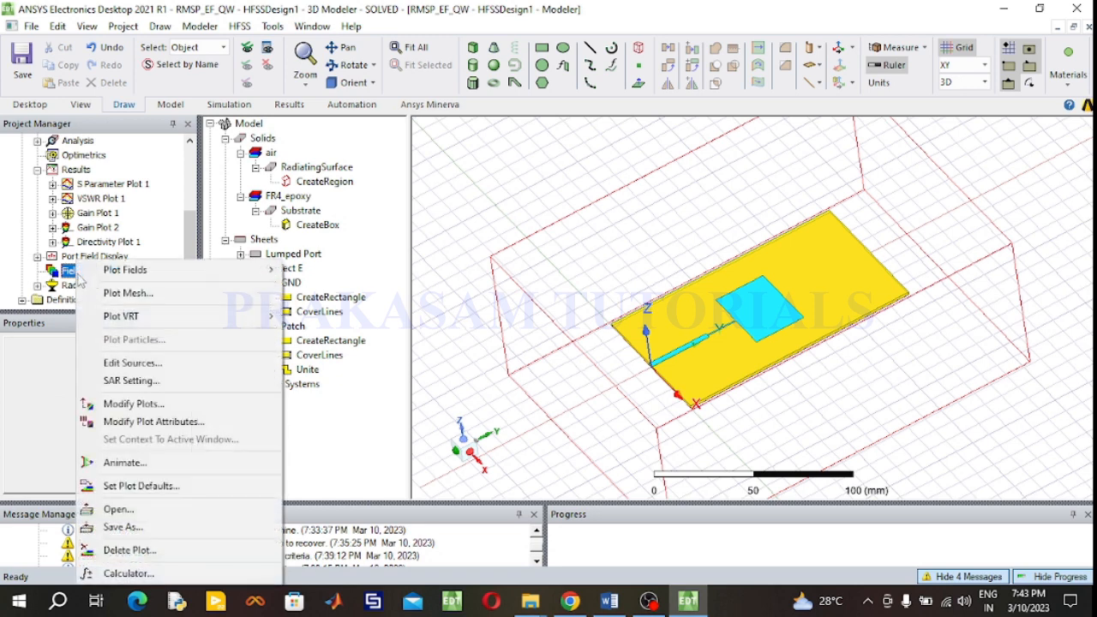
pyautogui.moveTo(253, 271)
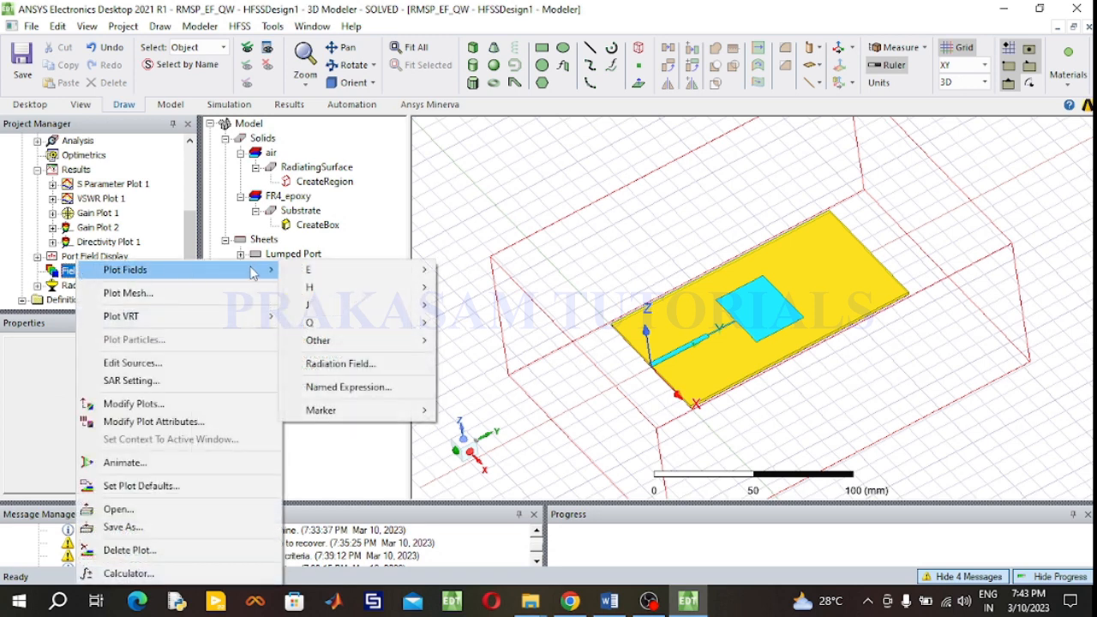
pyautogui.click(358, 371)
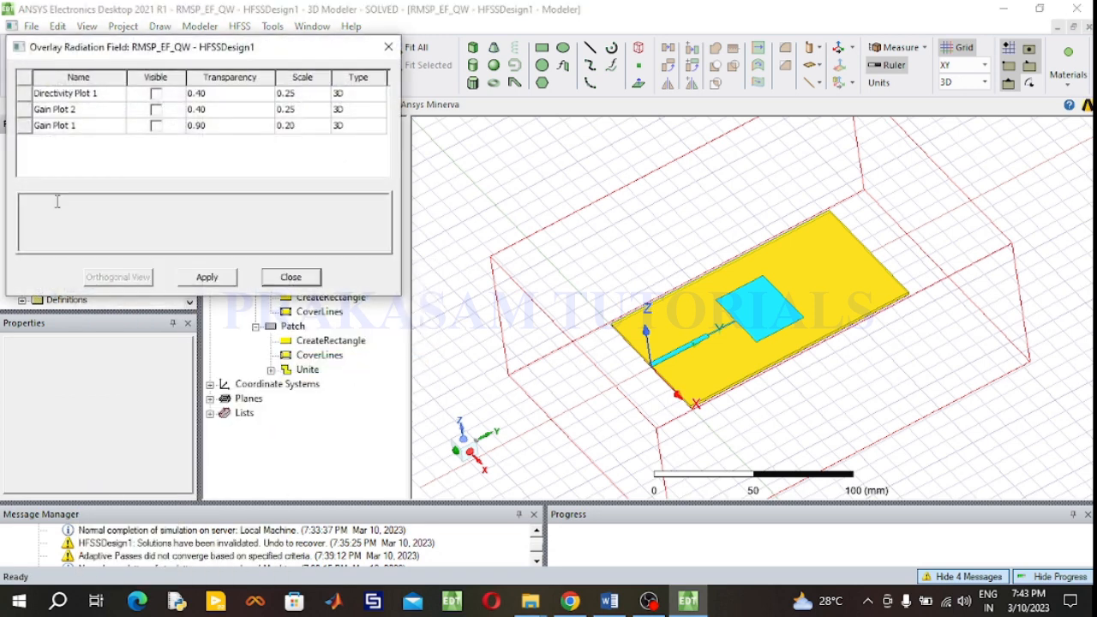
pyautogui.click(156, 94)
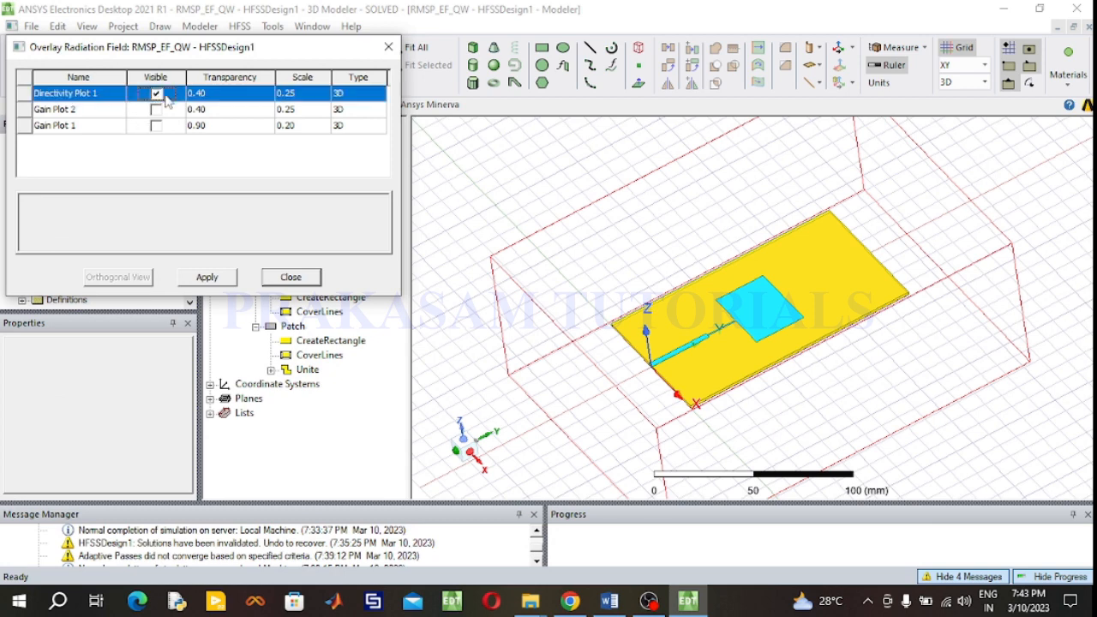
pyautogui.click(211, 94)
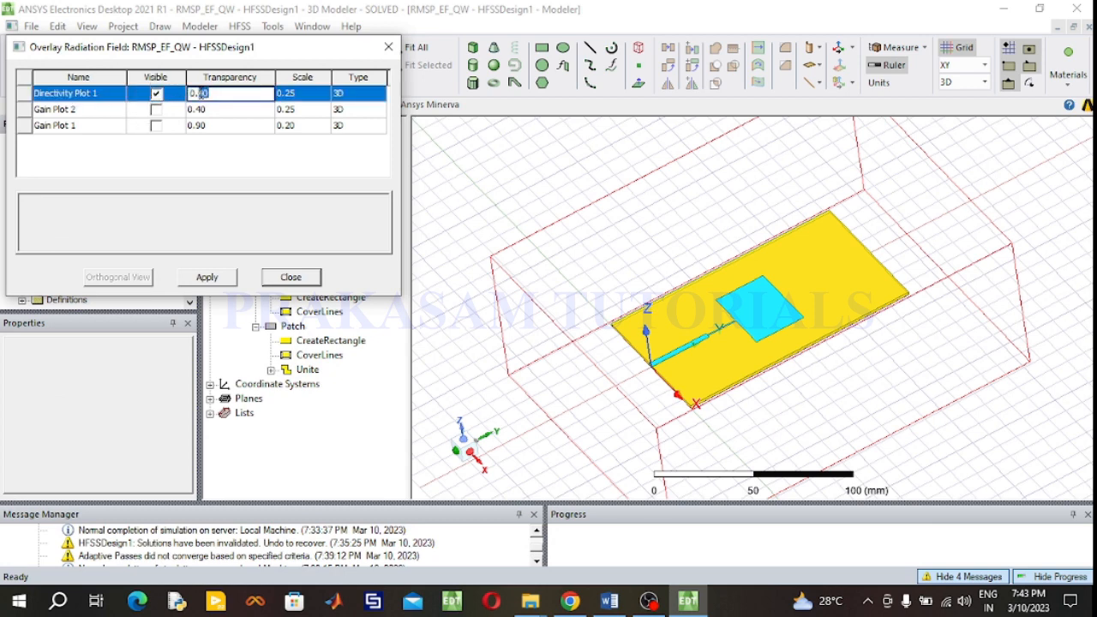
pyautogui.click(206, 276)
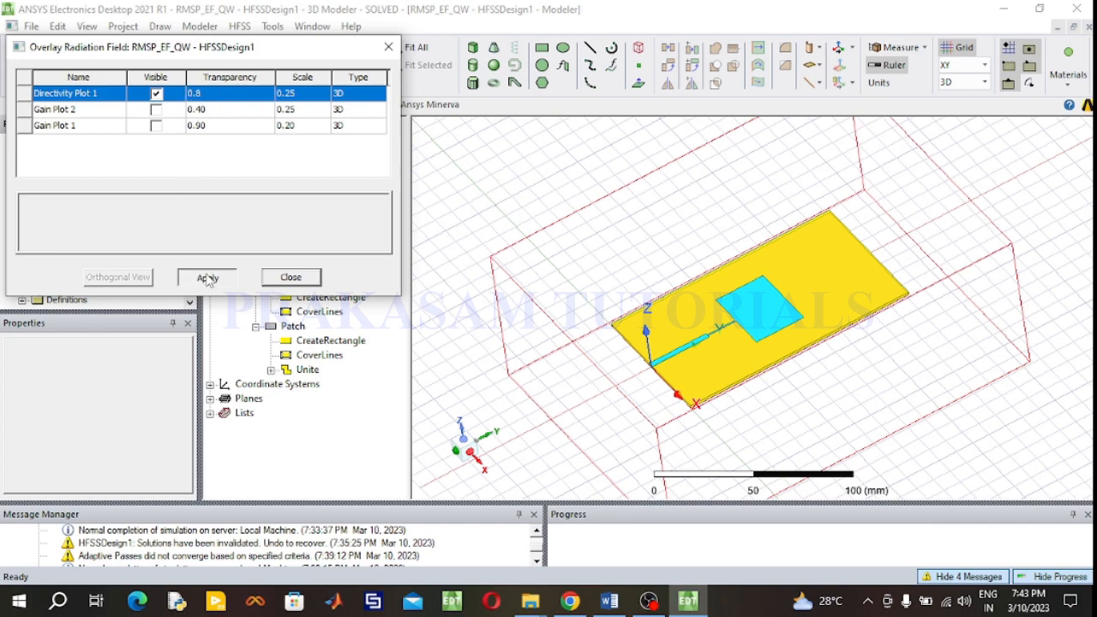
pyautogui.click(390, 47)
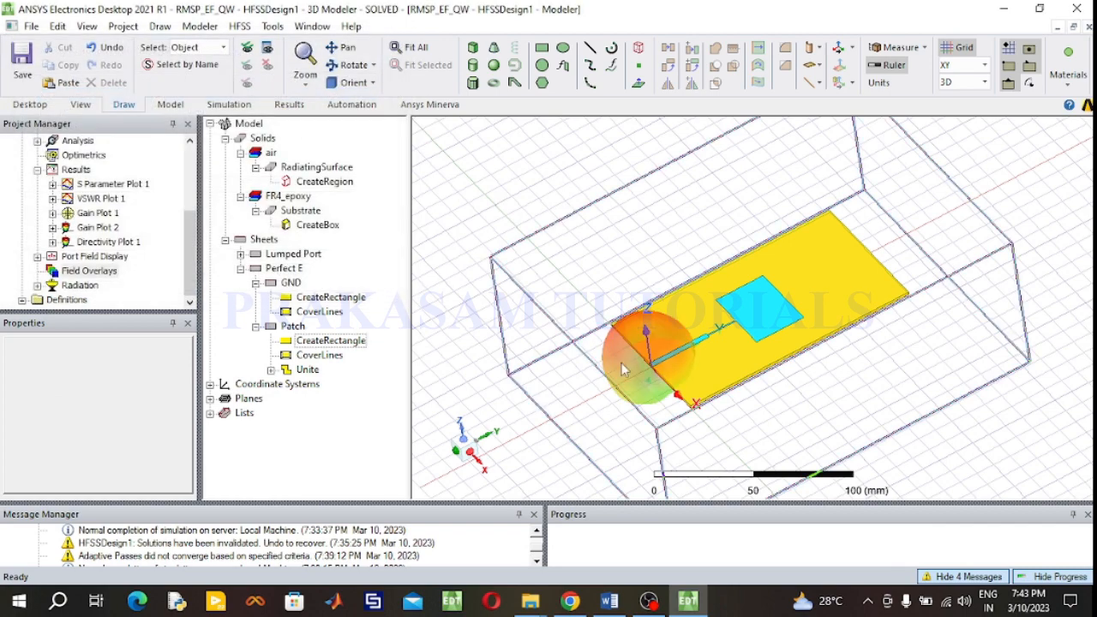
# - Inspect the directivity overlay on the antenna from the top, front and side views
pyautogui.scroll(1, 684, 393)
pyautogui.scroll(5, 649, 380)
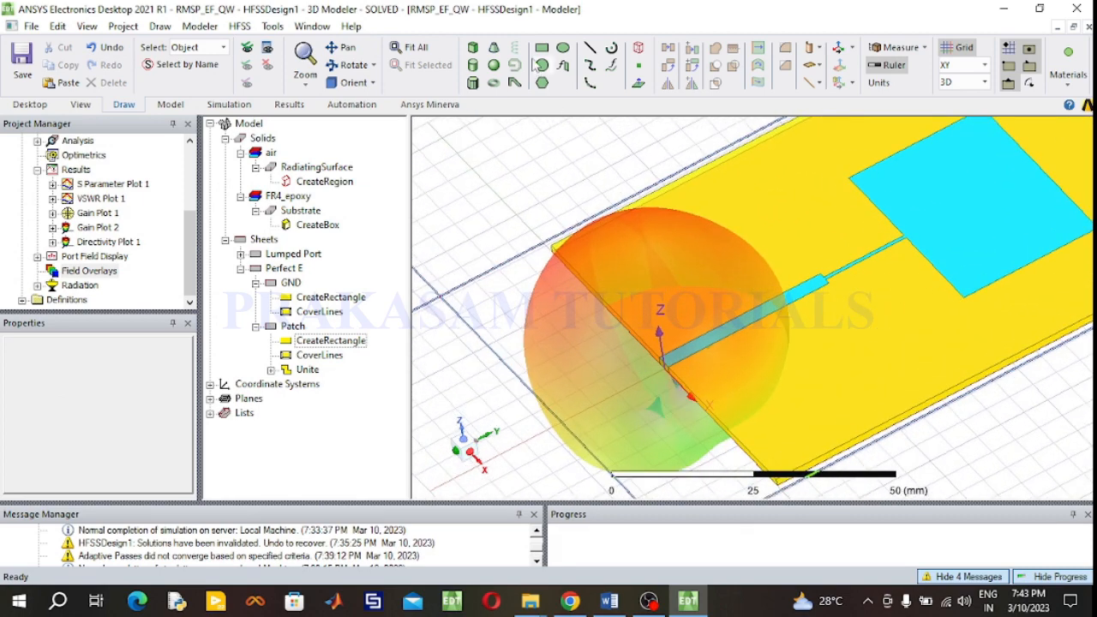
pyautogui.click(348, 65)
pyautogui.moveTo(630, 252)
pyautogui.mouseDown()
pyautogui.moveTo(580, 188)
pyautogui.moveTo(501, 210)
pyautogui.mouseUp()
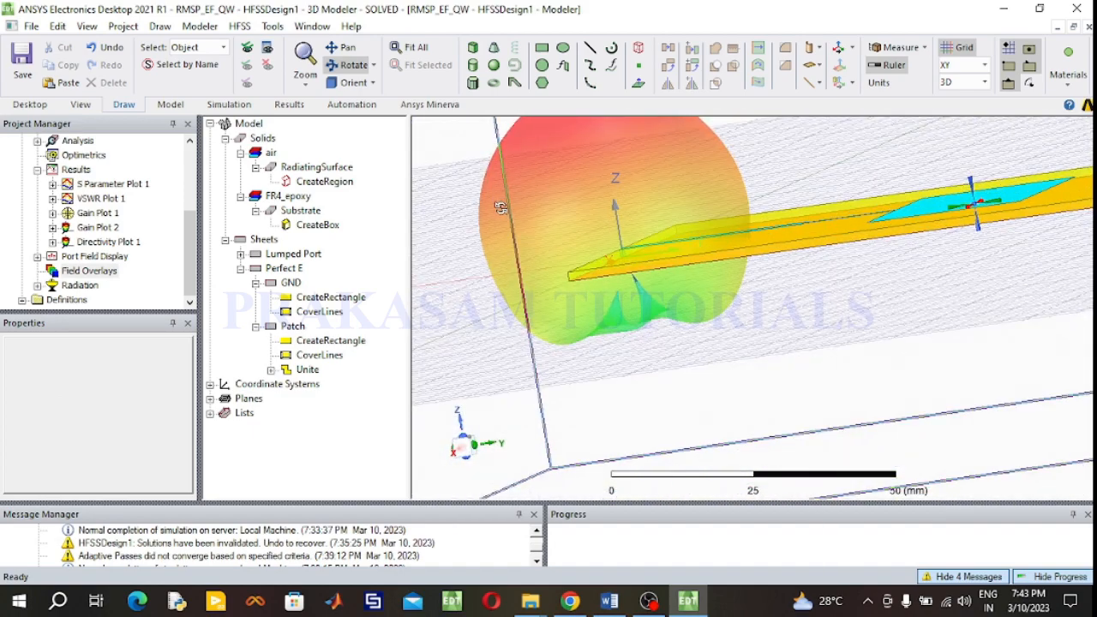
pyautogui.click(373, 84)
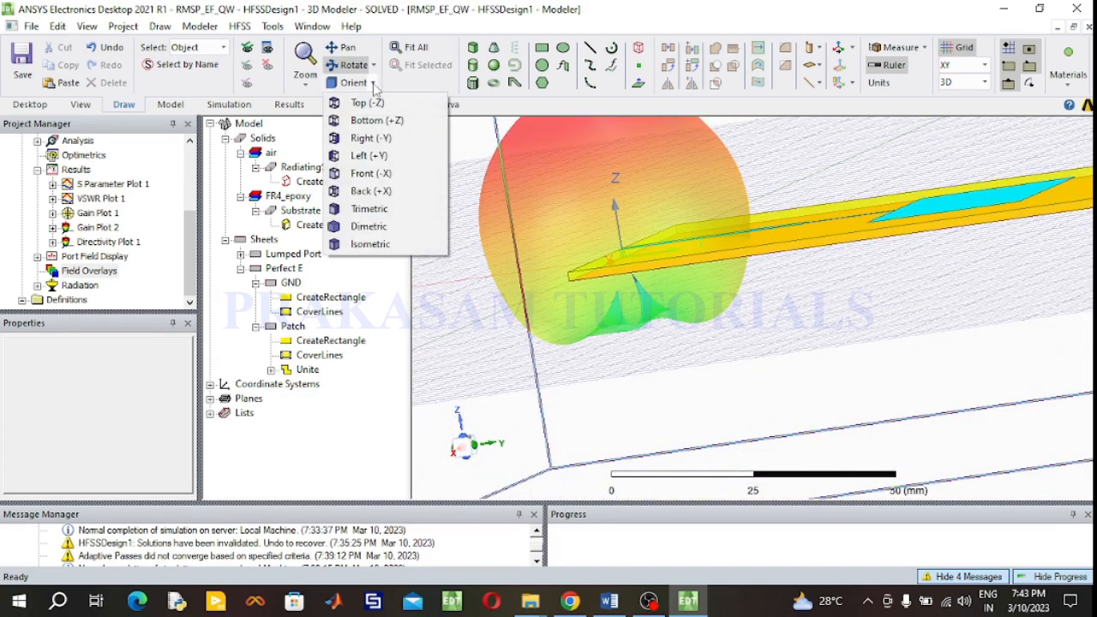
pyautogui.click(370, 106)
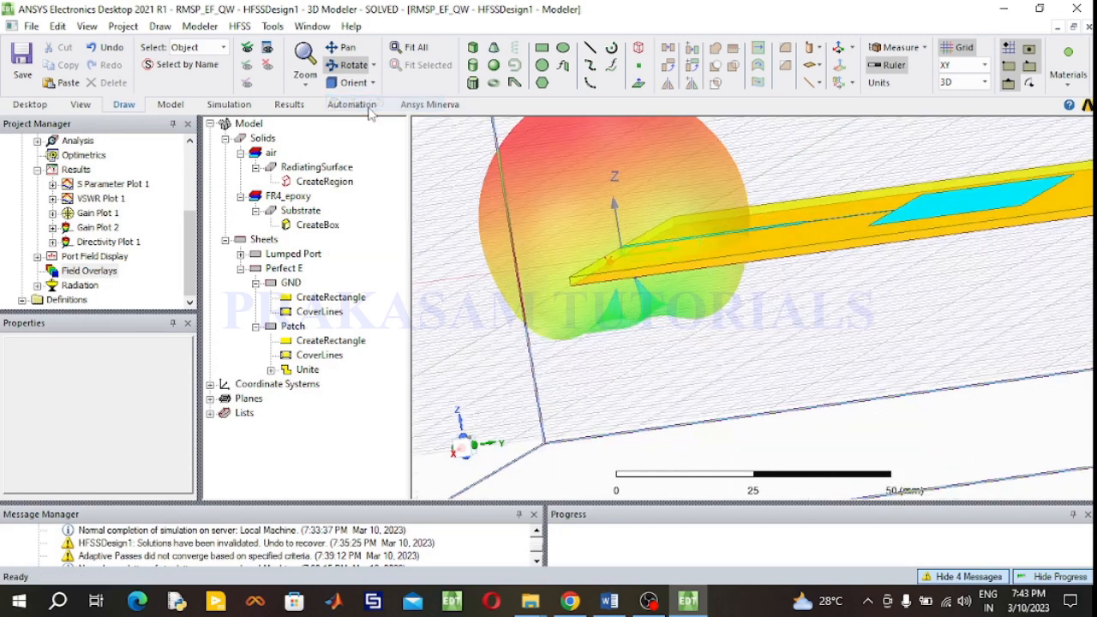
pyautogui.click(410, 47)
pyautogui.scroll(3, 686, 244)
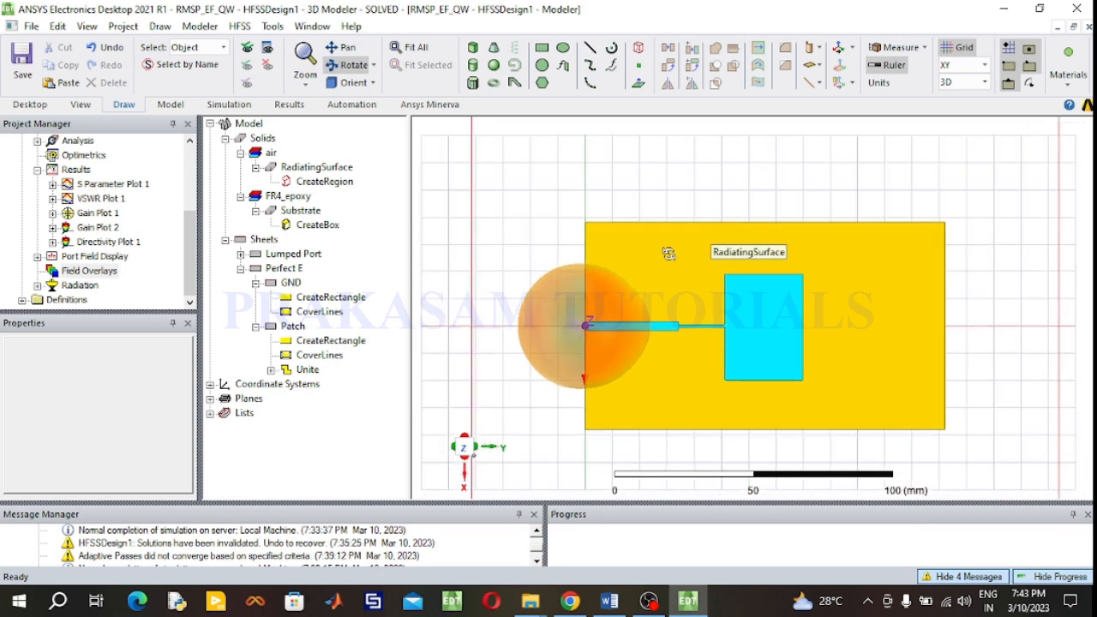
pyautogui.scroll(-1, 556, 388)
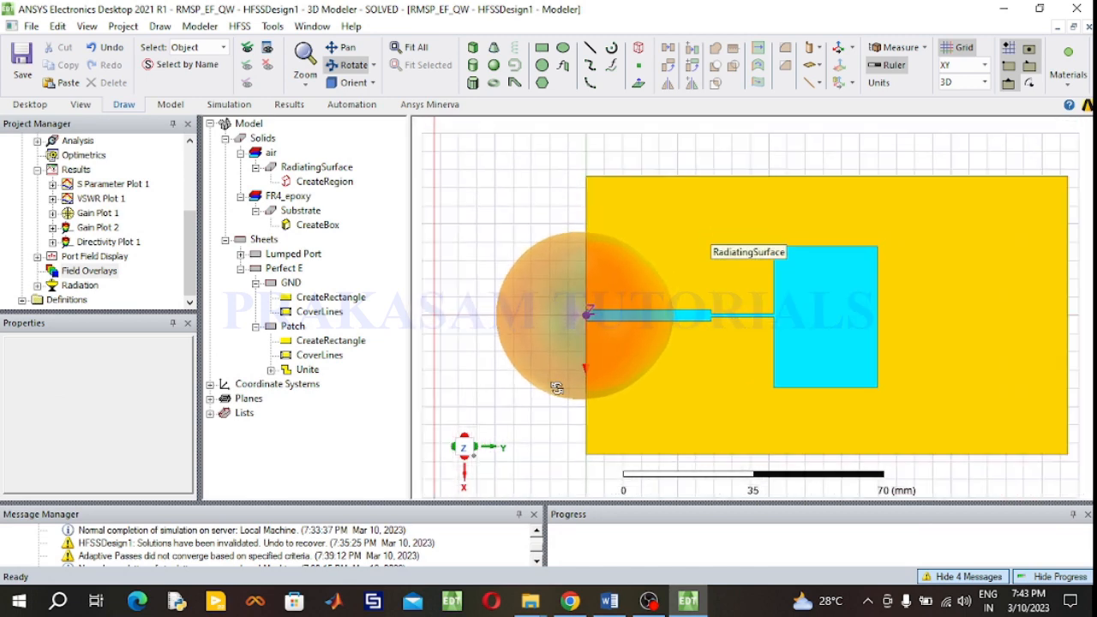
pyautogui.click(364, 83)
pyautogui.click(370, 154)
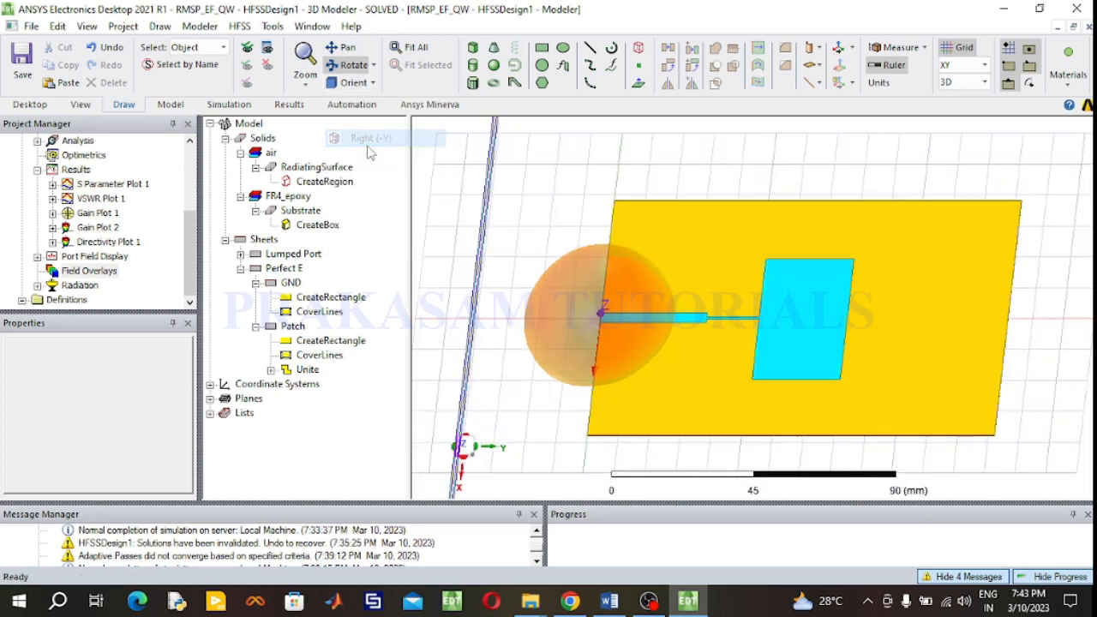
pyautogui.click(353, 84)
pyautogui.click(365, 175)
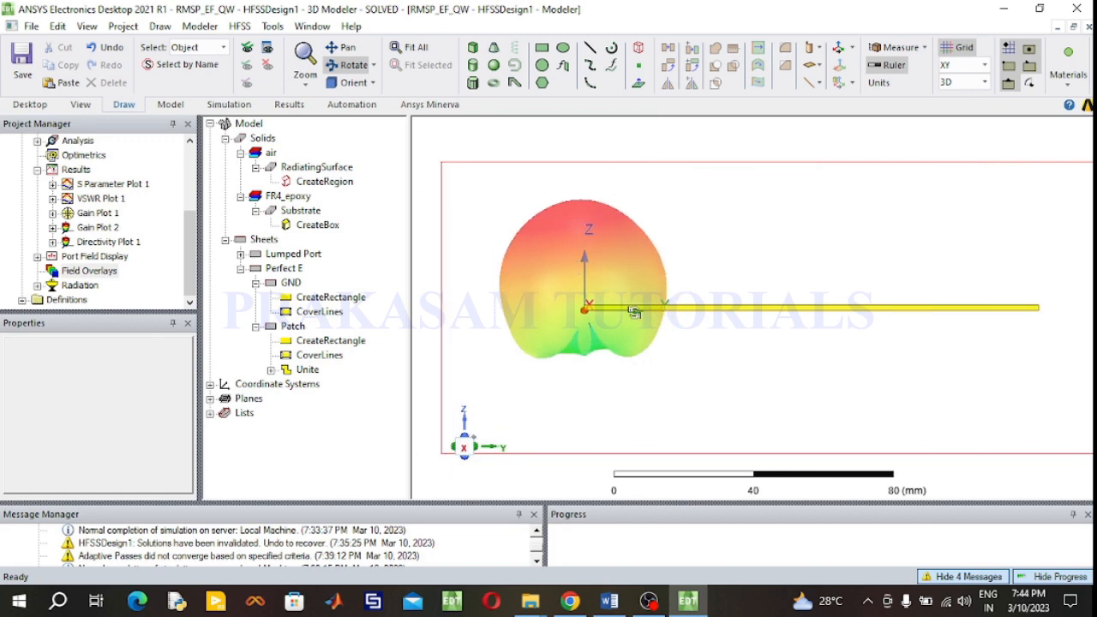
# - Inspect the overlaid radiation pattern on the antenna model from a trimetric angle, orbiting and zooming around it
pyautogui.click(372, 83)
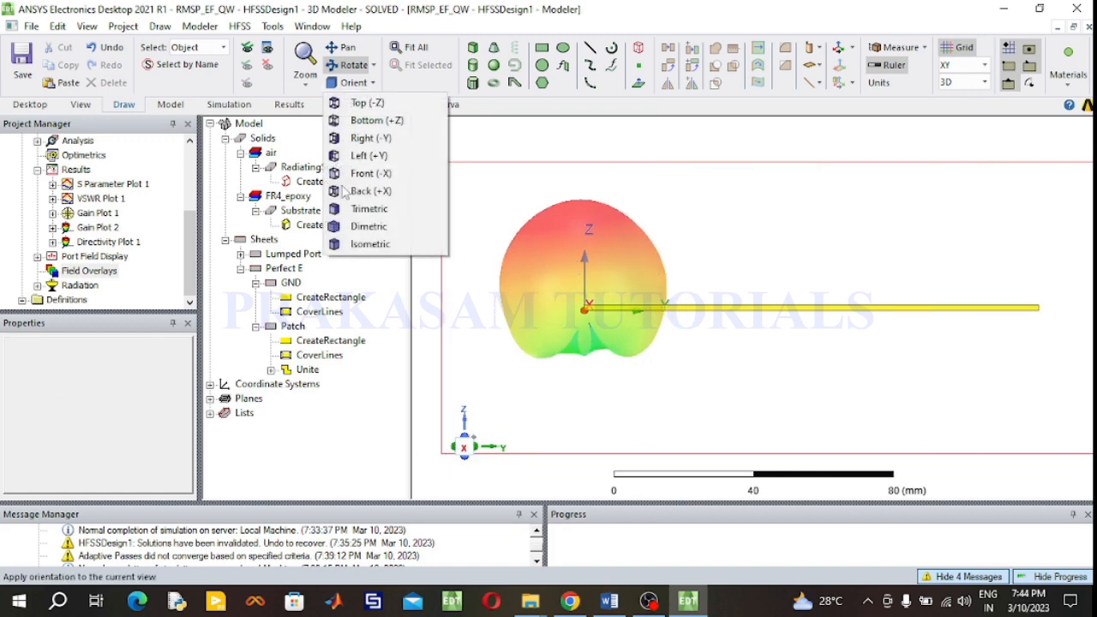
pyautogui.click(361, 209)
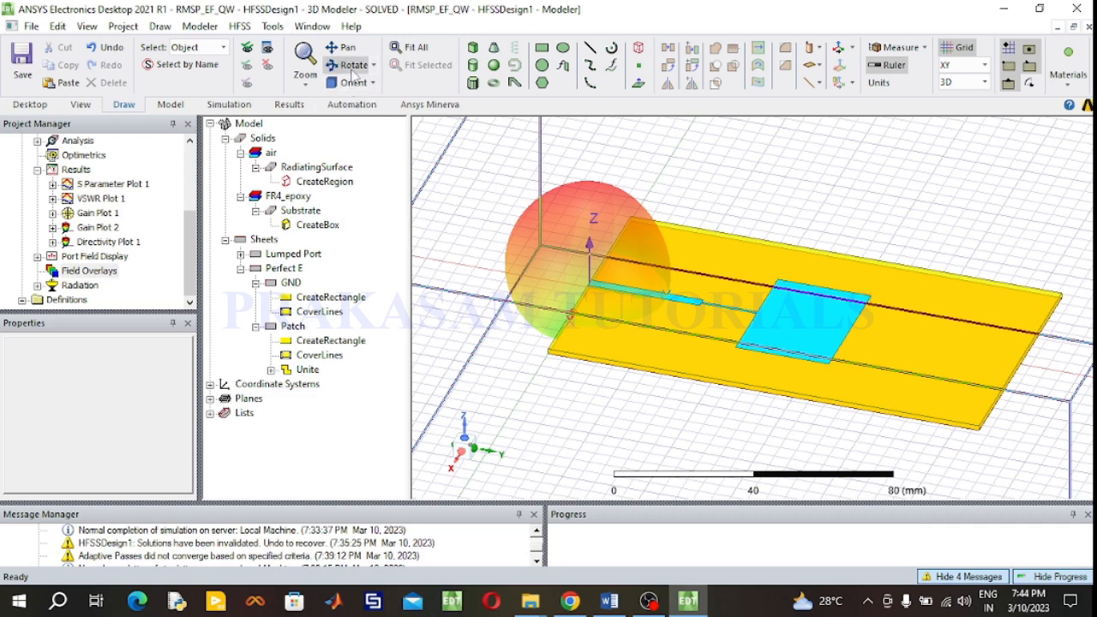
pyautogui.moveTo(720, 313); pyautogui.dragTo(674, 311)
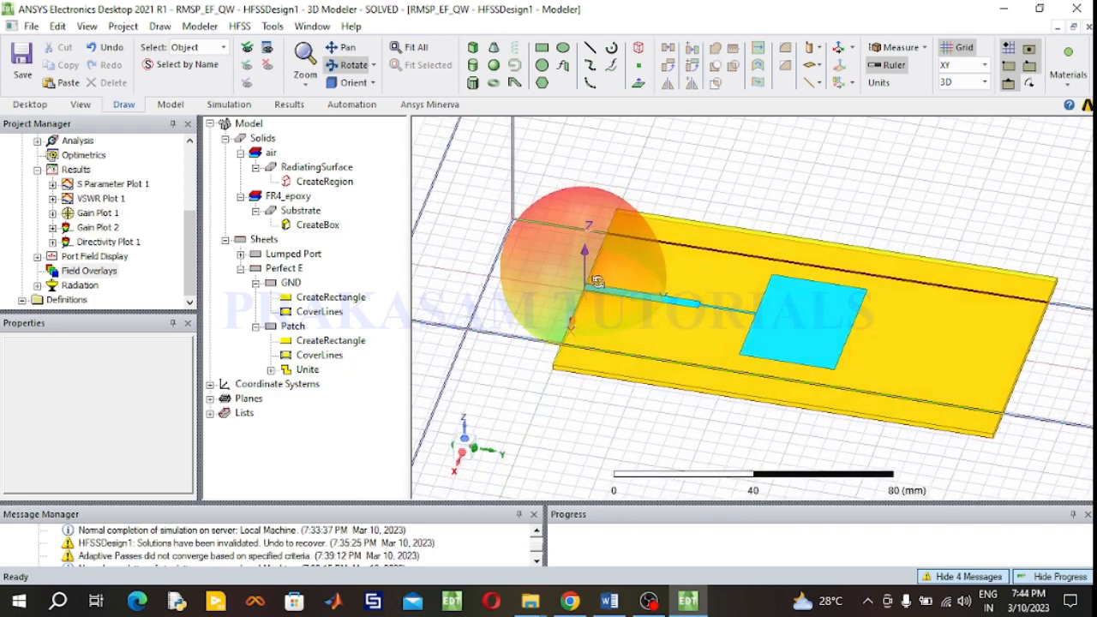
pyautogui.moveTo(600, 281); pyautogui.dragTo(595, 284)
pyautogui.scroll(-1, 594, 285)
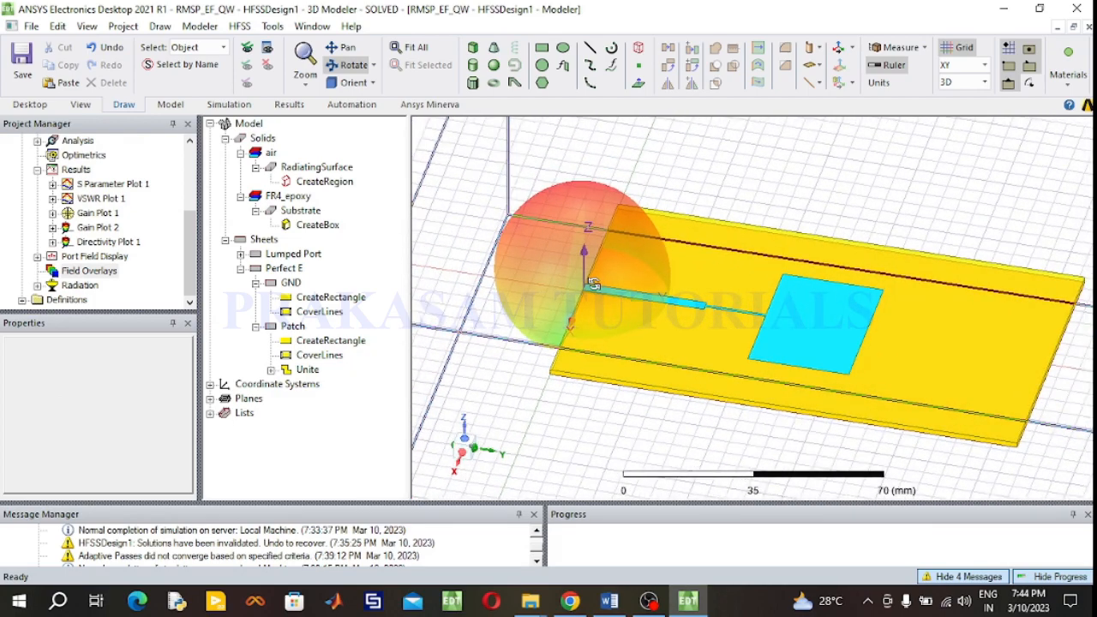
pyautogui.click(415, 48)
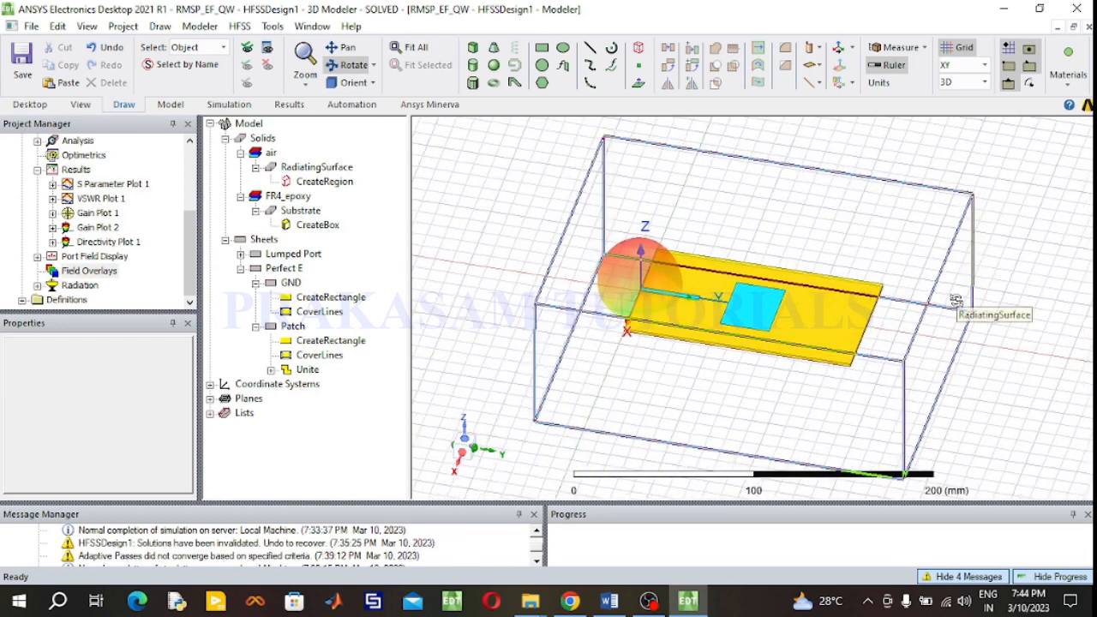
pyautogui.scroll(2, 956, 300)
pyautogui.scroll(-1, 816, 252)
pyautogui.scroll(1, 767, 246)
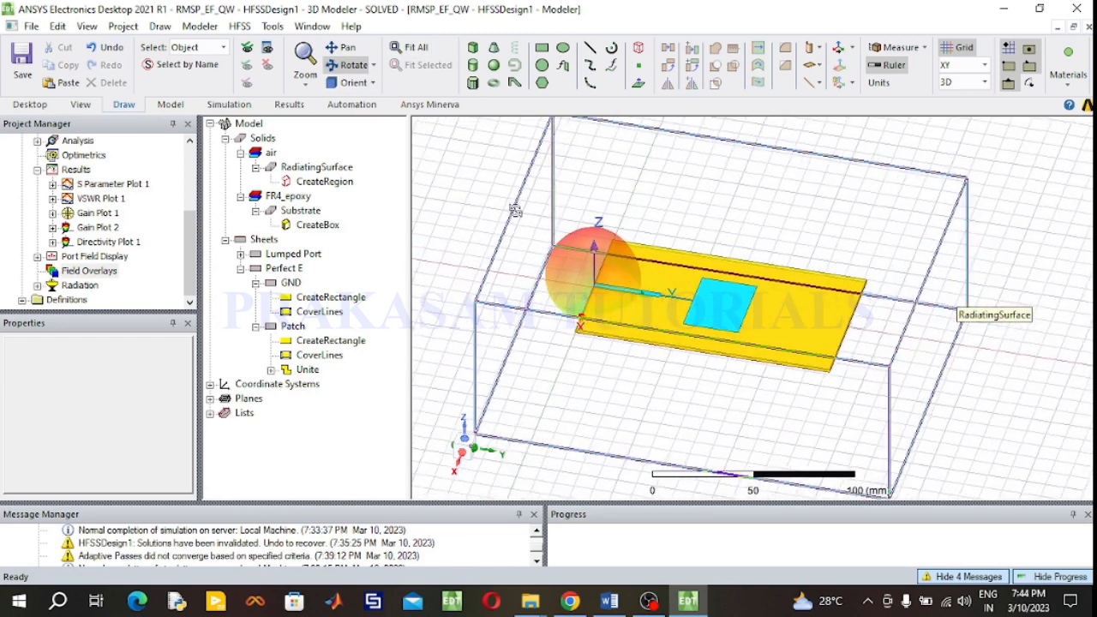
pyautogui.scroll(1, 482, 207)
pyautogui.scroll(1, 483, 208)
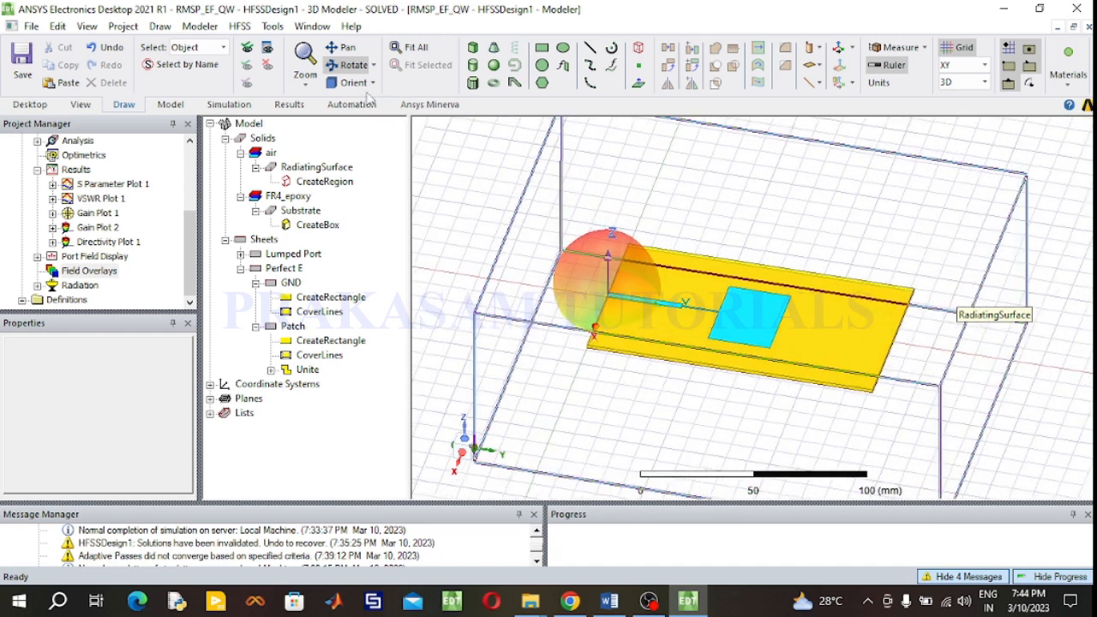